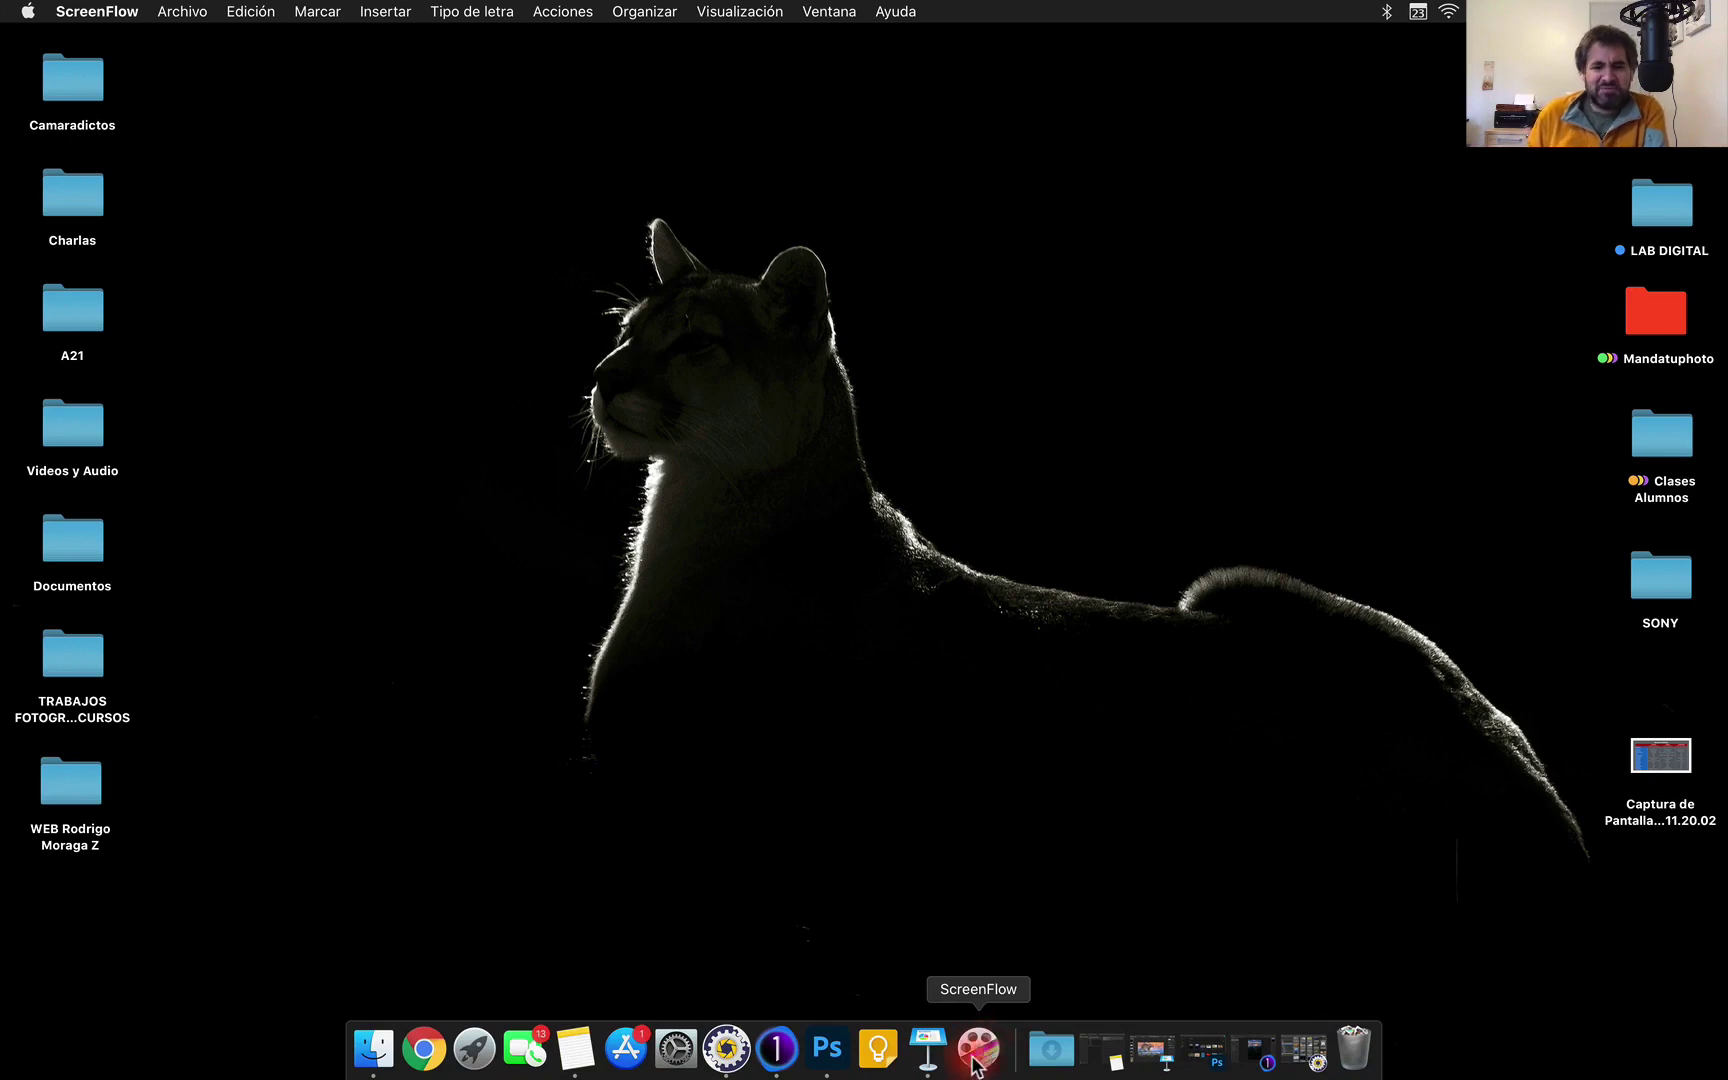
- Send the sunset raw file _DSF6851.RAF from Photo Mechanic to Photoshop 2020's Camera Raw
{"action": "left_click", "coordinate": [727, 1047]}
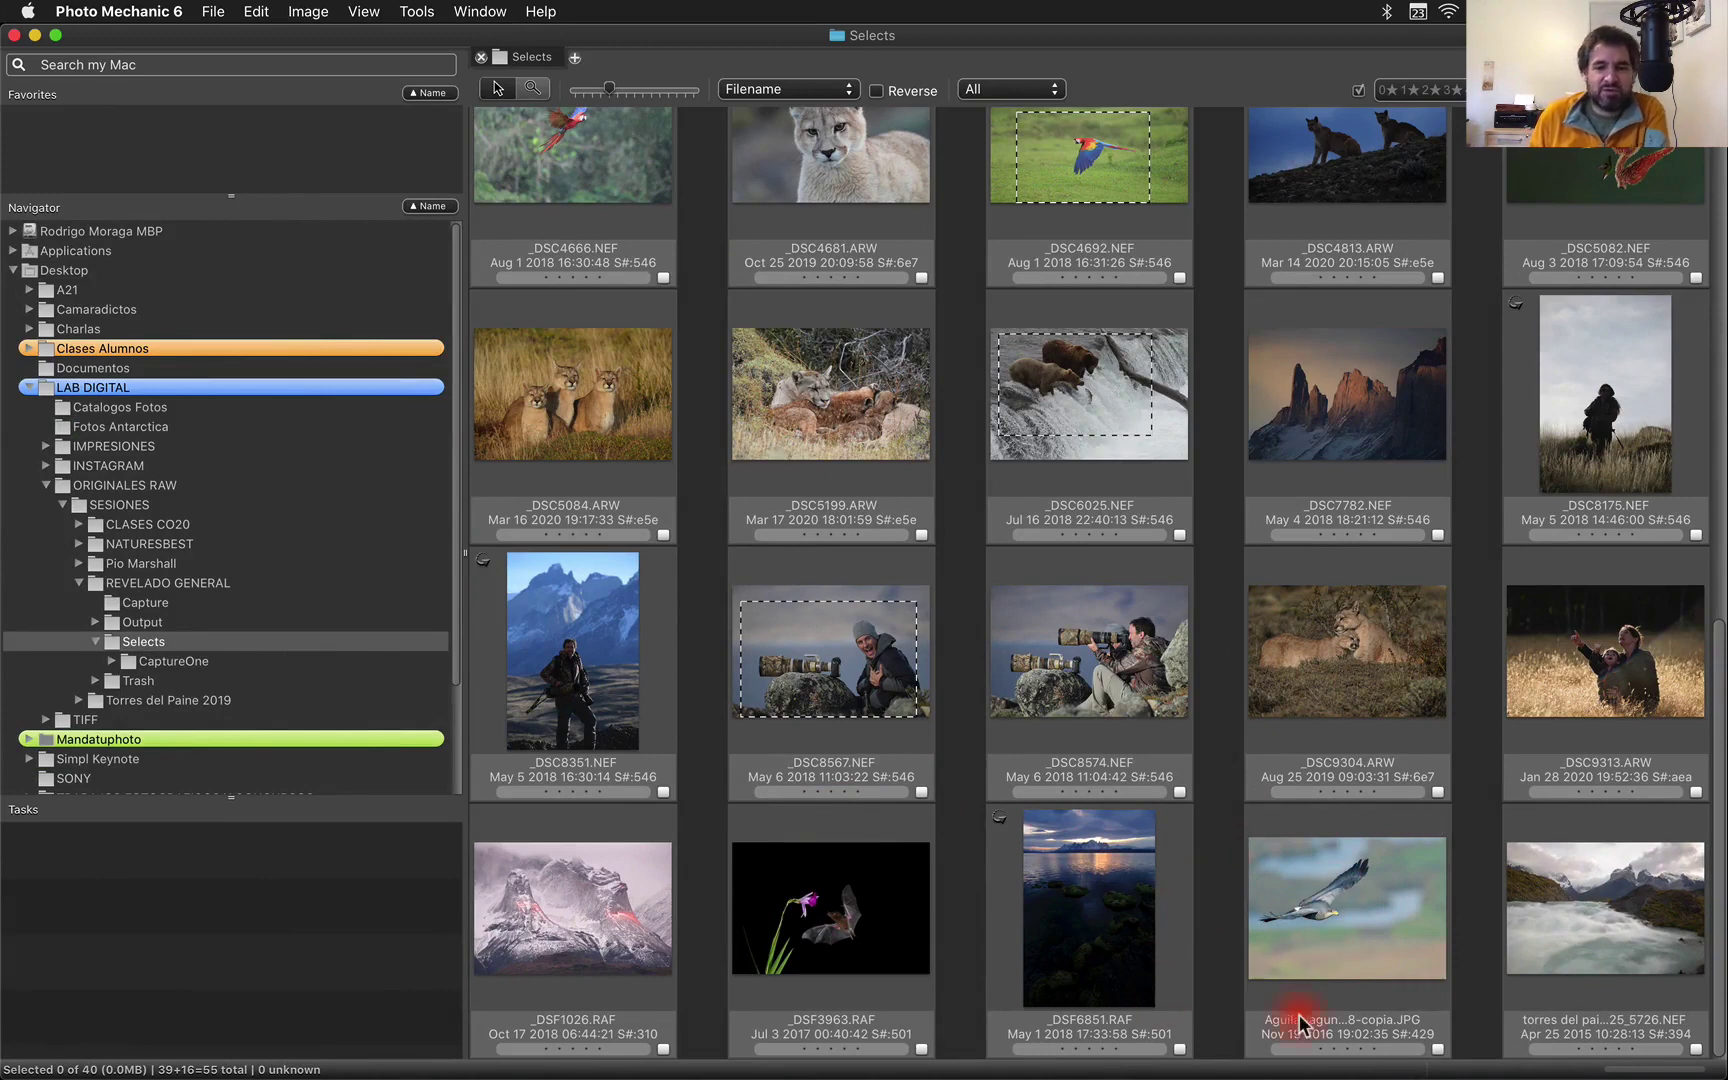
{"action": "left_click", "coordinate": [1108, 944]}
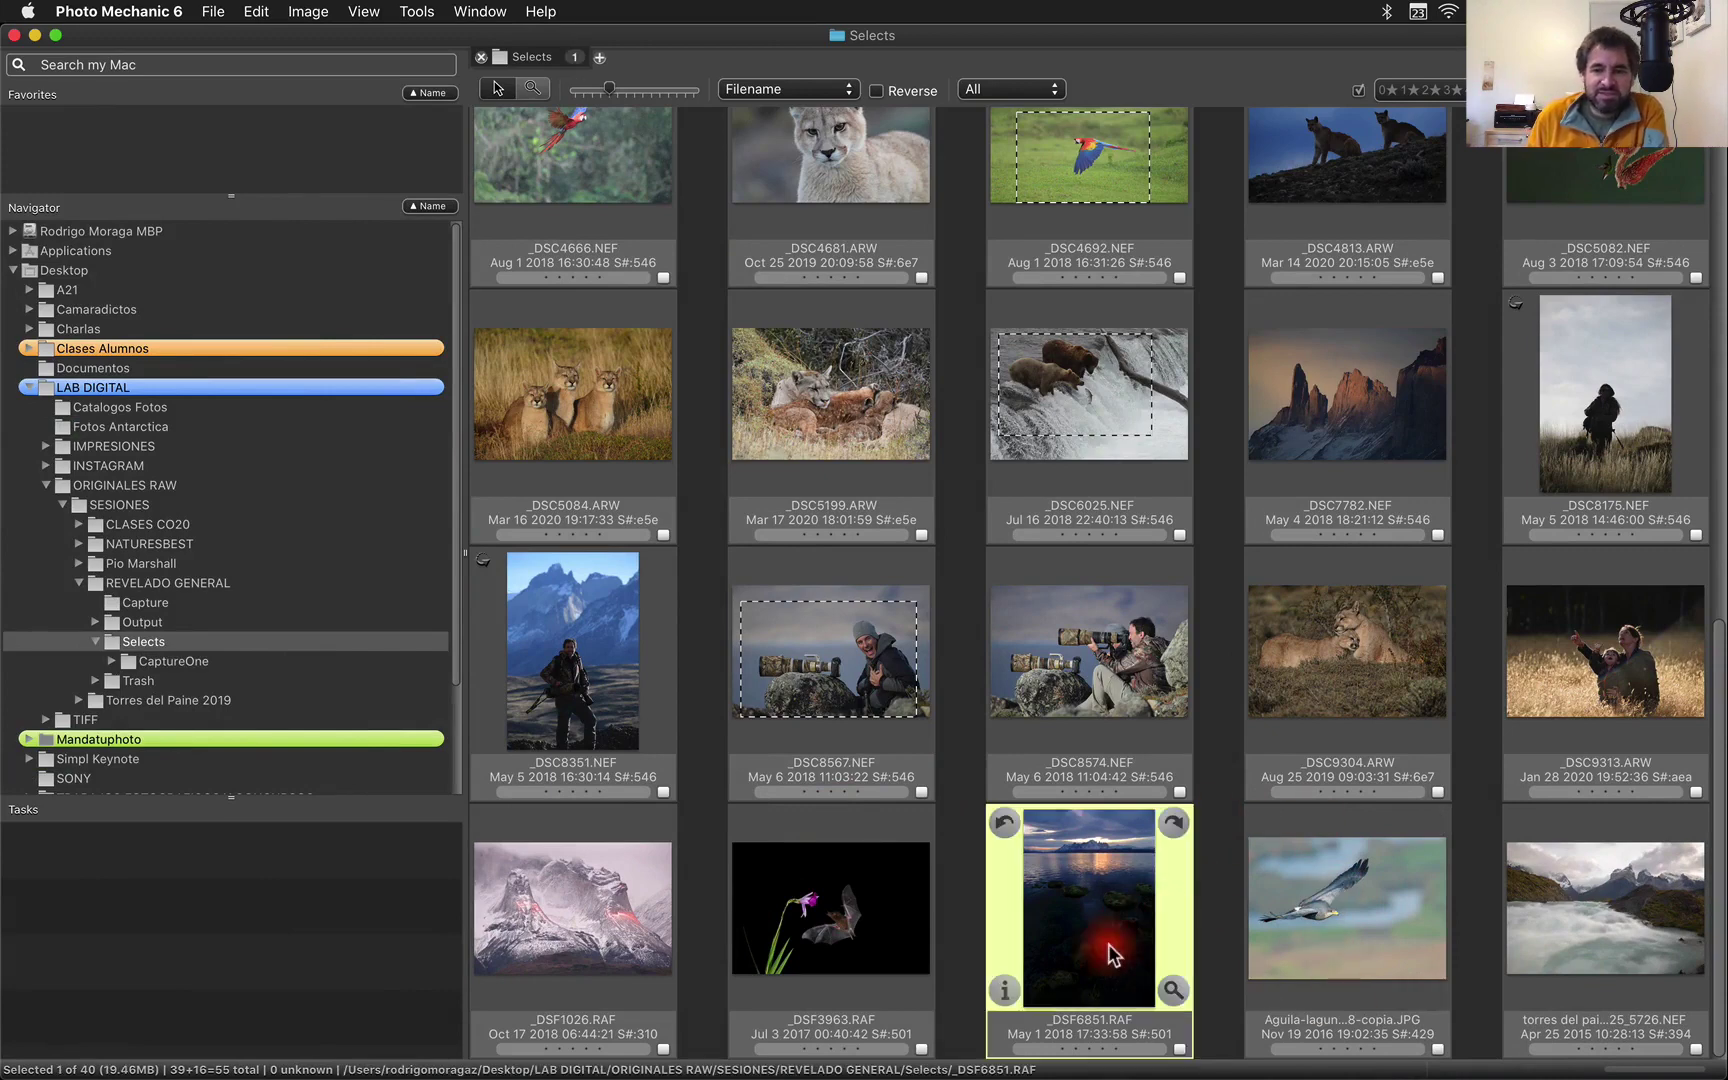
{"action": "right_click", "coordinate": [1095, 886]}
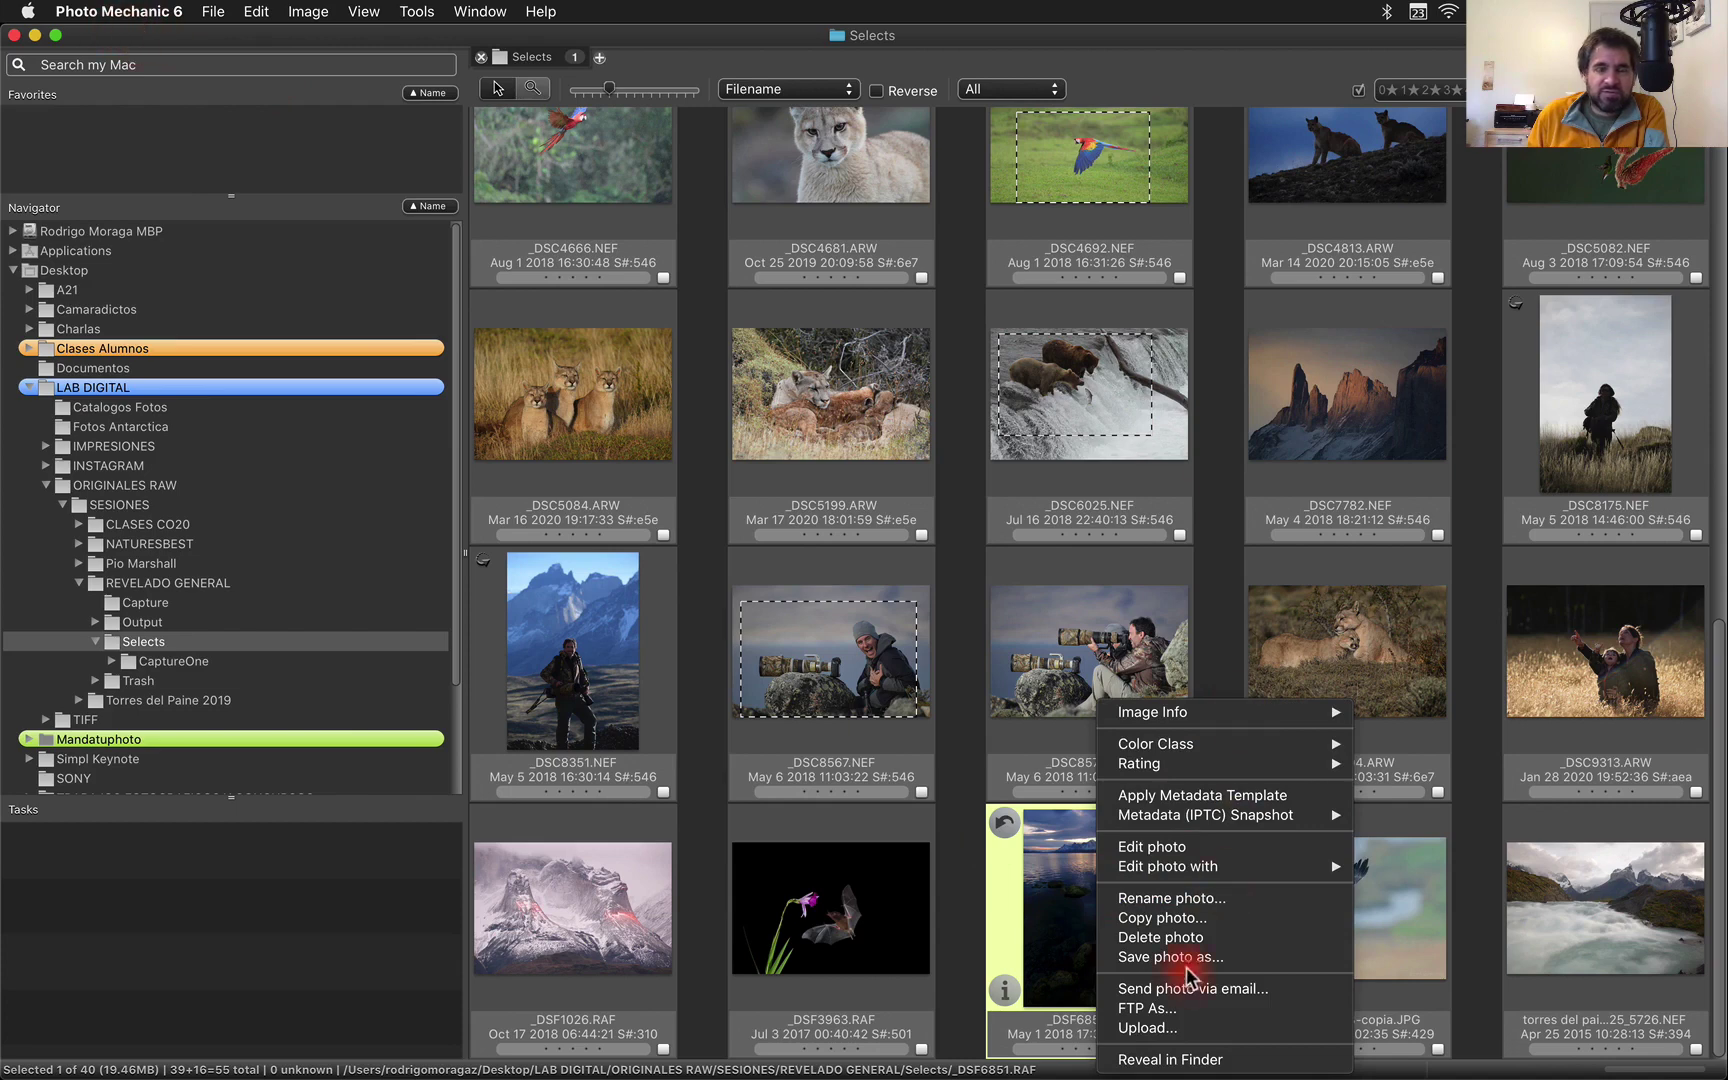
{"action": "mouse_move", "coordinate": [1222, 865]}
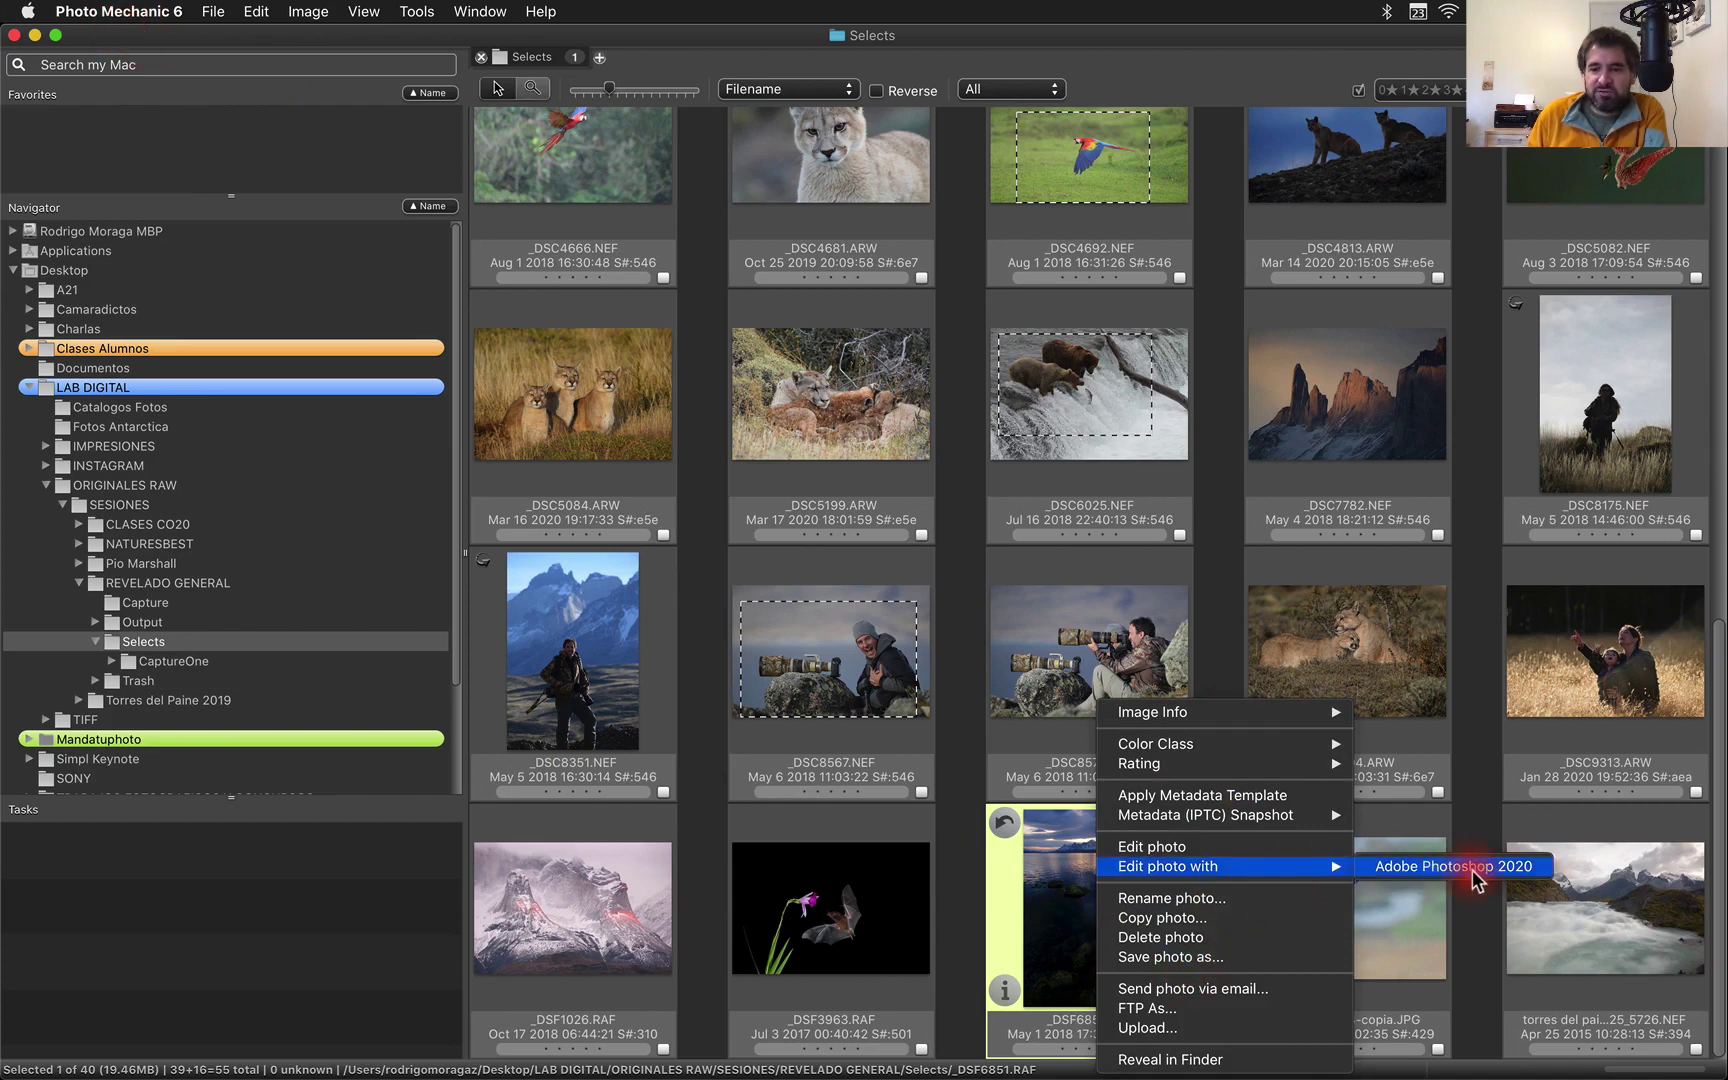
{"action": "left_click", "coordinate": [1470, 866]}
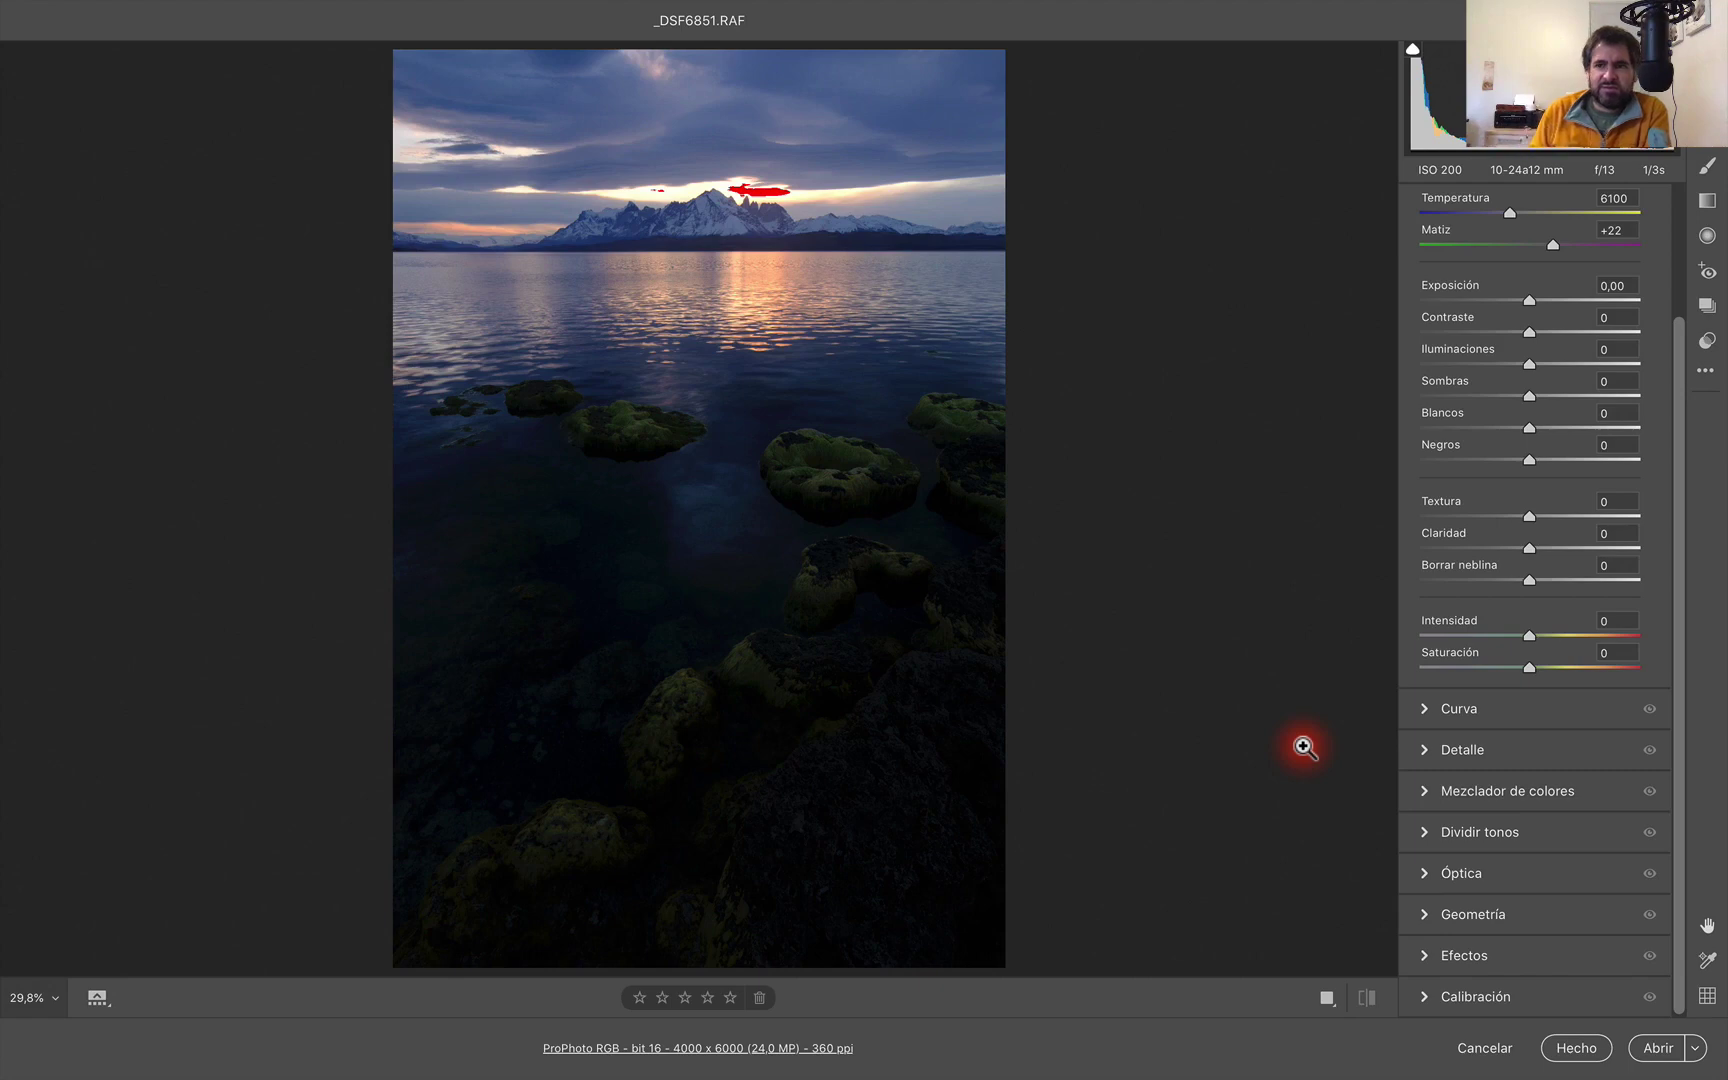
- Level the horizon by 0.36° with the crop tool, trimming the photo to 3963 × 5945
{"action": "left_click", "coordinate": [1707, 200]}
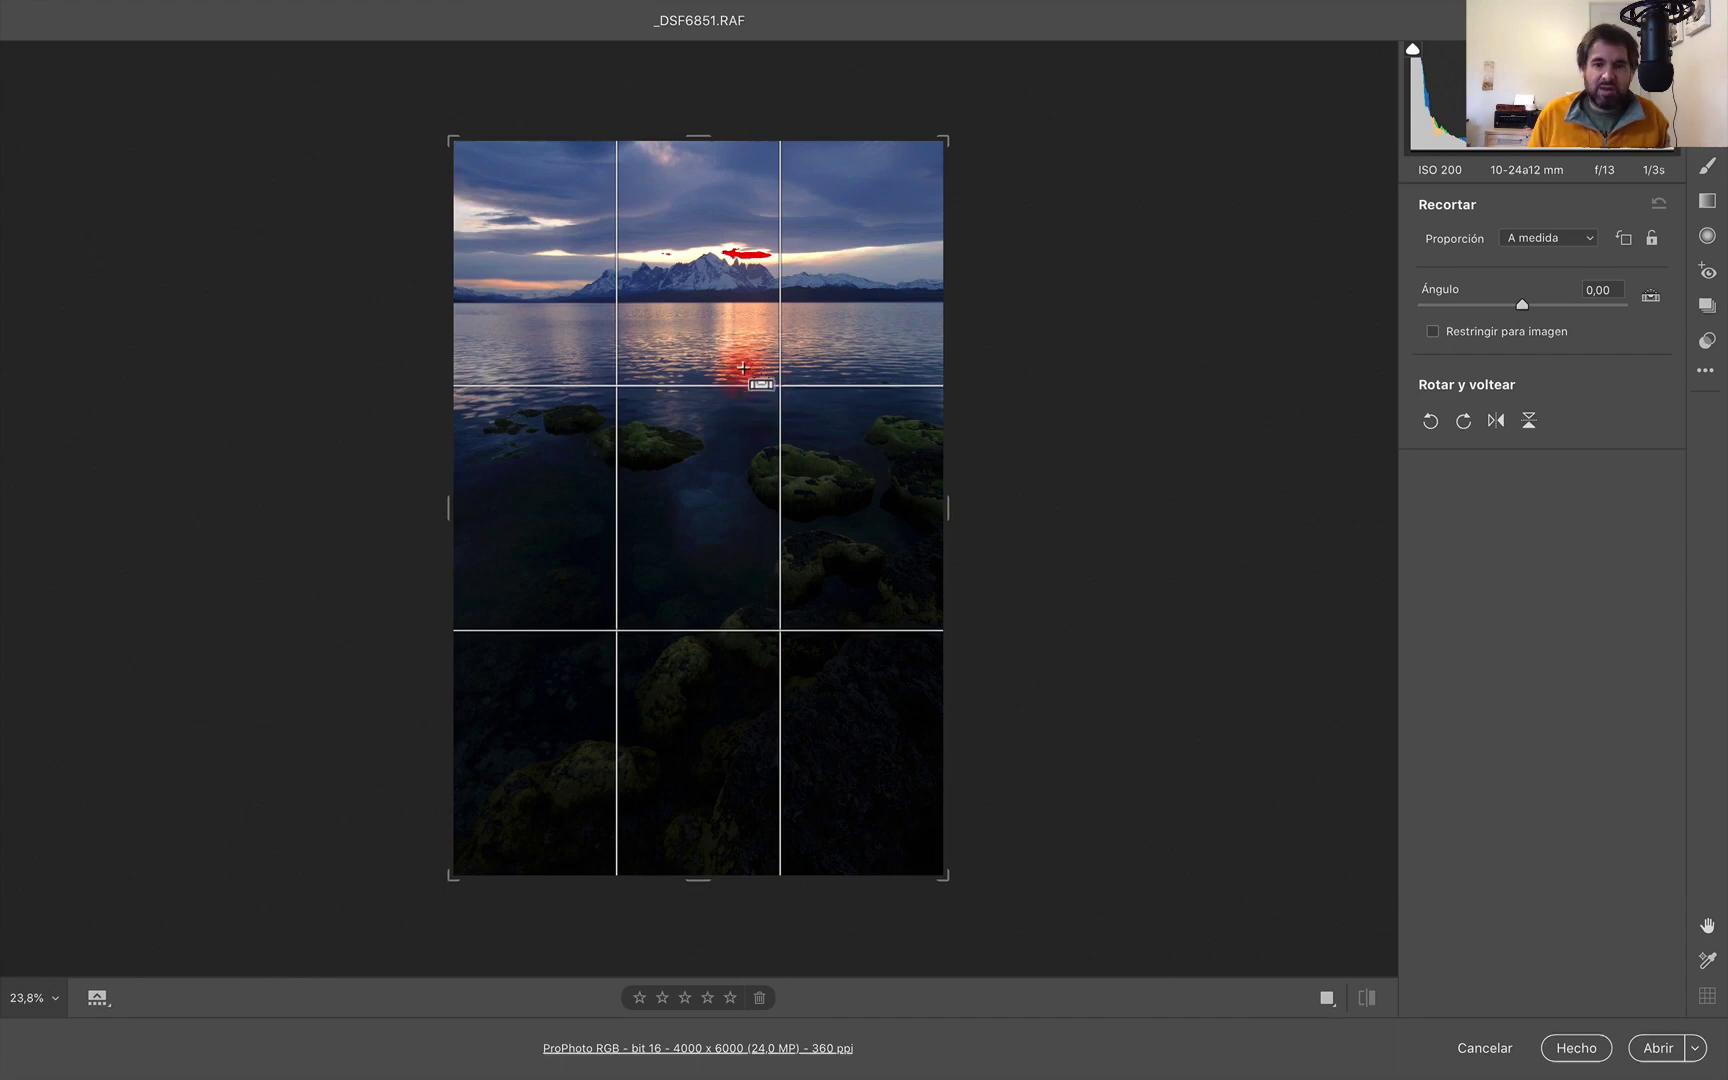
{"action": "left_click_drag", "start_coordinate": [490, 295], "coordinate": [960, 298]}
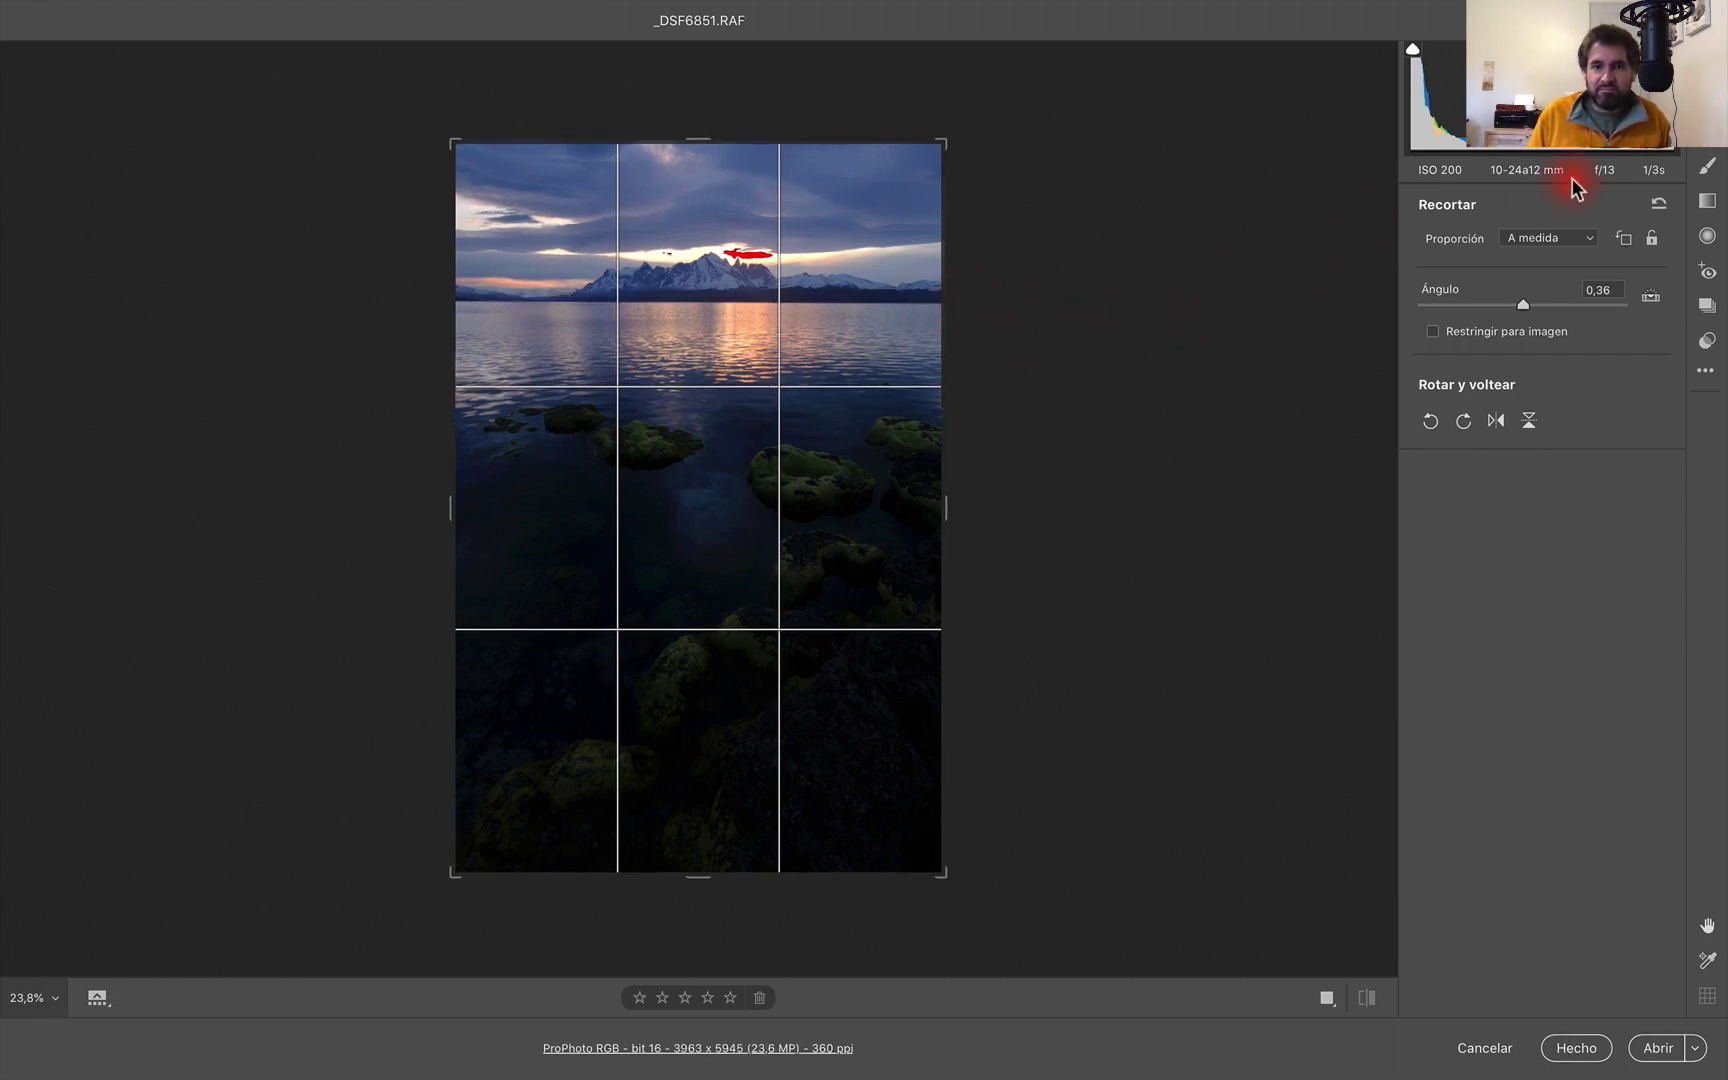
{"action": "key", "text": "Return"}
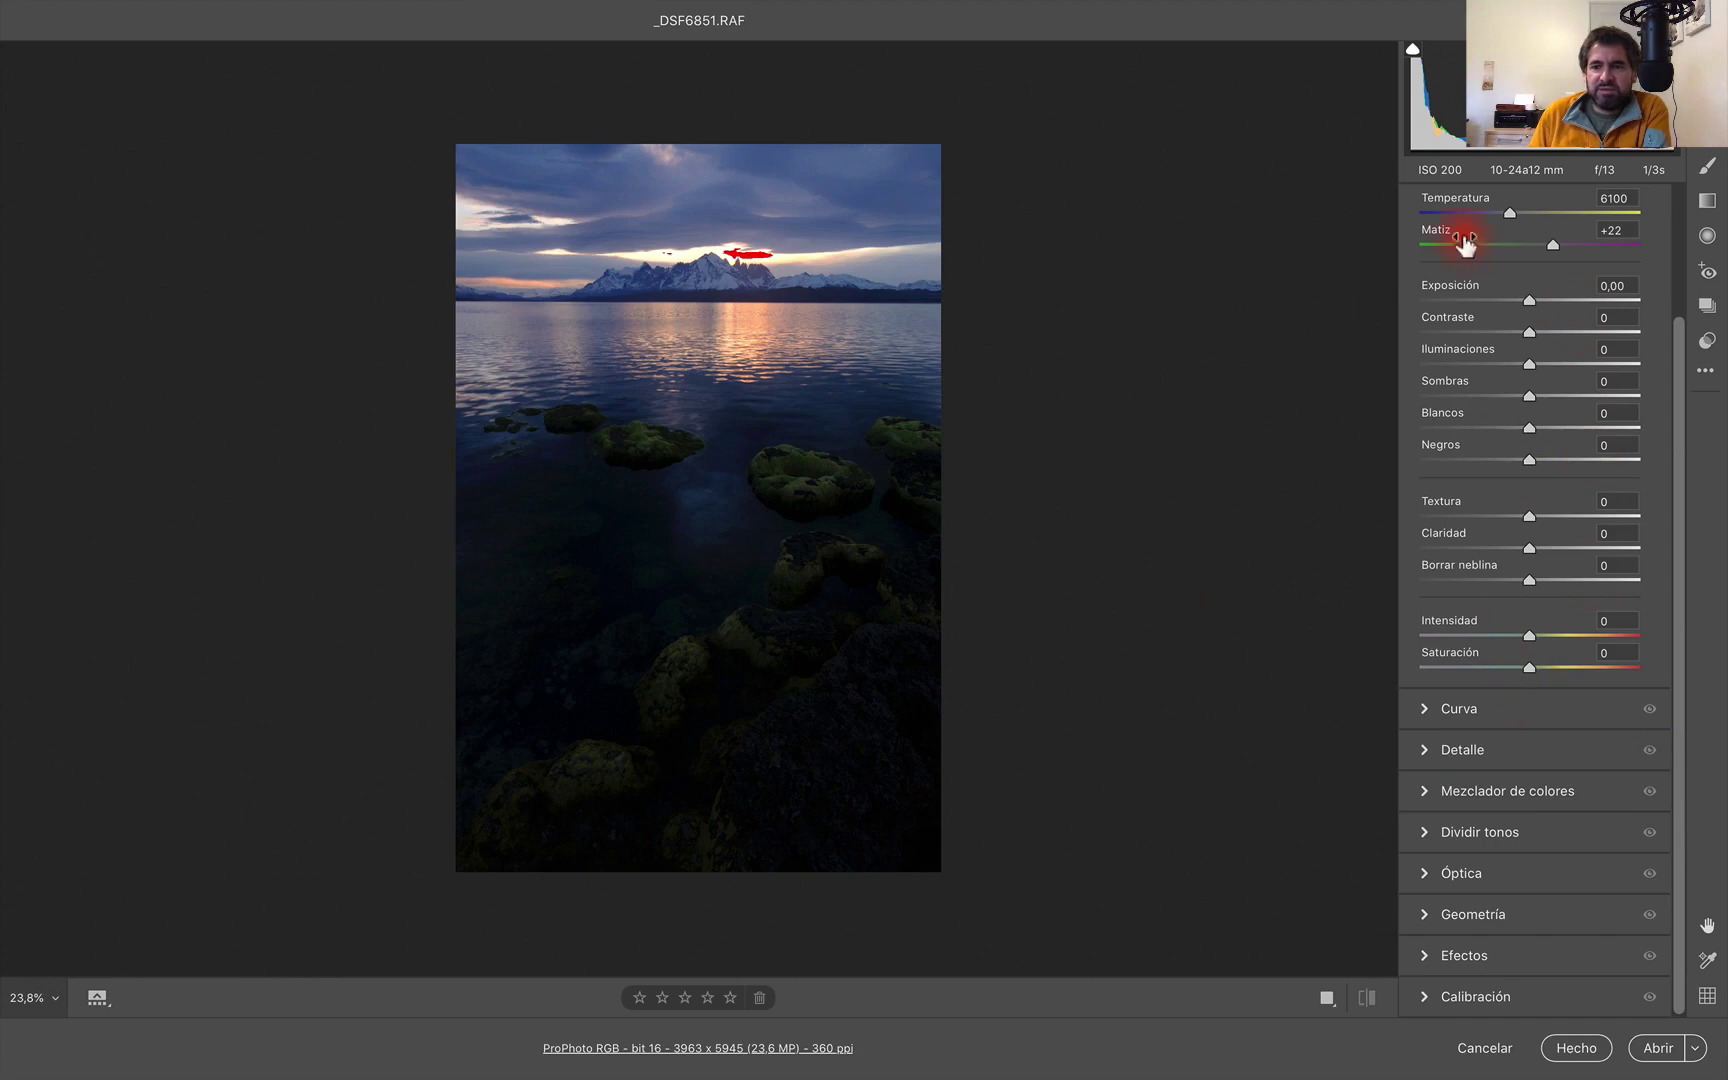
- Set Sombras +57, Contraste +15 and Intensidad +7 in the Basic panel
{"action": "mouse_move", "coordinate": [1683, 393]}
{"action": "left_mouse_down"}
{"action": "mouse_move", "coordinate": [1683, 240]}
{"action": "mouse_move", "coordinate": [1676, 410]}
{"action": "mouse_move", "coordinate": [1678, 220]}
{"action": "left_mouse_up"}
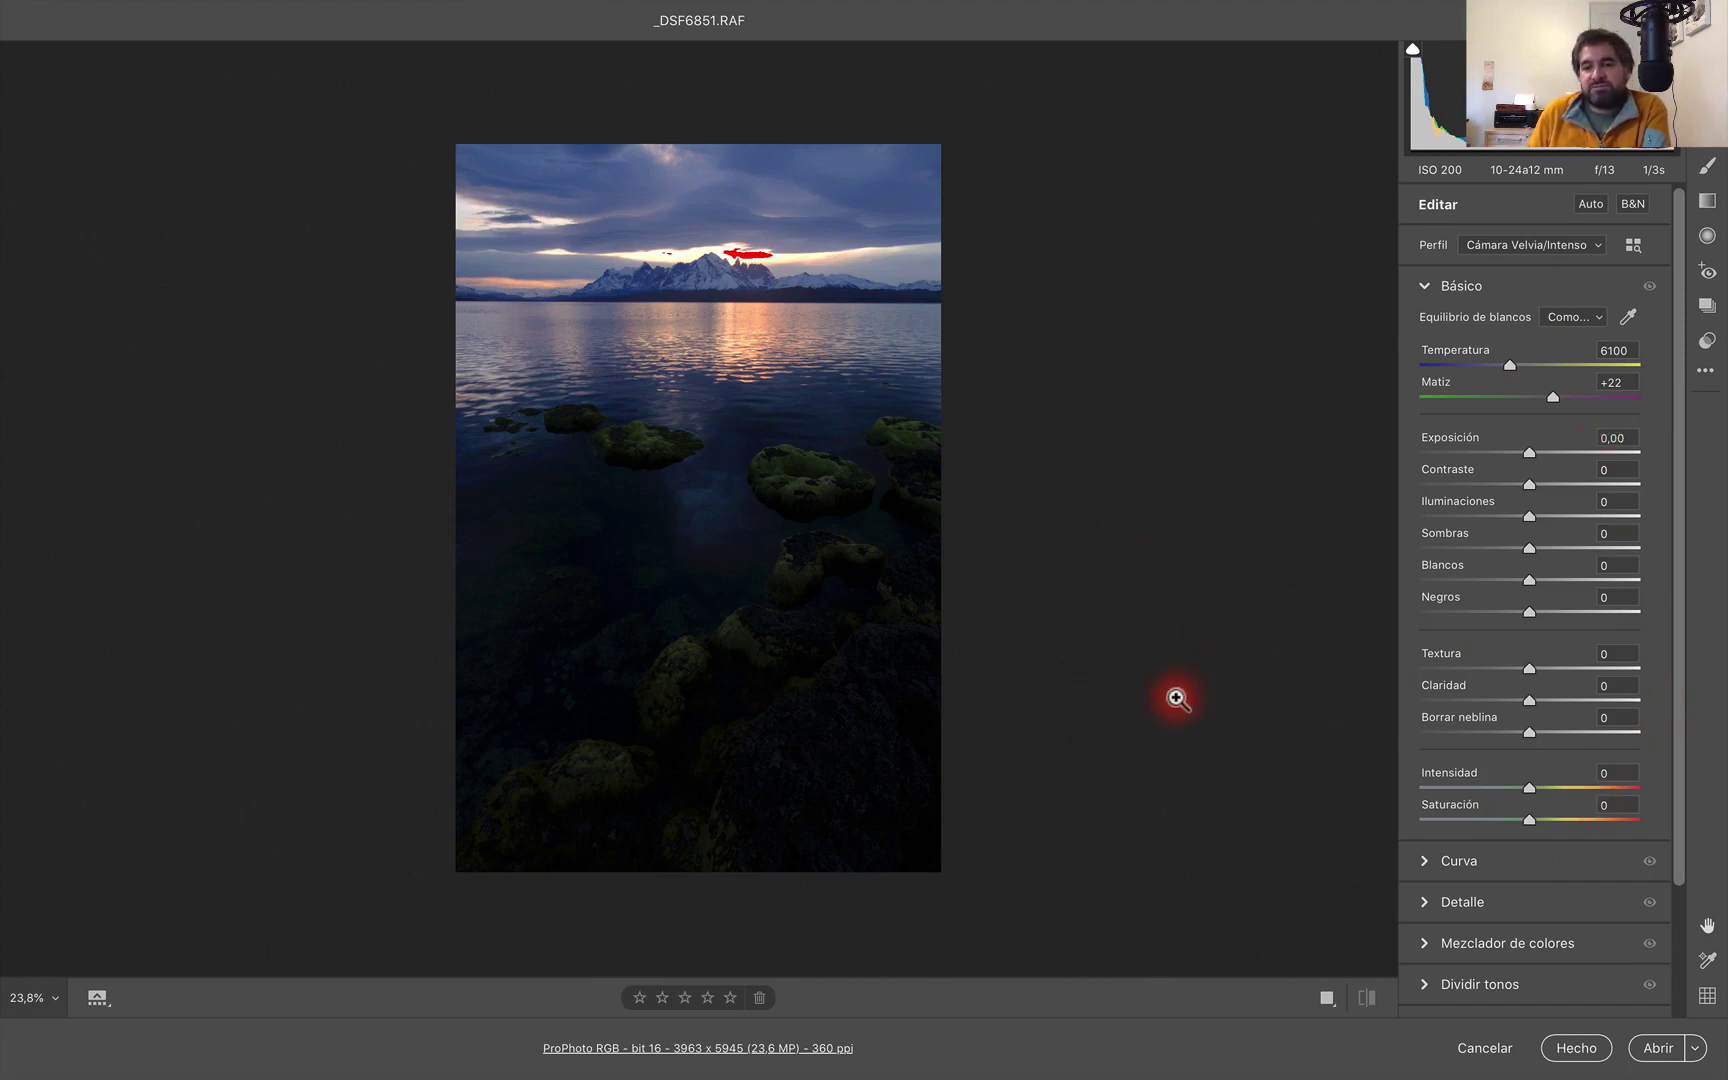
{"action": "left_click", "coordinate": [1426, 287]}
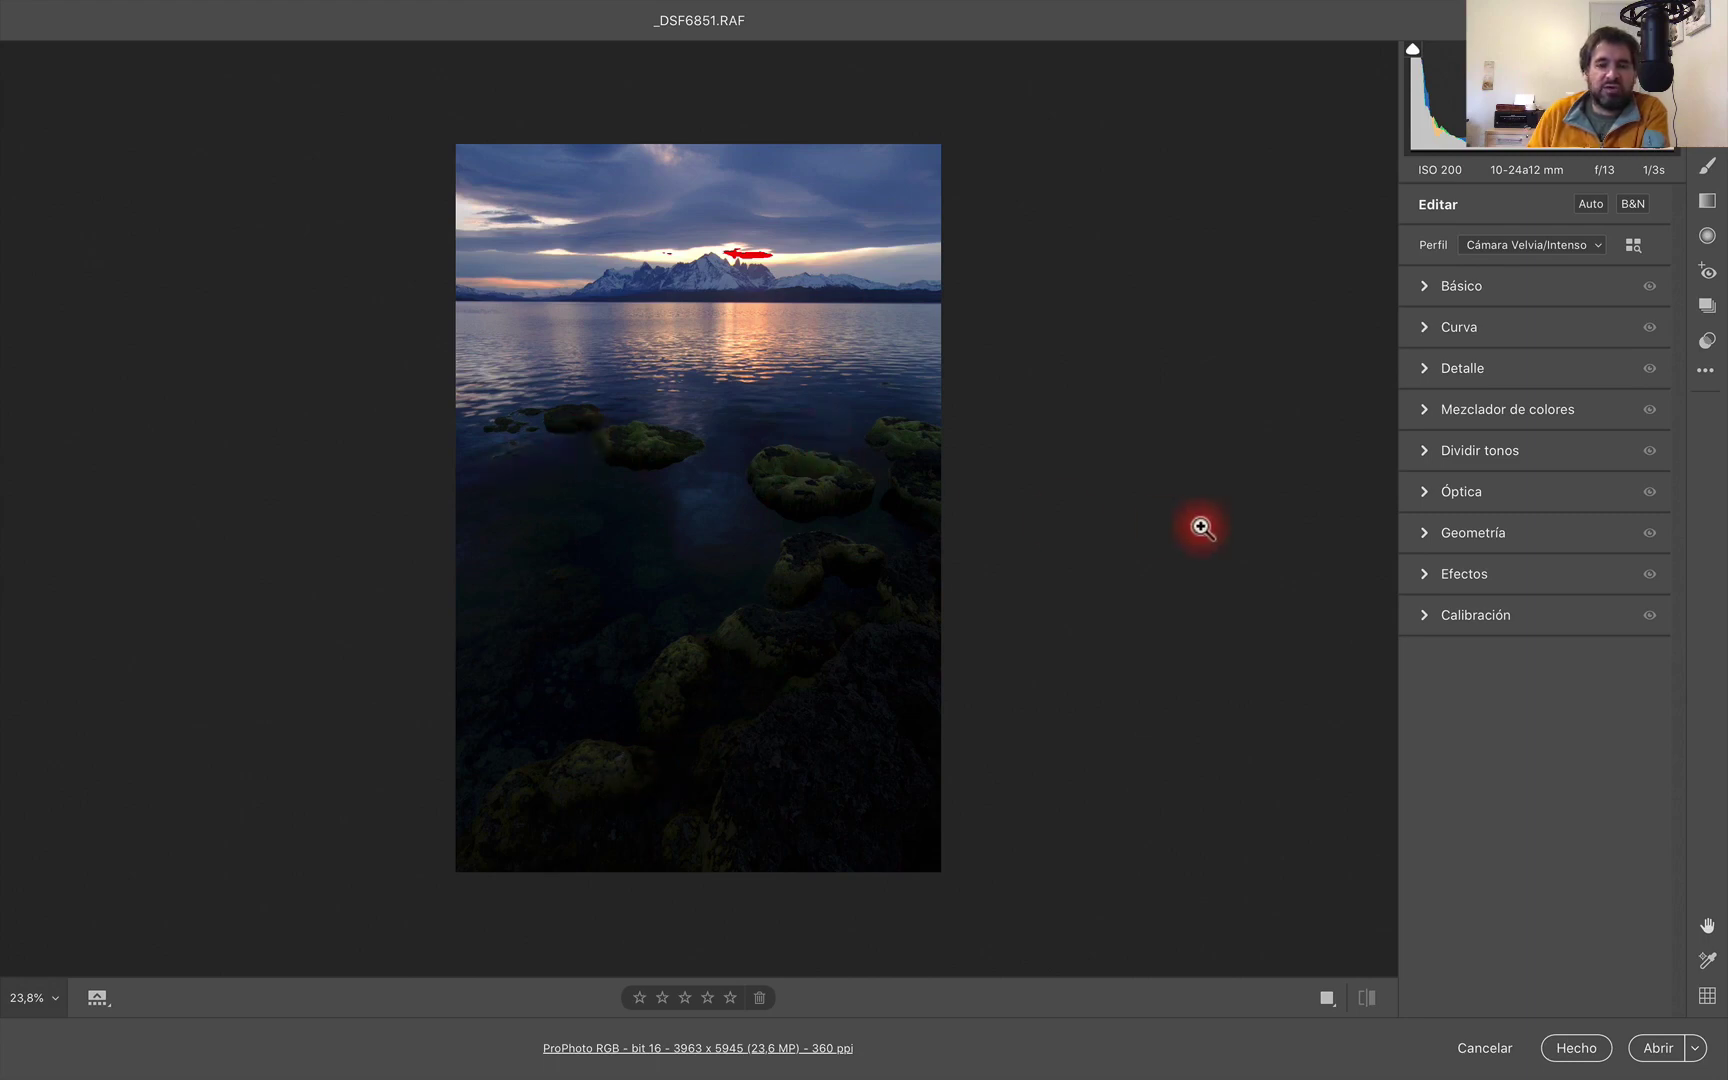
{"action": "left_click", "coordinate": [1424, 287]}
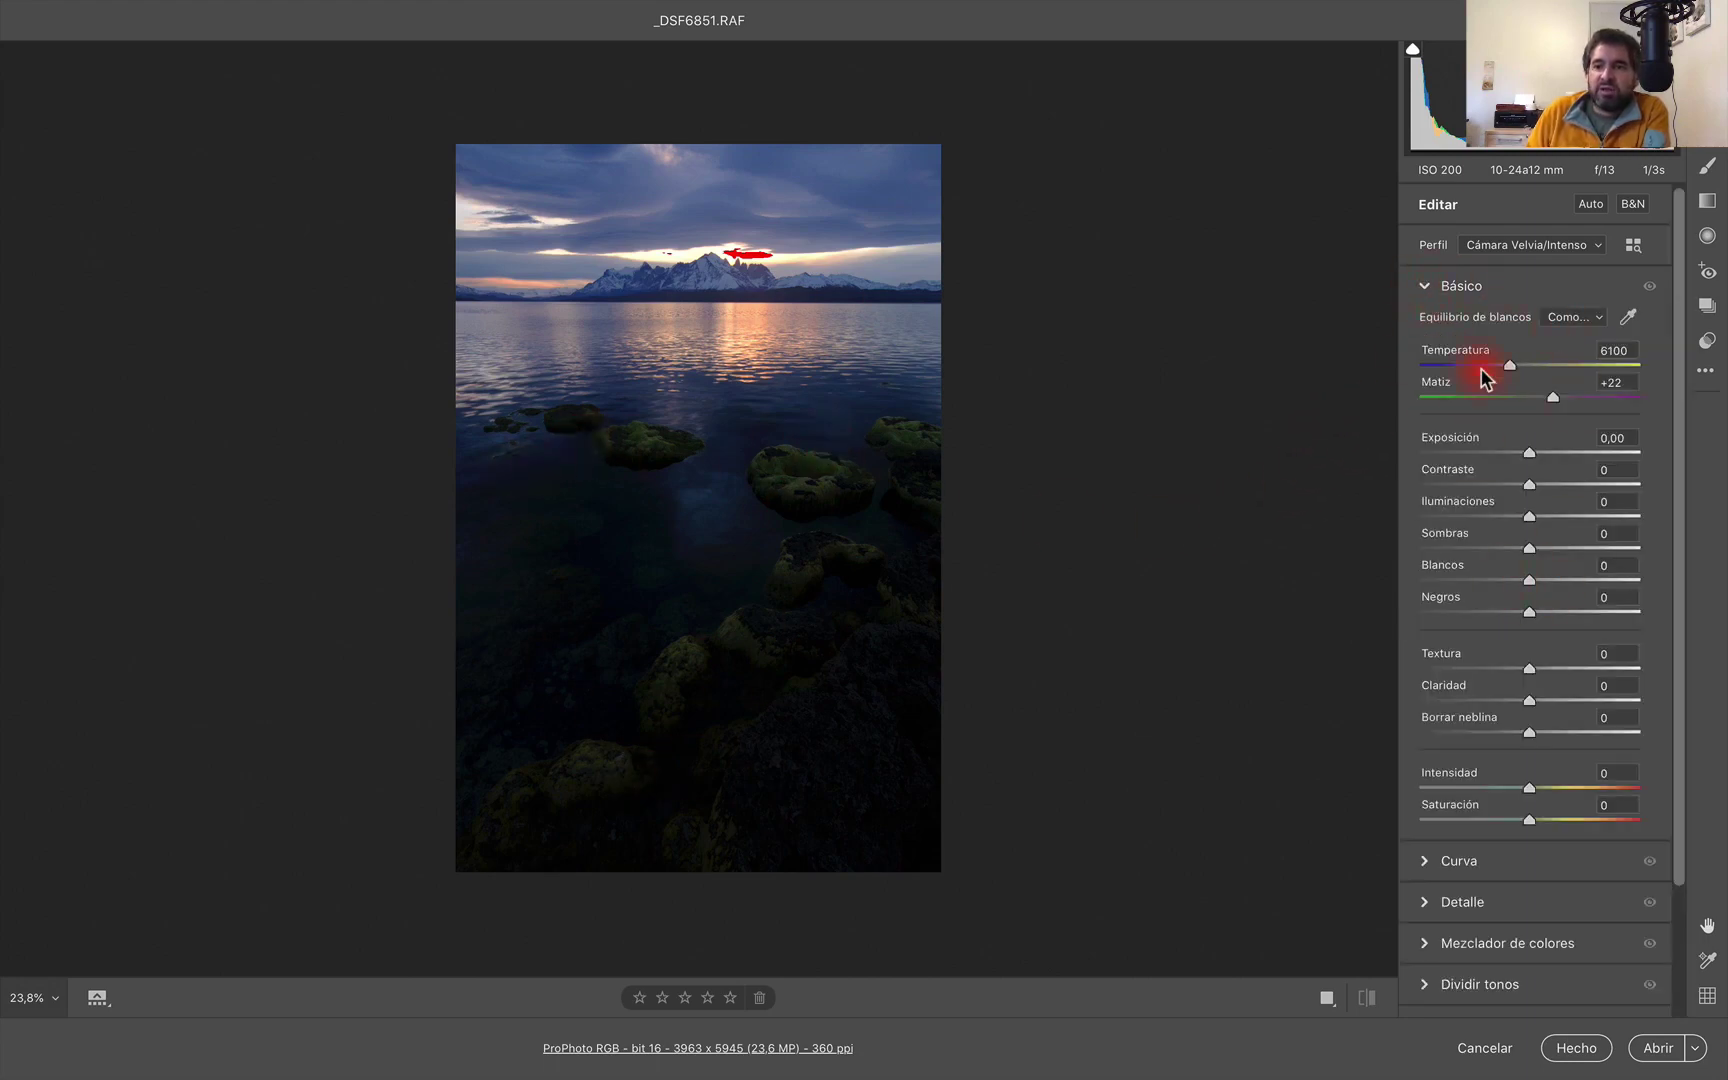
{"action": "left_click_drag", "start_coordinate": [1529, 547], "coordinate": [1590, 548]}
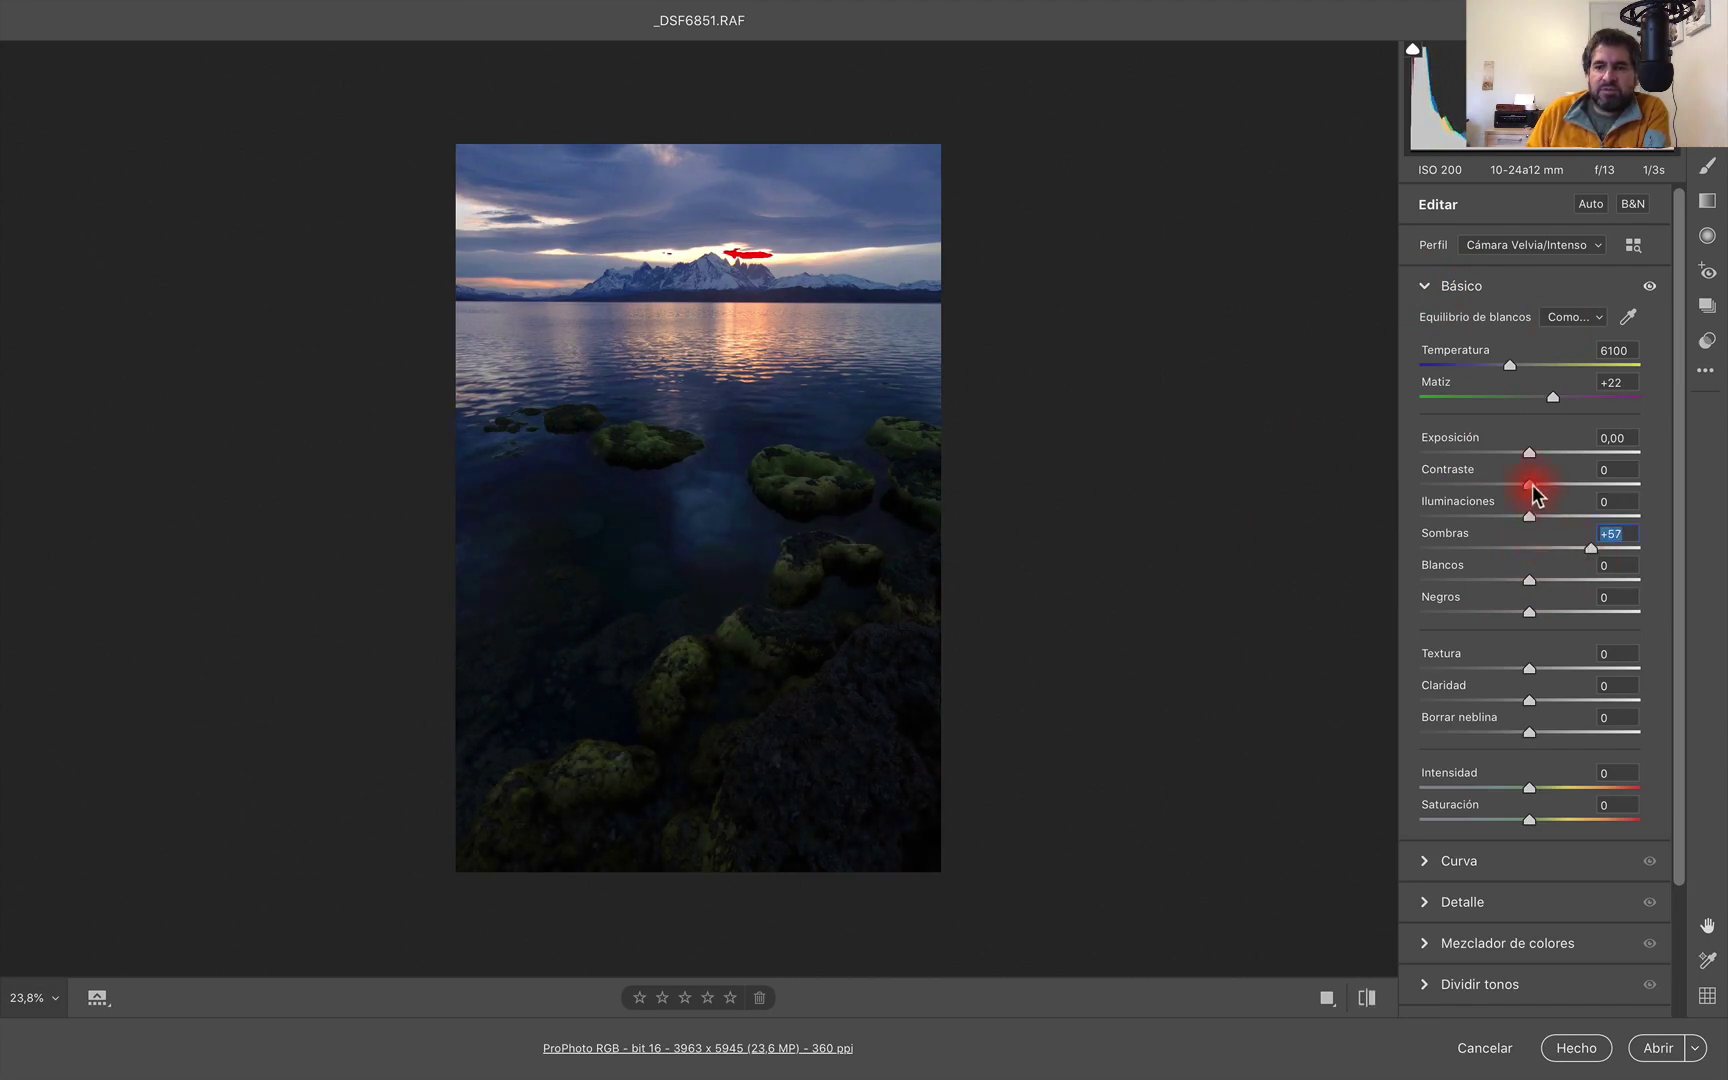
{"action": "left_click_drag", "start_coordinate": [1532, 485], "coordinate": [1546, 486]}
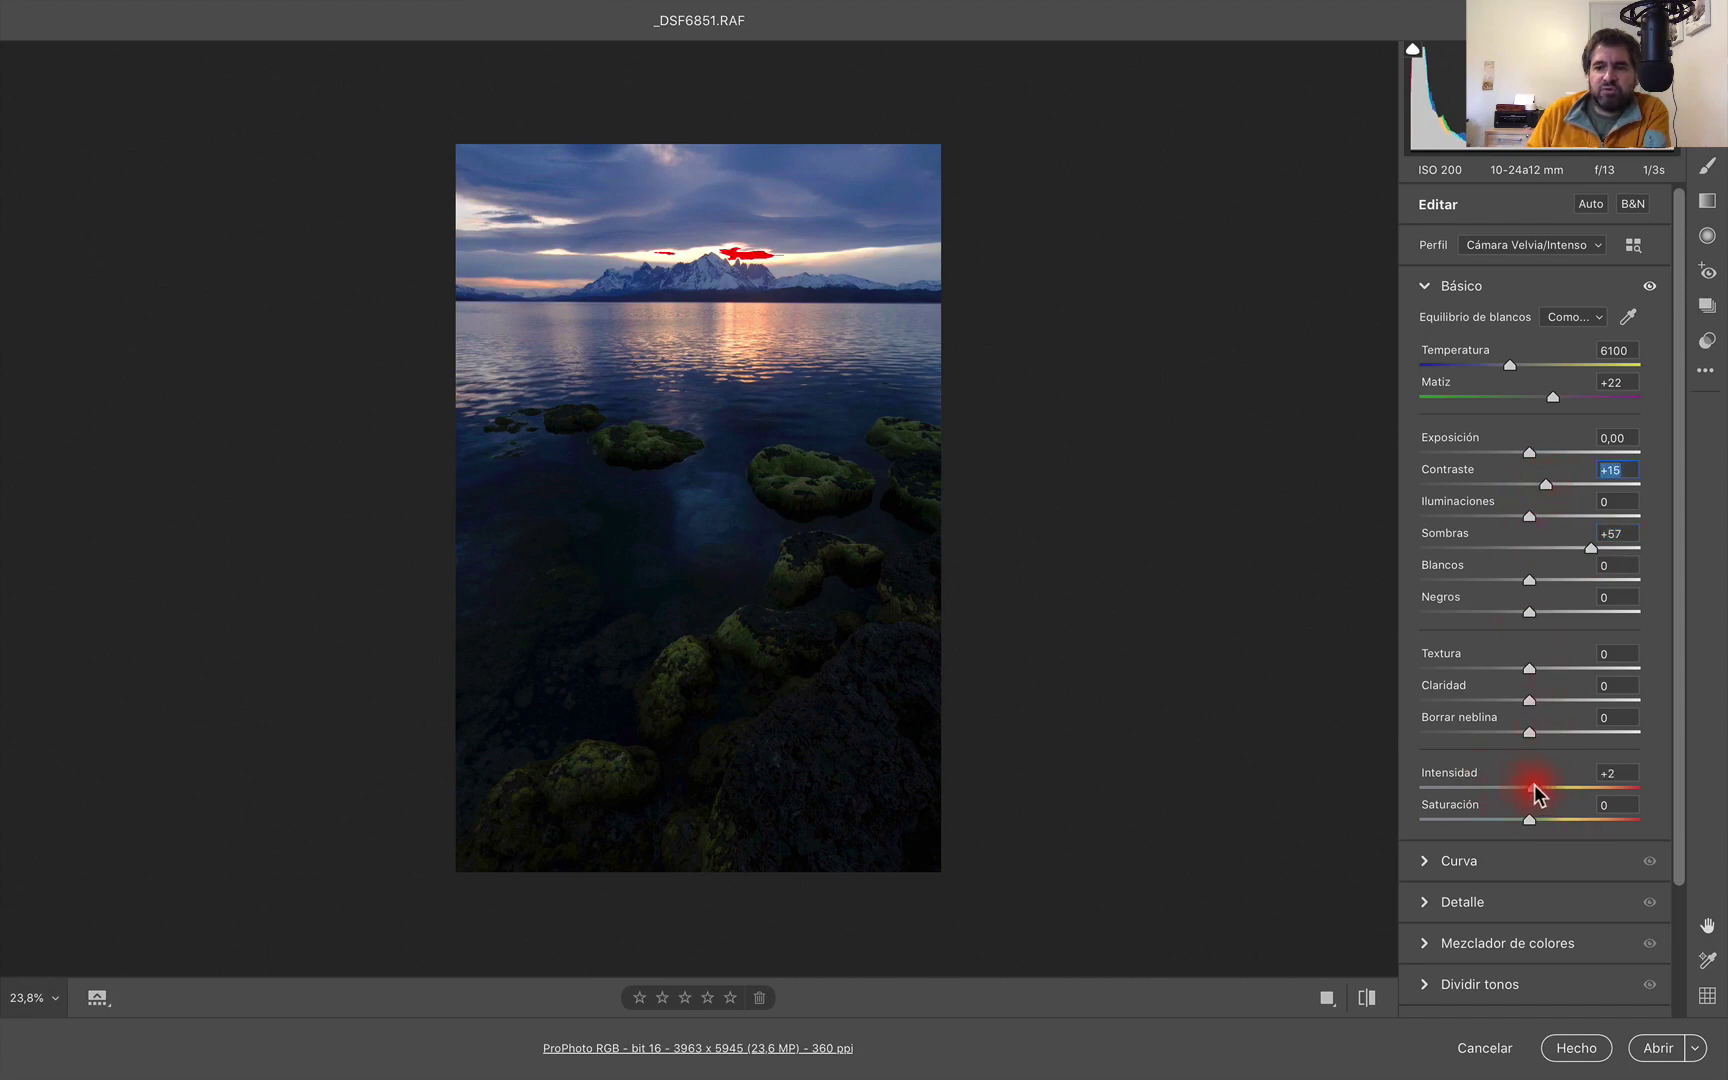
{"action": "left_click_drag", "start_coordinate": [1534, 786], "coordinate": [1538, 787]}
{"action": "scroll", "coordinate": [1519, 858], "scroll_direction": "down", "scroll_amount": 3}
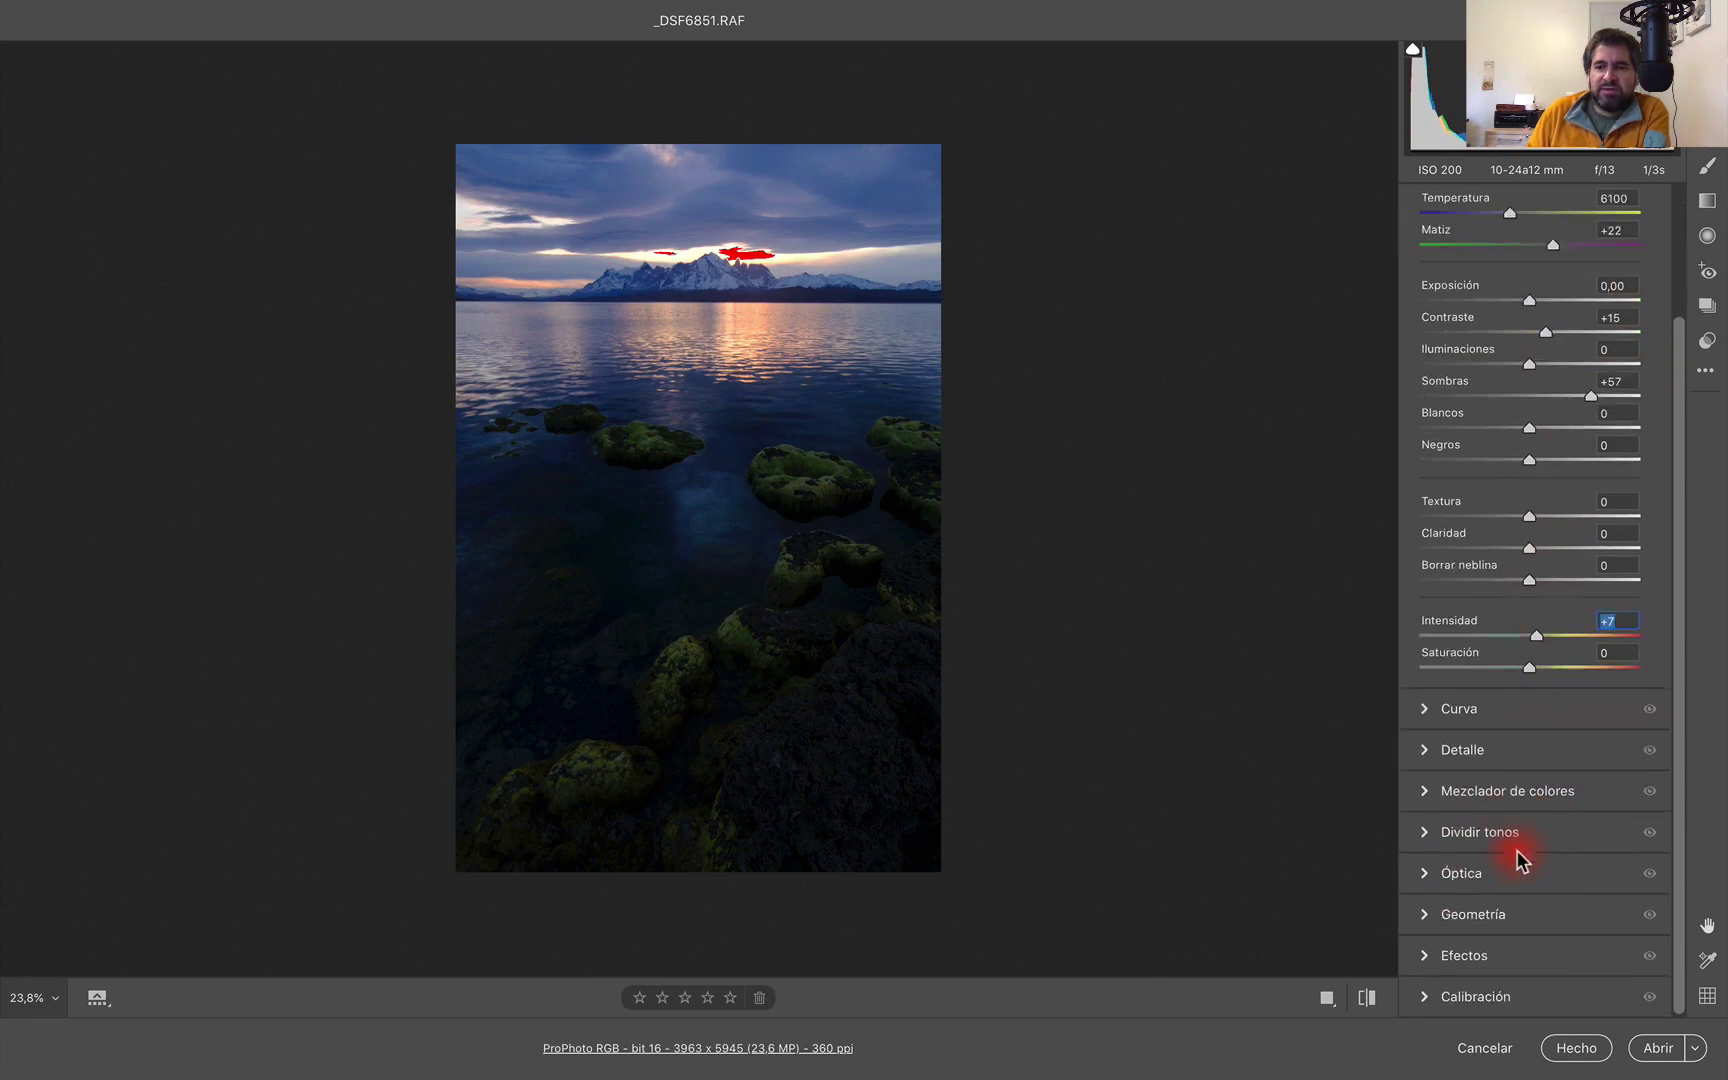
- Give the greens hue +2, saturation +10 and luminance +17 in the Color Mixer
{"action": "left_click", "coordinate": [1422, 791]}
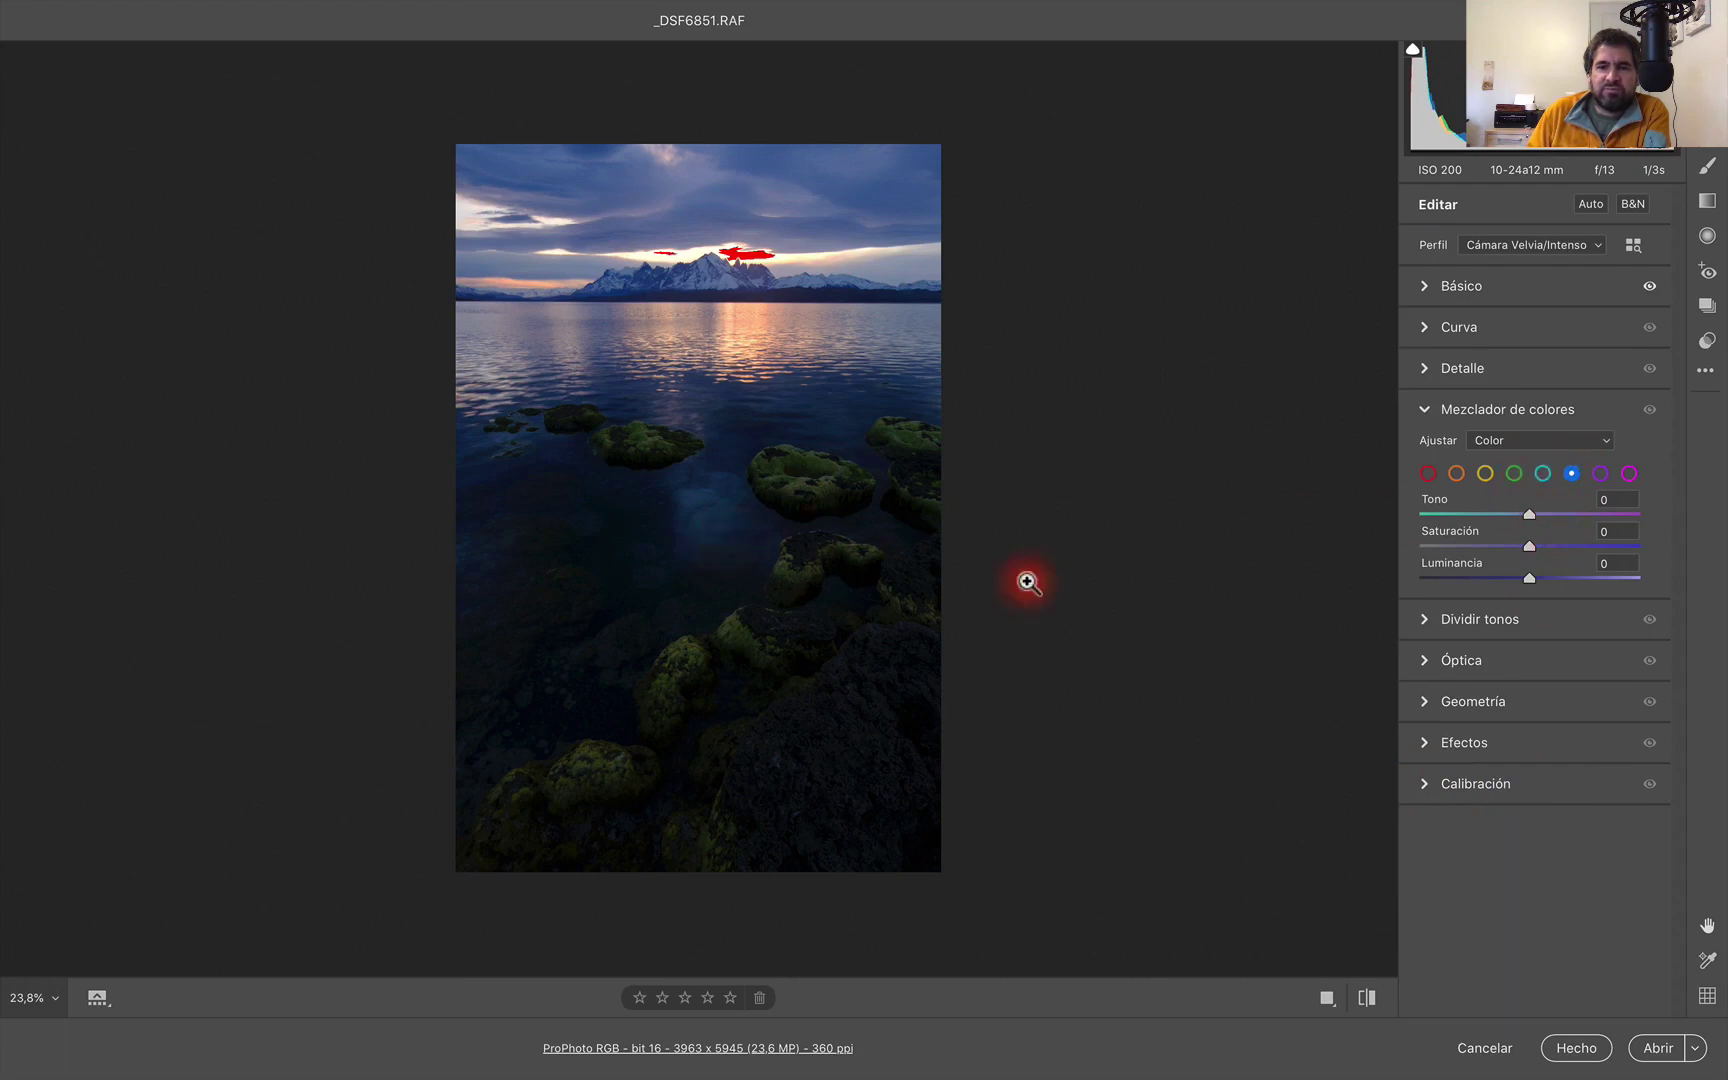
{"action": "left_click", "coordinate": [1514, 473]}
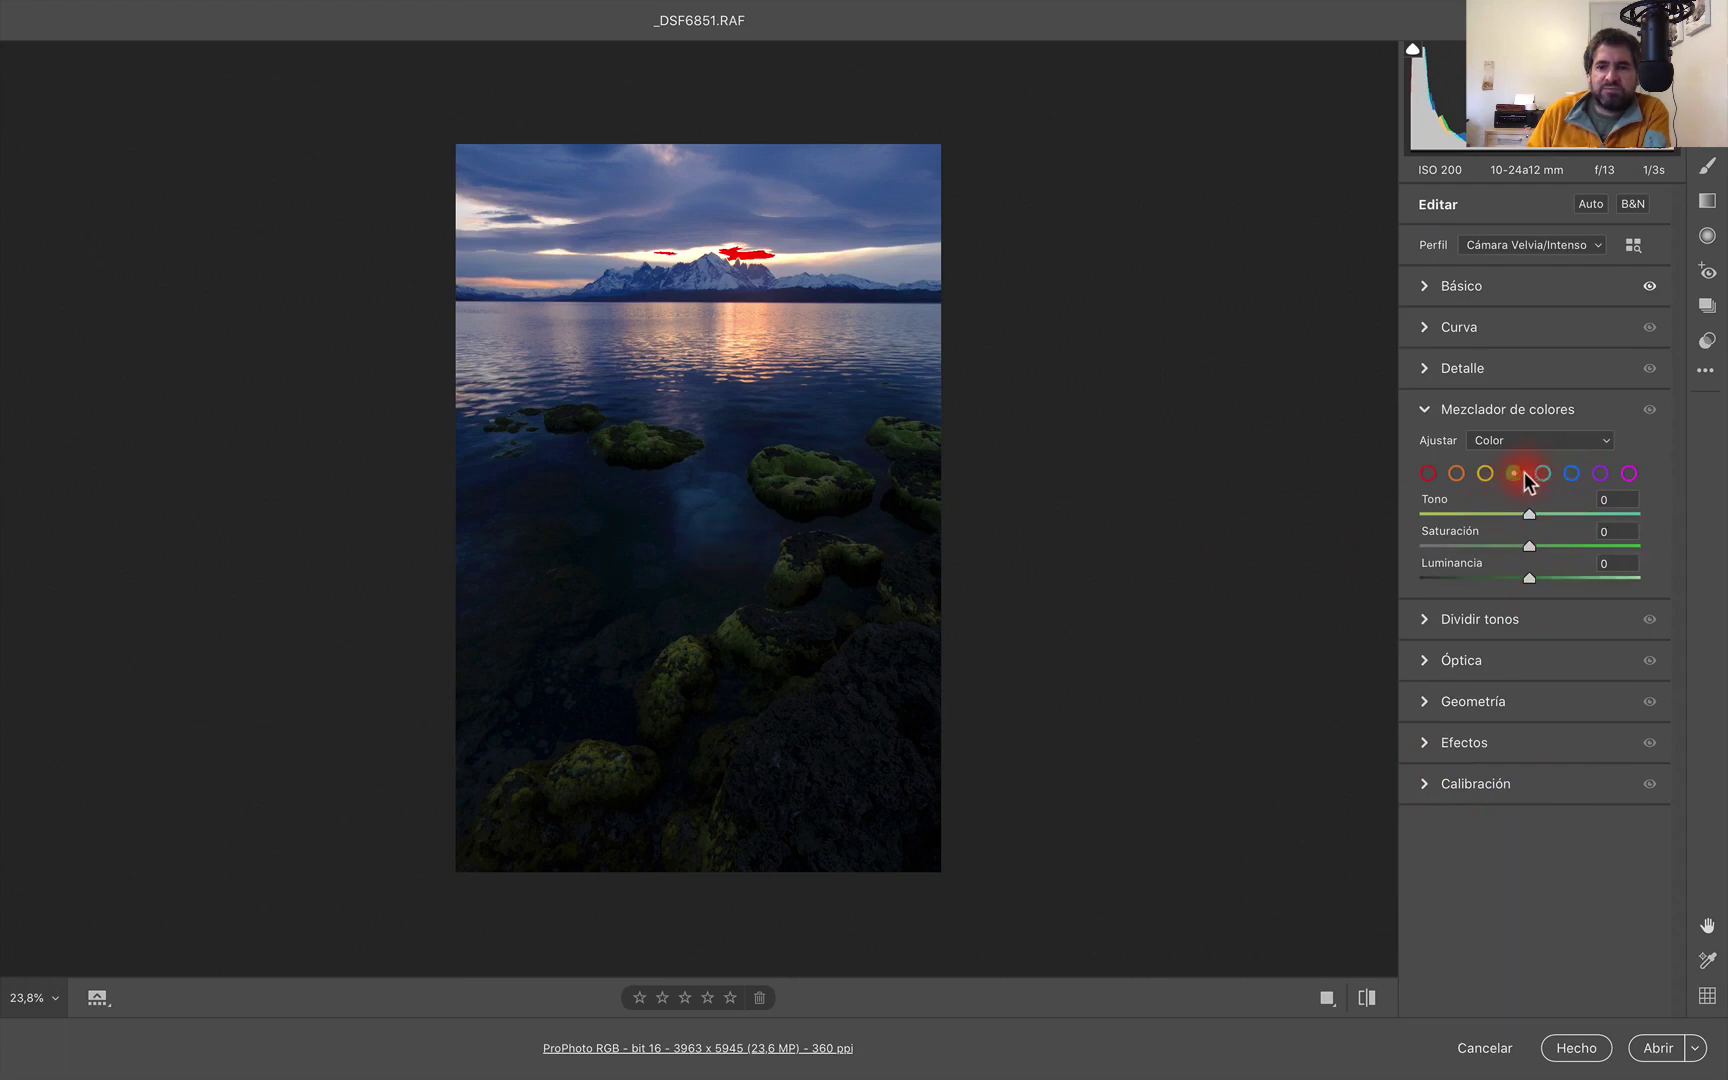
{"action": "left_click_drag", "start_coordinate": [1530, 518], "coordinate": [1508, 518]}
{"action": "mouse_move", "coordinate": [1527, 512]}
{"action": "left_mouse_down"}
{"action": "mouse_move", "coordinate": [1513, 513]}
{"action": "mouse_move", "coordinate": [1547, 546]}
{"action": "mouse_move", "coordinate": [1508, 551]}
{"action": "mouse_move", "coordinate": [1545, 556]}
{"action": "mouse_move", "coordinate": [1546, 577]}
{"action": "mouse_move", "coordinate": [1505, 580]}
{"action": "mouse_move", "coordinate": [1548, 583]}
{"action": "left_mouse_up"}
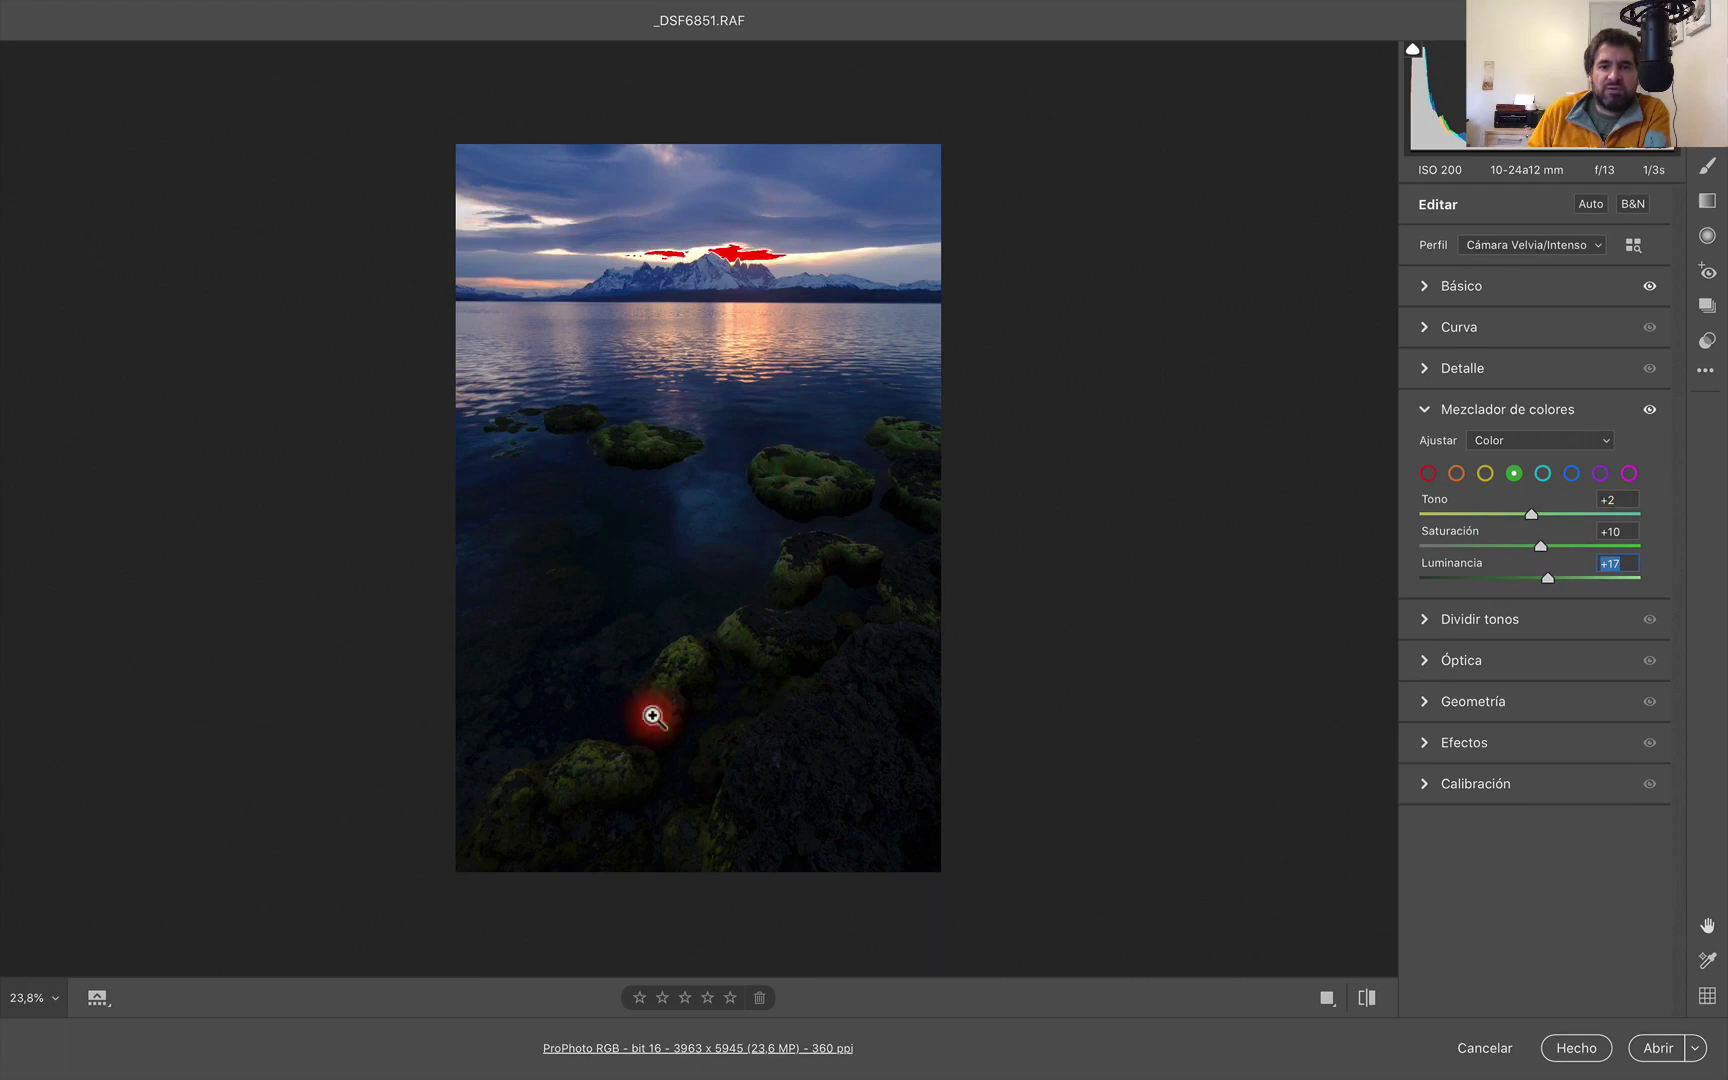
{"action": "left_click", "coordinate": [1427, 411]}
- Set Textura +8, Claridad -10, Borrar neblina +8 and Temperatura 6200 in the Basic panel
{"action": "left_click", "coordinate": [1430, 285]}
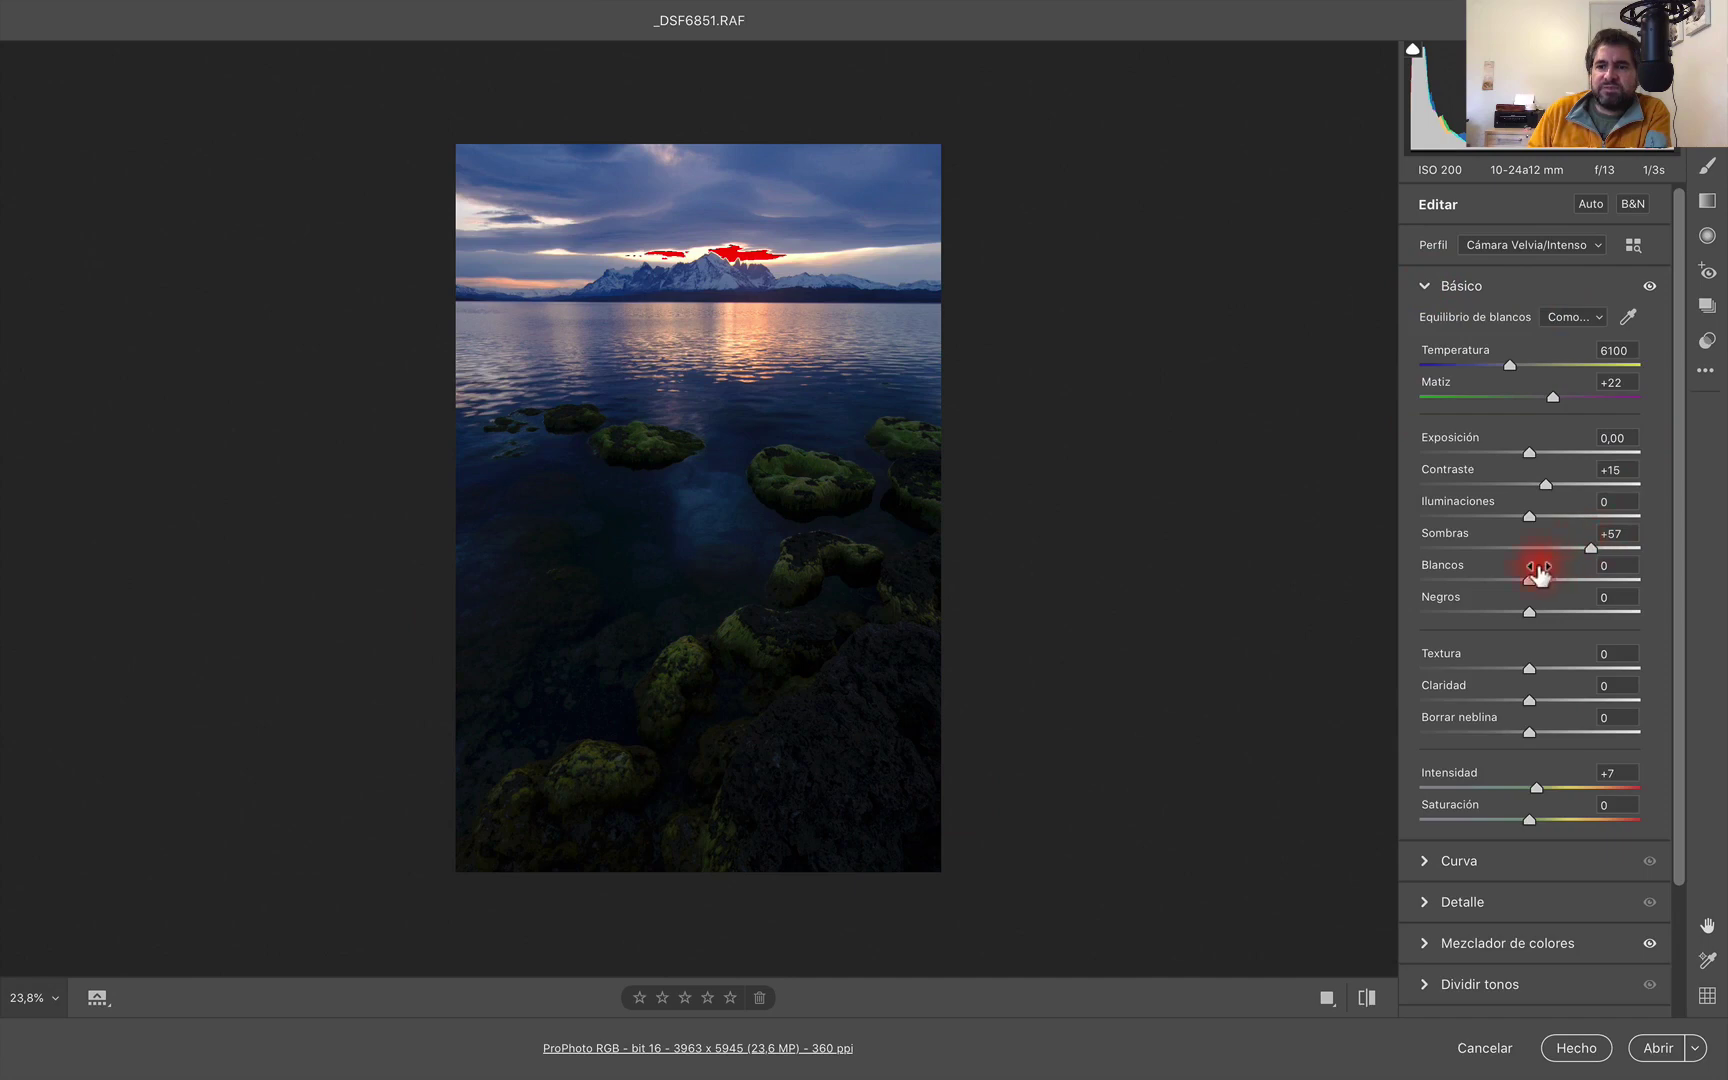
{"action": "left_click", "coordinate": [1529, 581]}
{"action": "left_click", "coordinate": [1533, 703]}
{"action": "left_click_drag", "start_coordinate": [1529, 698], "coordinate": [1516, 700]}
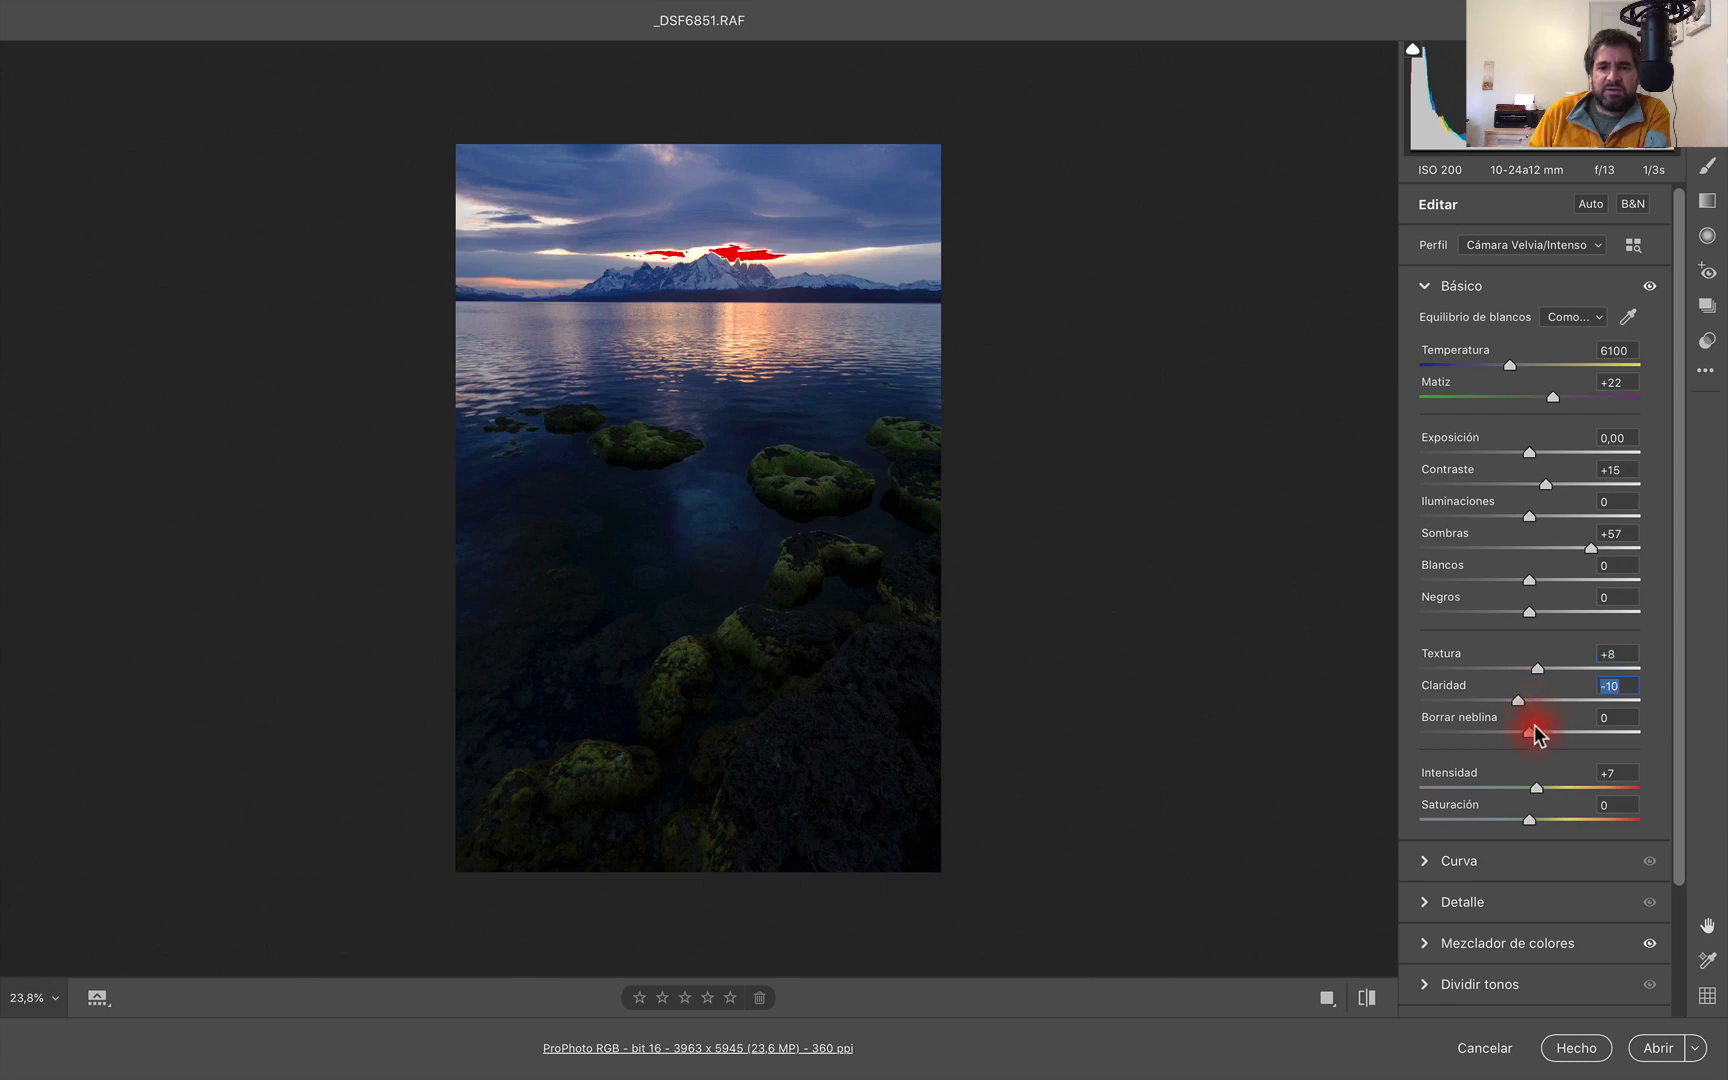
{"action": "left_click", "coordinate": [1539, 733]}
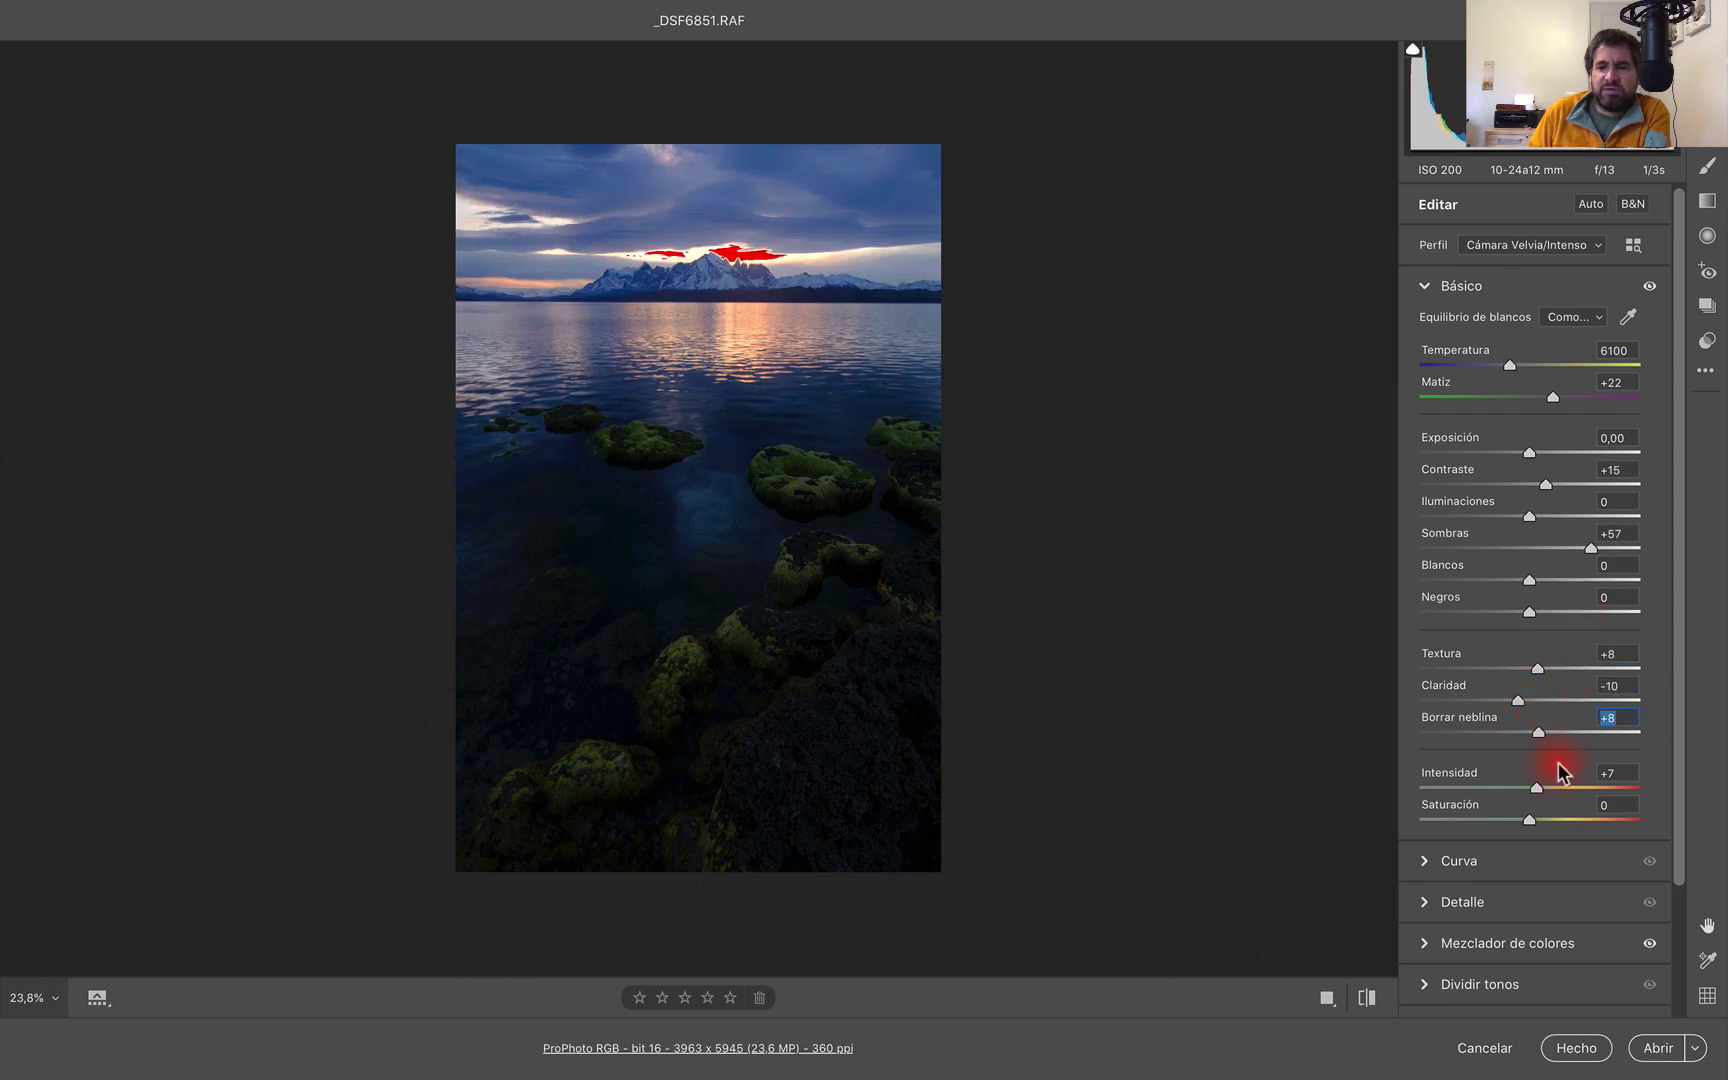
{"action": "scroll", "coordinate": [1552, 826], "scroll_direction": "down", "scroll_amount": 3}
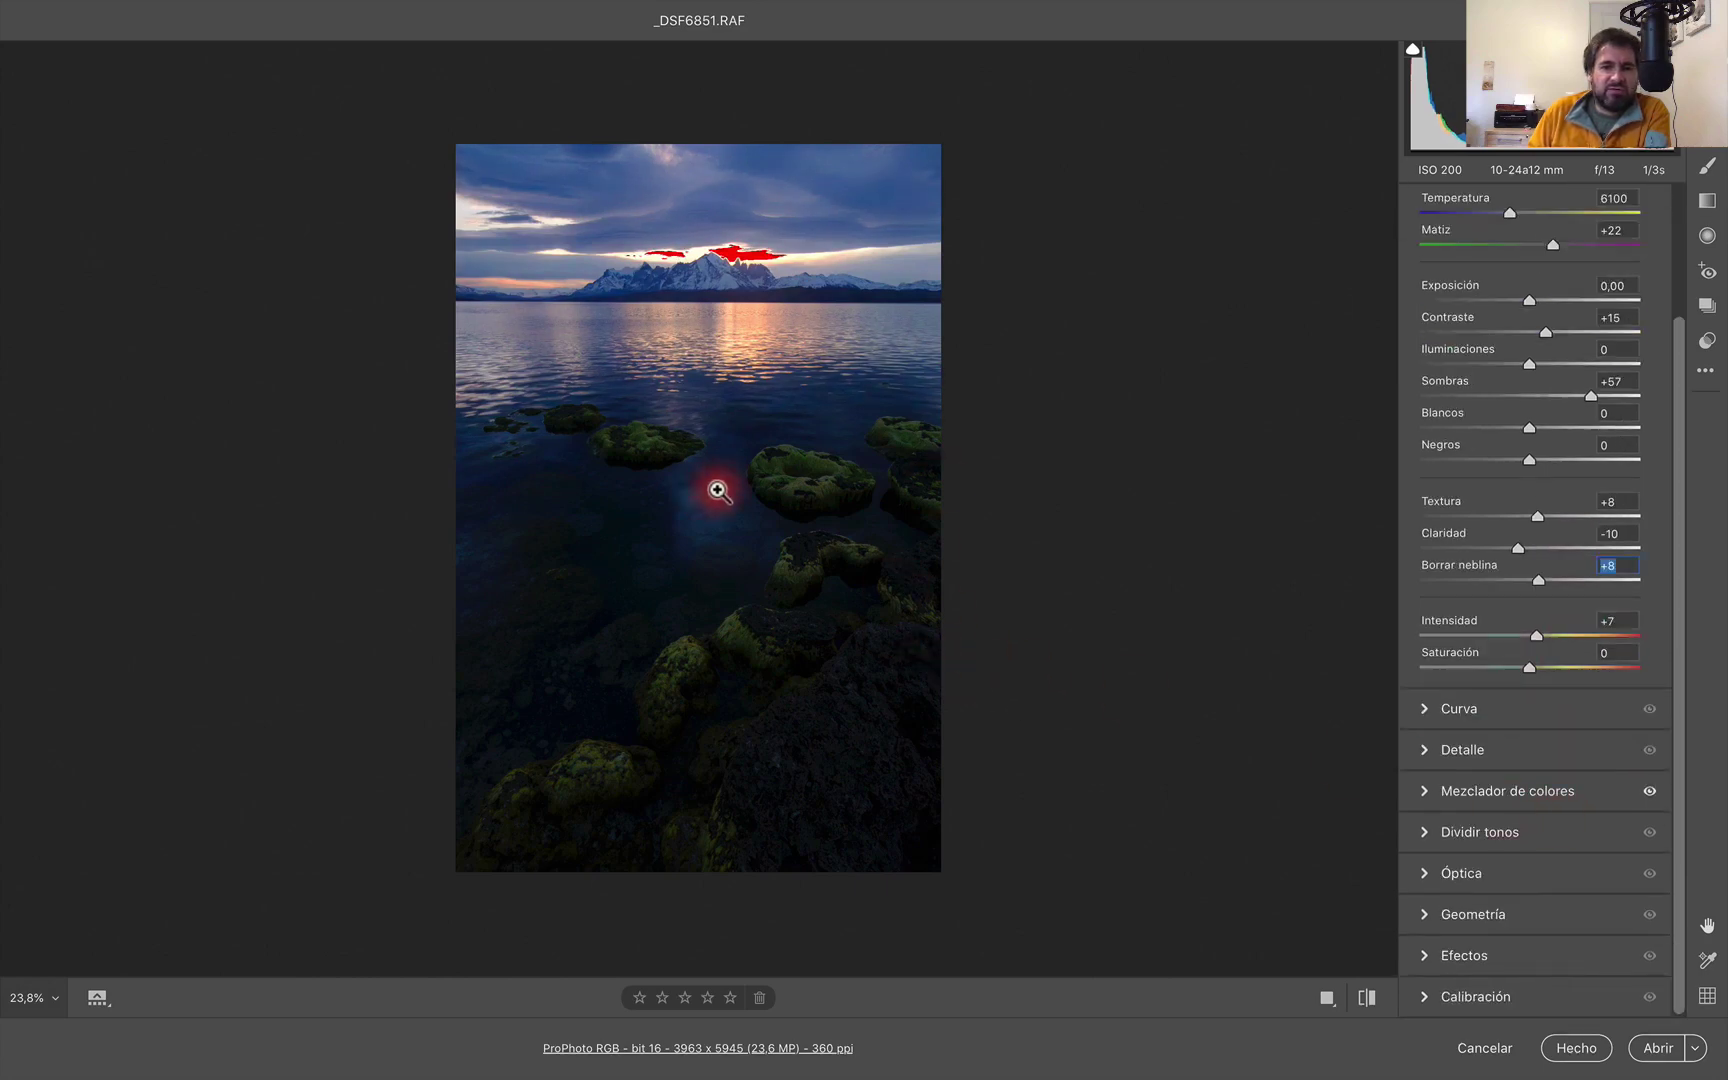
{"action": "scroll", "coordinate": [1566, 500], "scroll_direction": "up", "scroll_amount": 3}
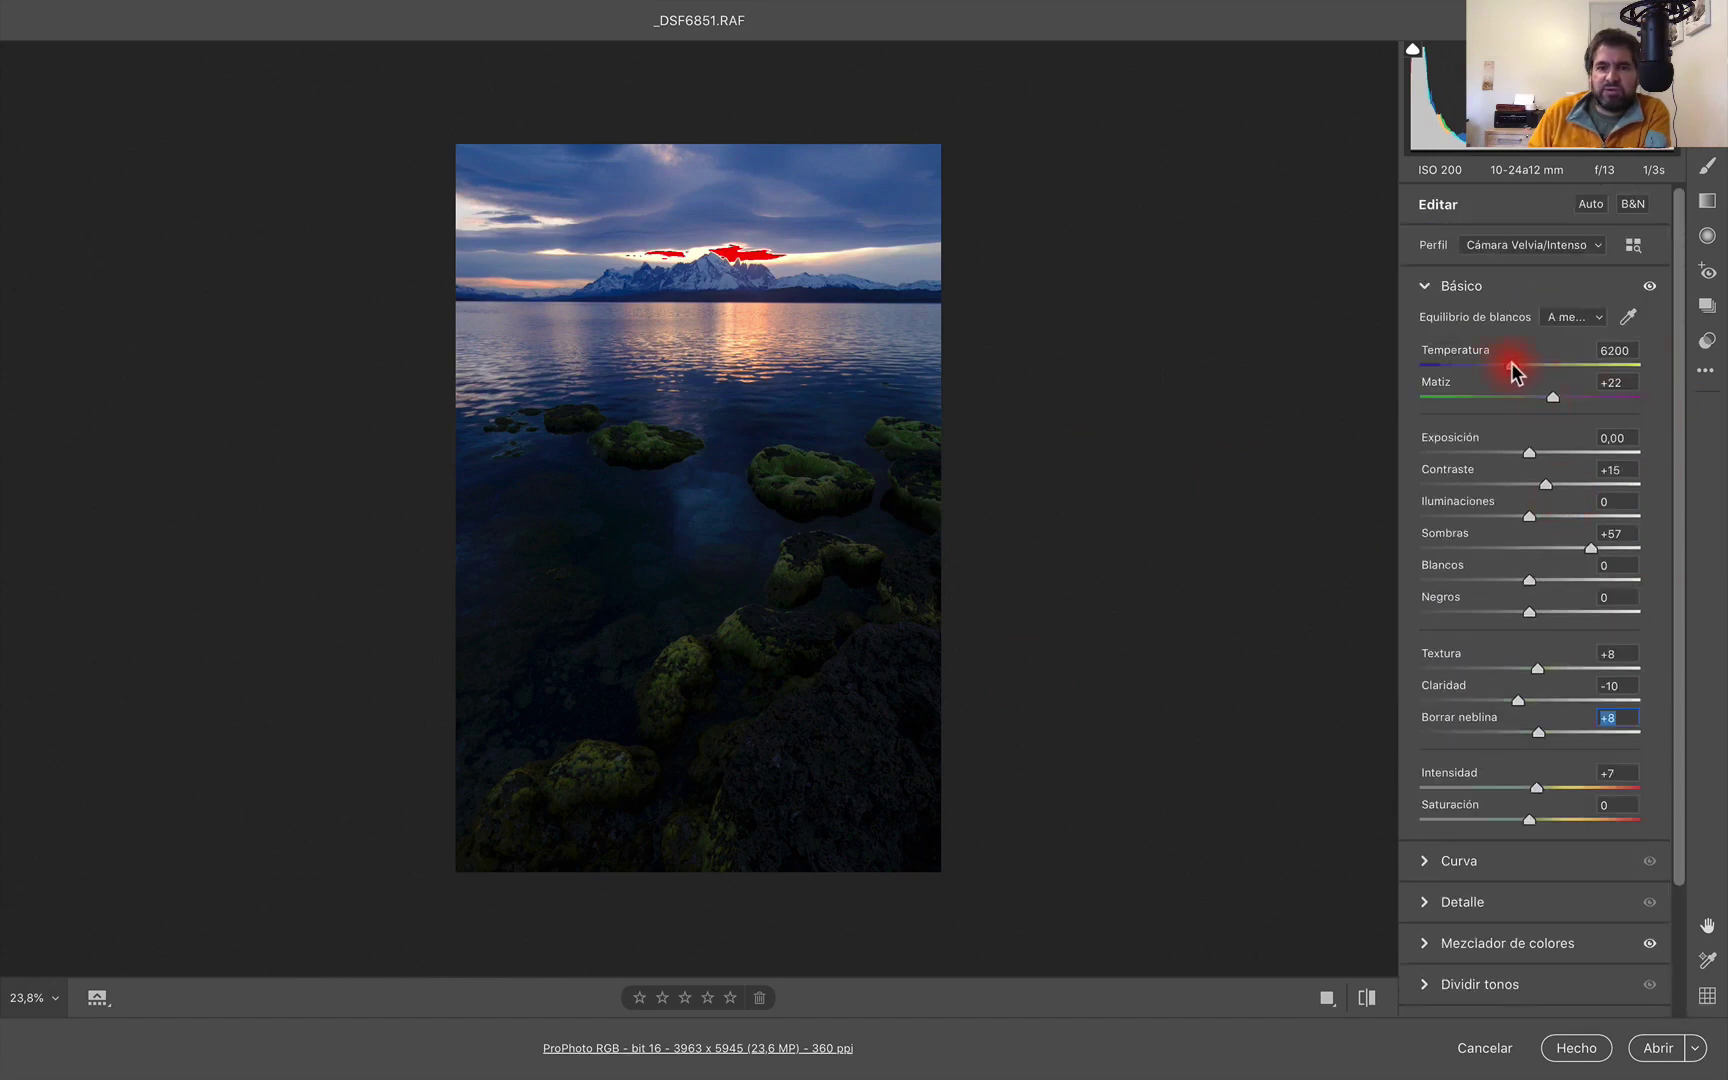
{"action": "left_click", "coordinate": [1511, 364]}
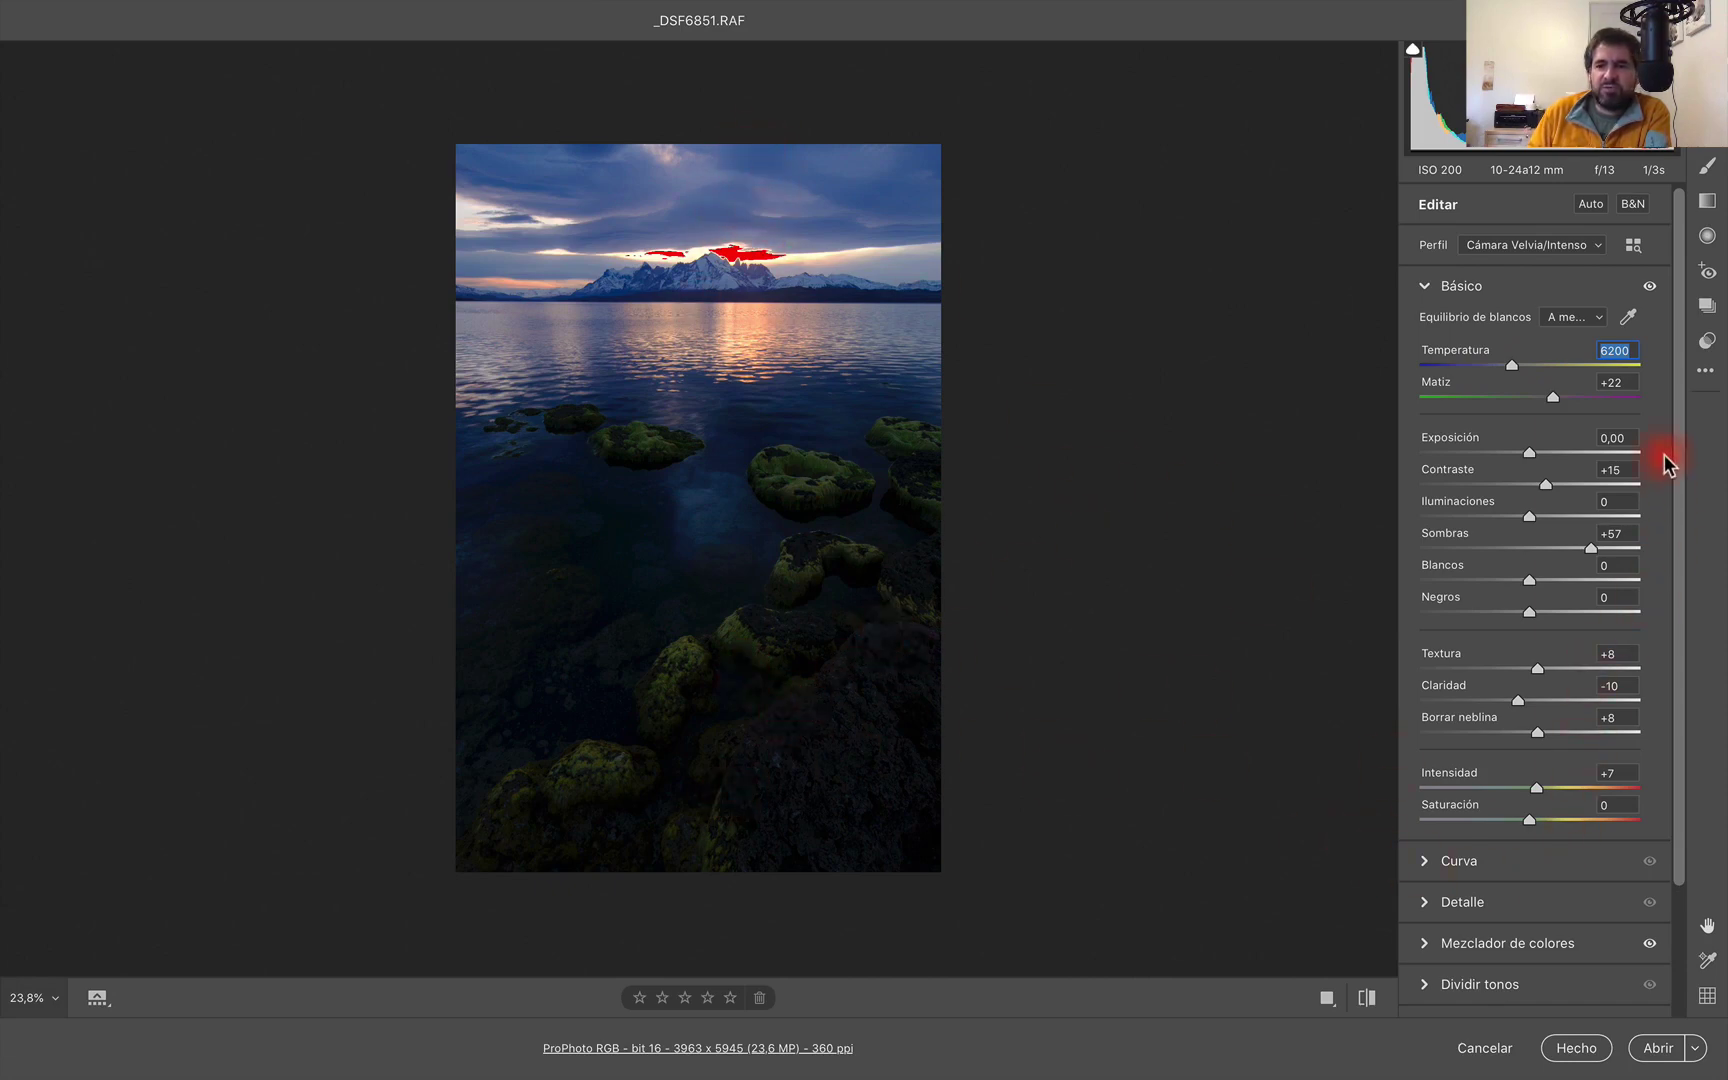
- Toggle the Basic panel's visibility to compare the photo before and after
{"action": "left_click", "coordinate": [1649, 286]}
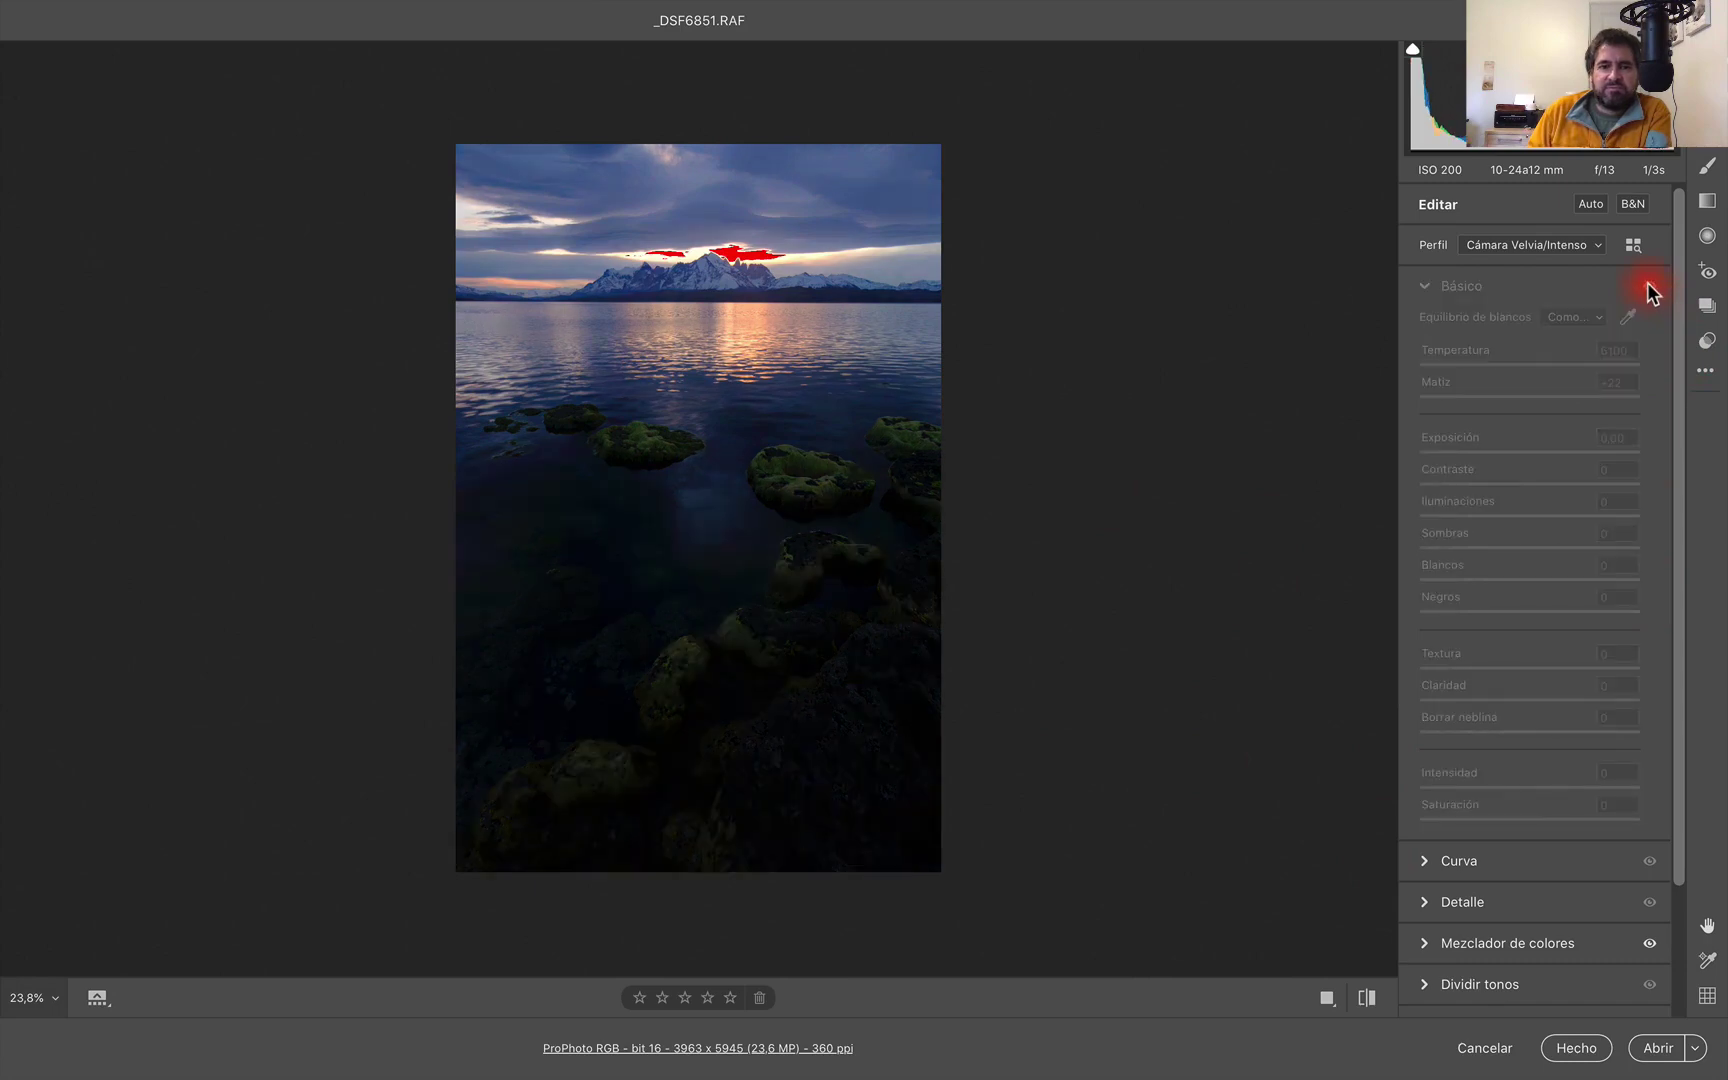
{"action": "left_click", "coordinate": [1648, 286]}
{"action": "left_click", "coordinate": [1648, 286]}
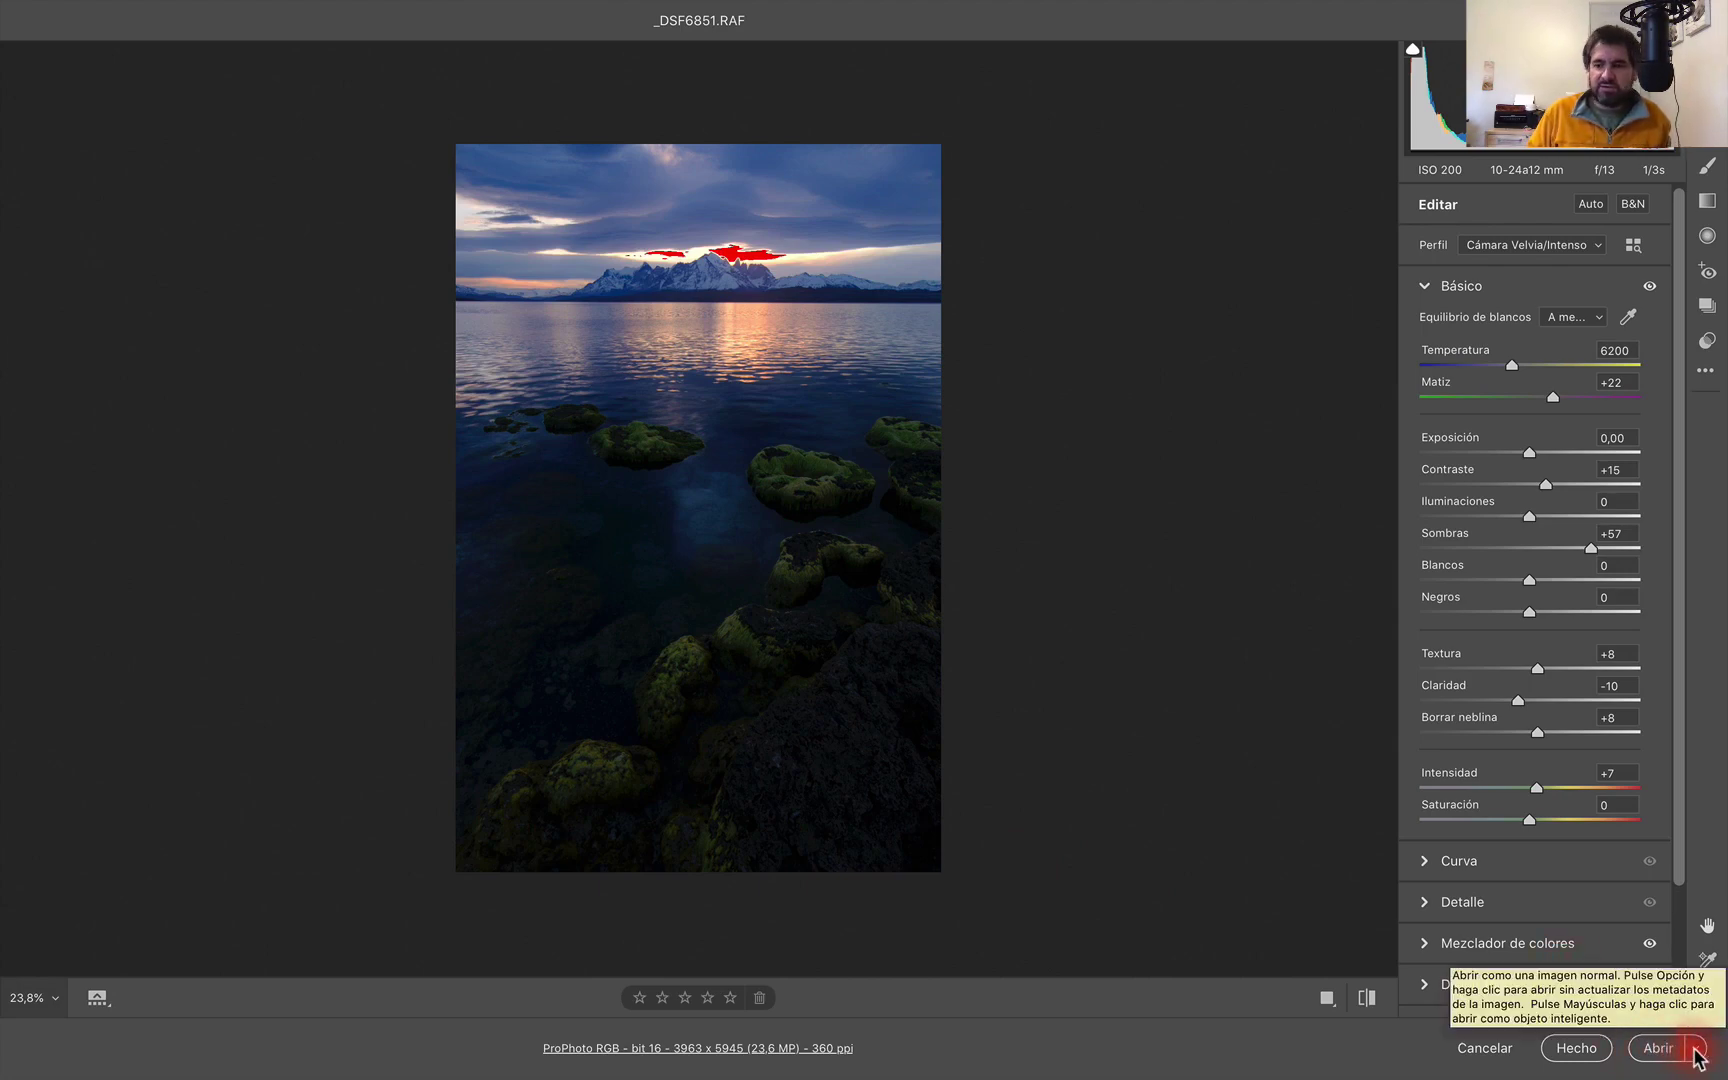
- Open the edited photo in Photoshop using Abrir como objeto
{"action": "left_click", "coordinate": [1695, 1048]}
{"action": "left_click", "coordinate": [1697, 1052]}
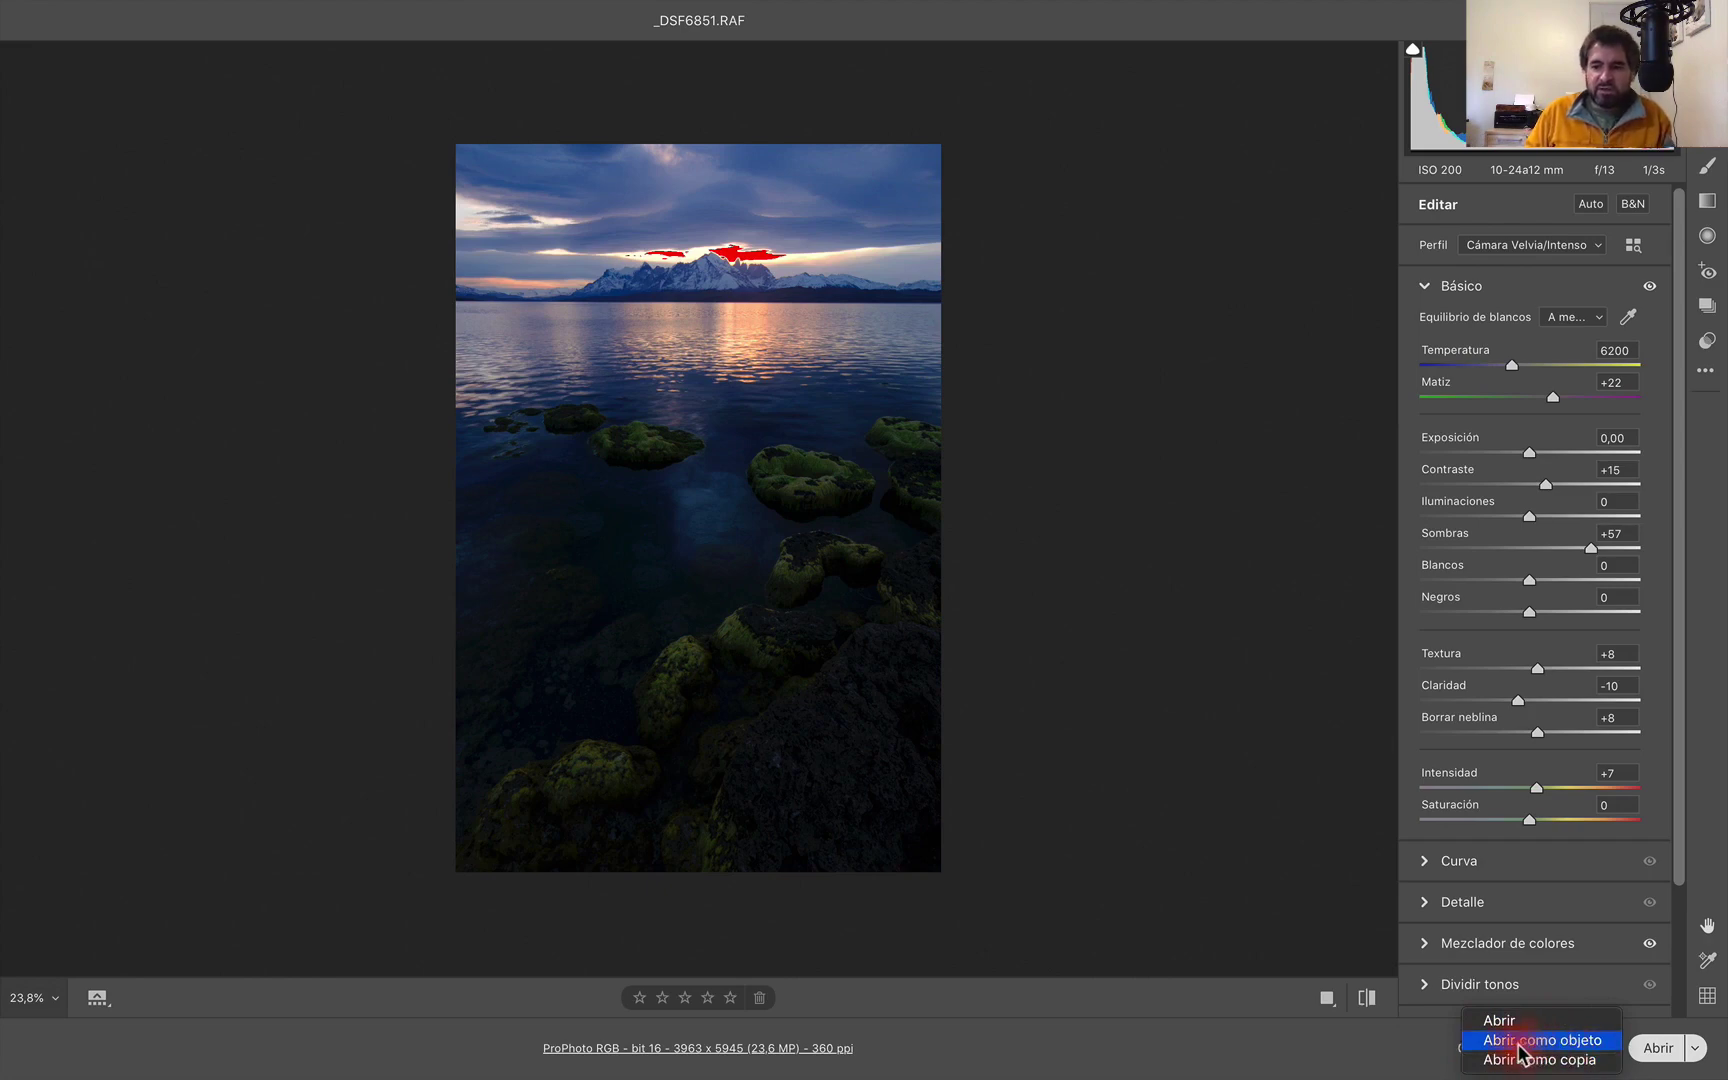
{"action": "left_click", "coordinate": [1550, 1042]}
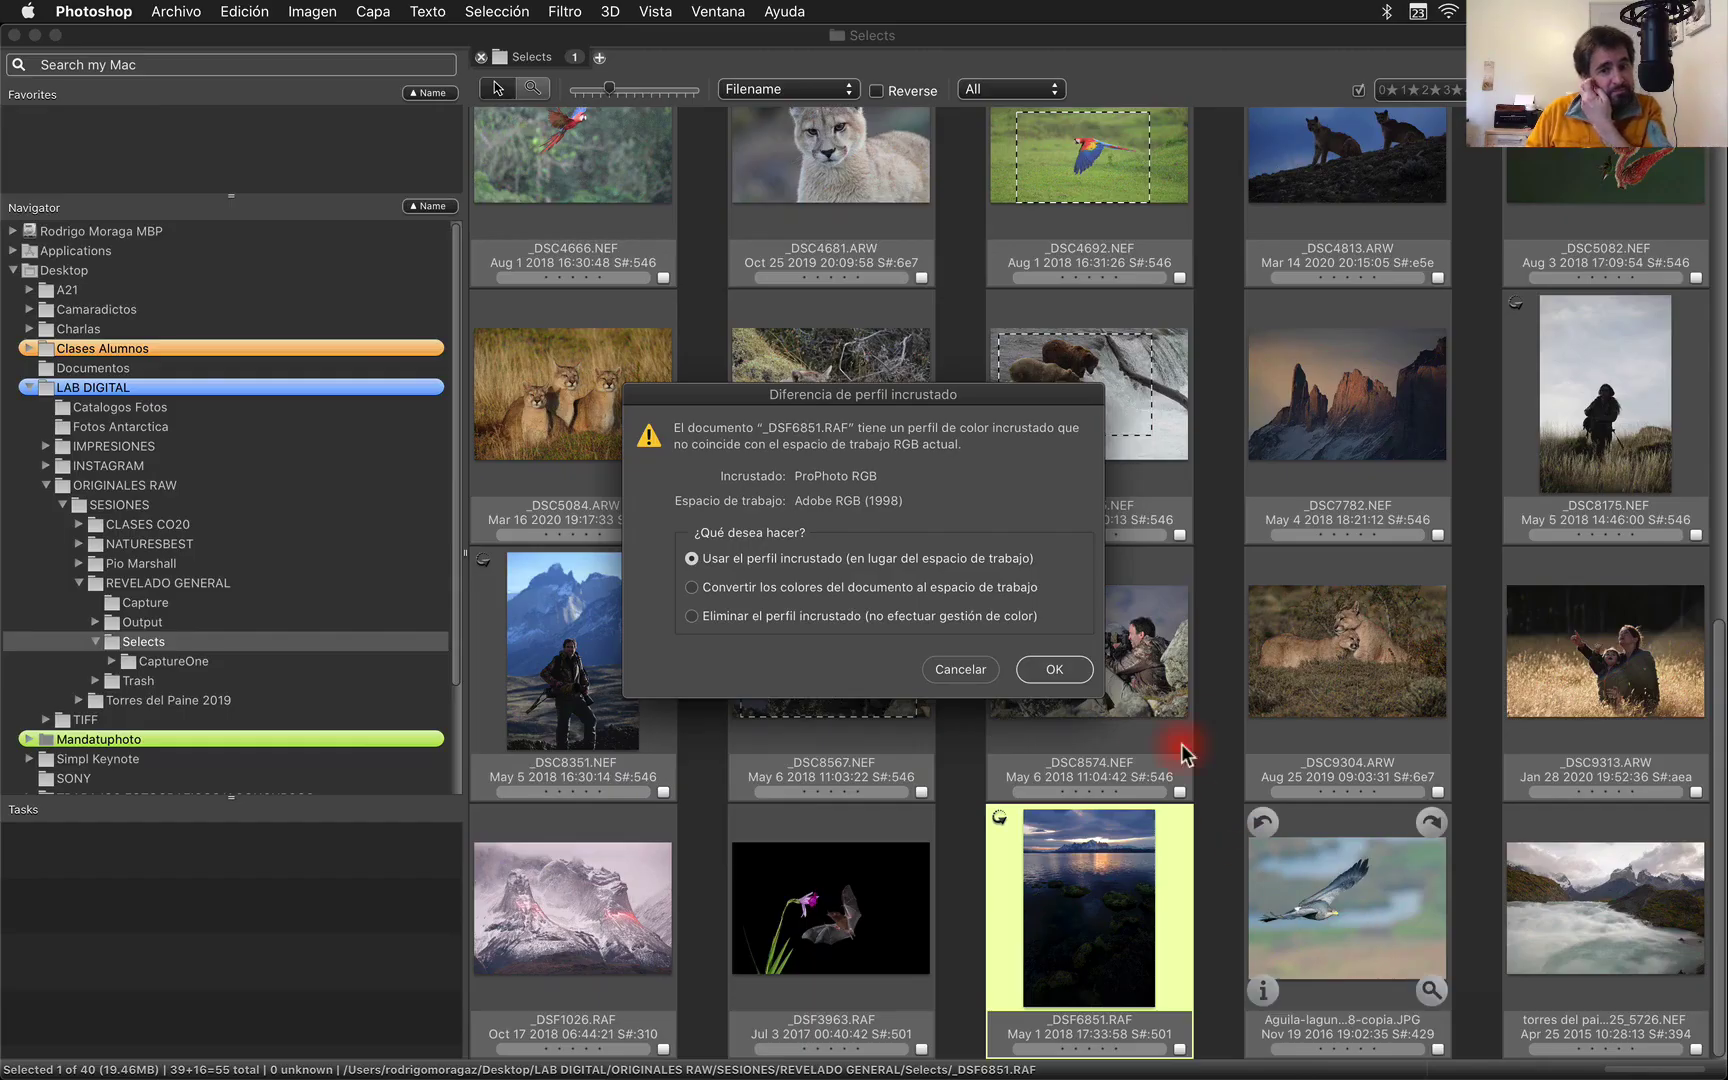
- Keep the embedded ProPhoto RGB profile and rename the smart object layer 'Primer Plano'
{"action": "left_click", "coordinate": [1056, 670]}
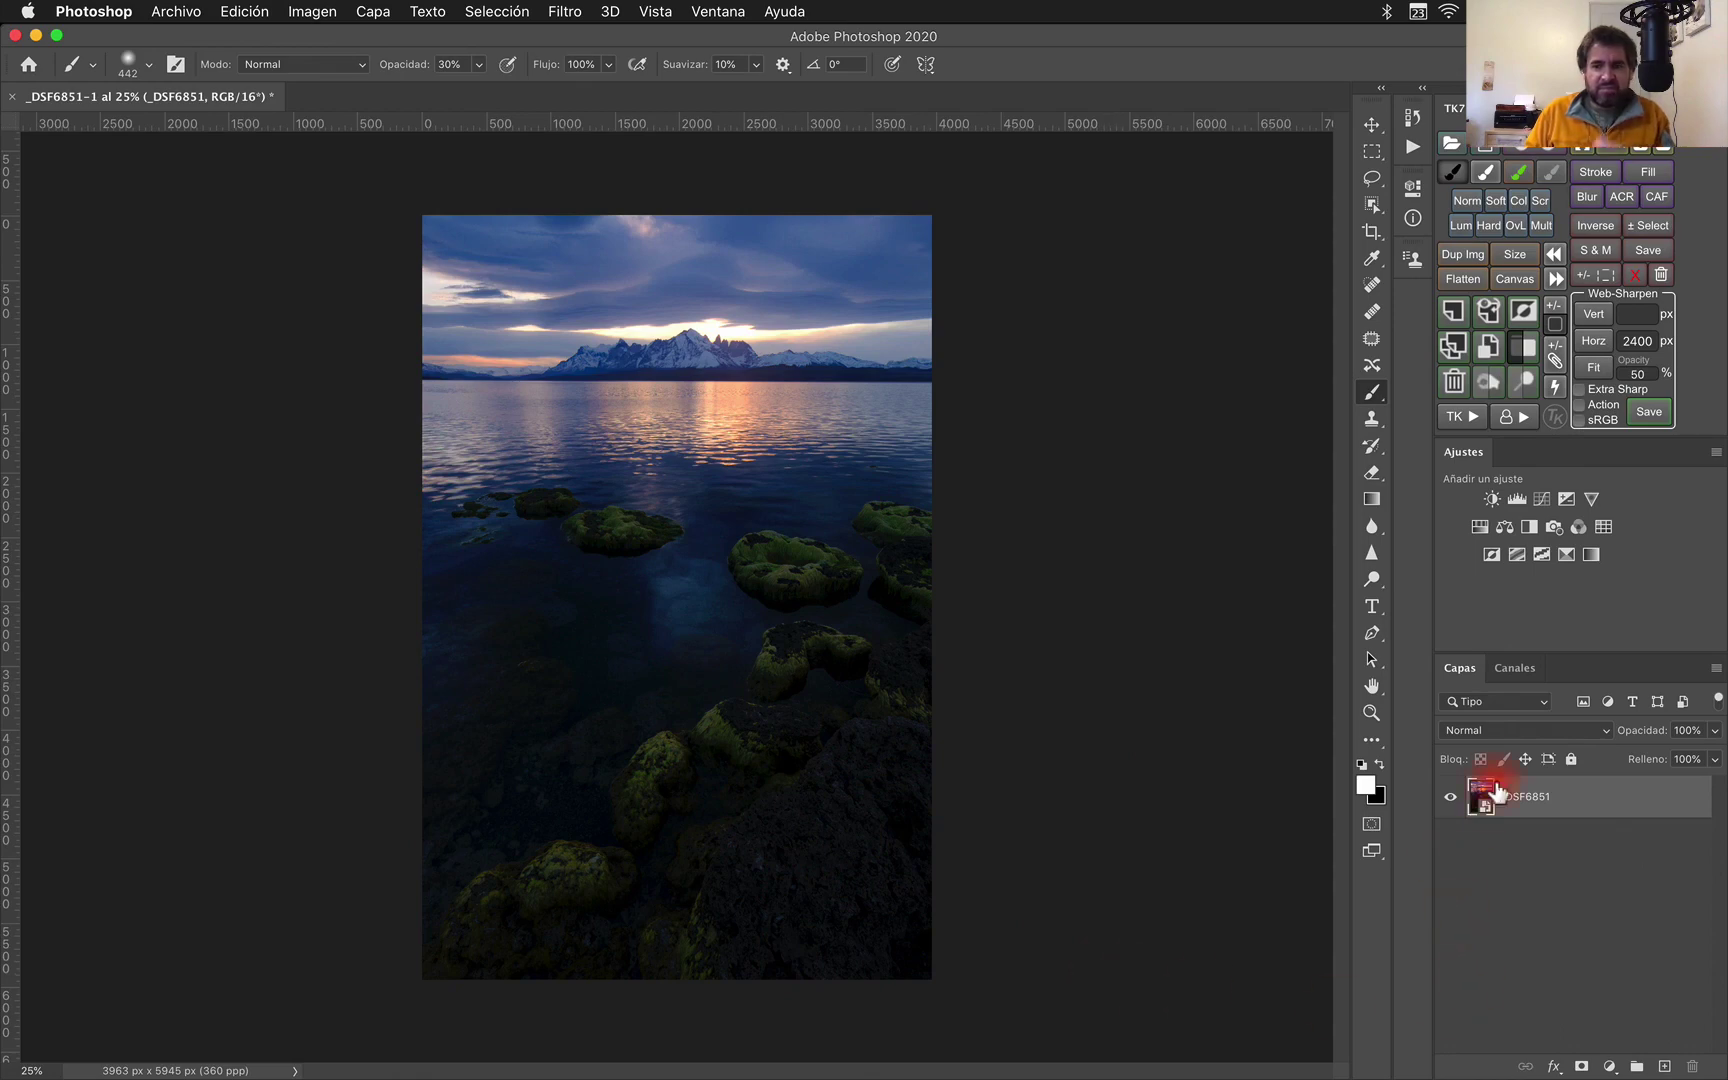
{"action": "left_click_drag", "start_coordinate": [1487, 803], "coordinate": [1503, 788]}
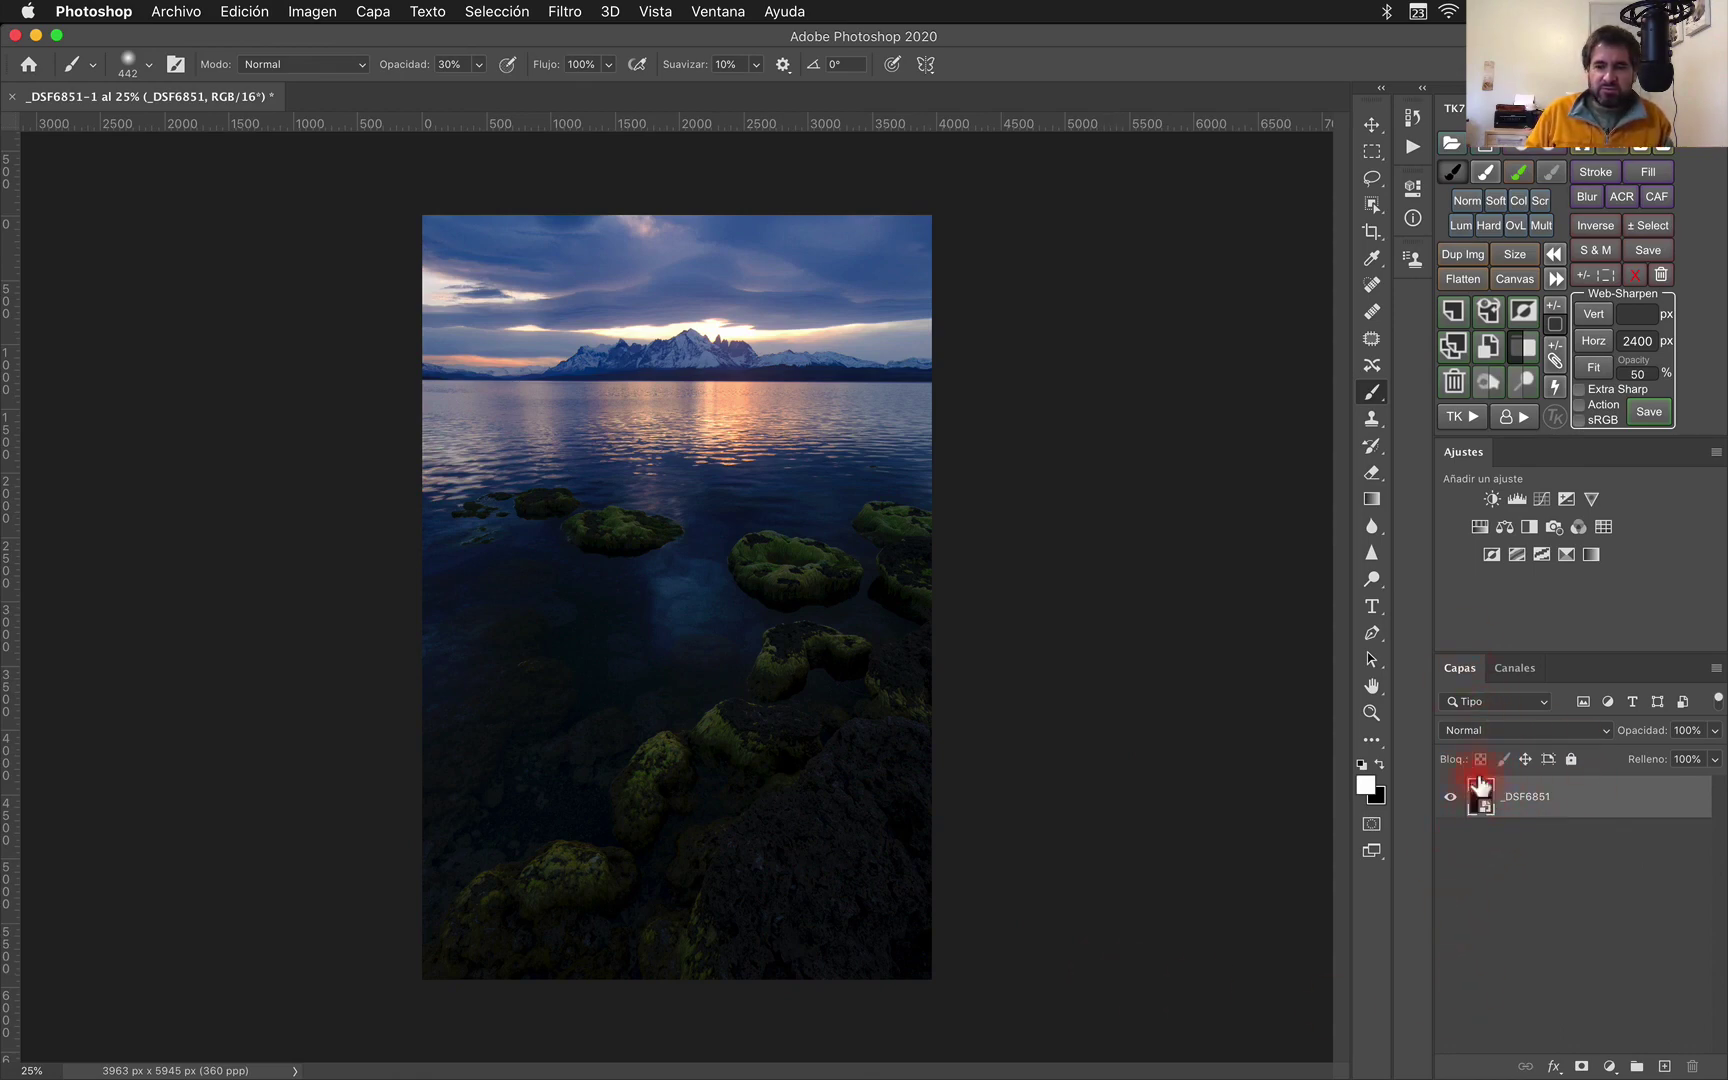
{"action": "left_click_drag", "start_coordinate": [1488, 838], "coordinate": [1497, 812]}
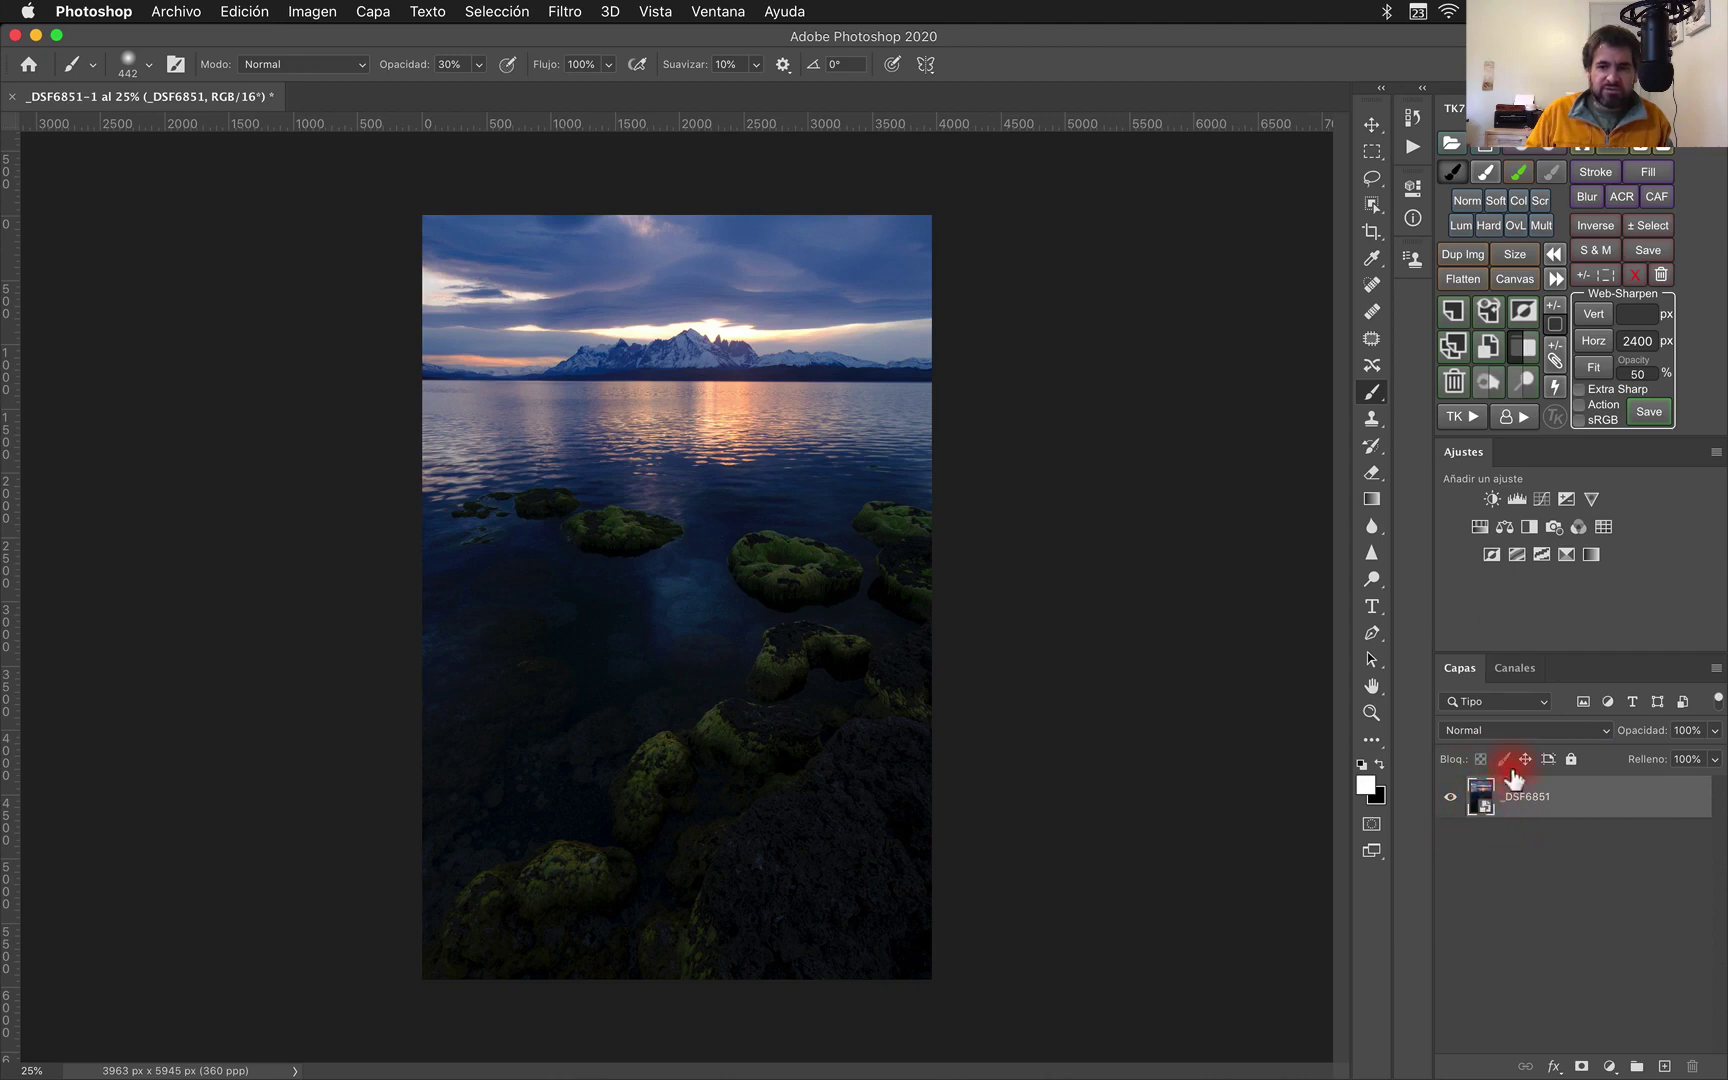
{"action": "mouse_move", "coordinate": [1500, 815]}
{"action": "left_mouse_down"}
{"action": "mouse_move", "coordinate": [1483, 823]}
{"action": "mouse_move", "coordinate": [1538, 797]}
{"action": "left_mouse_up"}
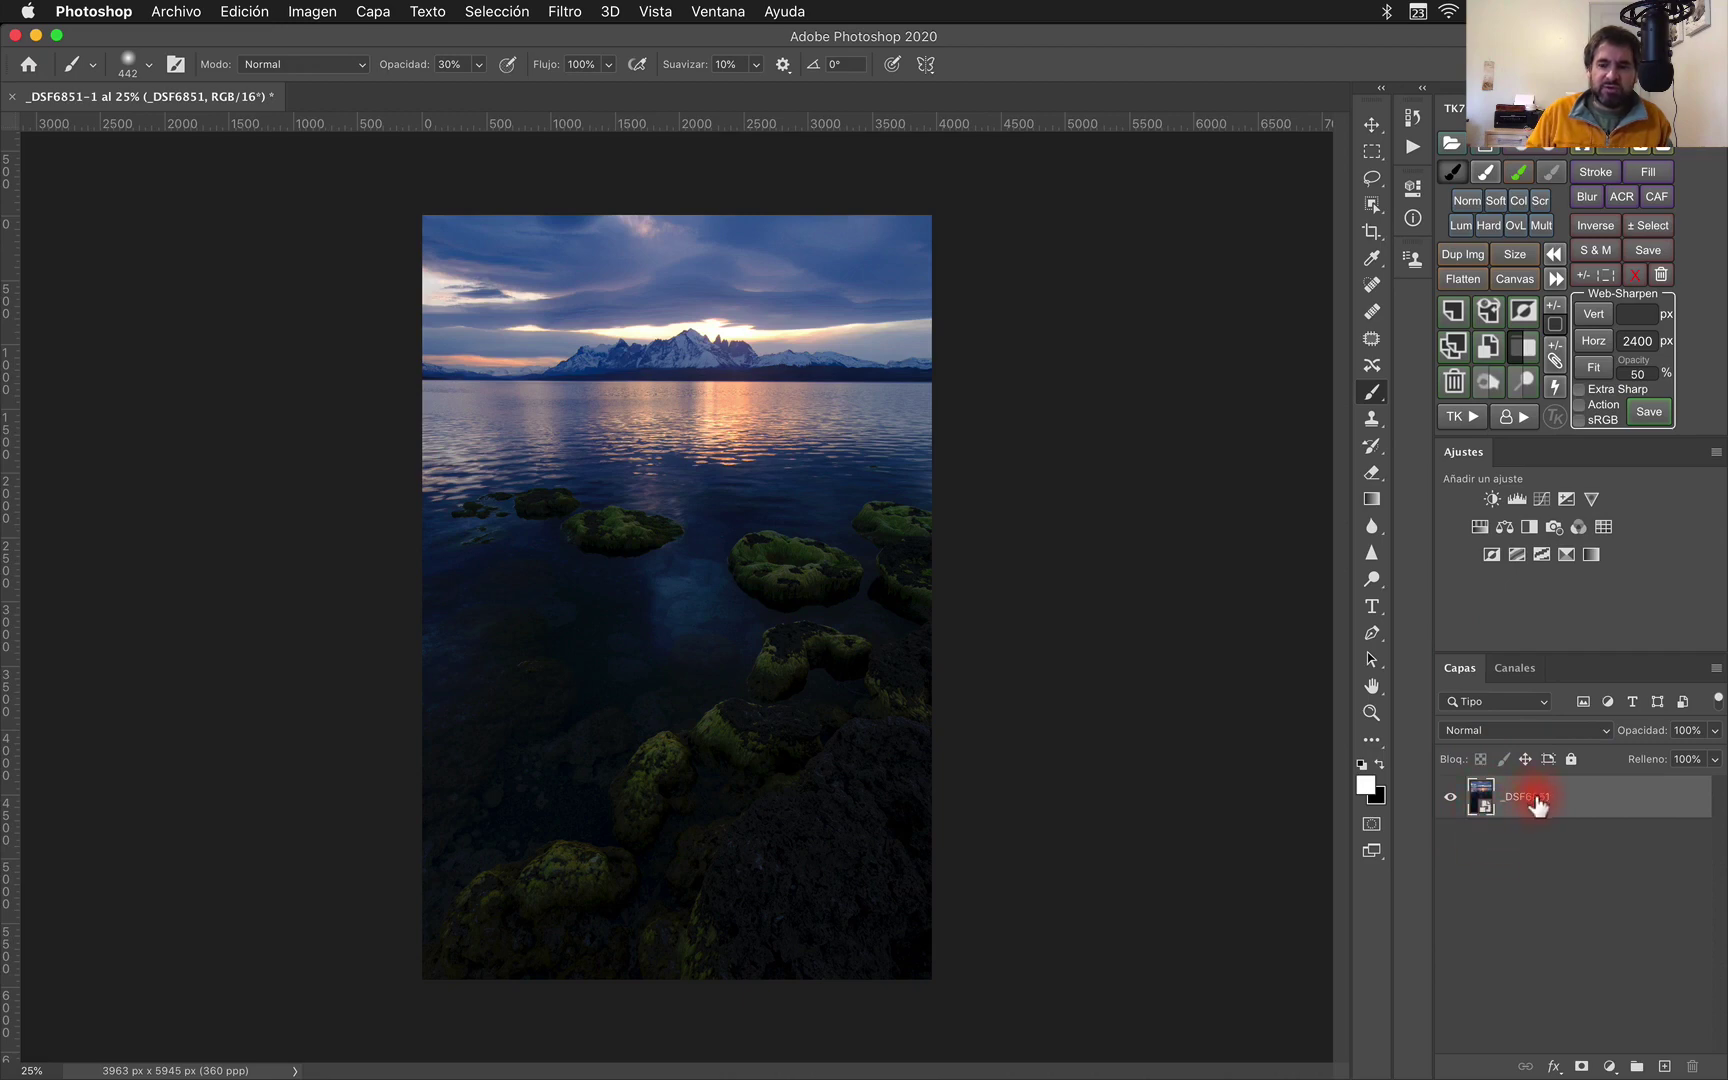
{"action": "double_click", "coordinate": [1537, 797]}
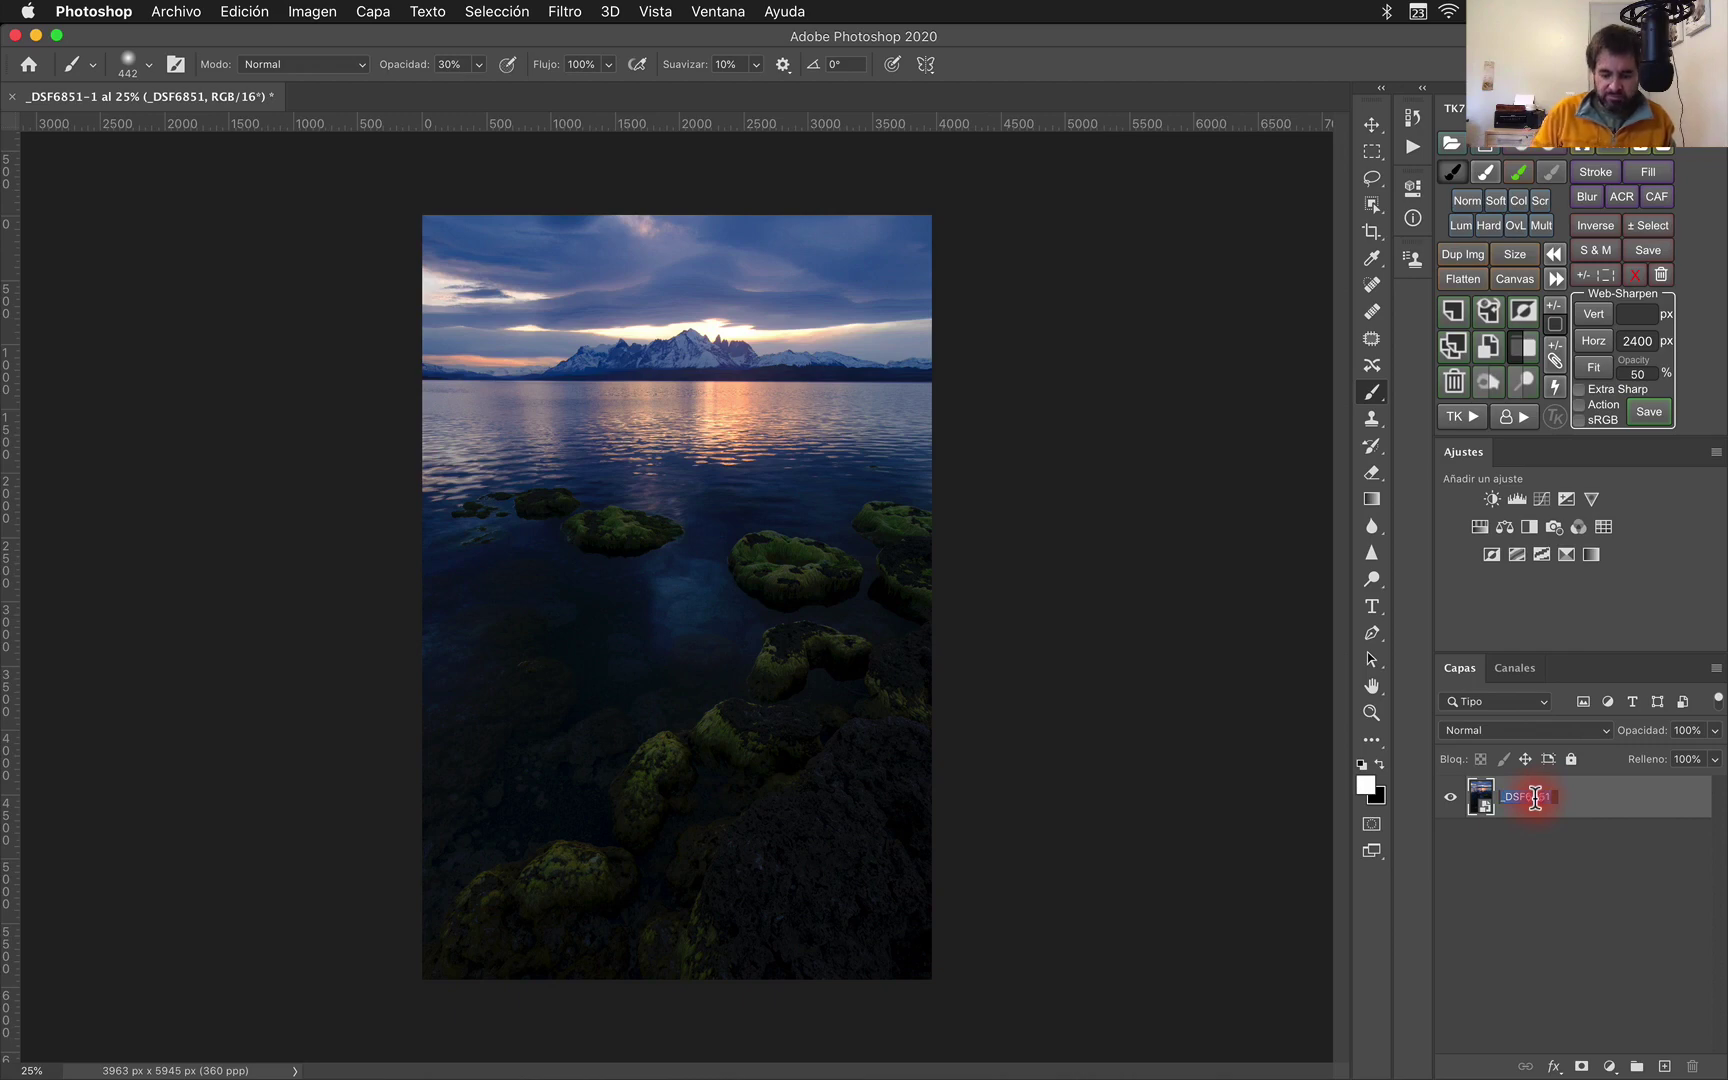
{"action": "type", "text": "Primer Plano"}
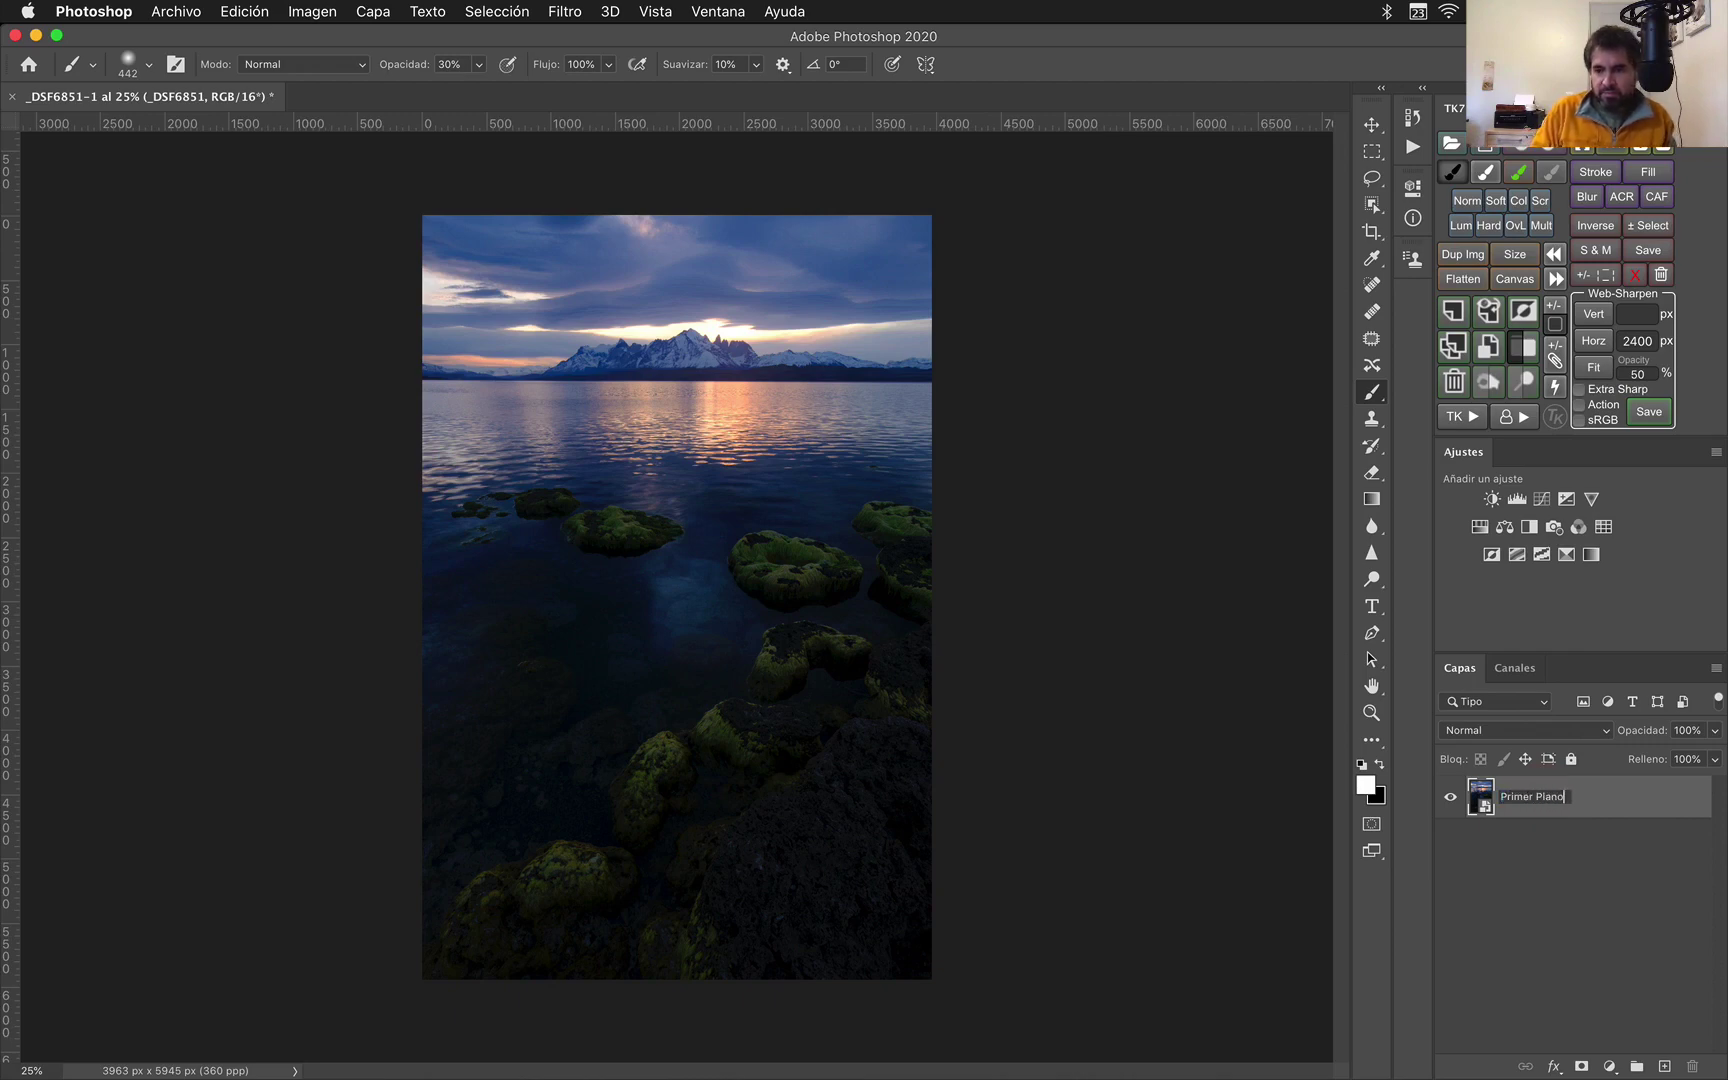
{"action": "left_click", "coordinate": [1643, 923]}
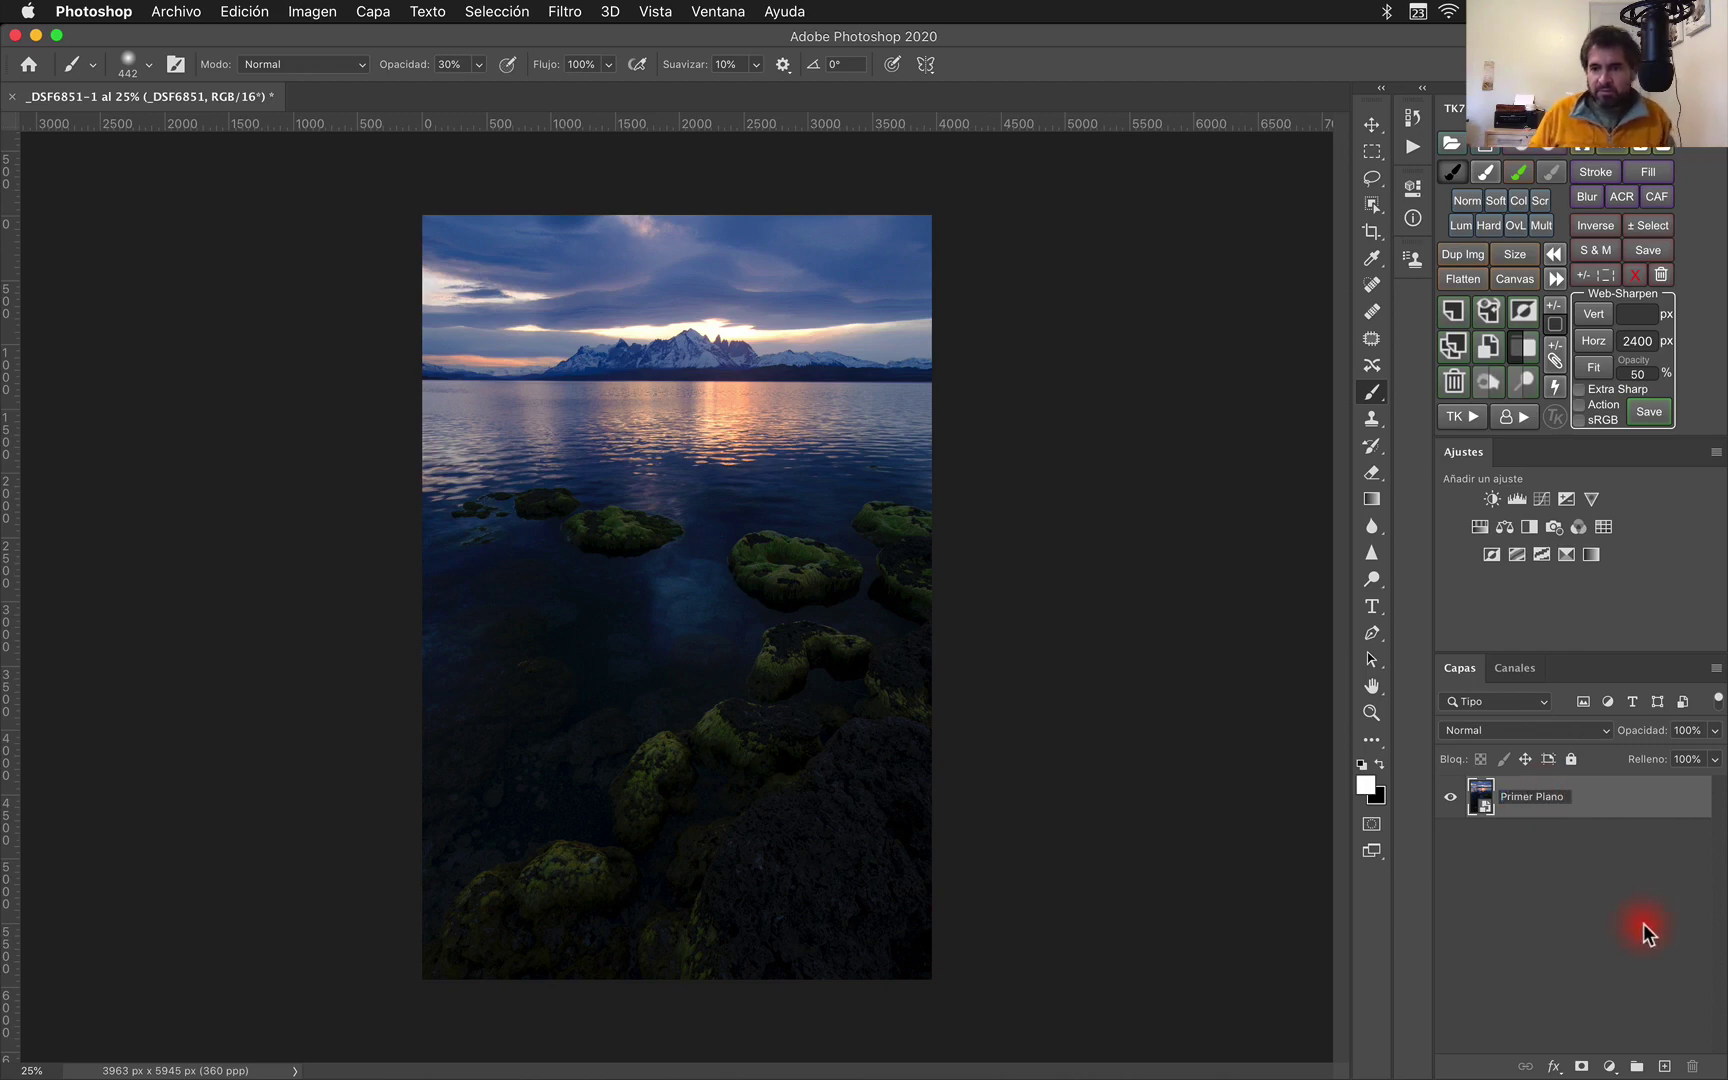
- Duplicate Primer Plano as a new smart object 'Montañas' and reopen it in Camera Raw
{"action": "right_click", "coordinate": [1536, 806]}
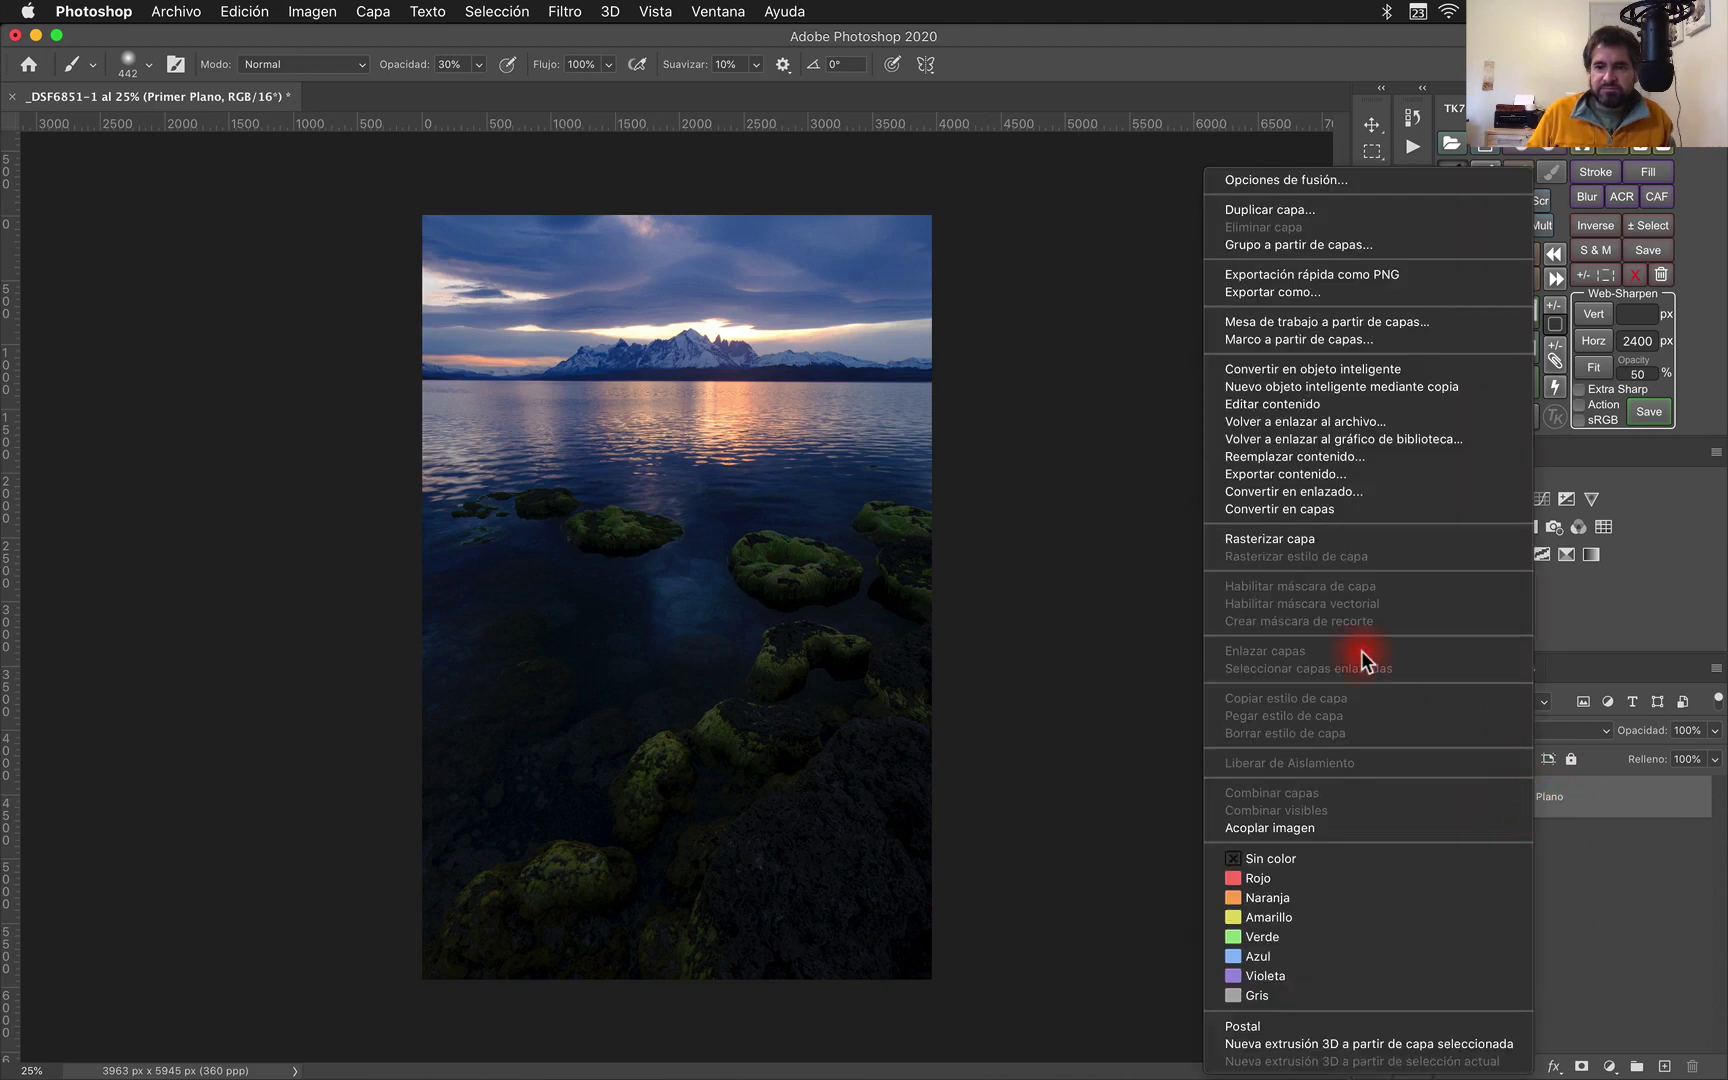
{"action": "left_click", "coordinate": [1320, 388]}
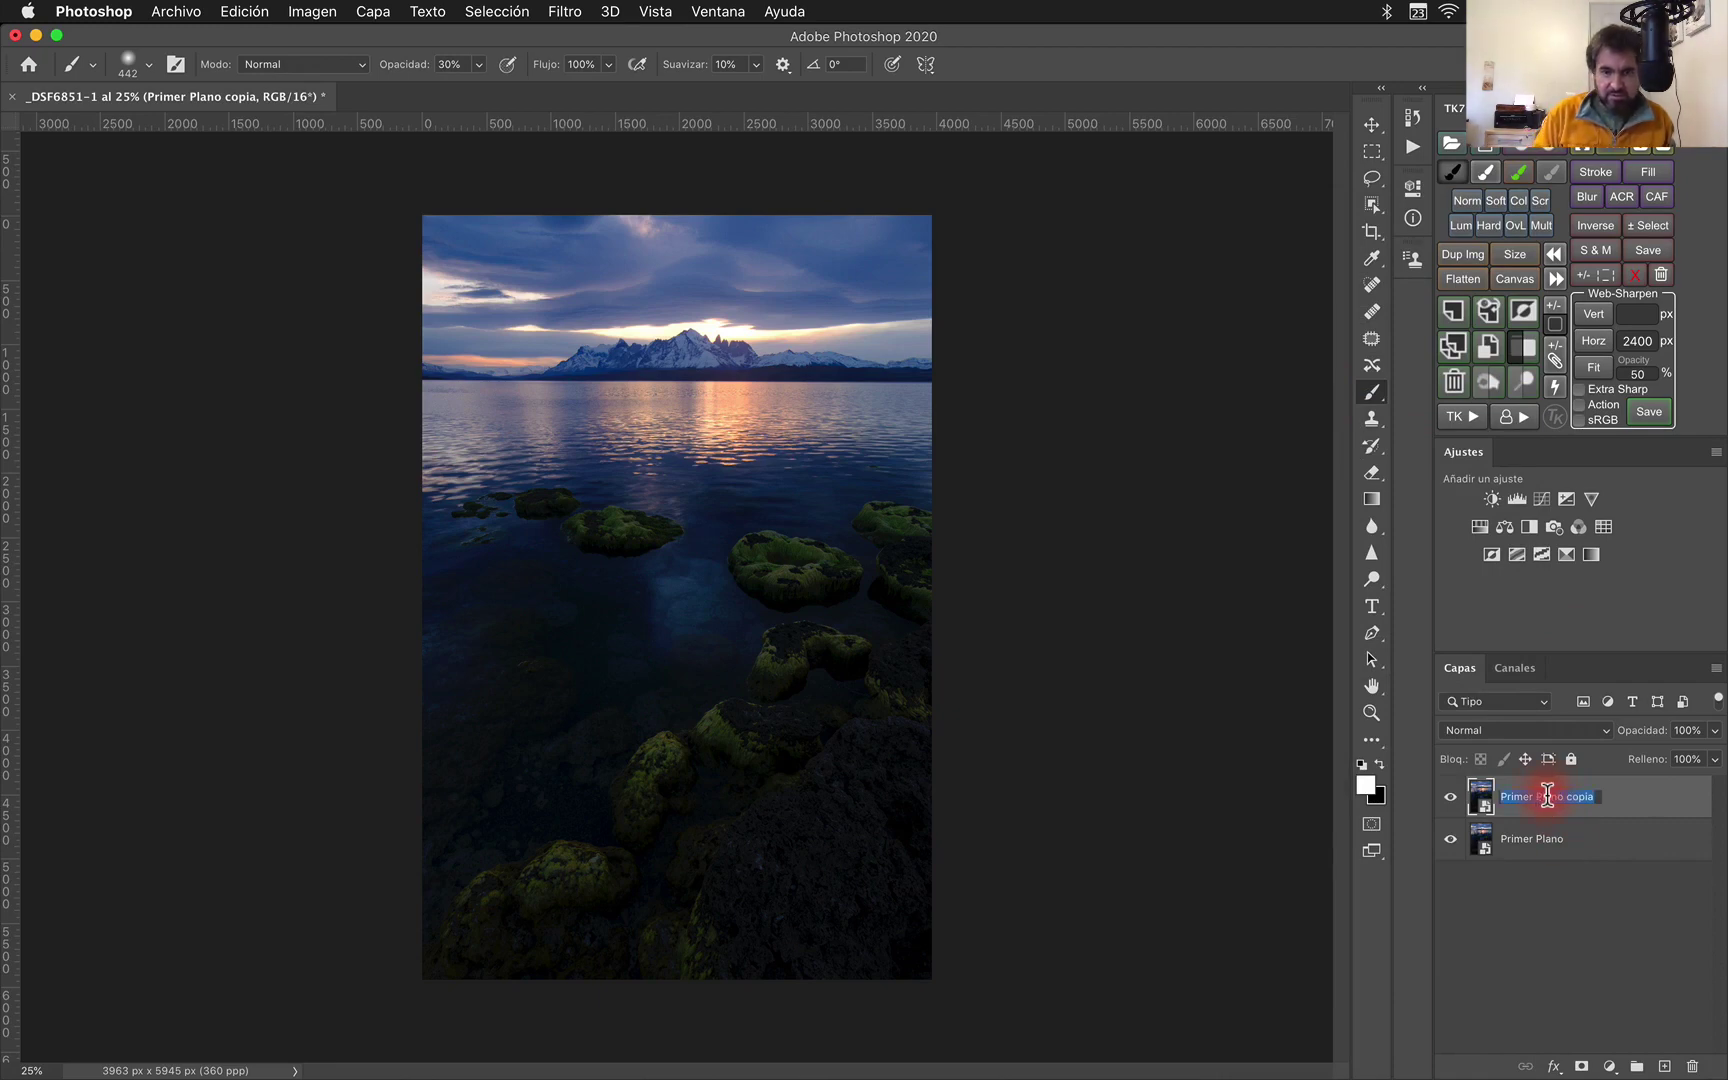
{"action": "type", "text": "Montañas"}
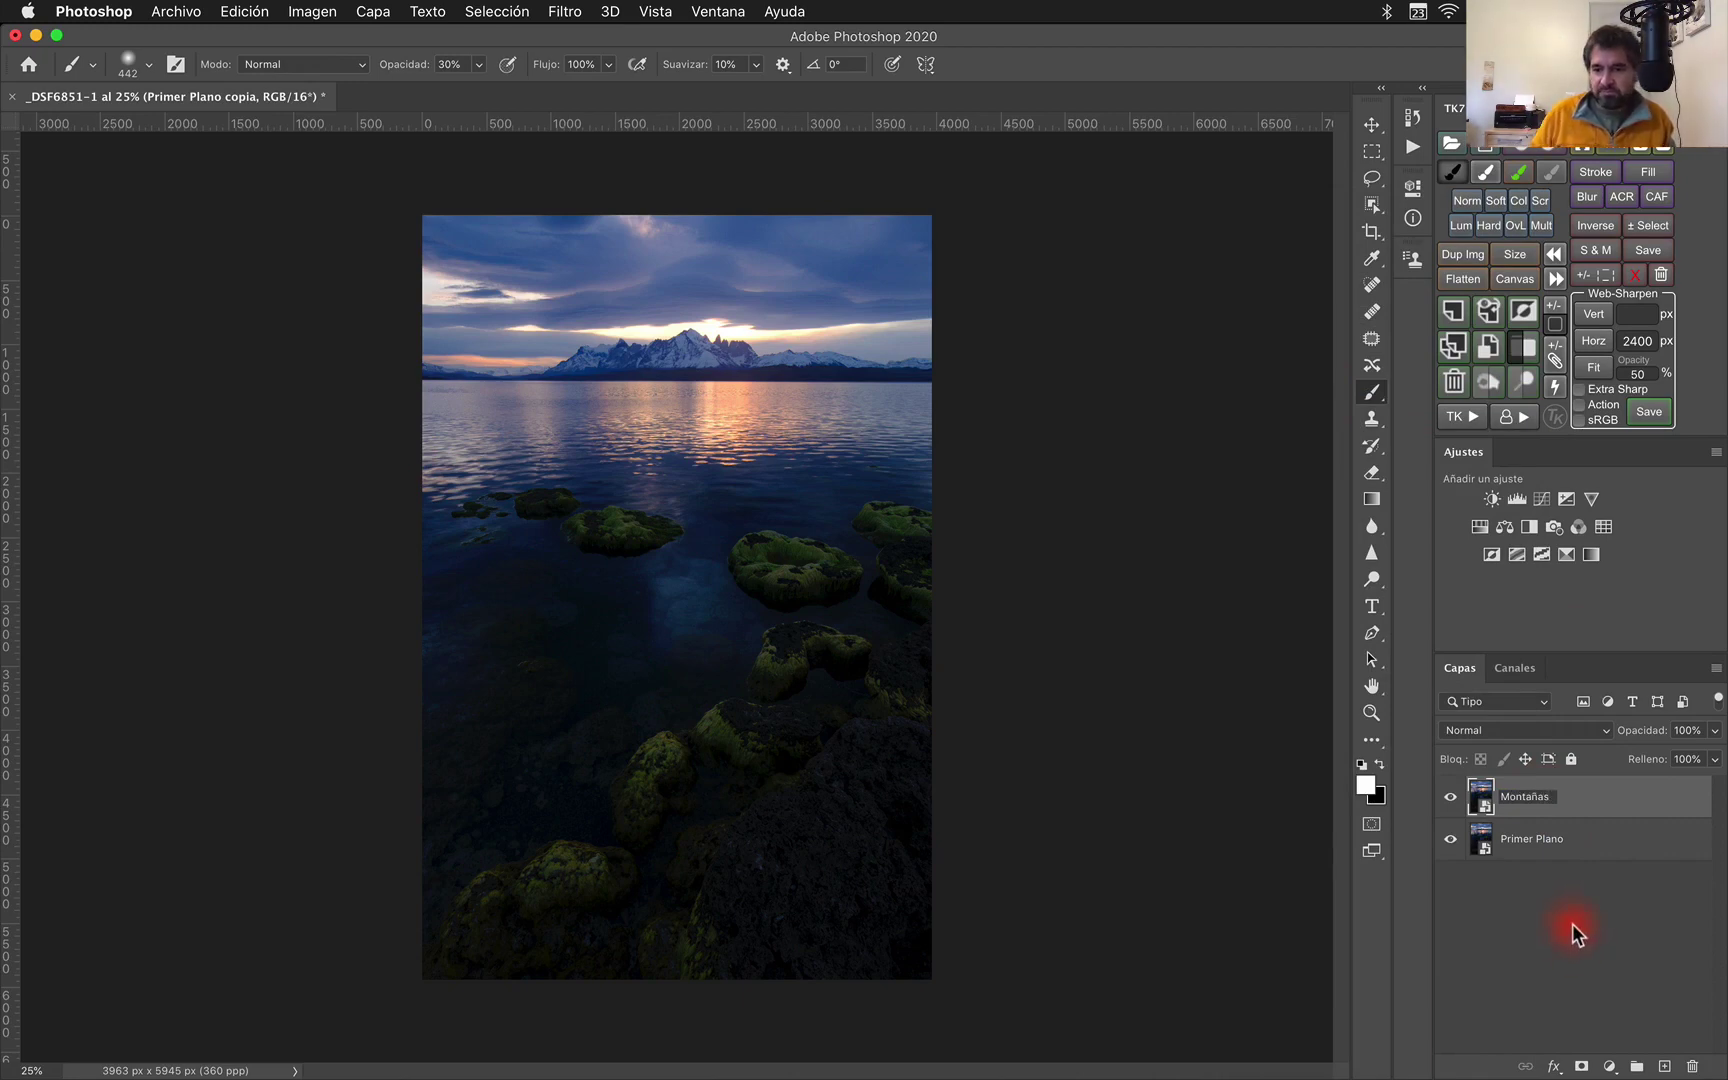
{"action": "key", "text": "Return"}
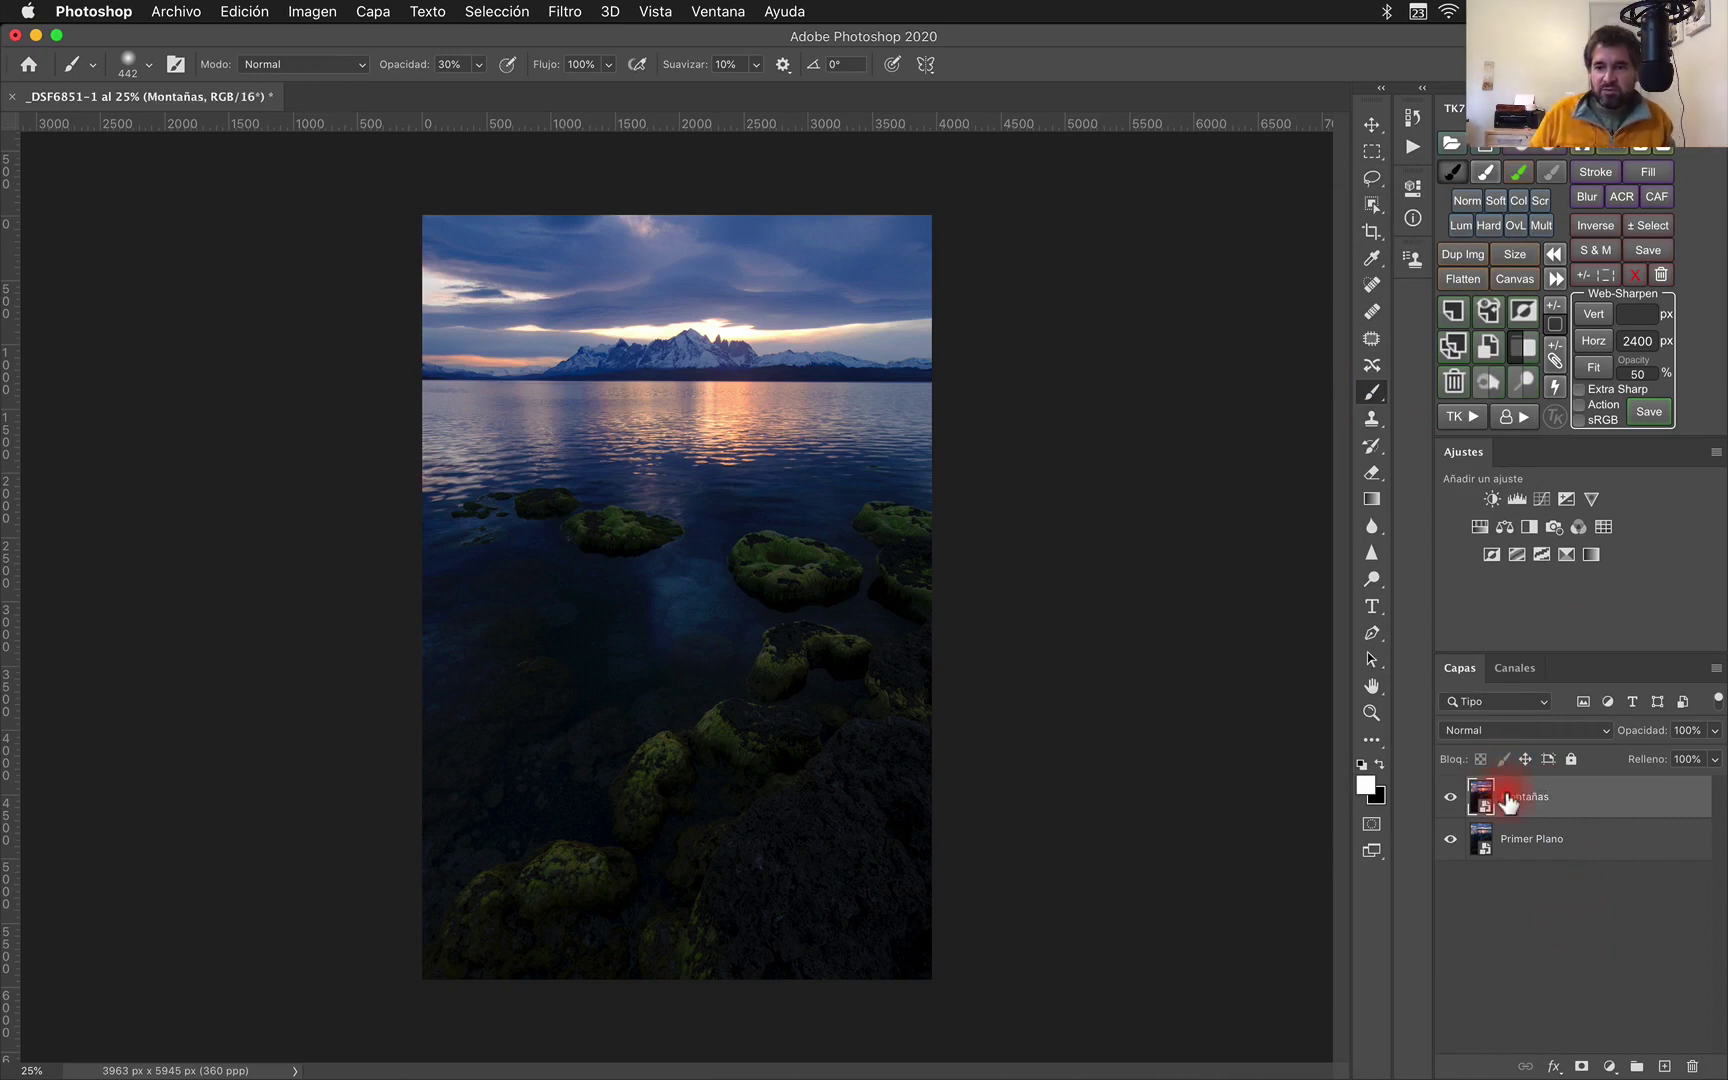
{"action": "double_click", "coordinate": [1481, 796]}
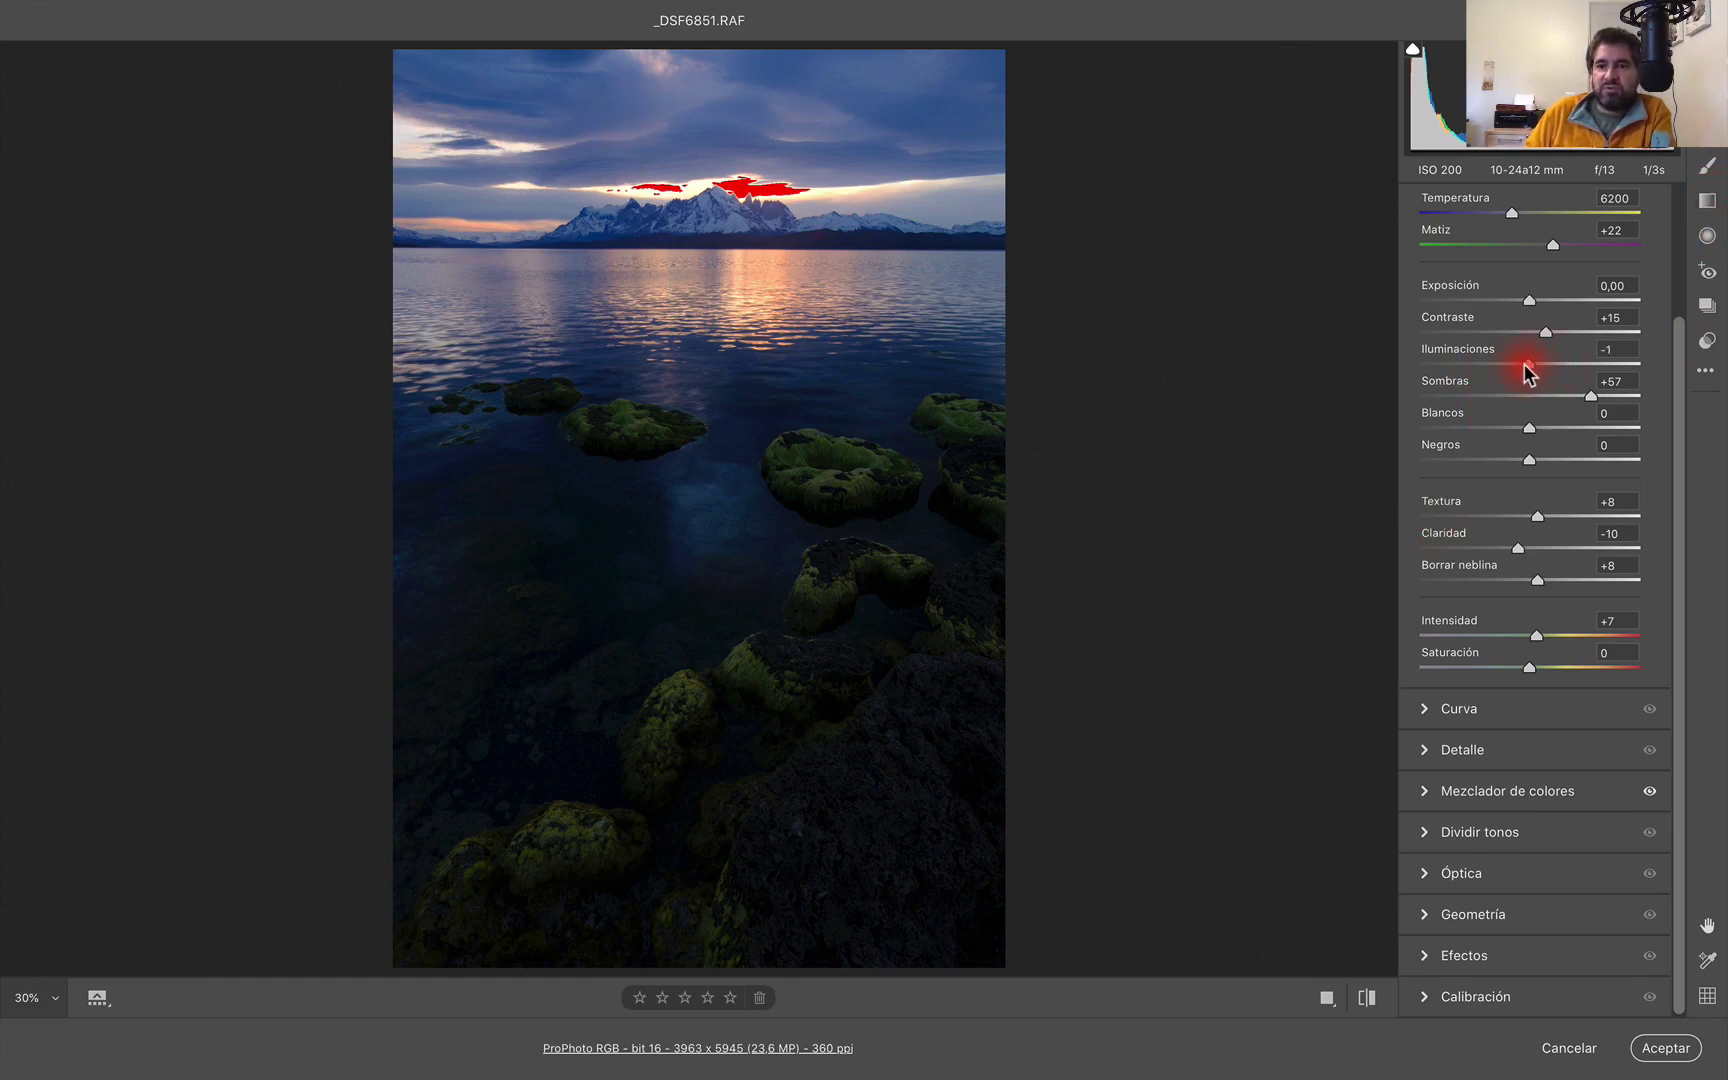
- Set Temperatura 7050, Textura +17, Claridad +9 and Borrar neblina +4, pulling down highlights
{"action": "left_click_drag", "start_coordinate": [1527, 370], "coordinate": [1455, 368]}
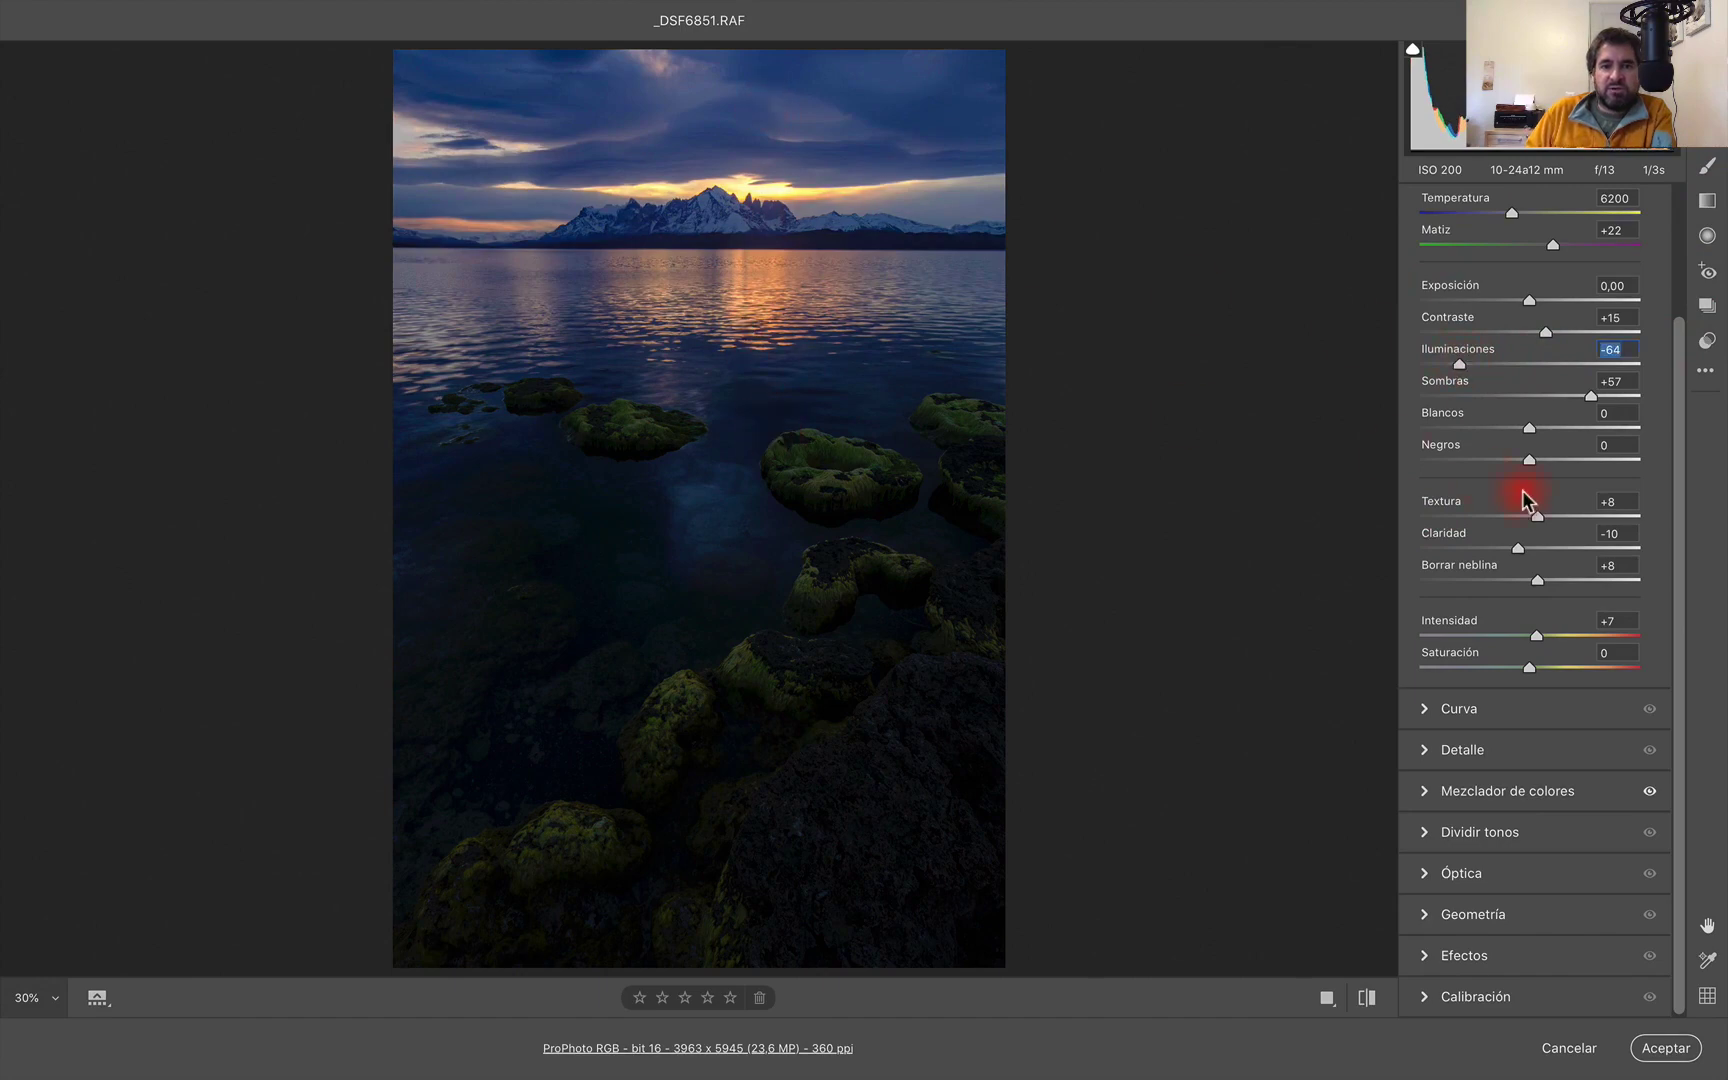
{"action": "left_click_drag", "start_coordinate": [1513, 212], "coordinate": [1528, 211]}
{"action": "left_click", "coordinate": [1530, 213]}
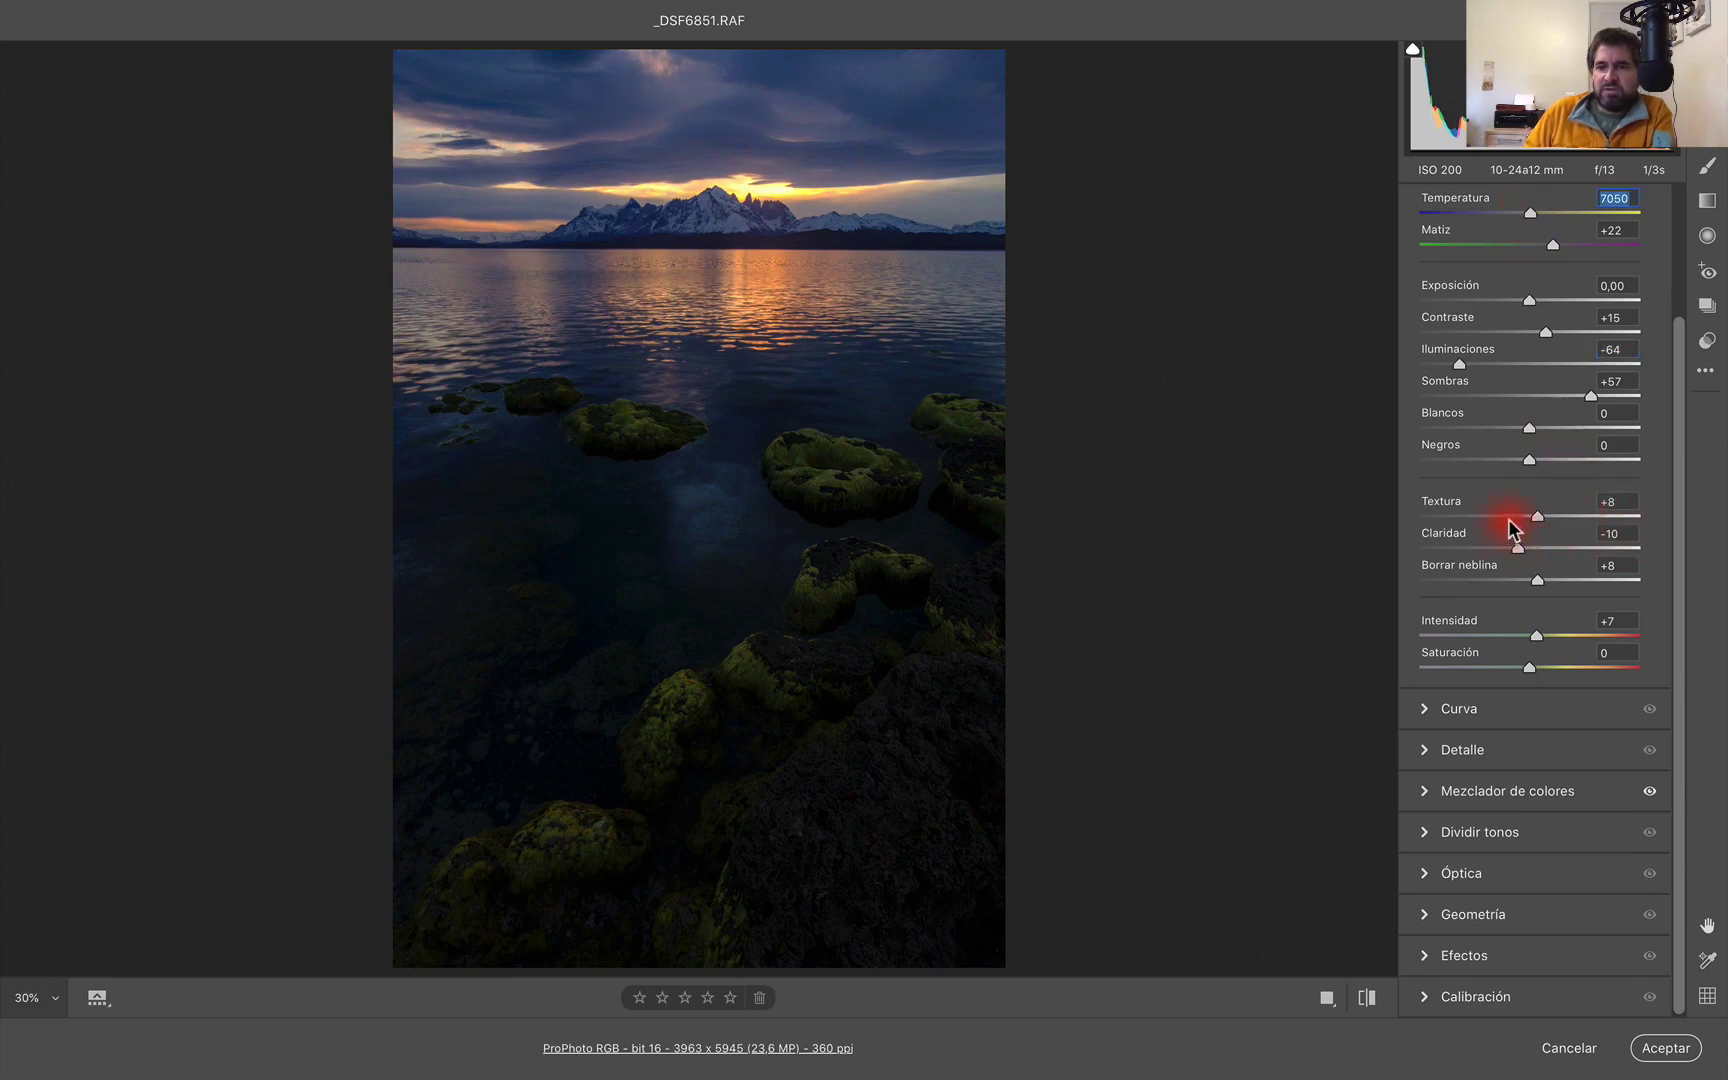
{"action": "left_click", "coordinate": [1550, 516]}
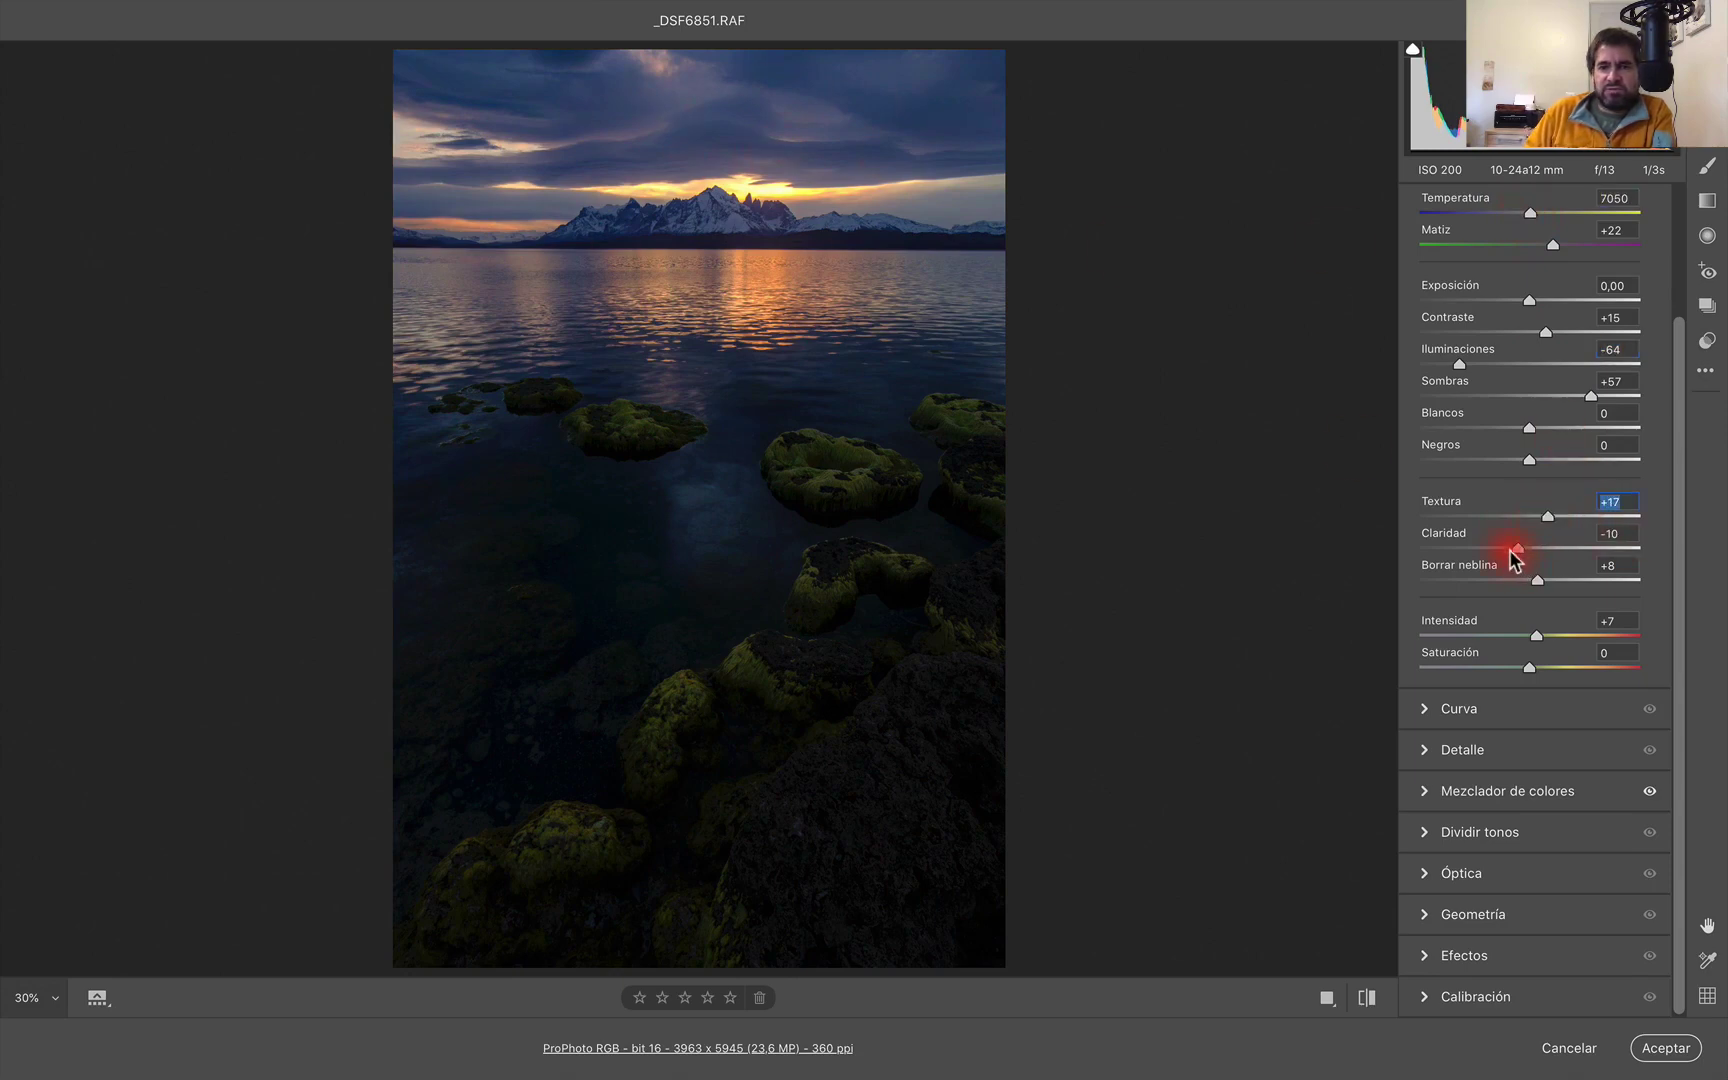
{"action": "left_click_drag", "start_coordinate": [1519, 550], "coordinate": [1540, 552]}
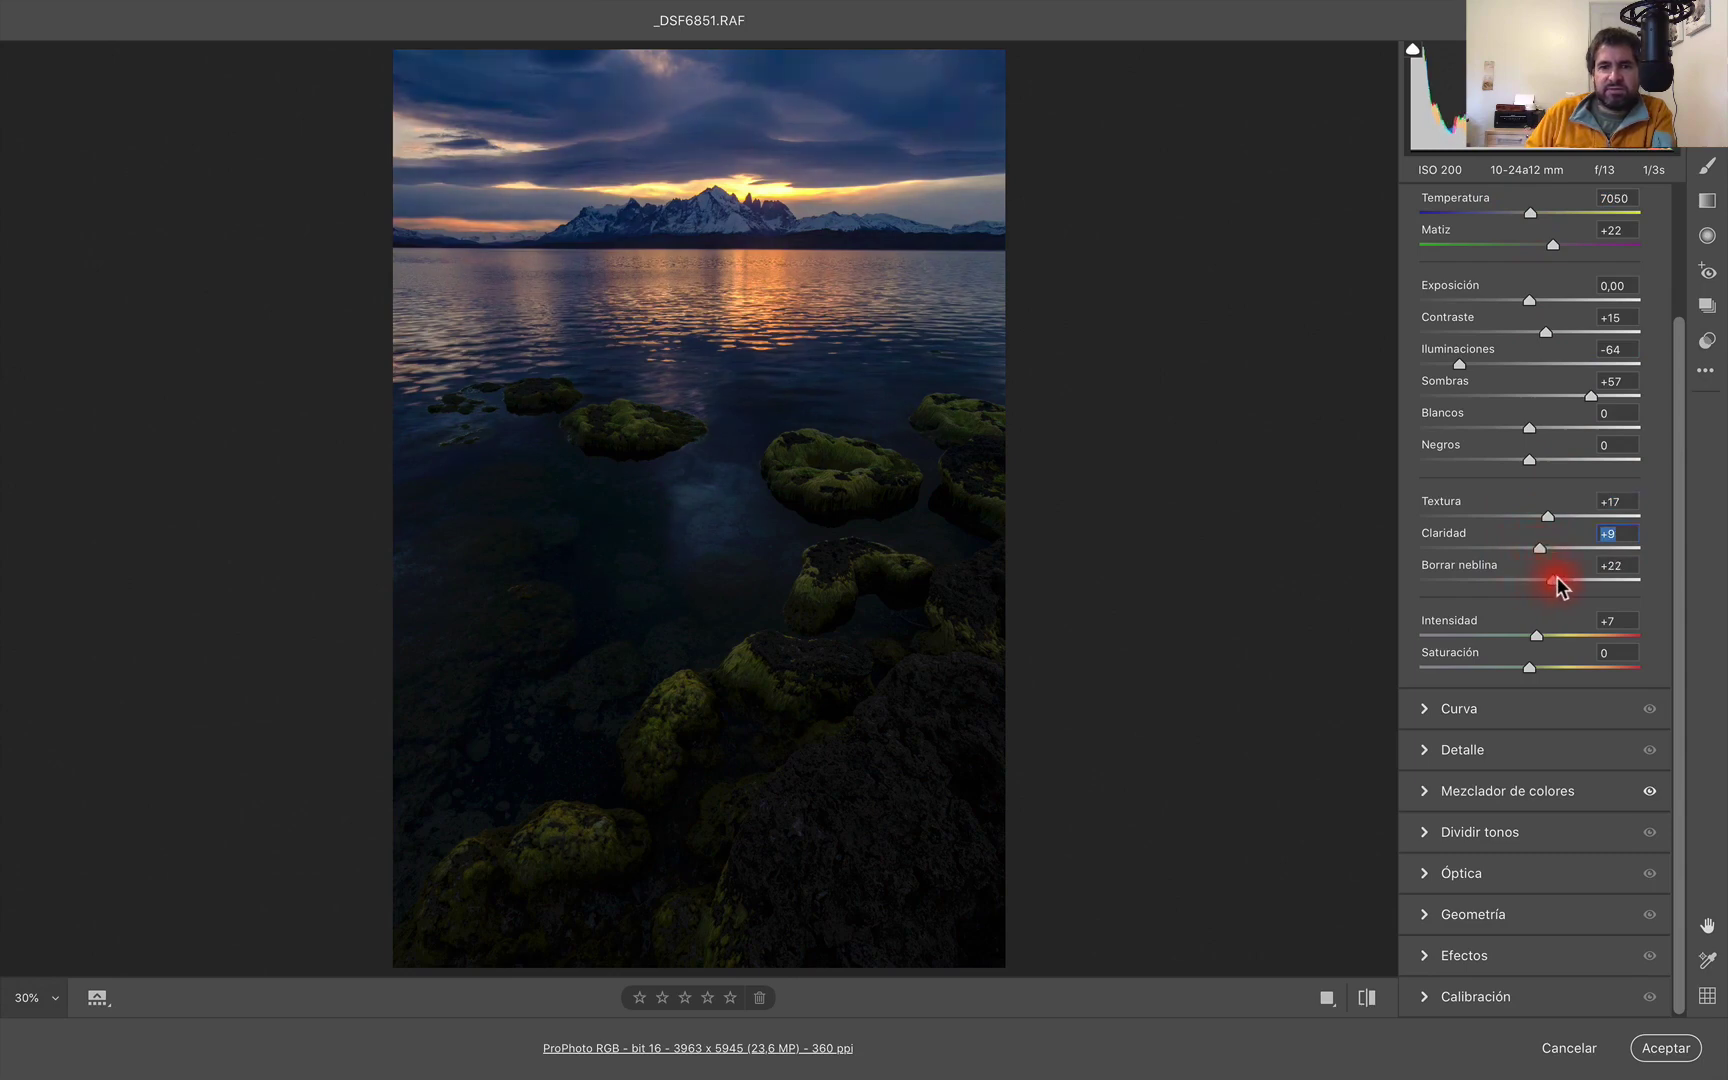
{"action": "left_click_drag", "start_coordinate": [1545, 584], "coordinate": [1533, 584]}
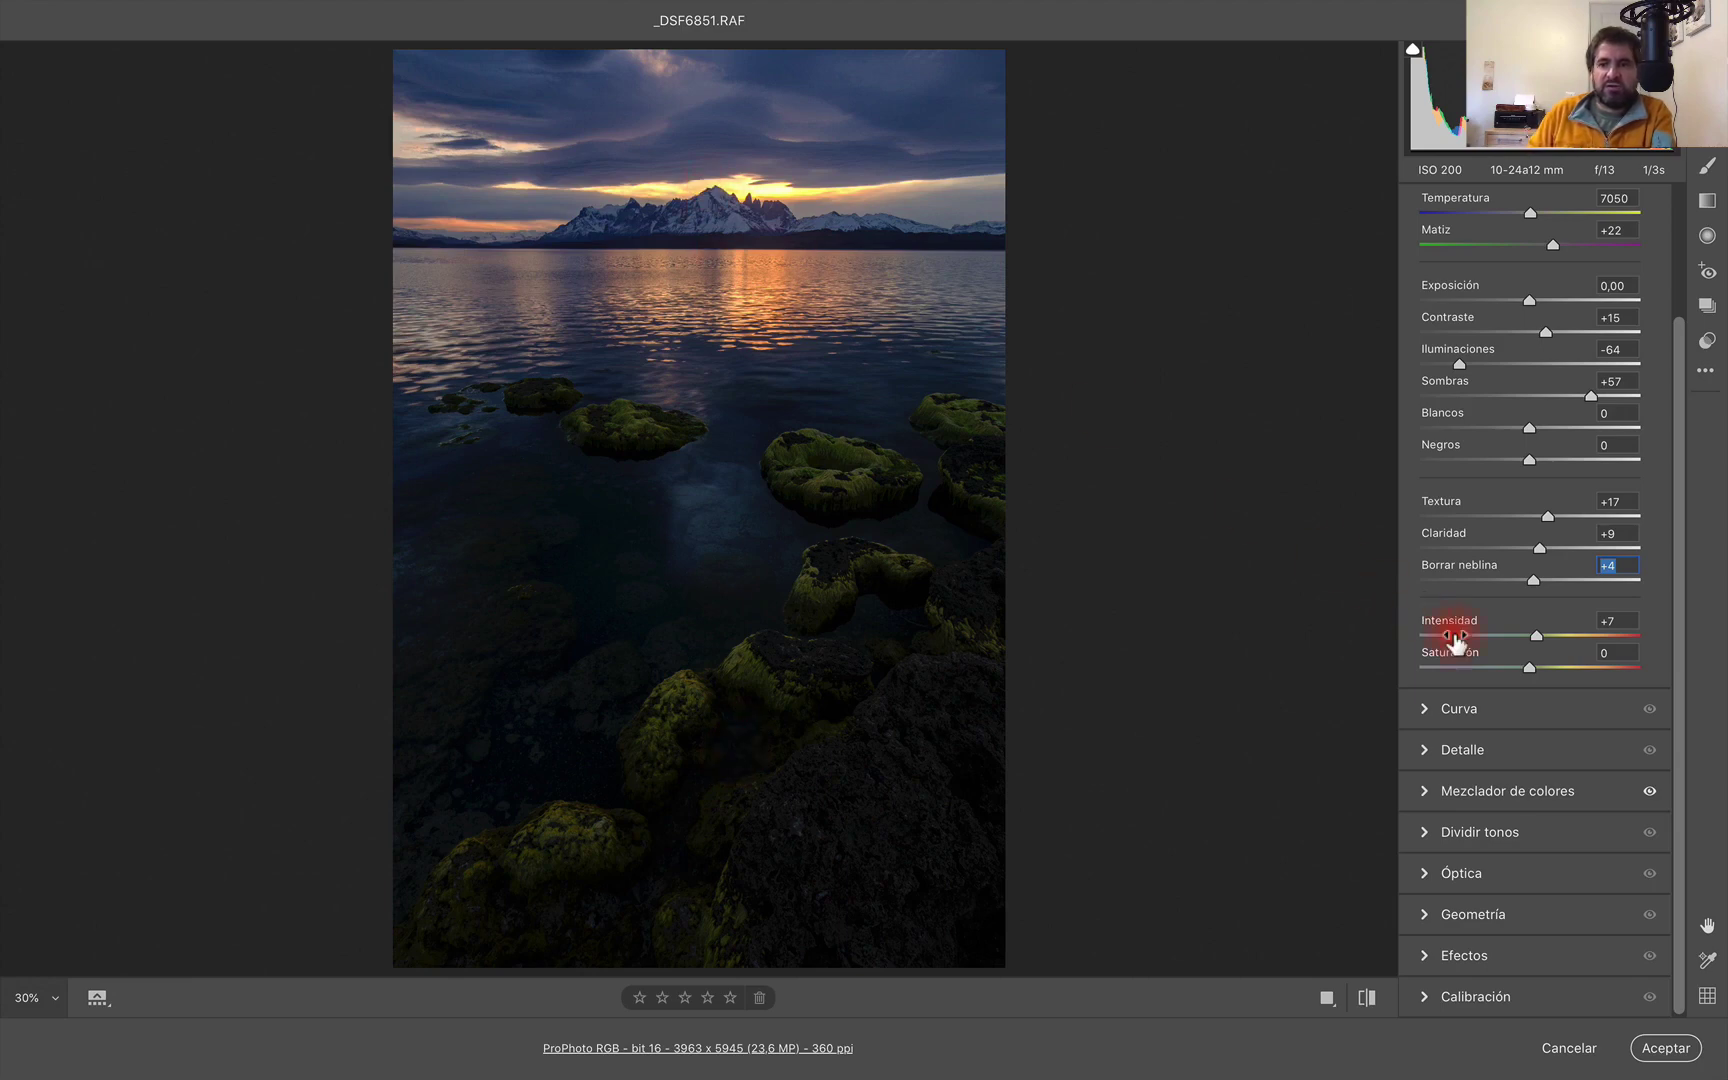
{"action": "mouse_move", "coordinate": [1535, 588]}
{"action": "left_mouse_down"}
{"action": "mouse_move", "coordinate": [1565, 590]}
{"action": "mouse_move", "coordinate": [1538, 589]}
{"action": "left_mouse_up"}
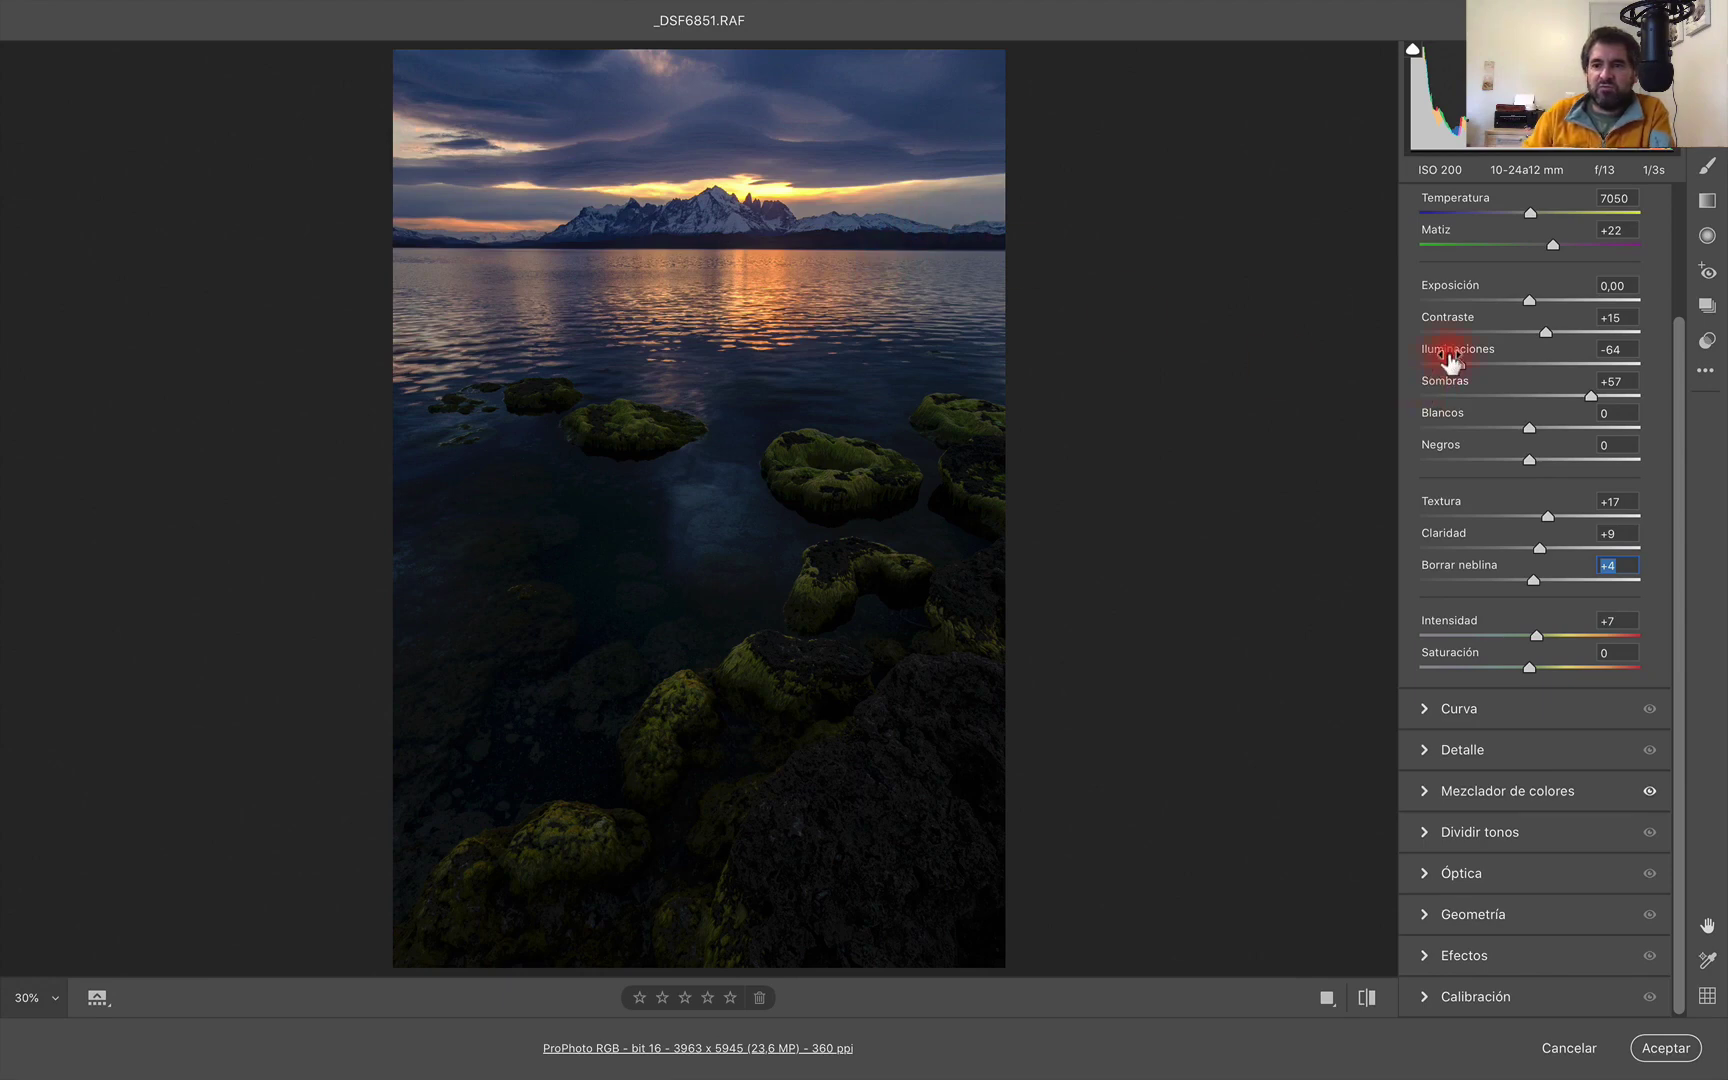
- Lower Iluminaciones further to -81 and Negros to -2
{"action": "left_click_drag", "start_coordinate": [1459, 366], "coordinate": [1440, 366]}
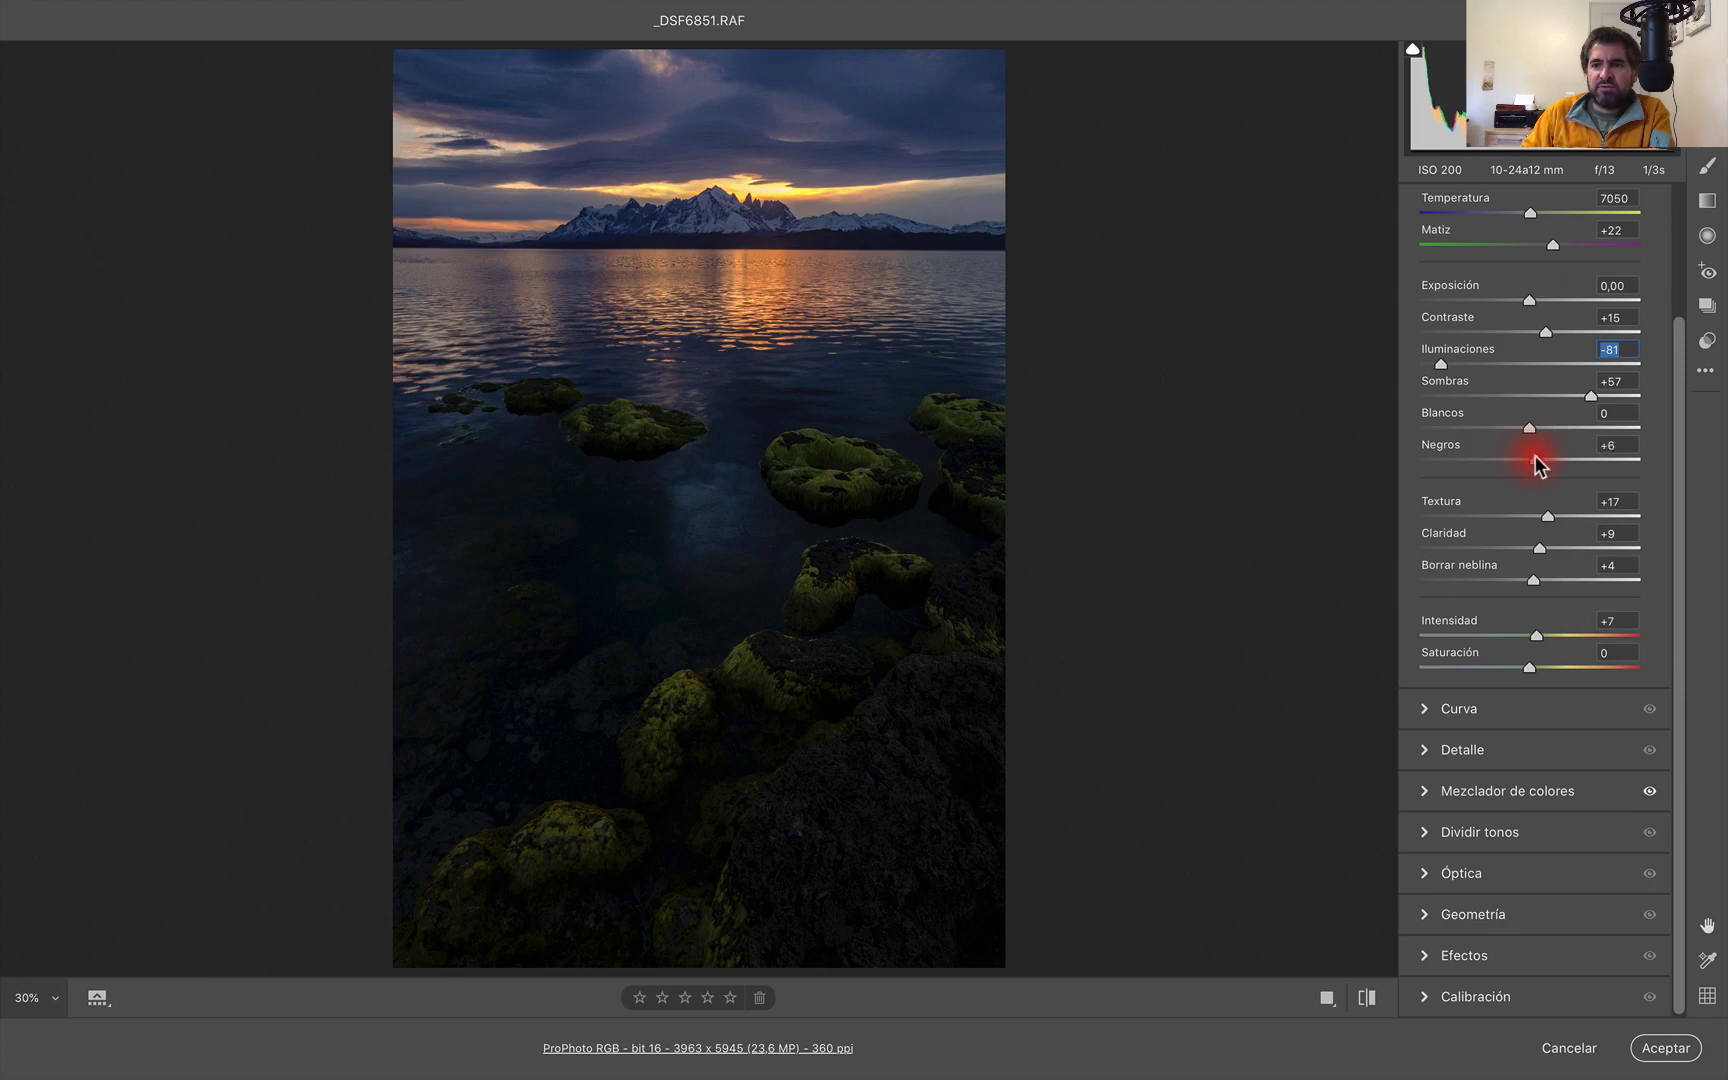
{"action": "left_click_drag", "start_coordinate": [1535, 462], "coordinate": [1527, 462]}
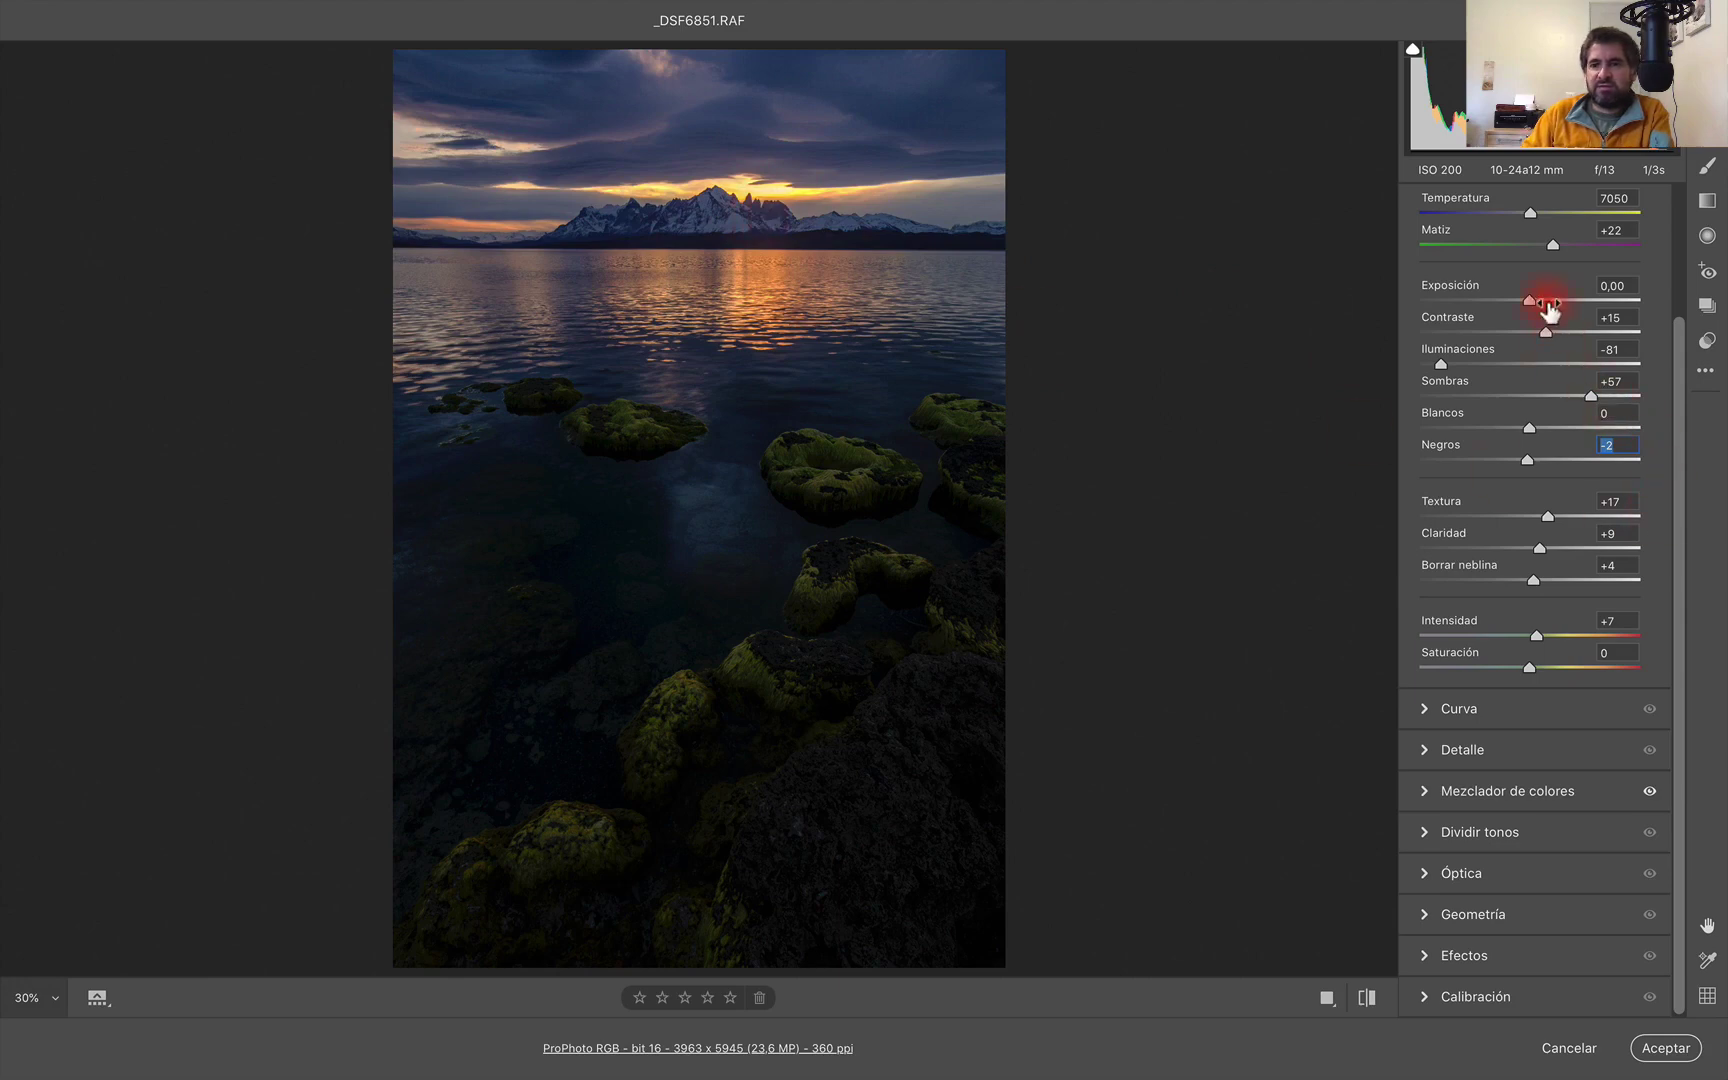
{"action": "left_click_drag", "start_coordinate": [1528, 305], "coordinate": [1528, 305]}
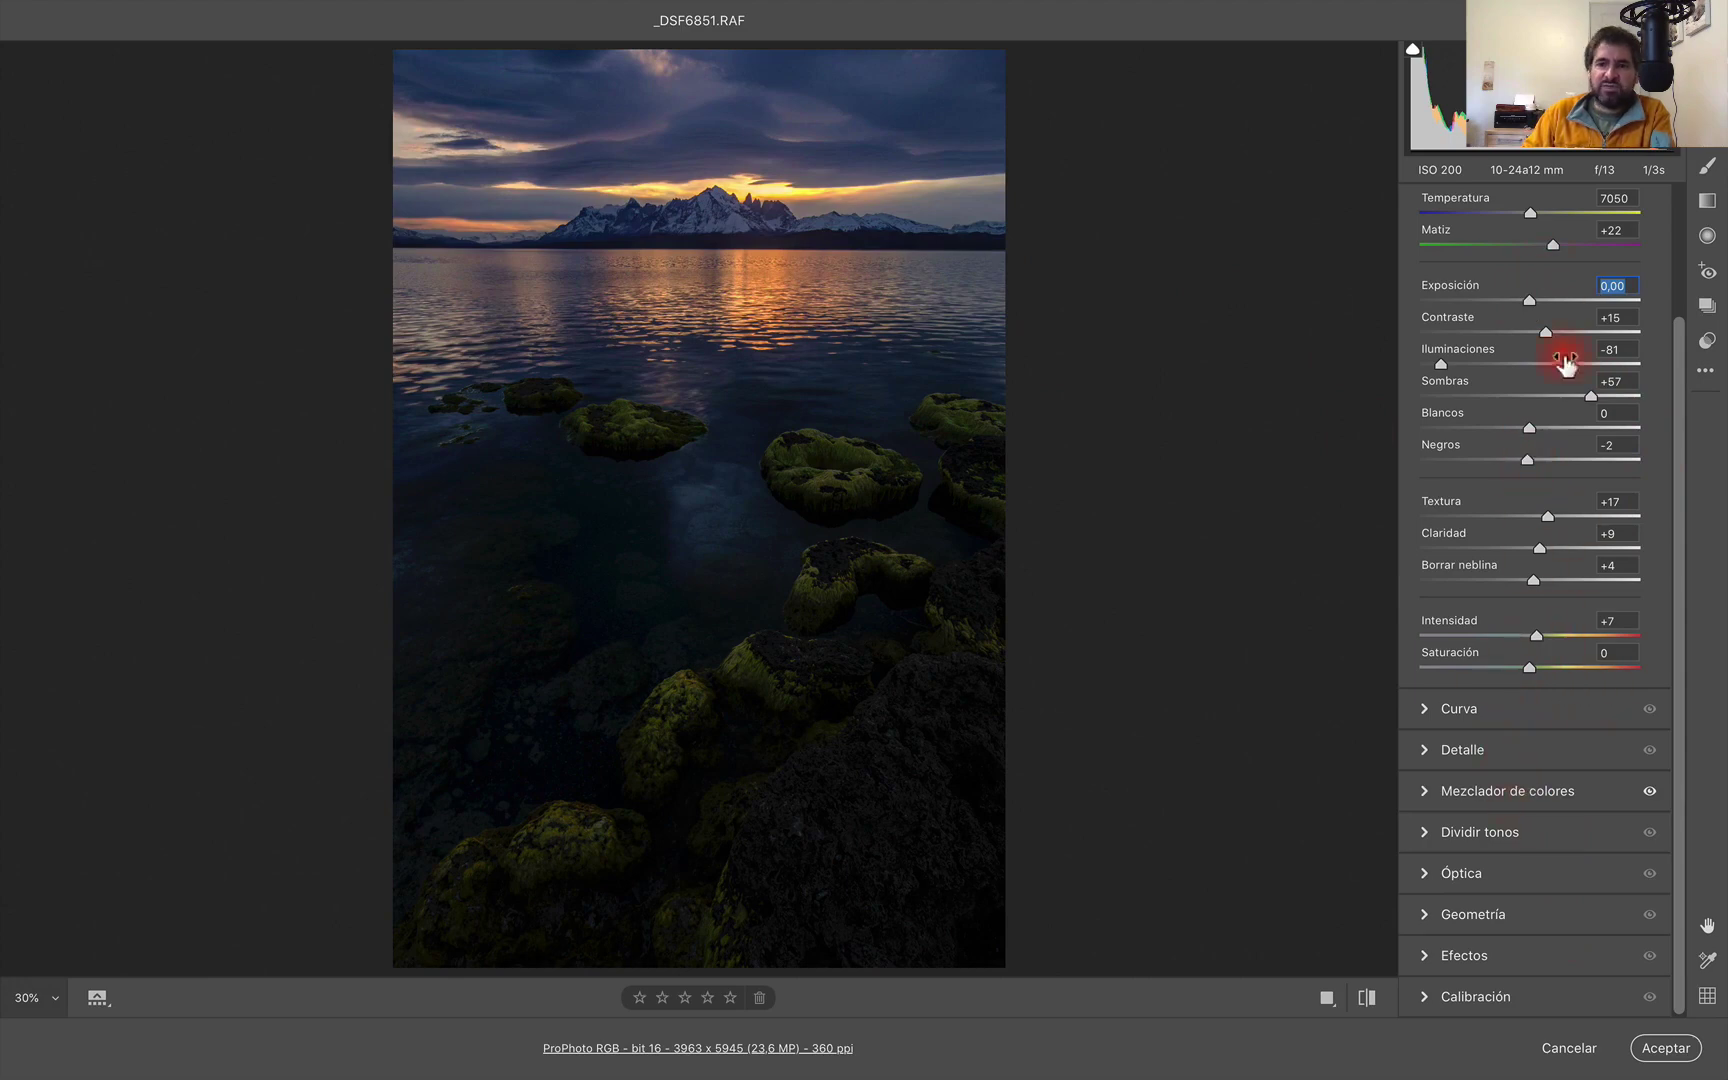
{"action": "left_click_drag", "start_coordinate": [1677, 352], "coordinate": [1686, 196]}
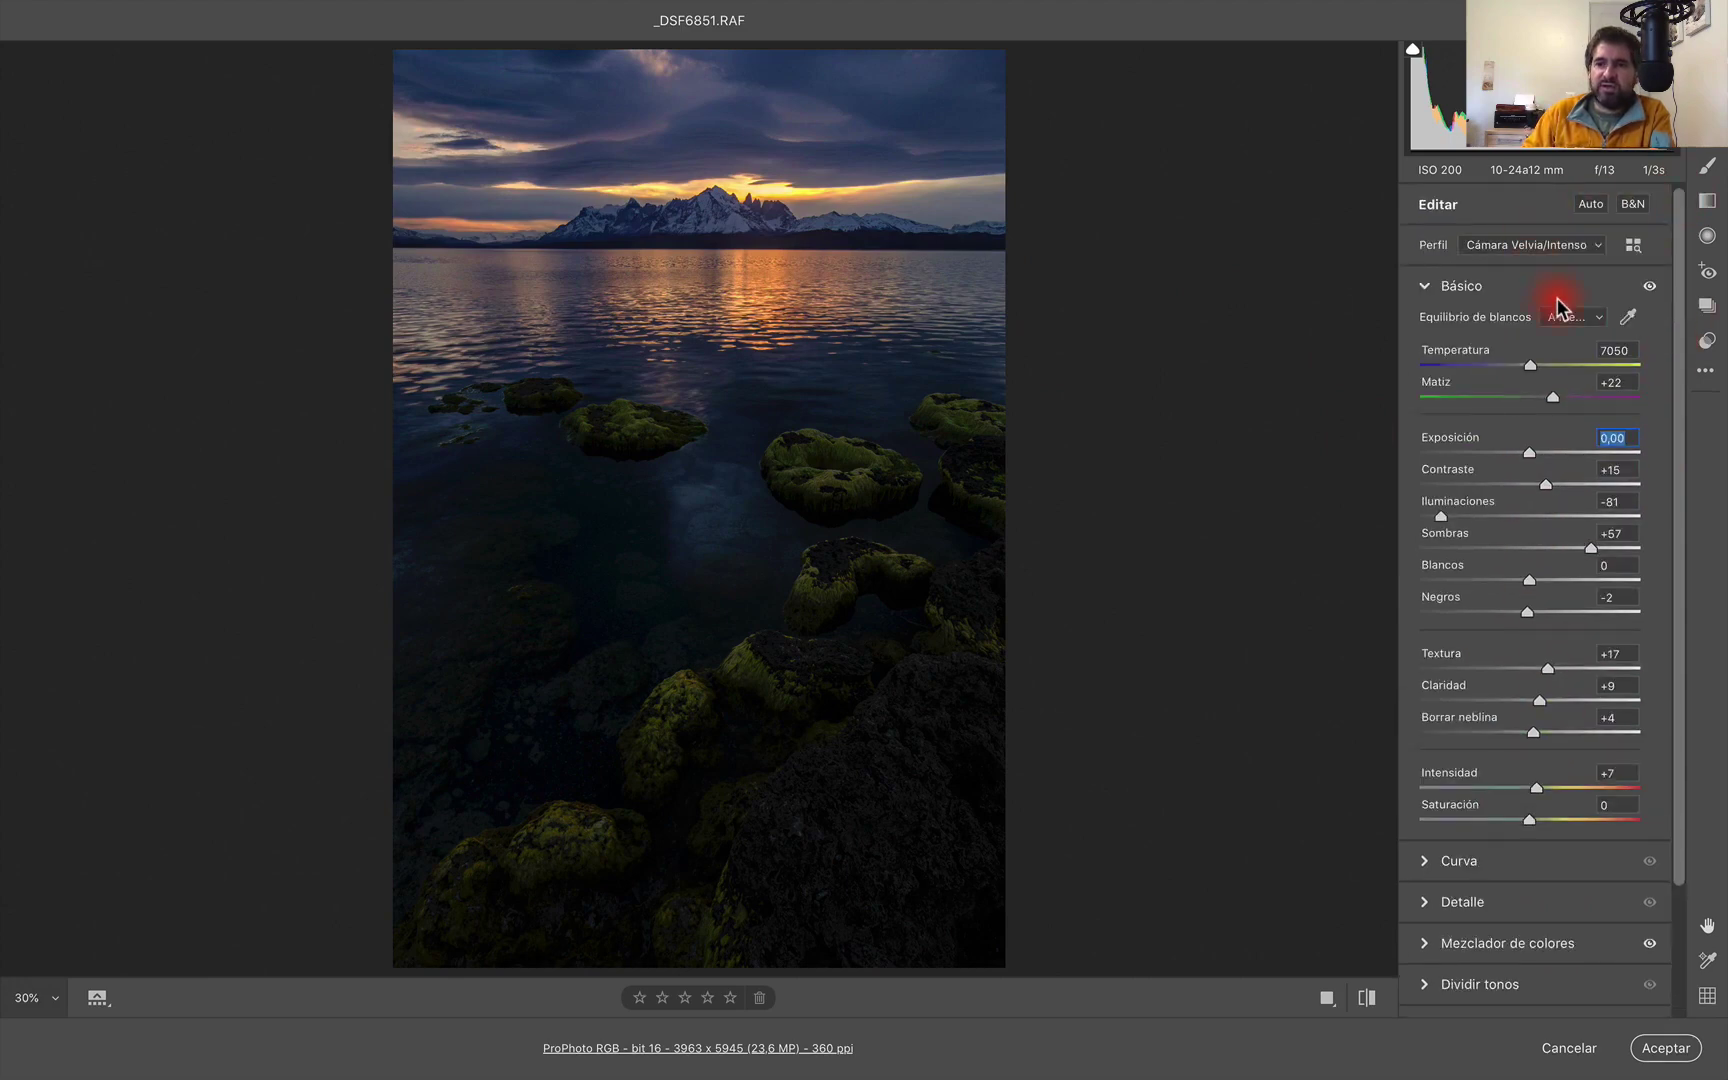
{"action": "left_click", "coordinate": [1425, 288]}
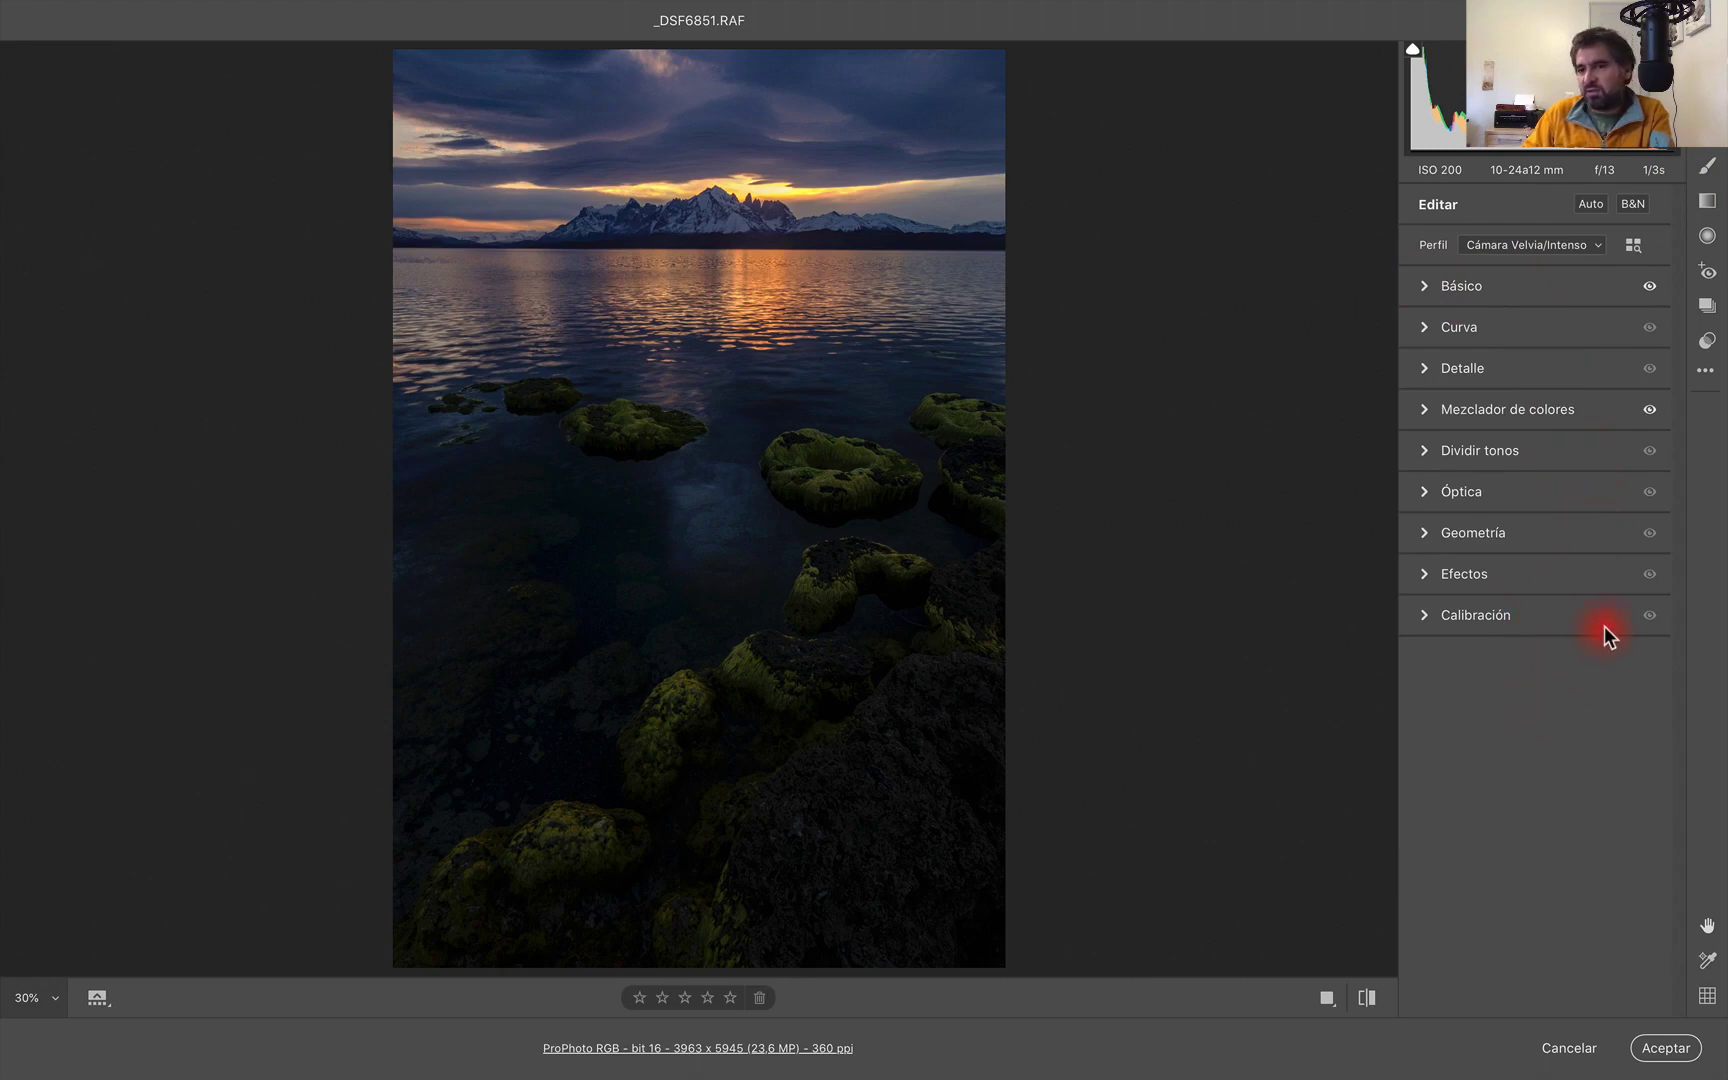
- Drag the sky's yellows to hue -8 with the HSL targeted adjustment tool
{"action": "left_click", "coordinate": [1425, 410]}
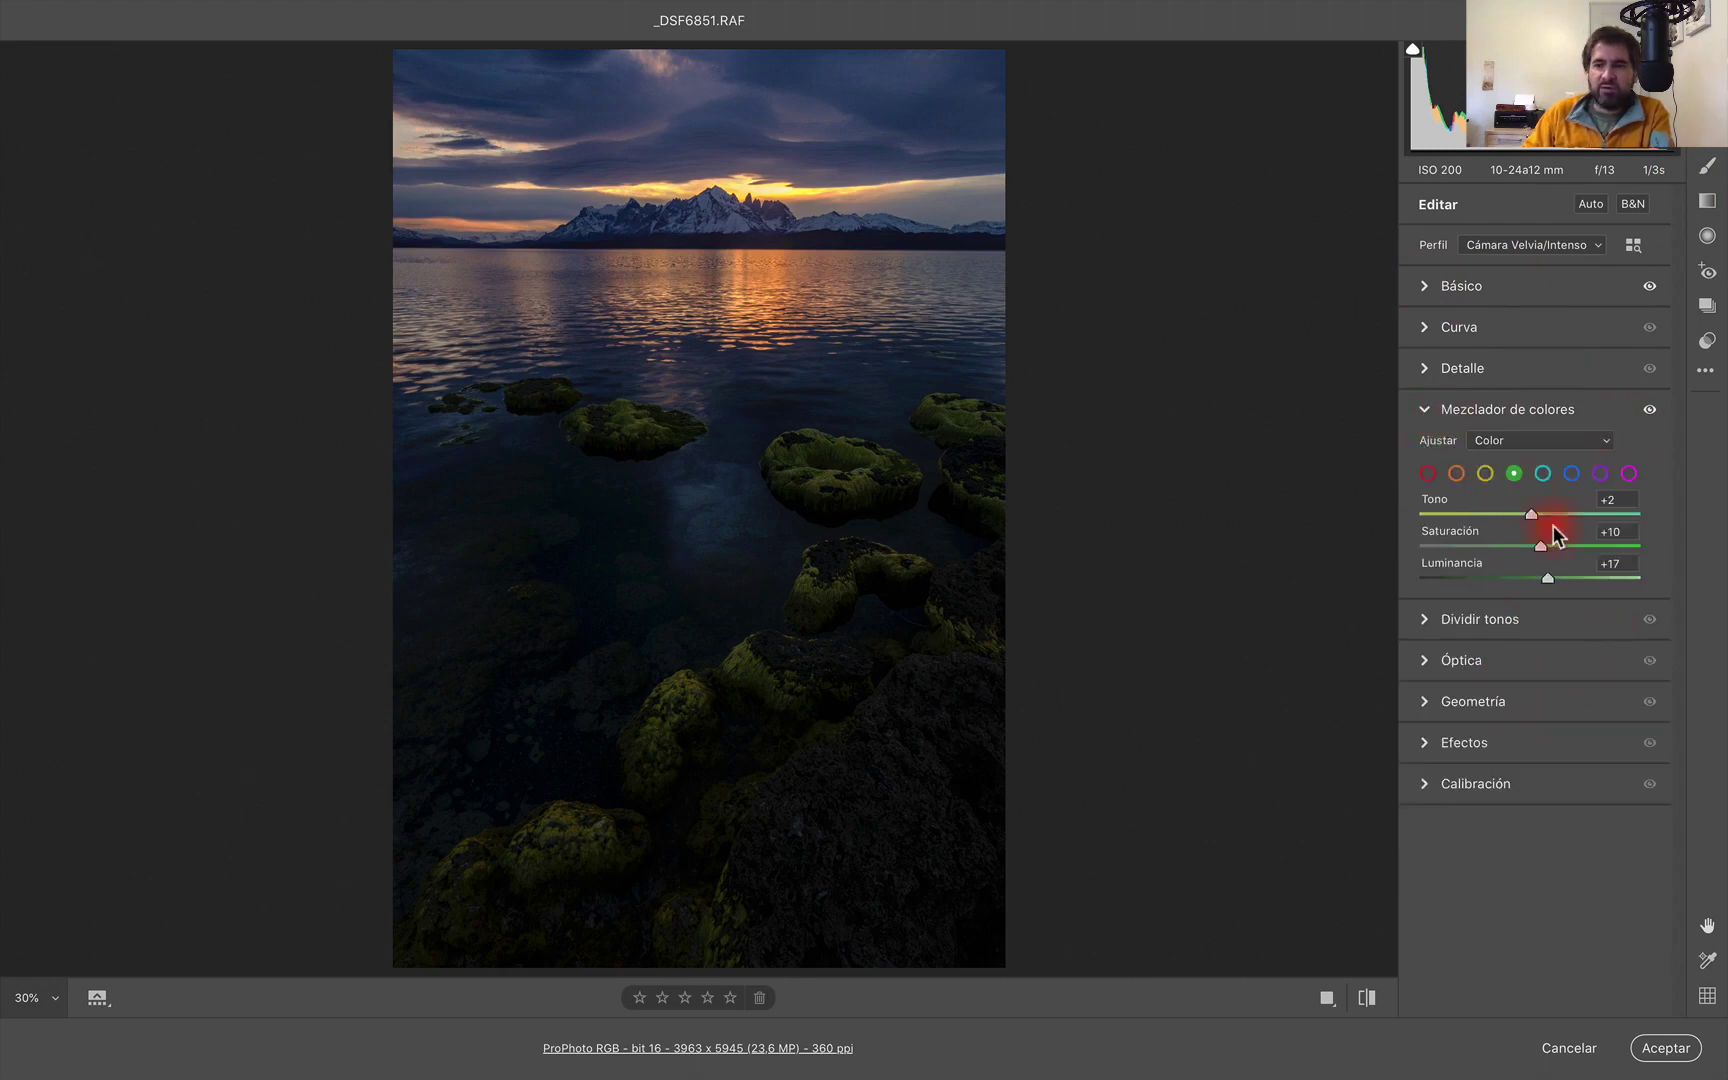
{"action": "left_click", "coordinate": [1650, 411]}
{"action": "left_click", "coordinate": [1603, 445]}
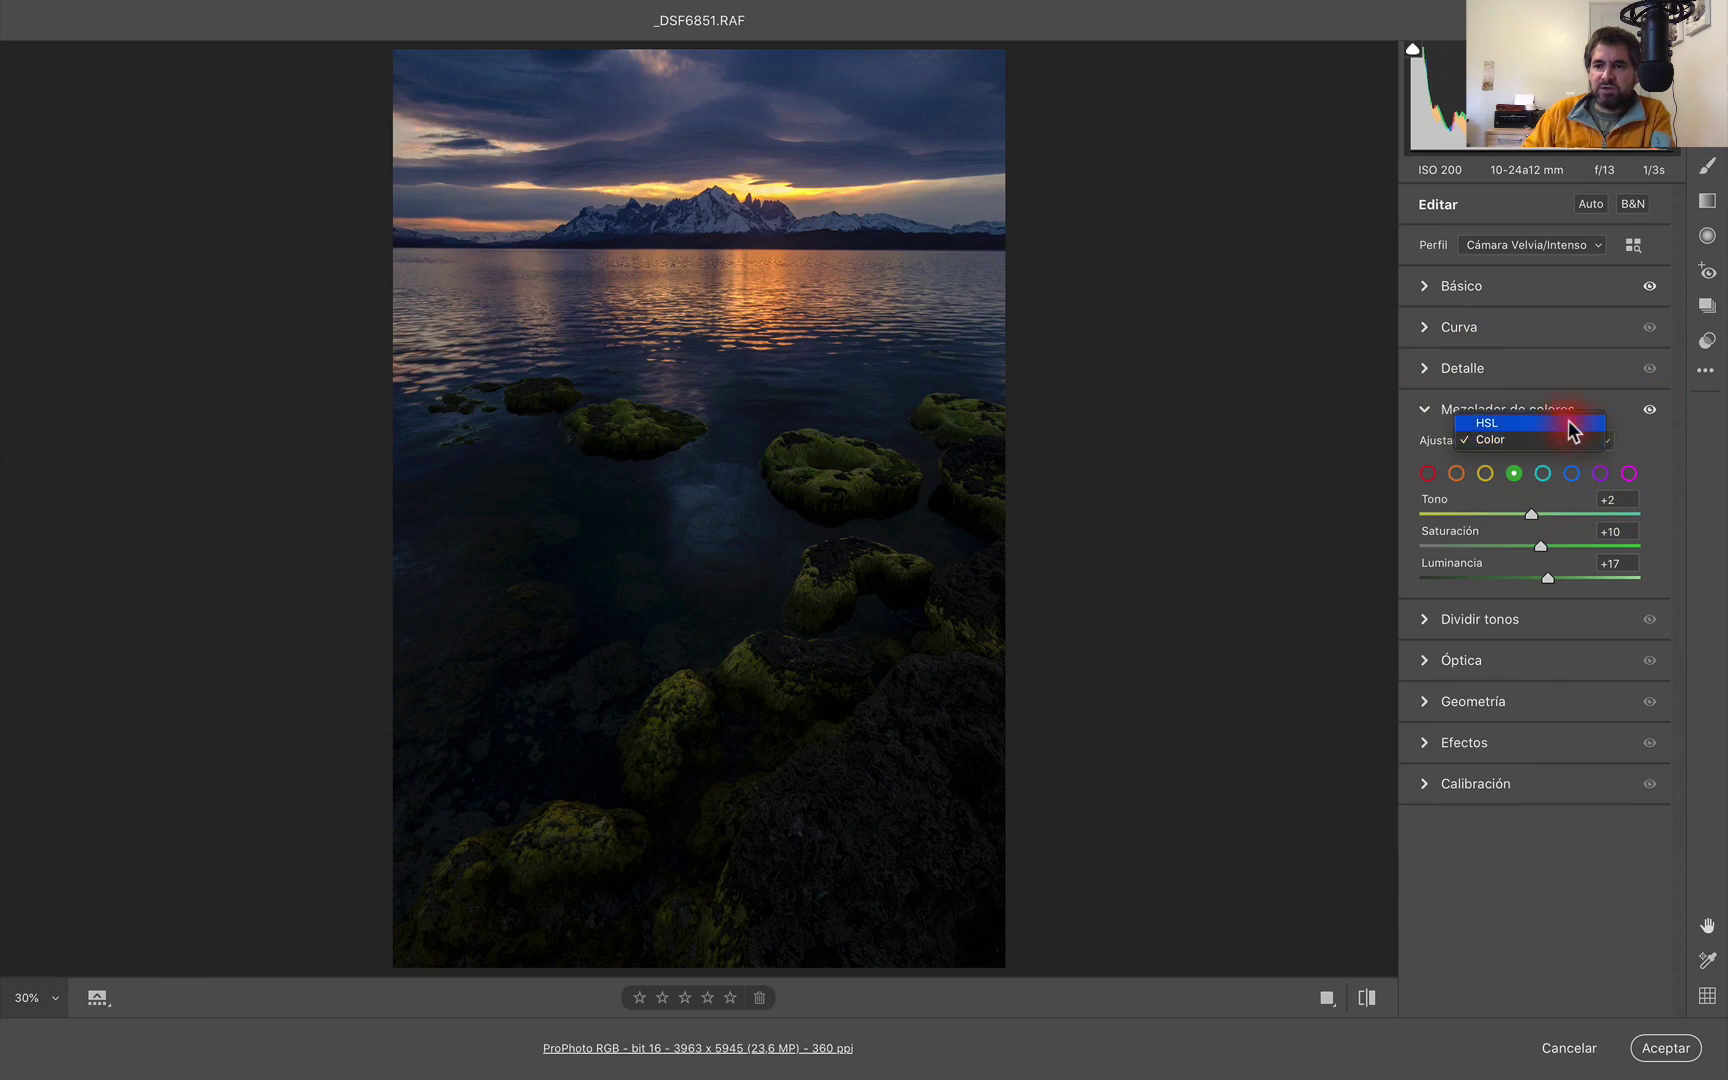
{"action": "left_click", "coordinate": [1572, 424]}
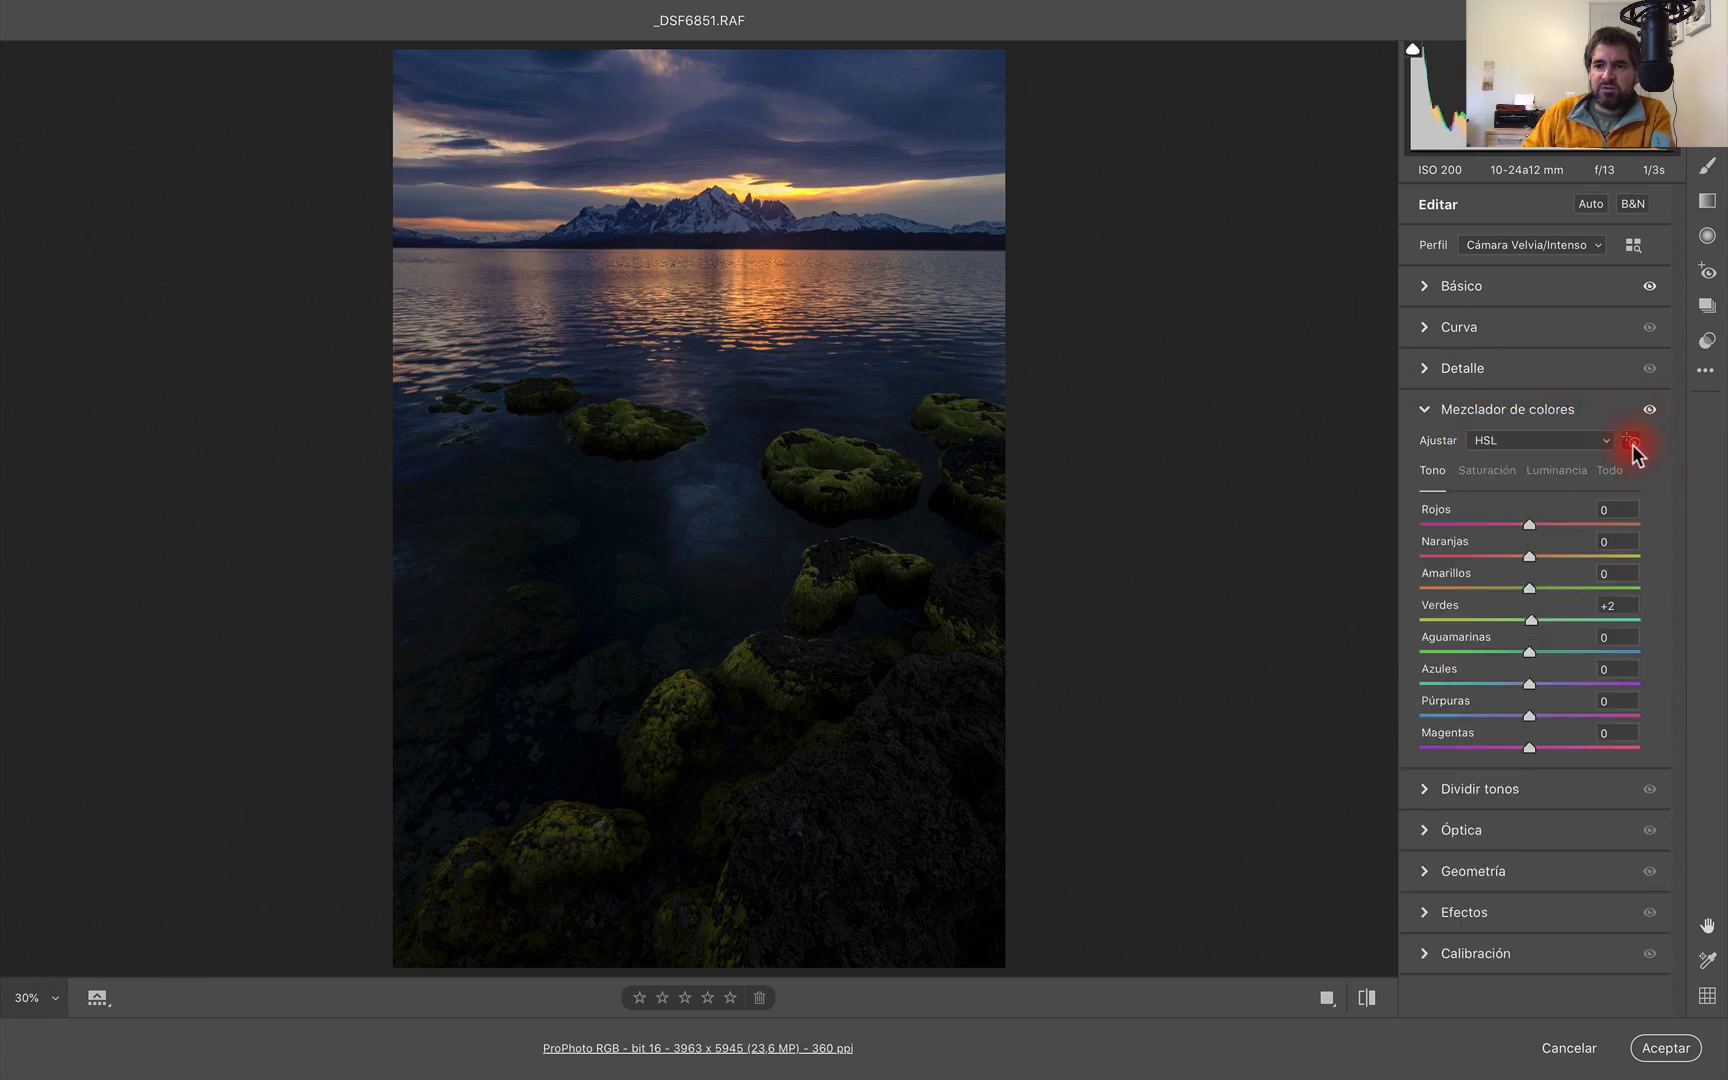
{"action": "left_click", "coordinate": [1632, 443]}
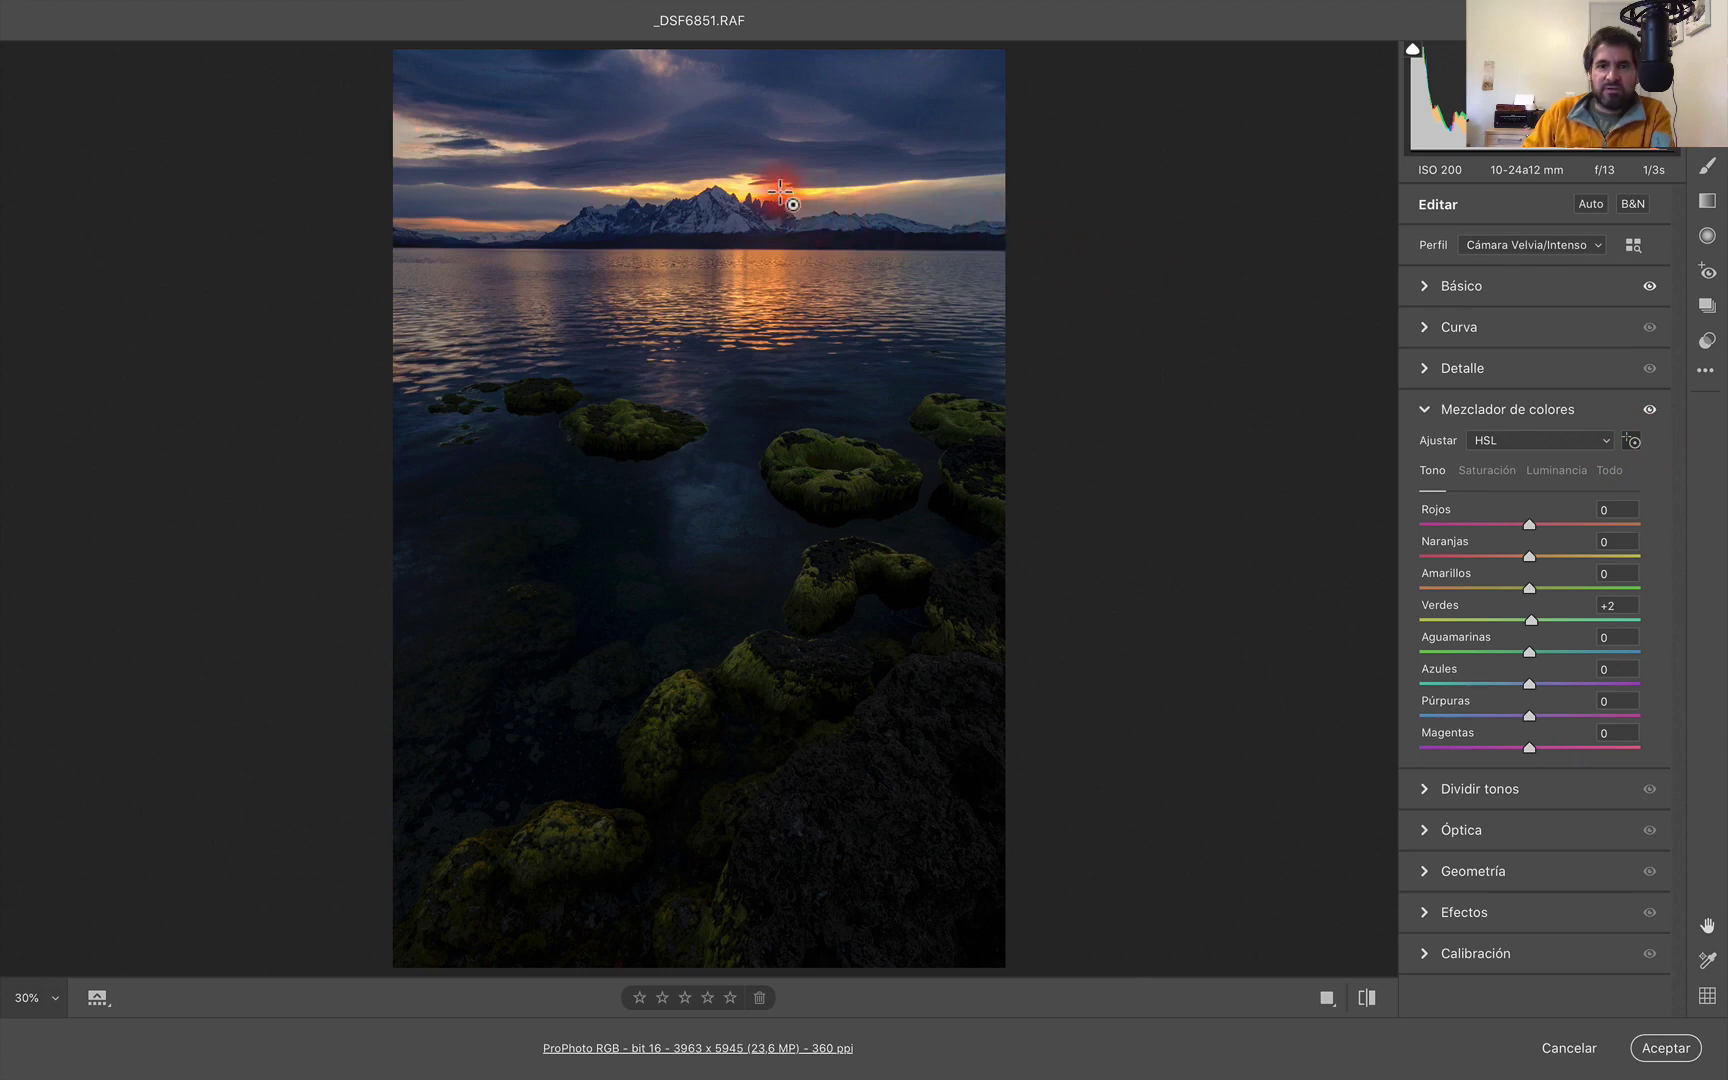
{"action": "mouse_move", "coordinate": [780, 204]}
{"action": "left_mouse_down"}
{"action": "mouse_move", "coordinate": [772, 170]}
{"action": "mouse_move", "coordinate": [775, 224]}
{"action": "mouse_move", "coordinate": [783, 166]}
{"action": "mouse_move", "coordinate": [785, 193]}
{"action": "left_mouse_up"}
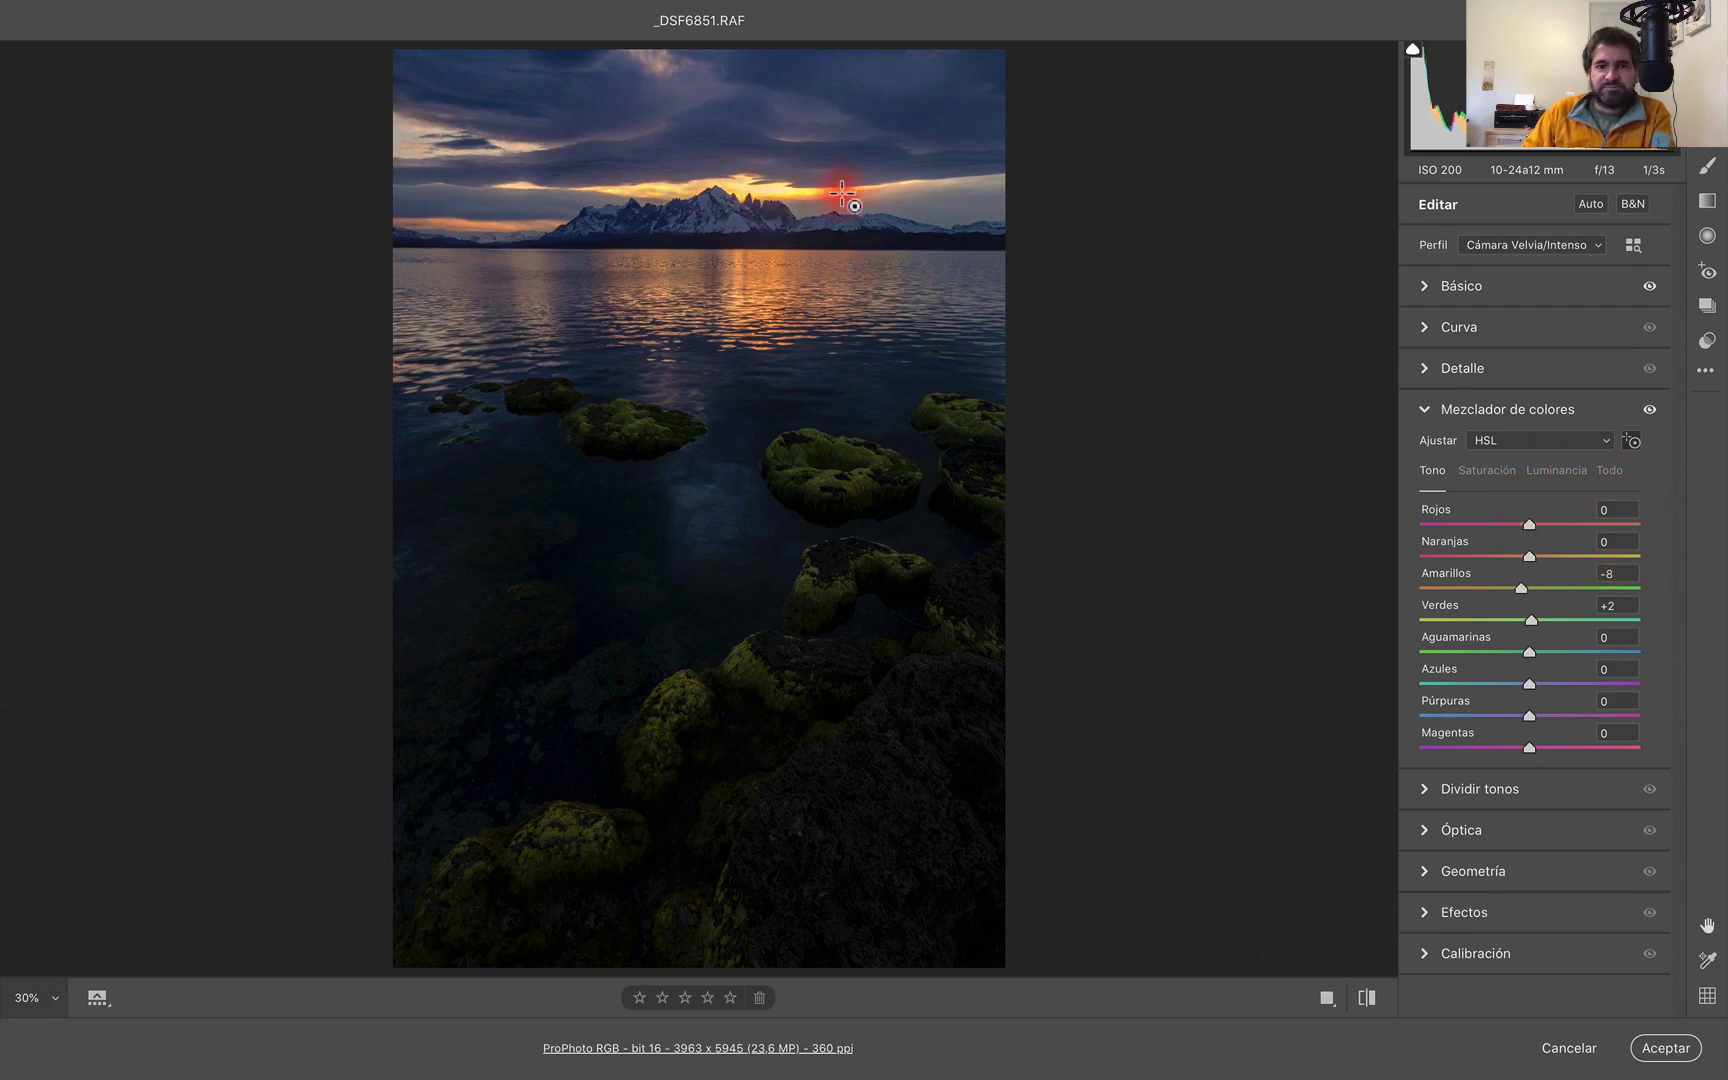
{"action": "left_click", "coordinate": [1425, 410]}
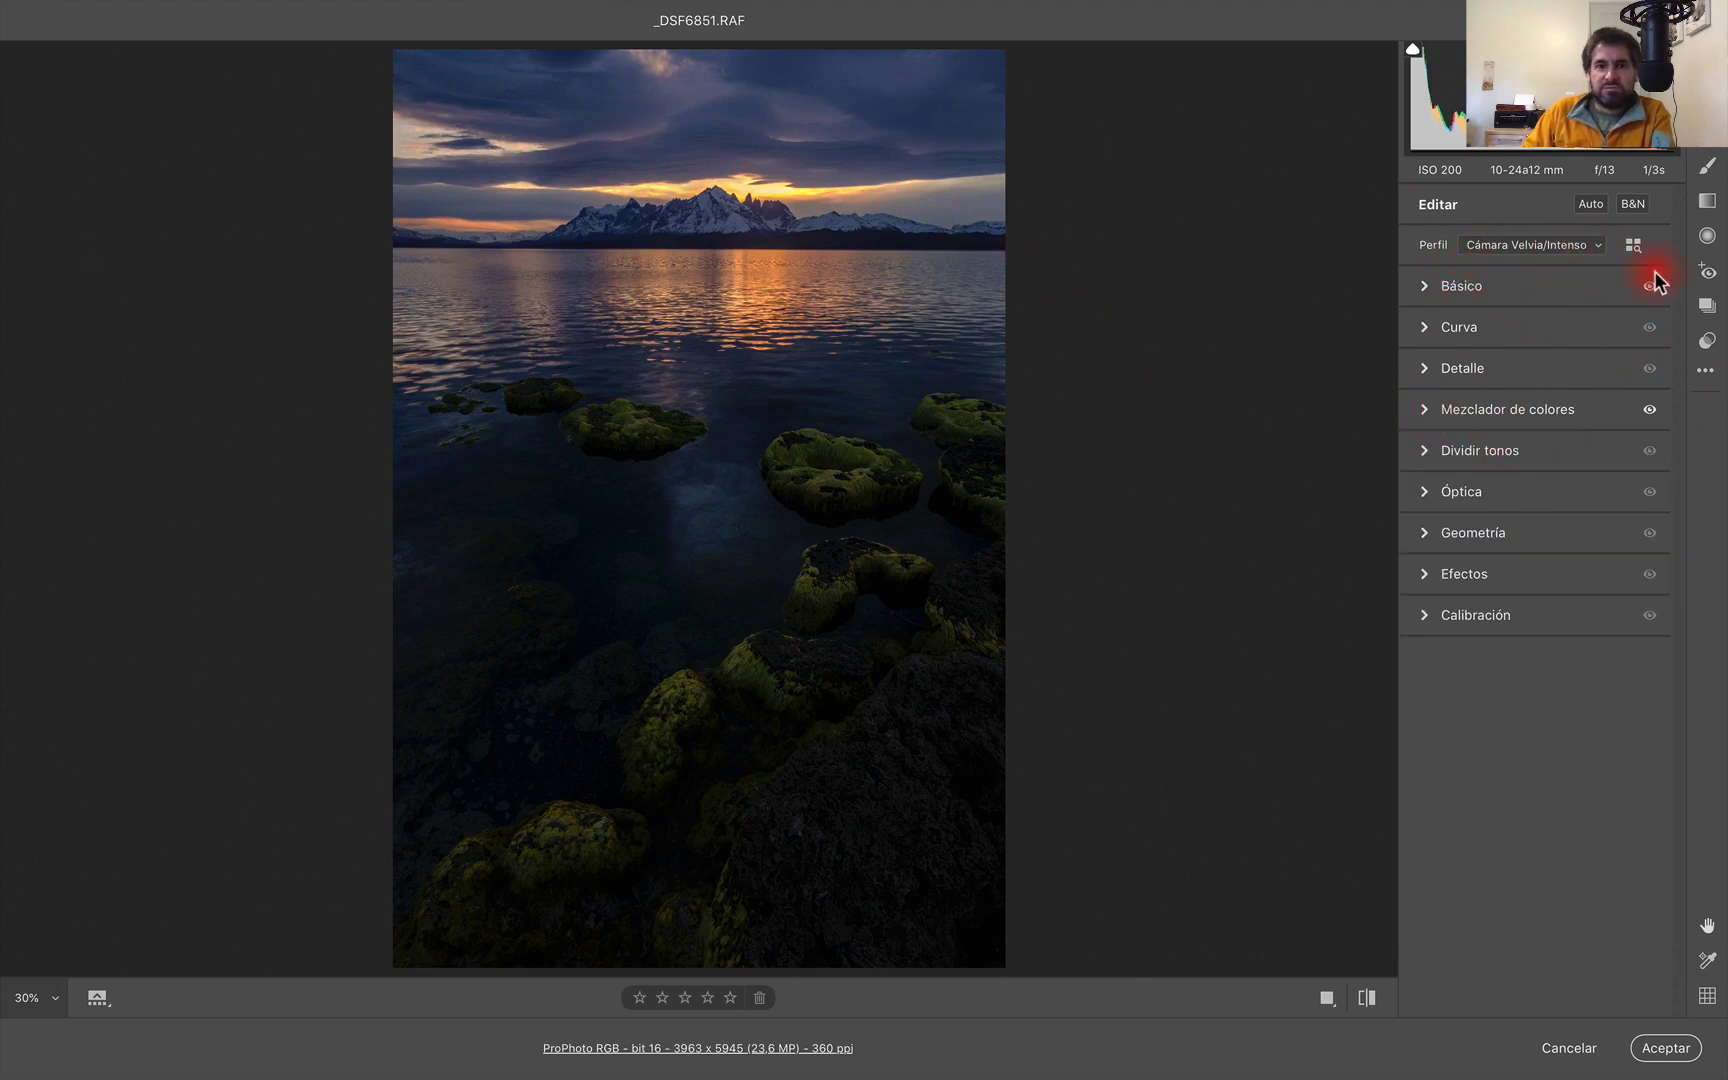
- Accept the Camera Raw edits, toggle Montañas to compare with Primer Plano, and add a layer mask to Montañas
{"action": "left_click", "coordinate": [1666, 1050]}
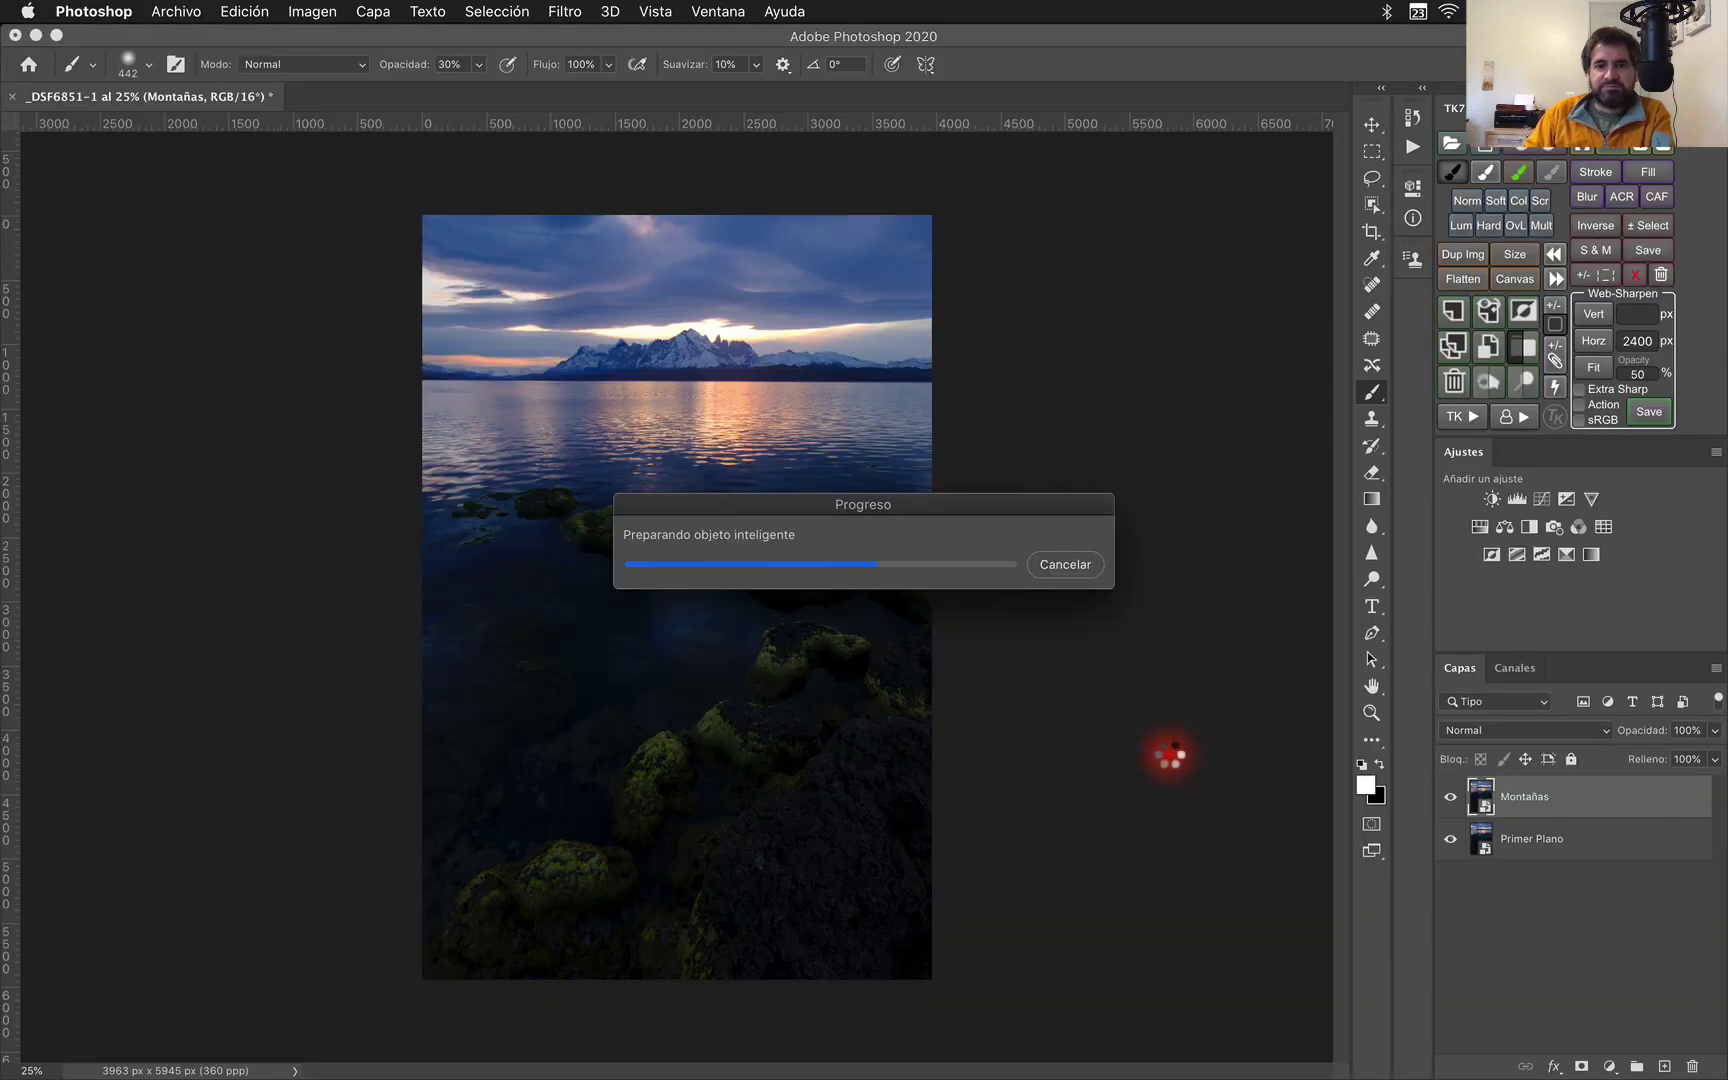
{"action": "left_click", "coordinate": [1450, 798]}
{"action": "left_click", "coordinate": [1450, 798]}
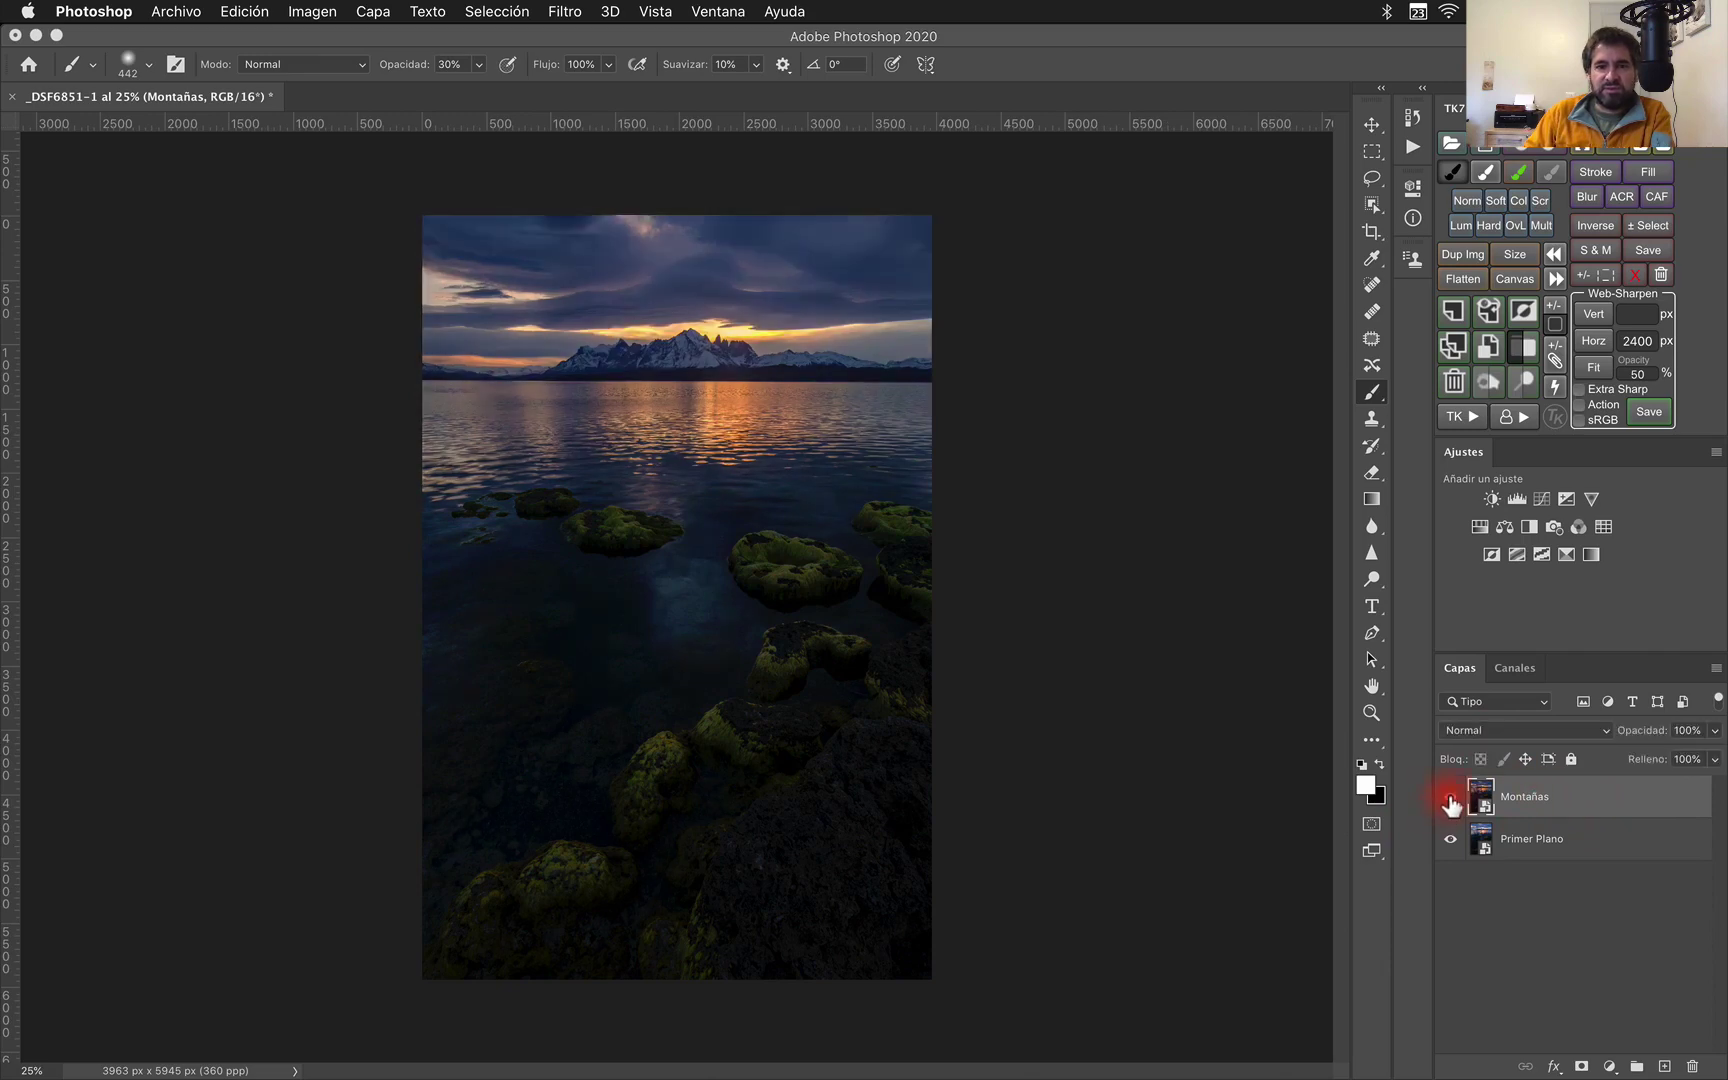
{"action": "left_click", "coordinate": [1450, 798]}
{"action": "left_click", "coordinate": [1450, 798]}
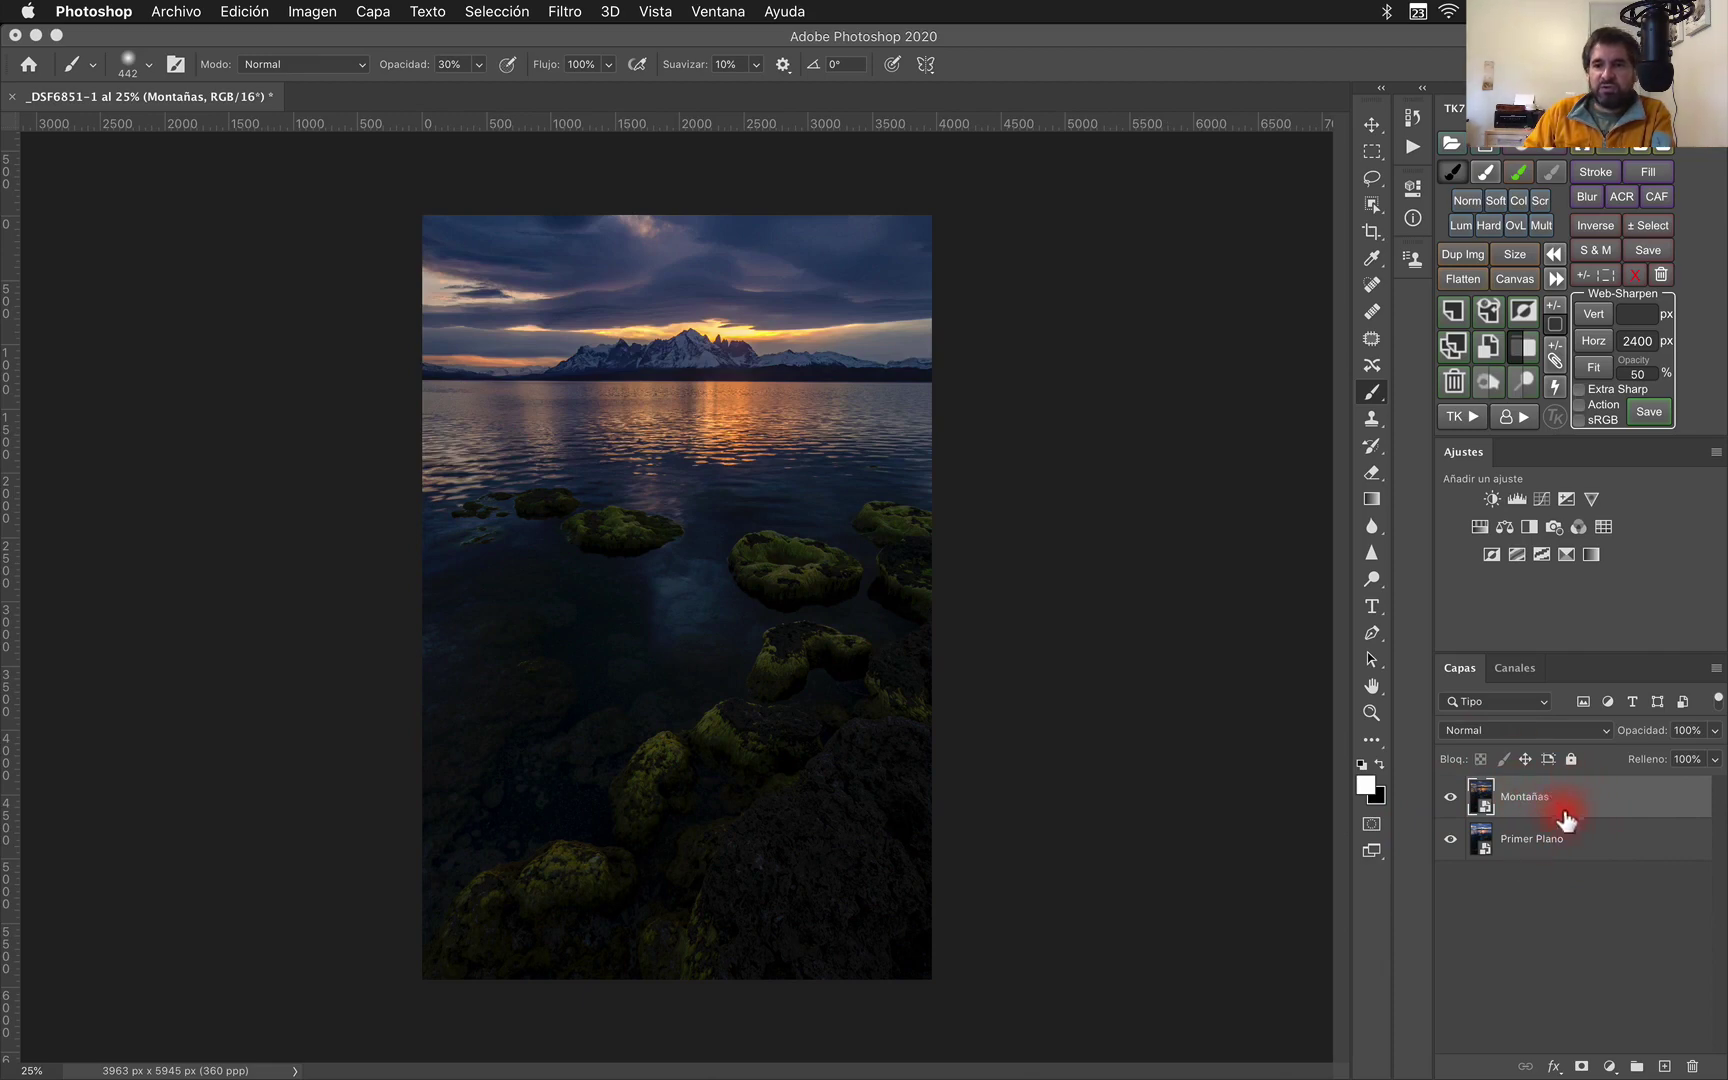
{"action": "left_click", "coordinate": [1583, 1063]}
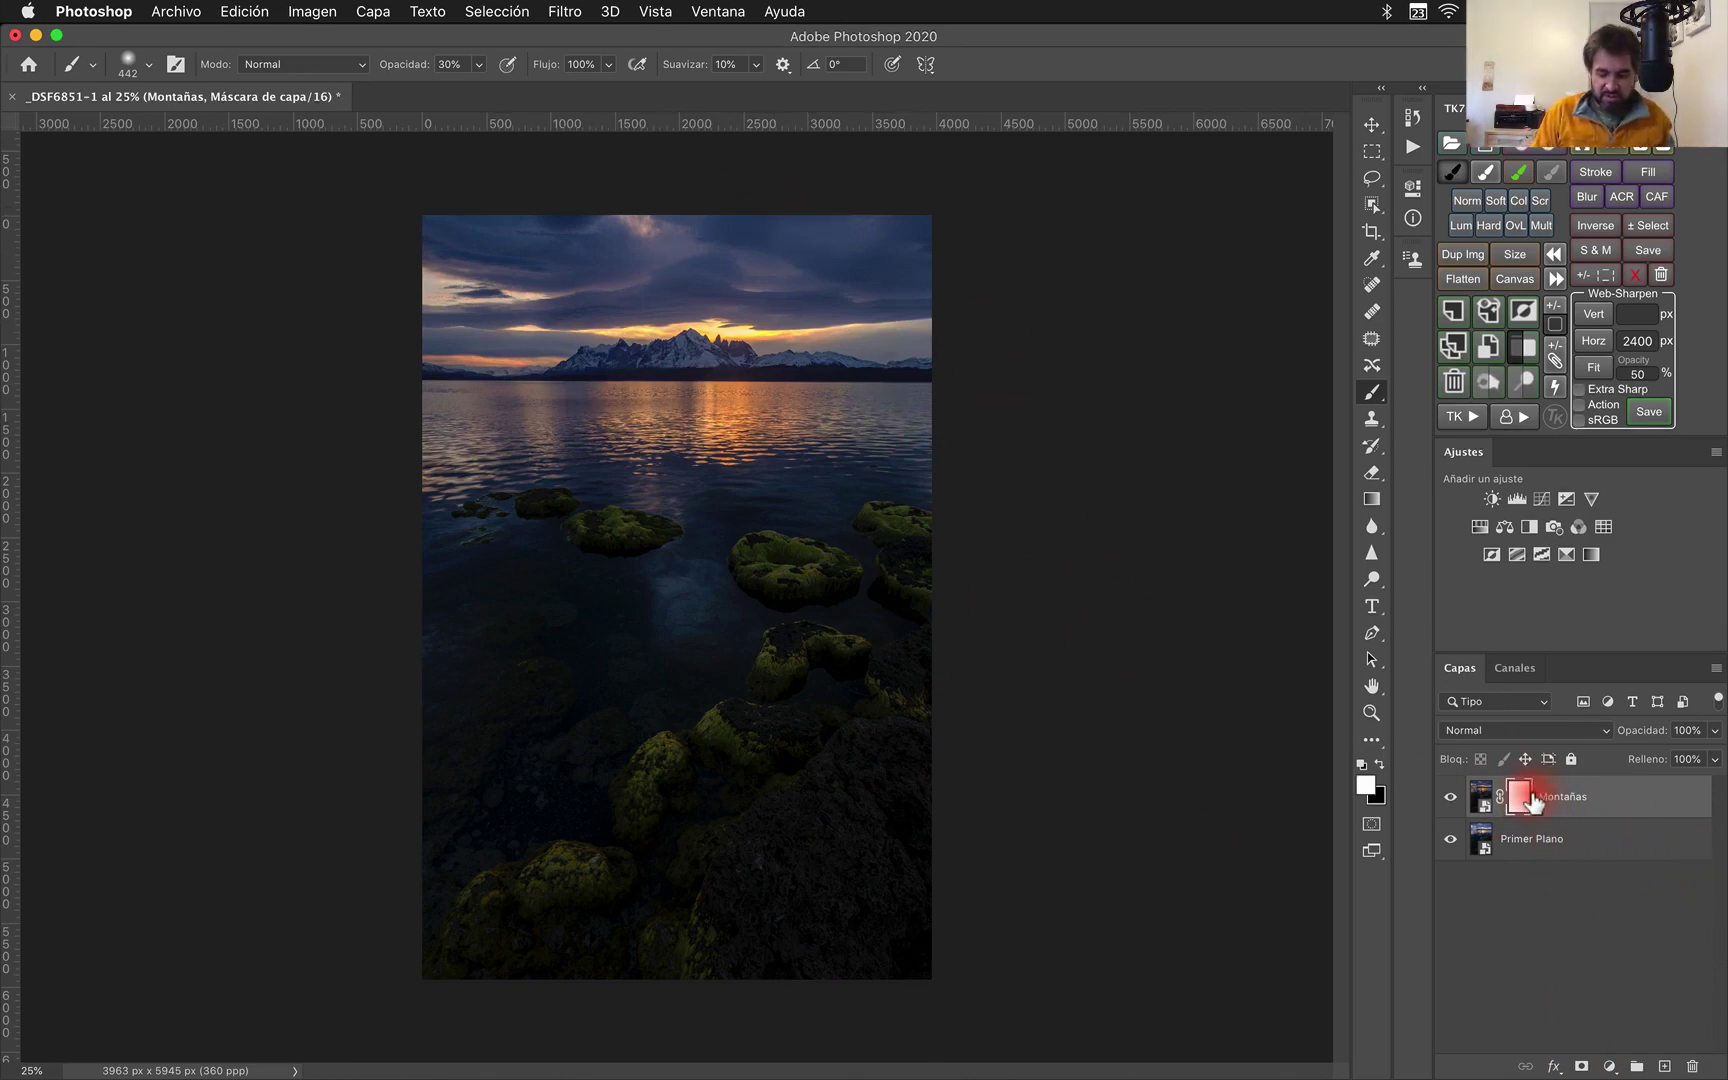
- Invert the Montañas mask to black and paint the sky and mountains back with a 2000 px brush at 10% opacity
{"action": "key", "text": "super+i"}
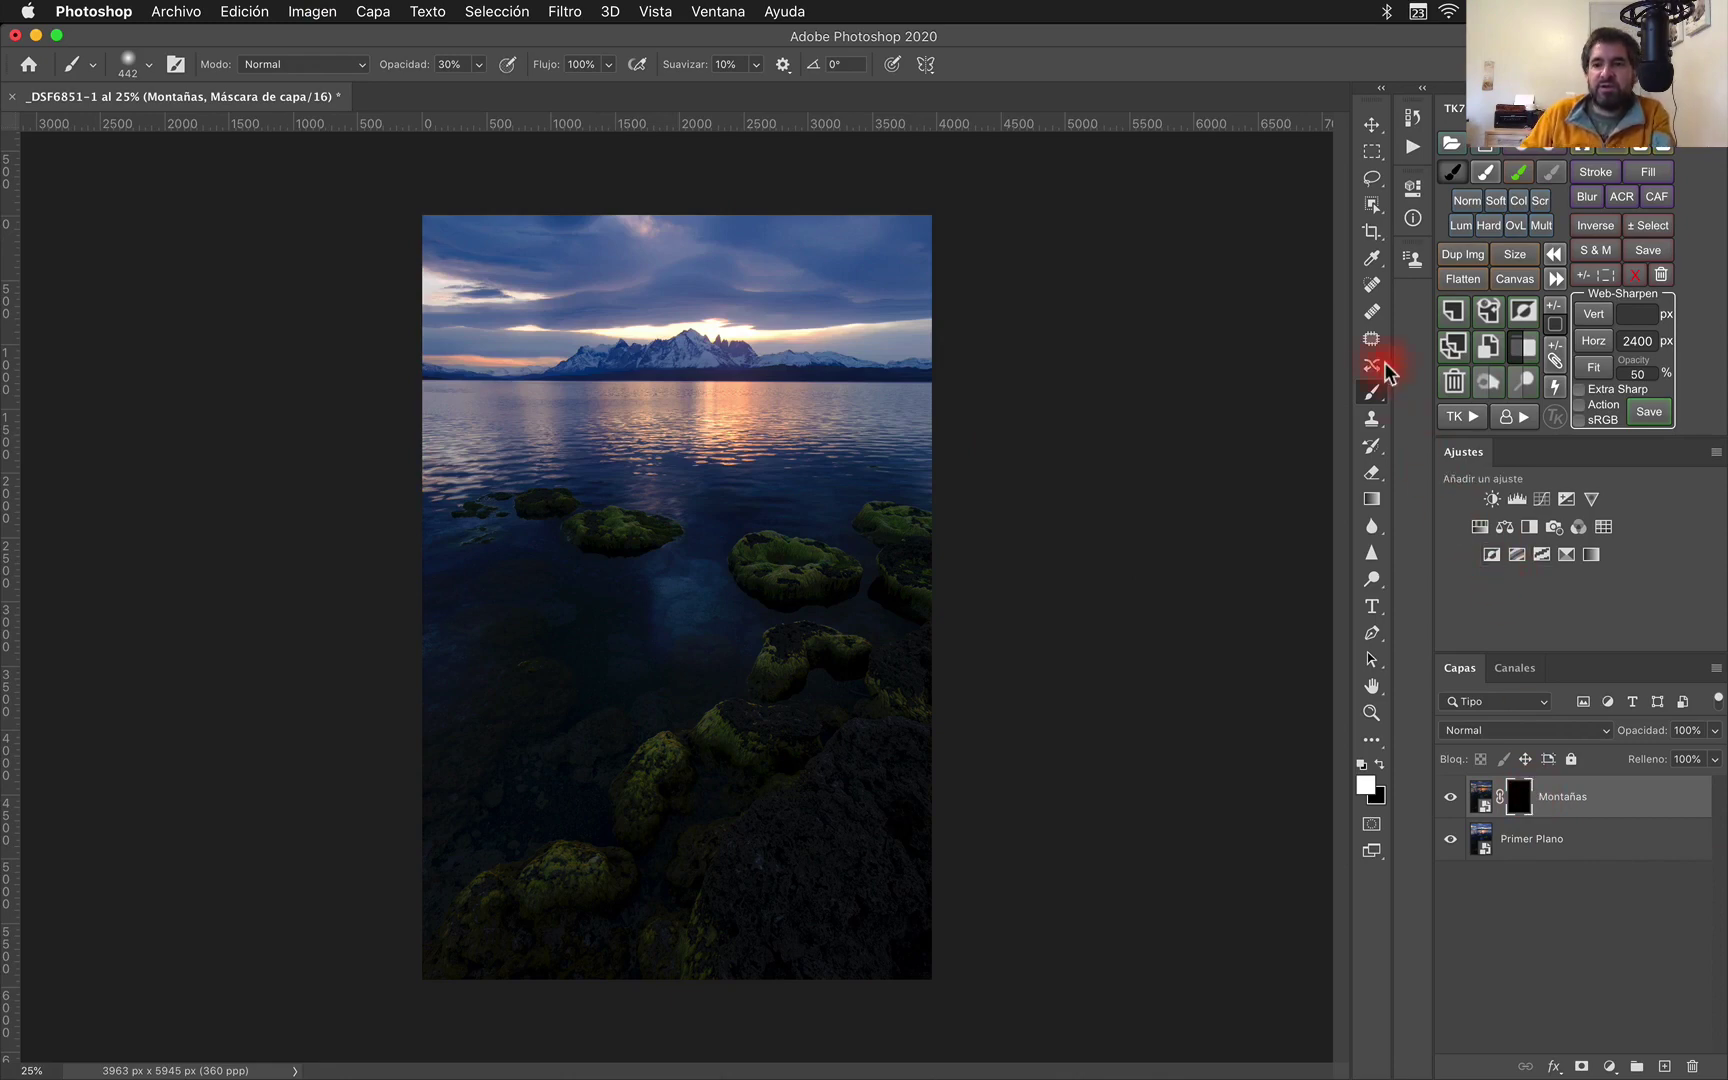
{"action": "left_click_drag", "start_coordinate": [680, 390], "coordinate": [880, 450]}
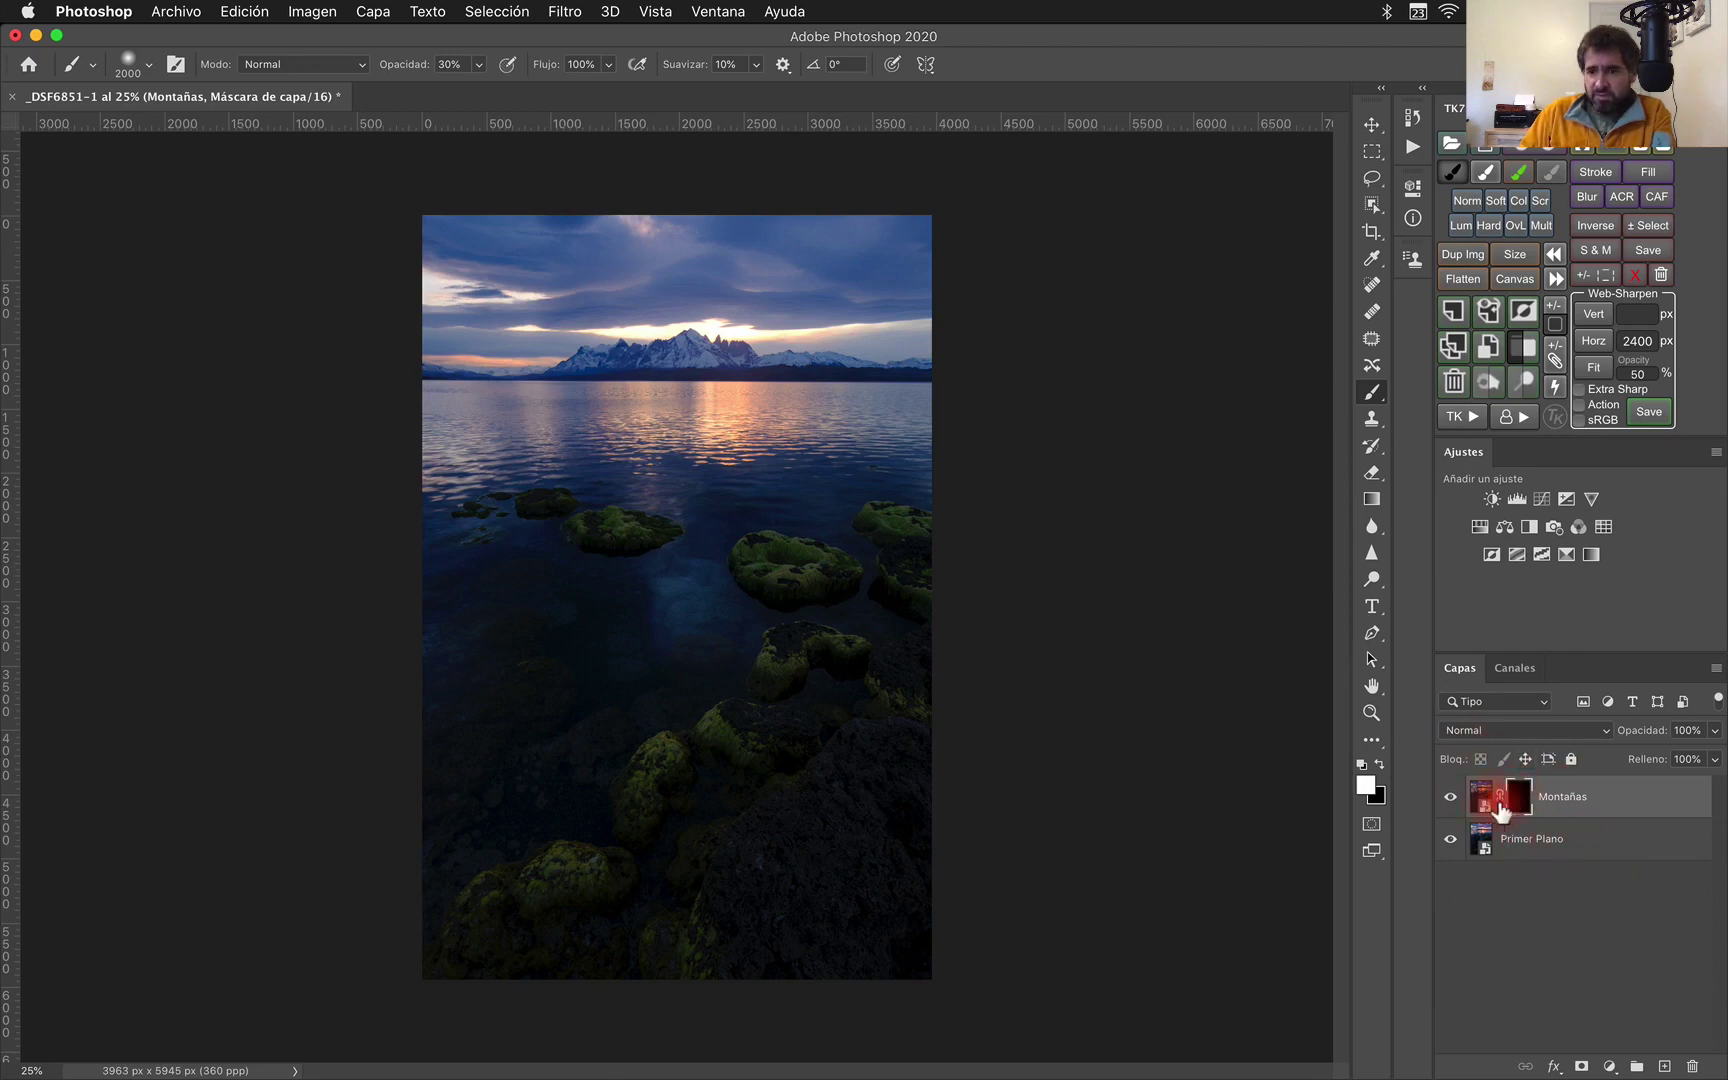
{"action": "left_click", "coordinate": [479, 64]}
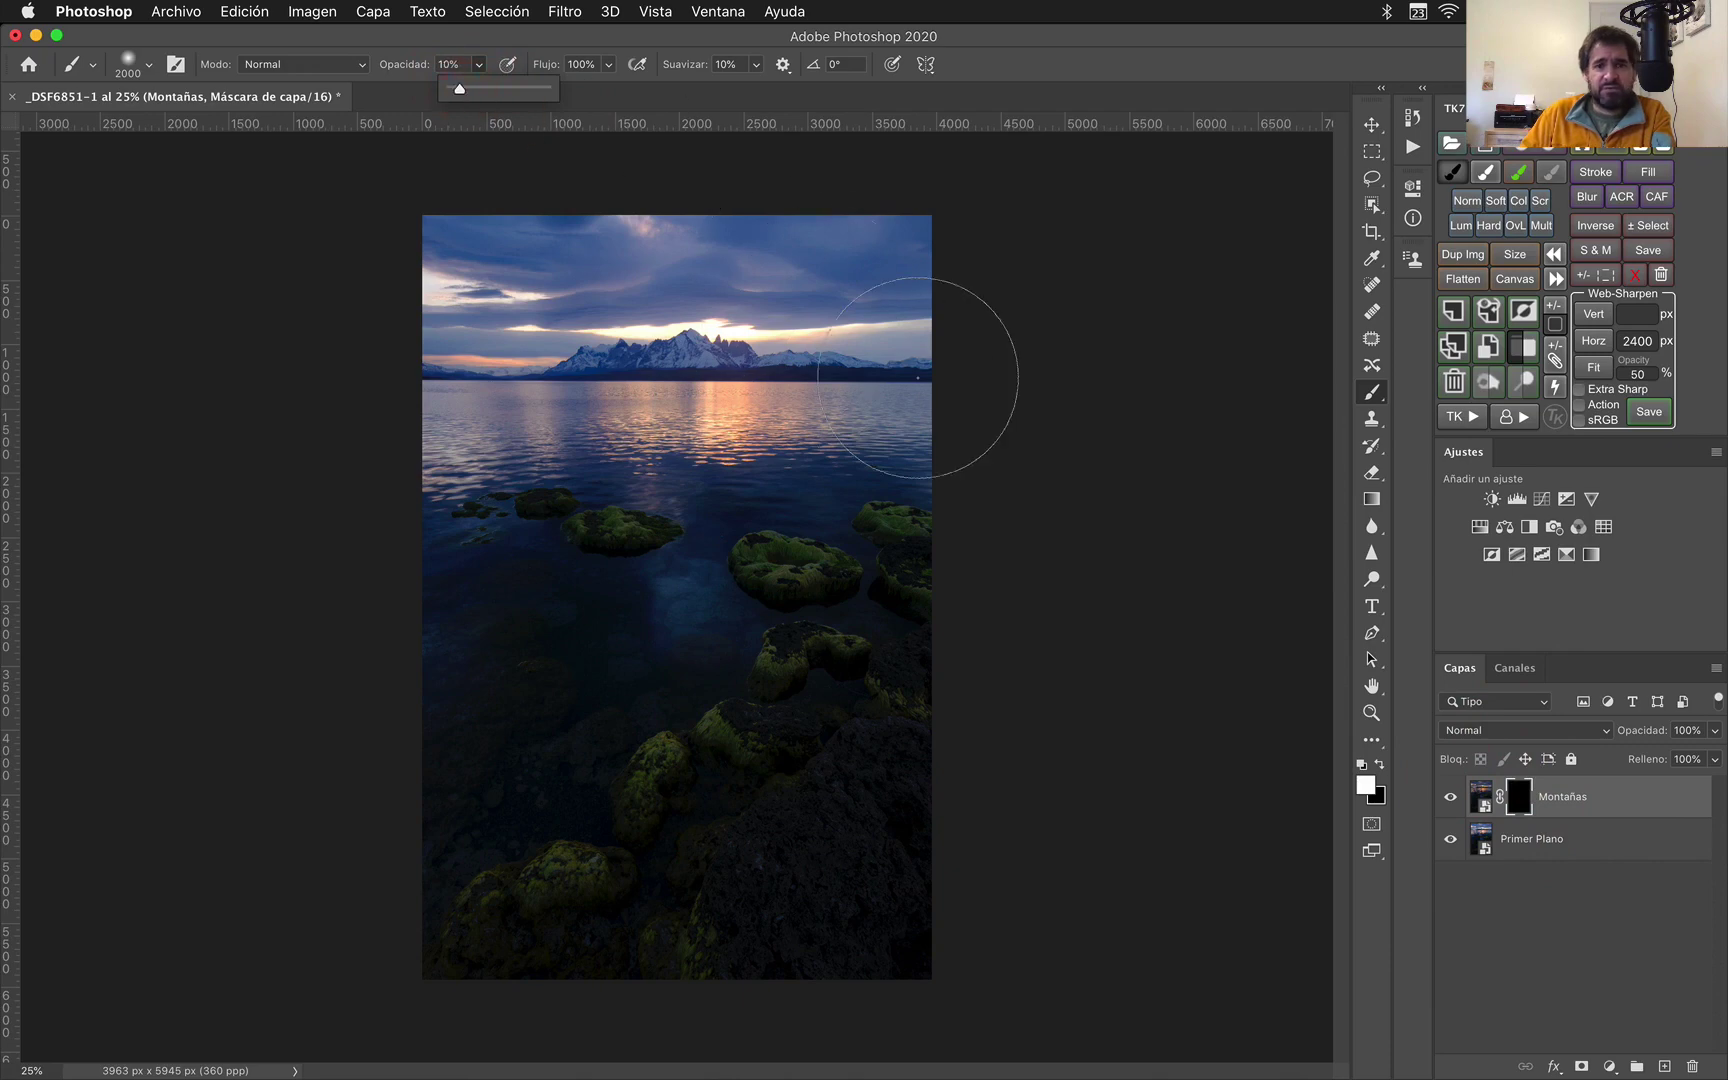
{"action": "left_click", "coordinate": [585, 50]}
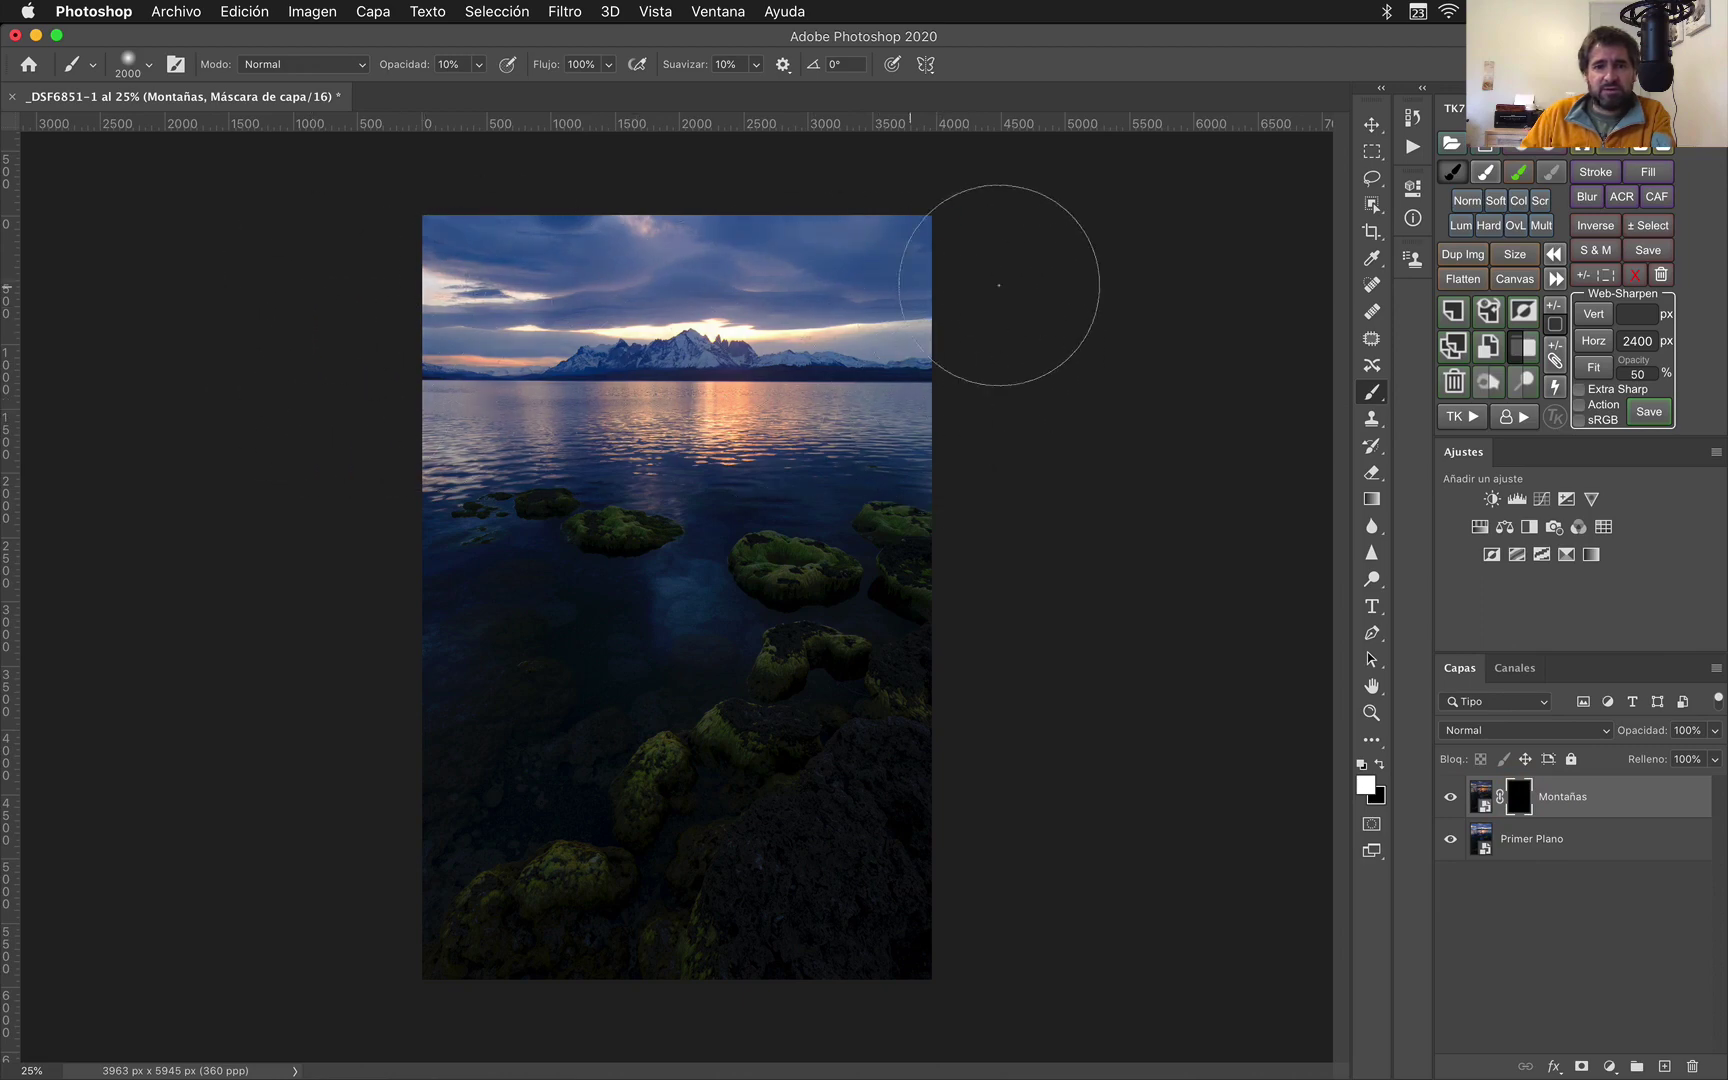
{"action": "left_click_drag", "start_coordinate": [1020, 343], "coordinate": [773, 343]}
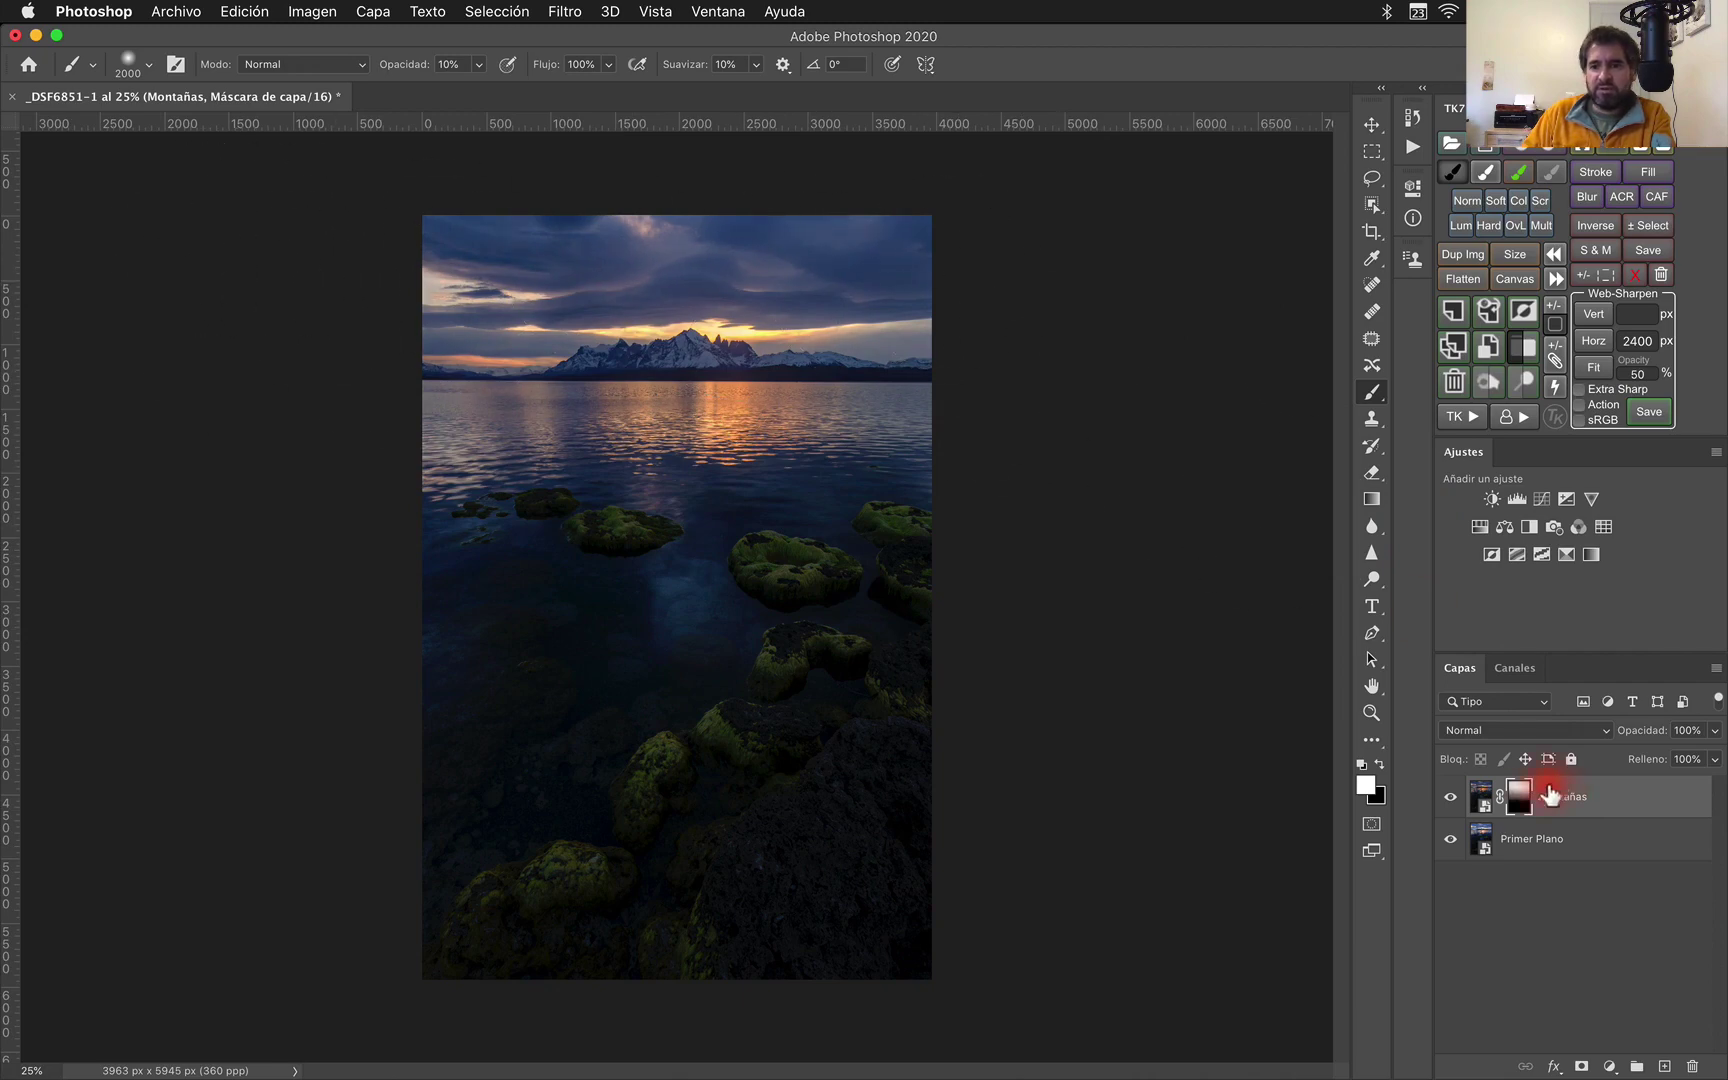
- Inspect the Montañas mask on its own, compare the blend, and paint a soft stroke over the lower water
{"action": "left_click", "coordinate": [1519, 800], "text": "alt"}
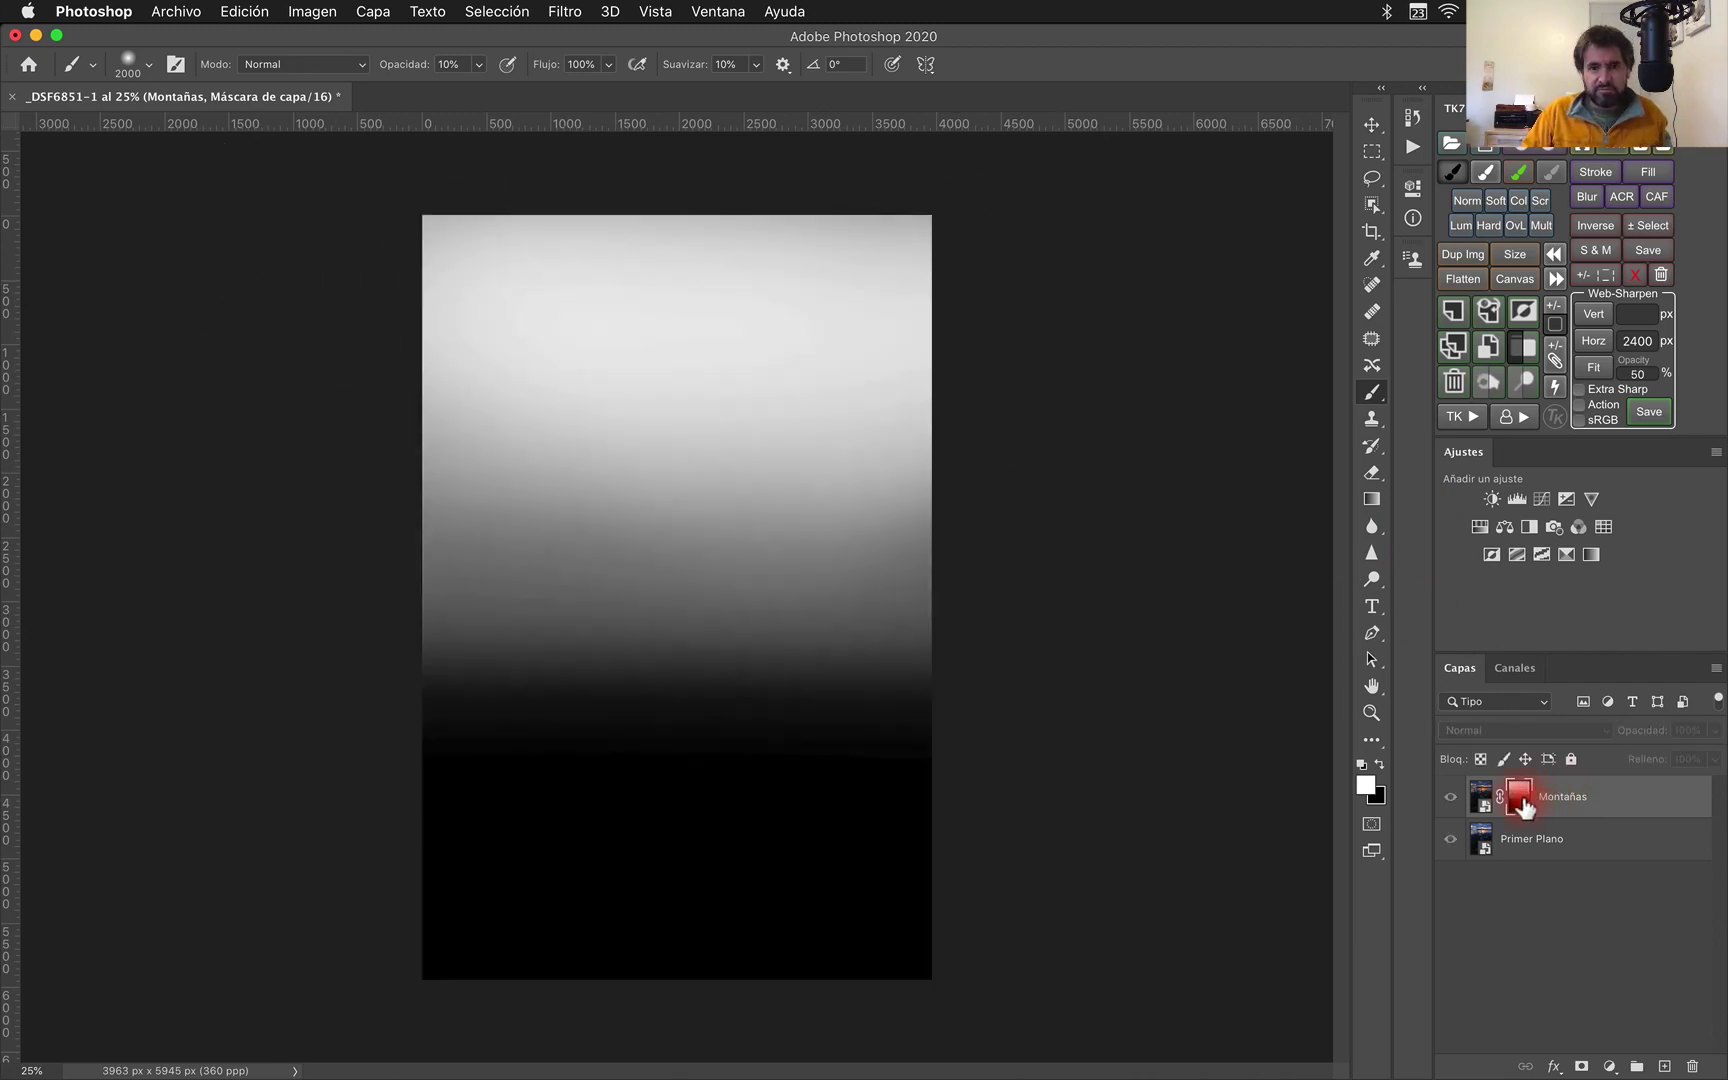
{"action": "left_click", "coordinate": [1519, 800], "text": "alt"}
{"action": "left_click", "coordinate": [1450, 800]}
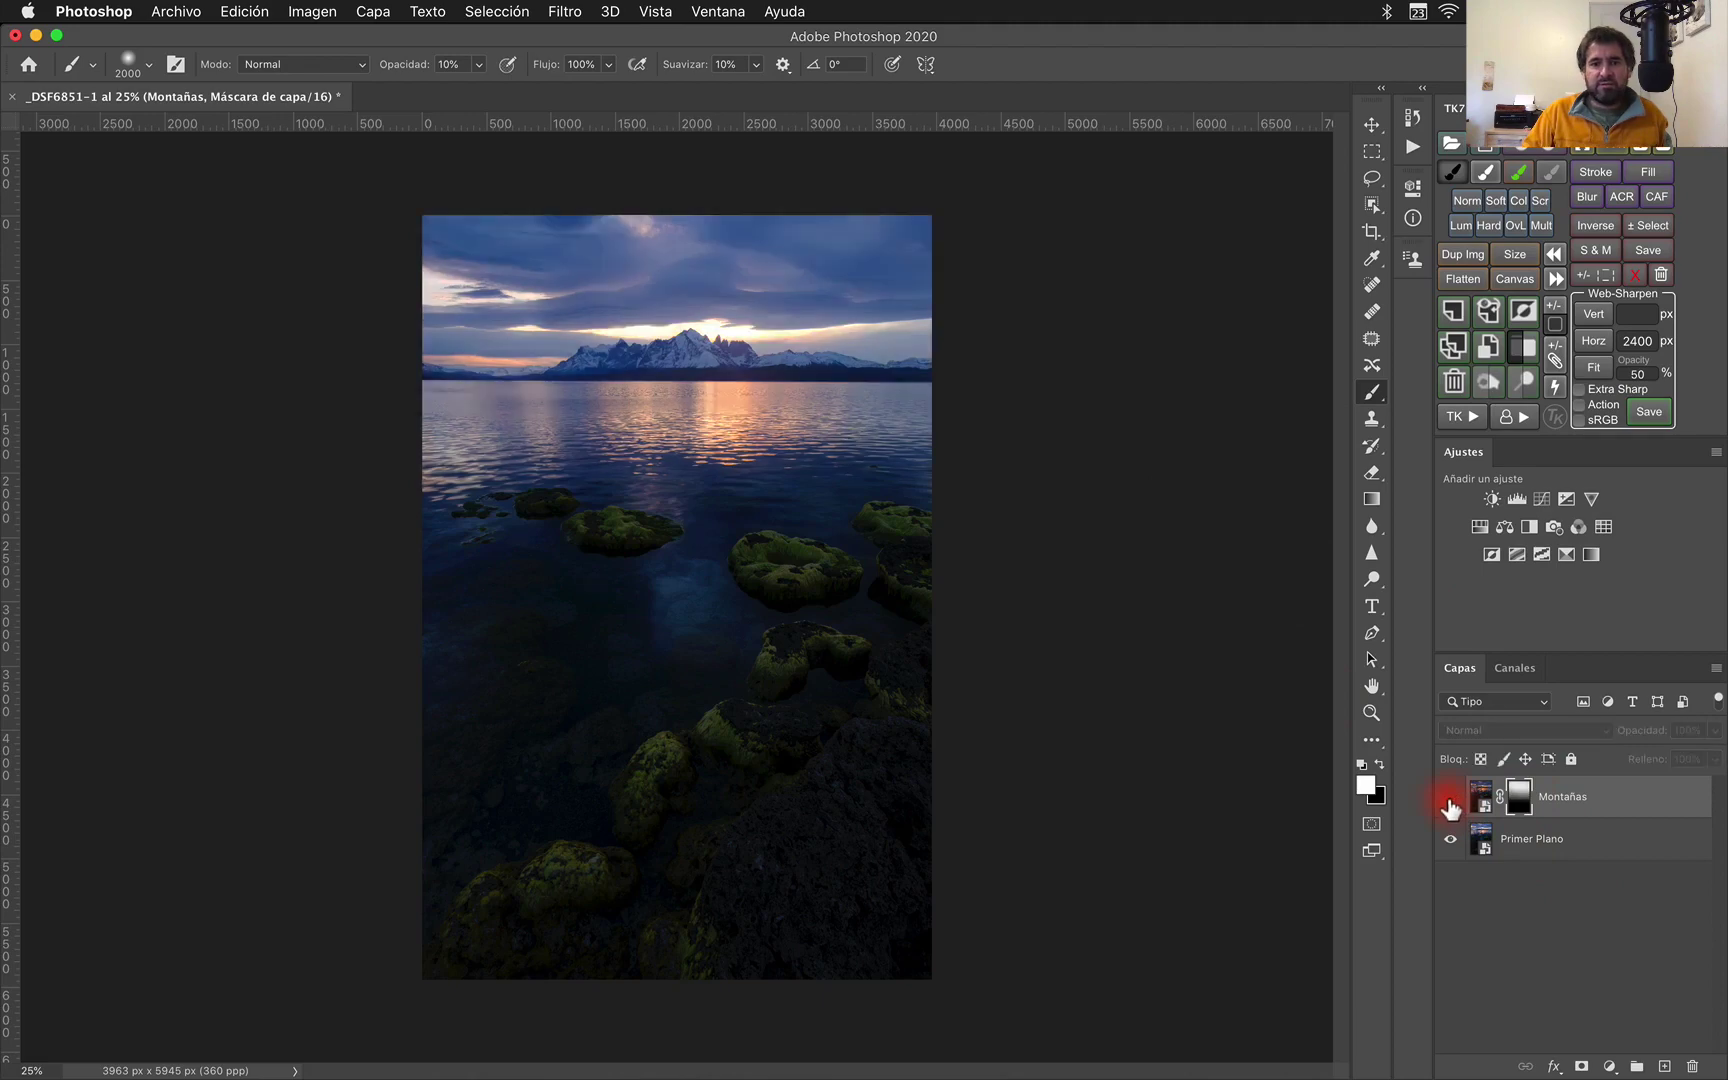
{"action": "left_click", "coordinate": [1450, 800]}
{"action": "left_click", "coordinate": [1450, 800]}
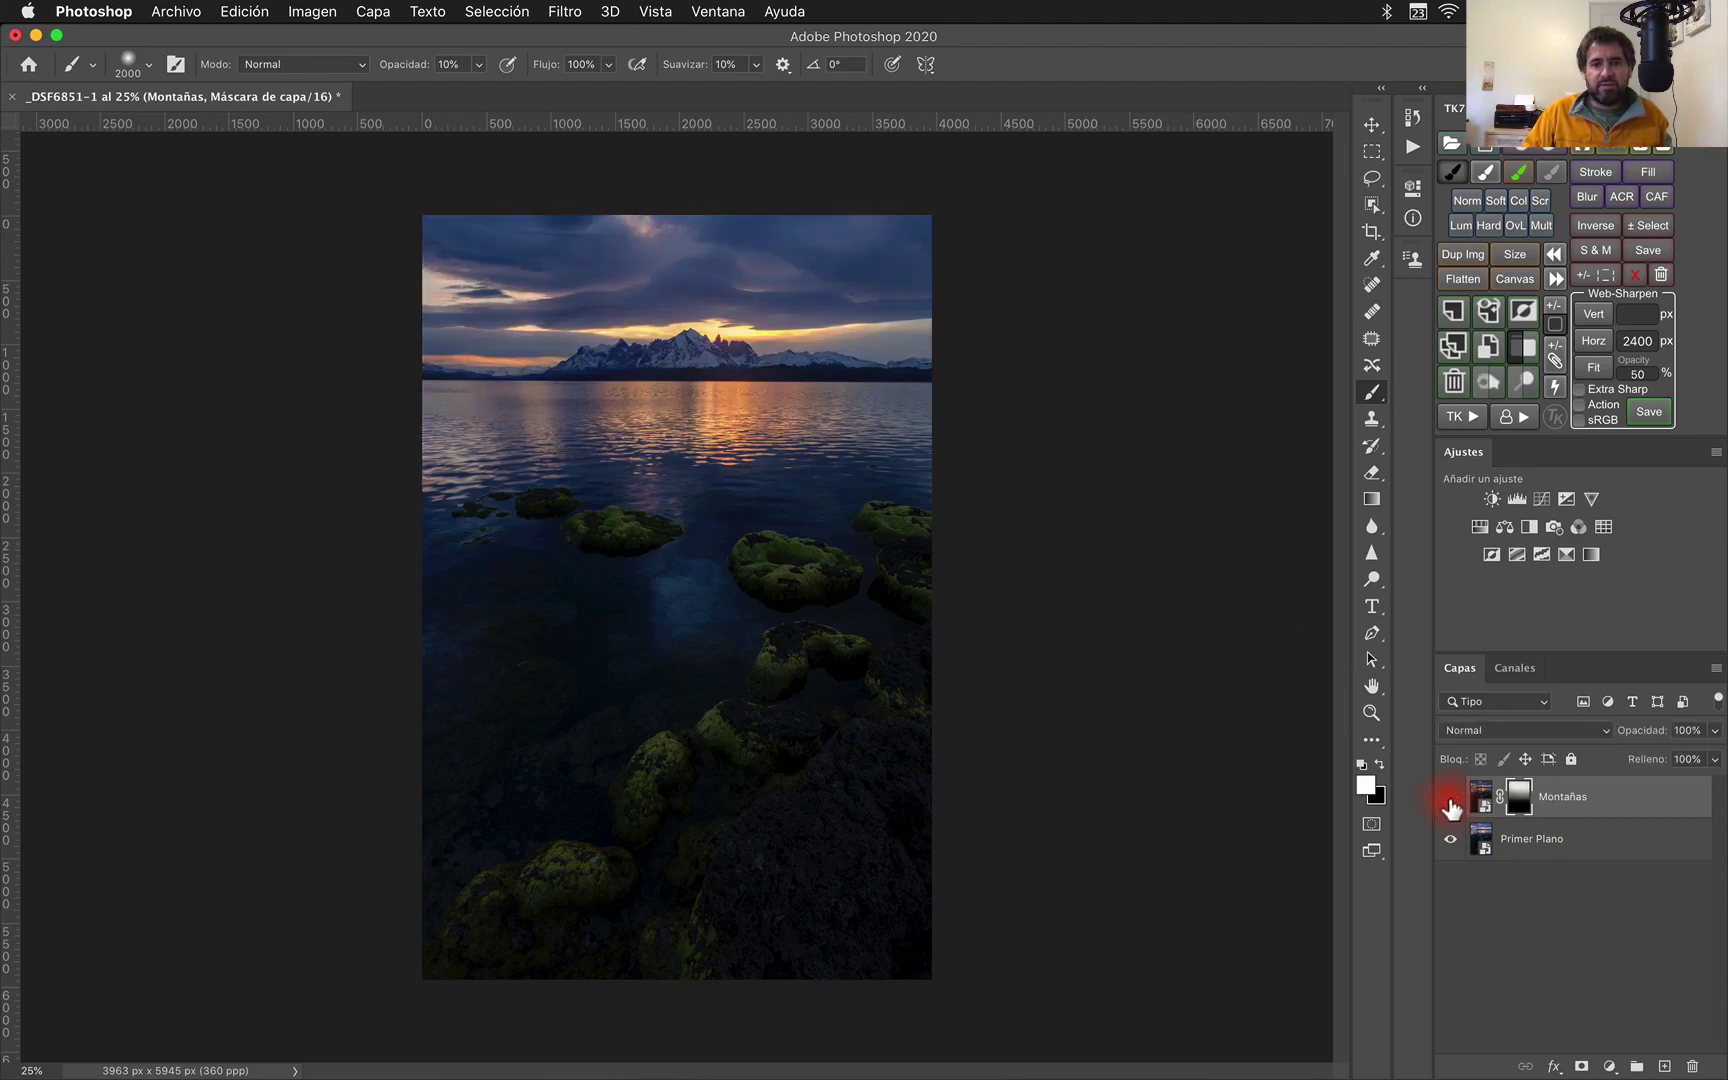
{"action": "left_click", "coordinate": [1450, 800]}
{"action": "left_click", "coordinate": [1450, 800]}
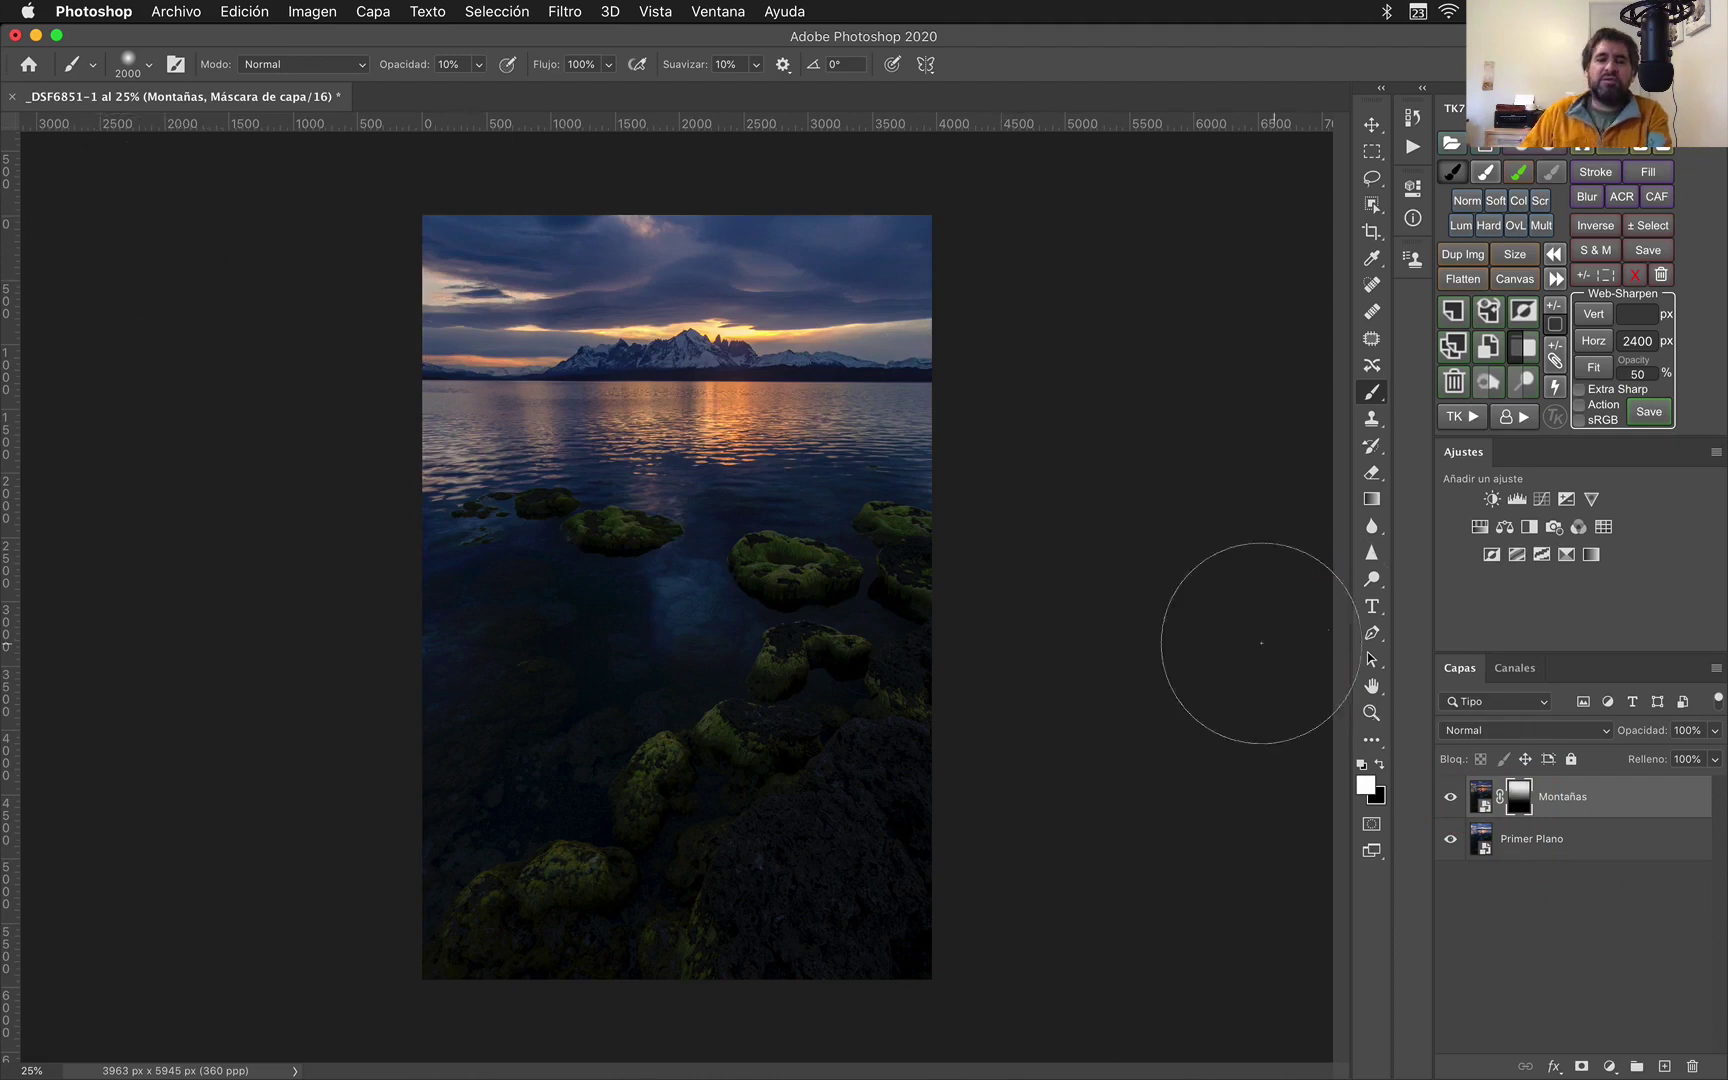
{"action": "left_click", "coordinate": [1450, 798]}
{"action": "left_click", "coordinate": [1635, 815]}
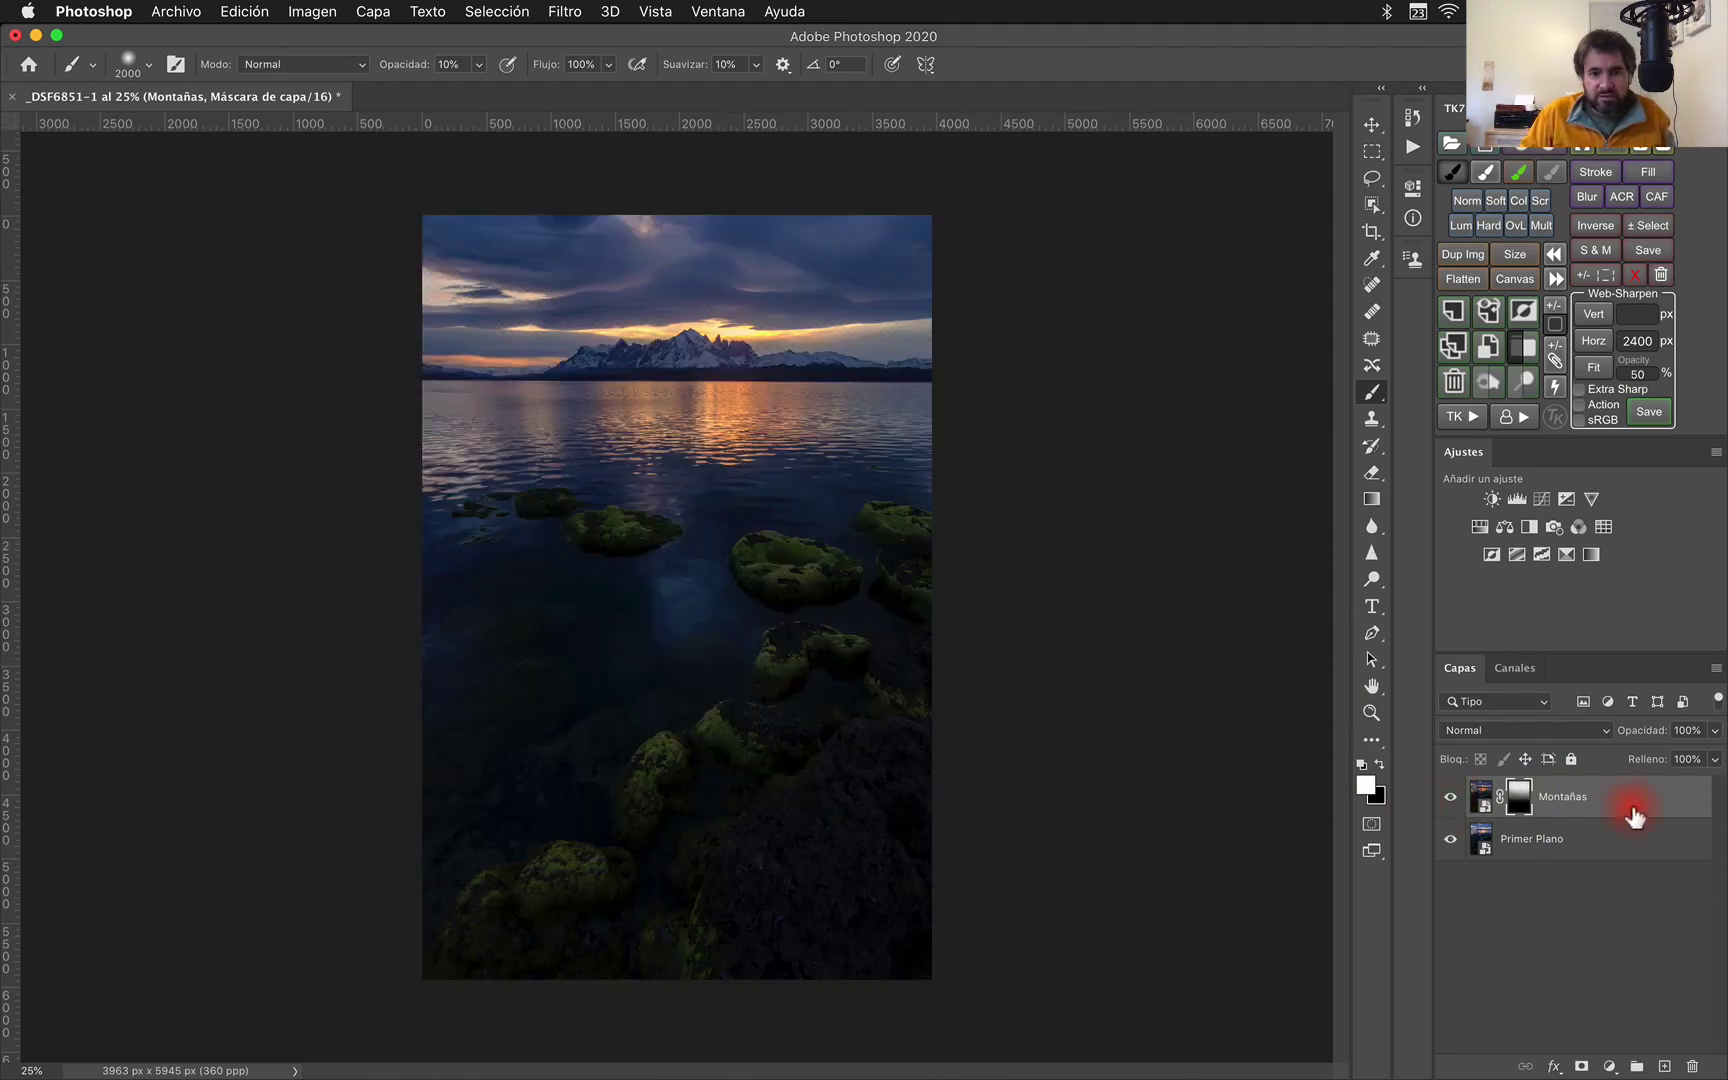
{"action": "left_click", "coordinate": [1518, 800]}
{"action": "left_click", "coordinate": [1518, 800], "text": "alt"}
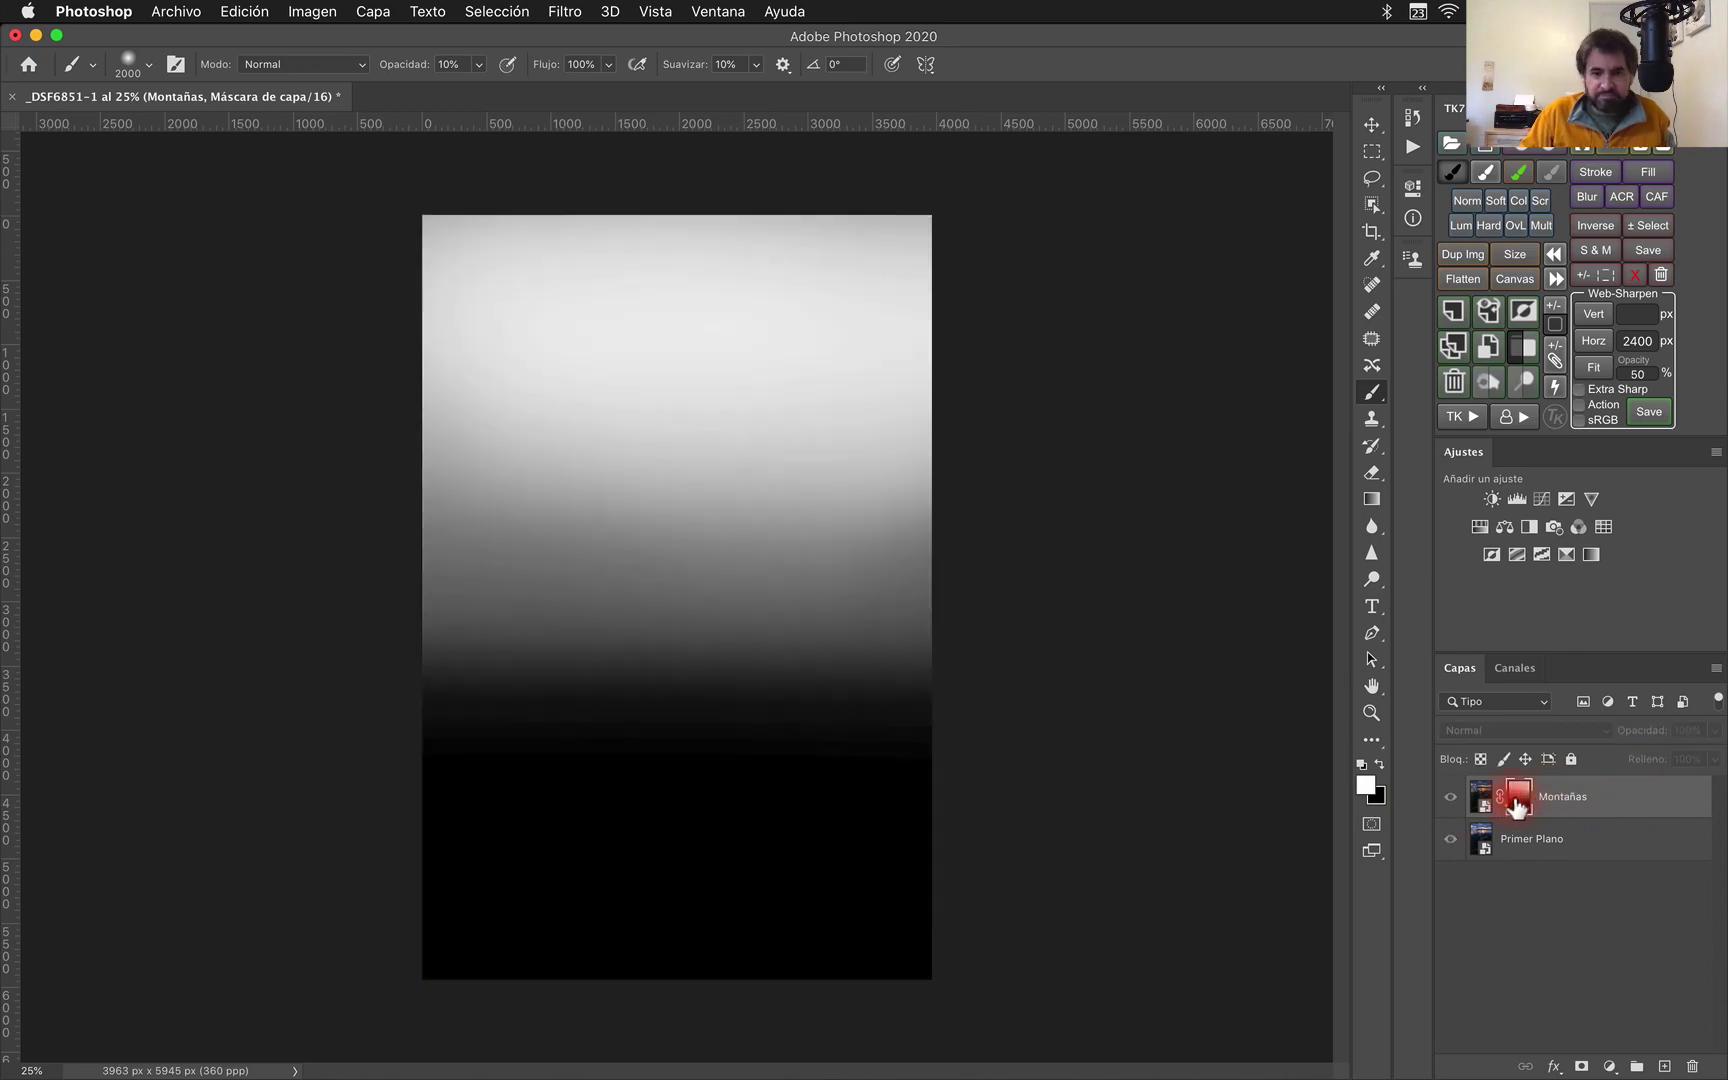
{"action": "left_click", "coordinate": [1518, 800], "text": "alt"}
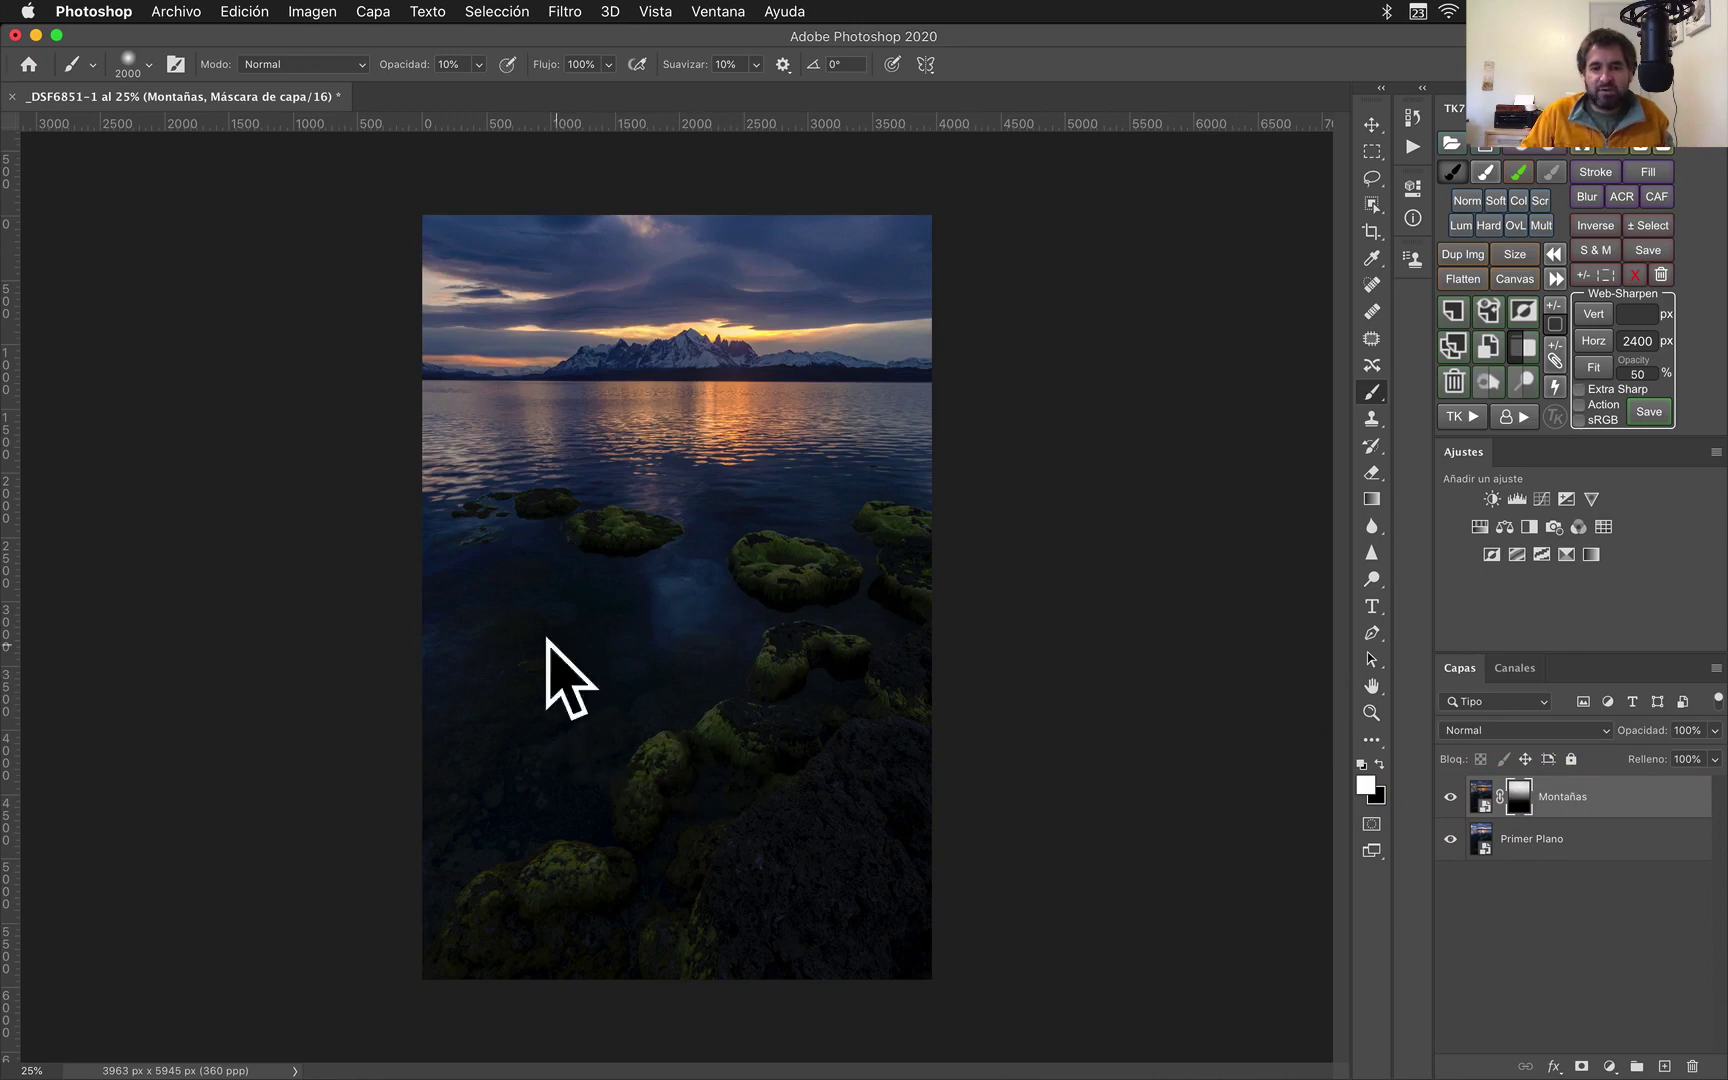
{"action": "left_click", "coordinate": [605, 711]}
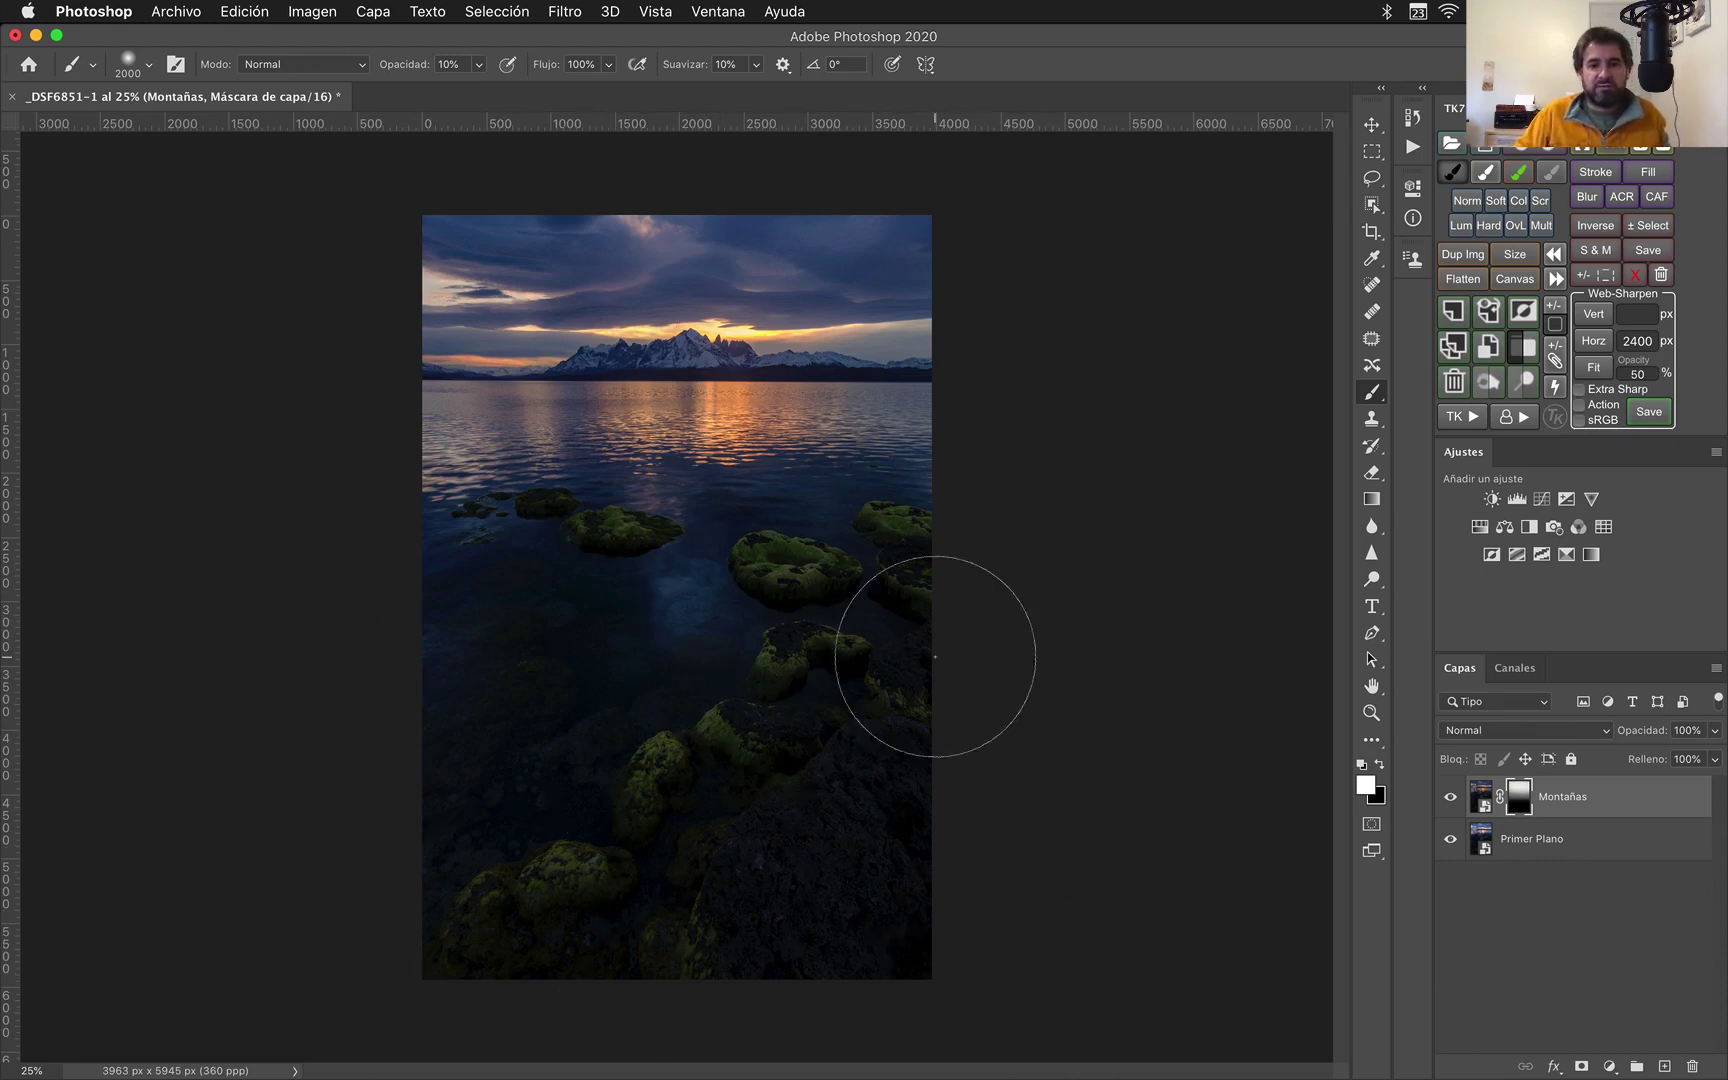
- Lower the brush opacity to 3% and toggle Montañas to compare the blend
{"action": "left_click", "coordinate": [479, 64]}
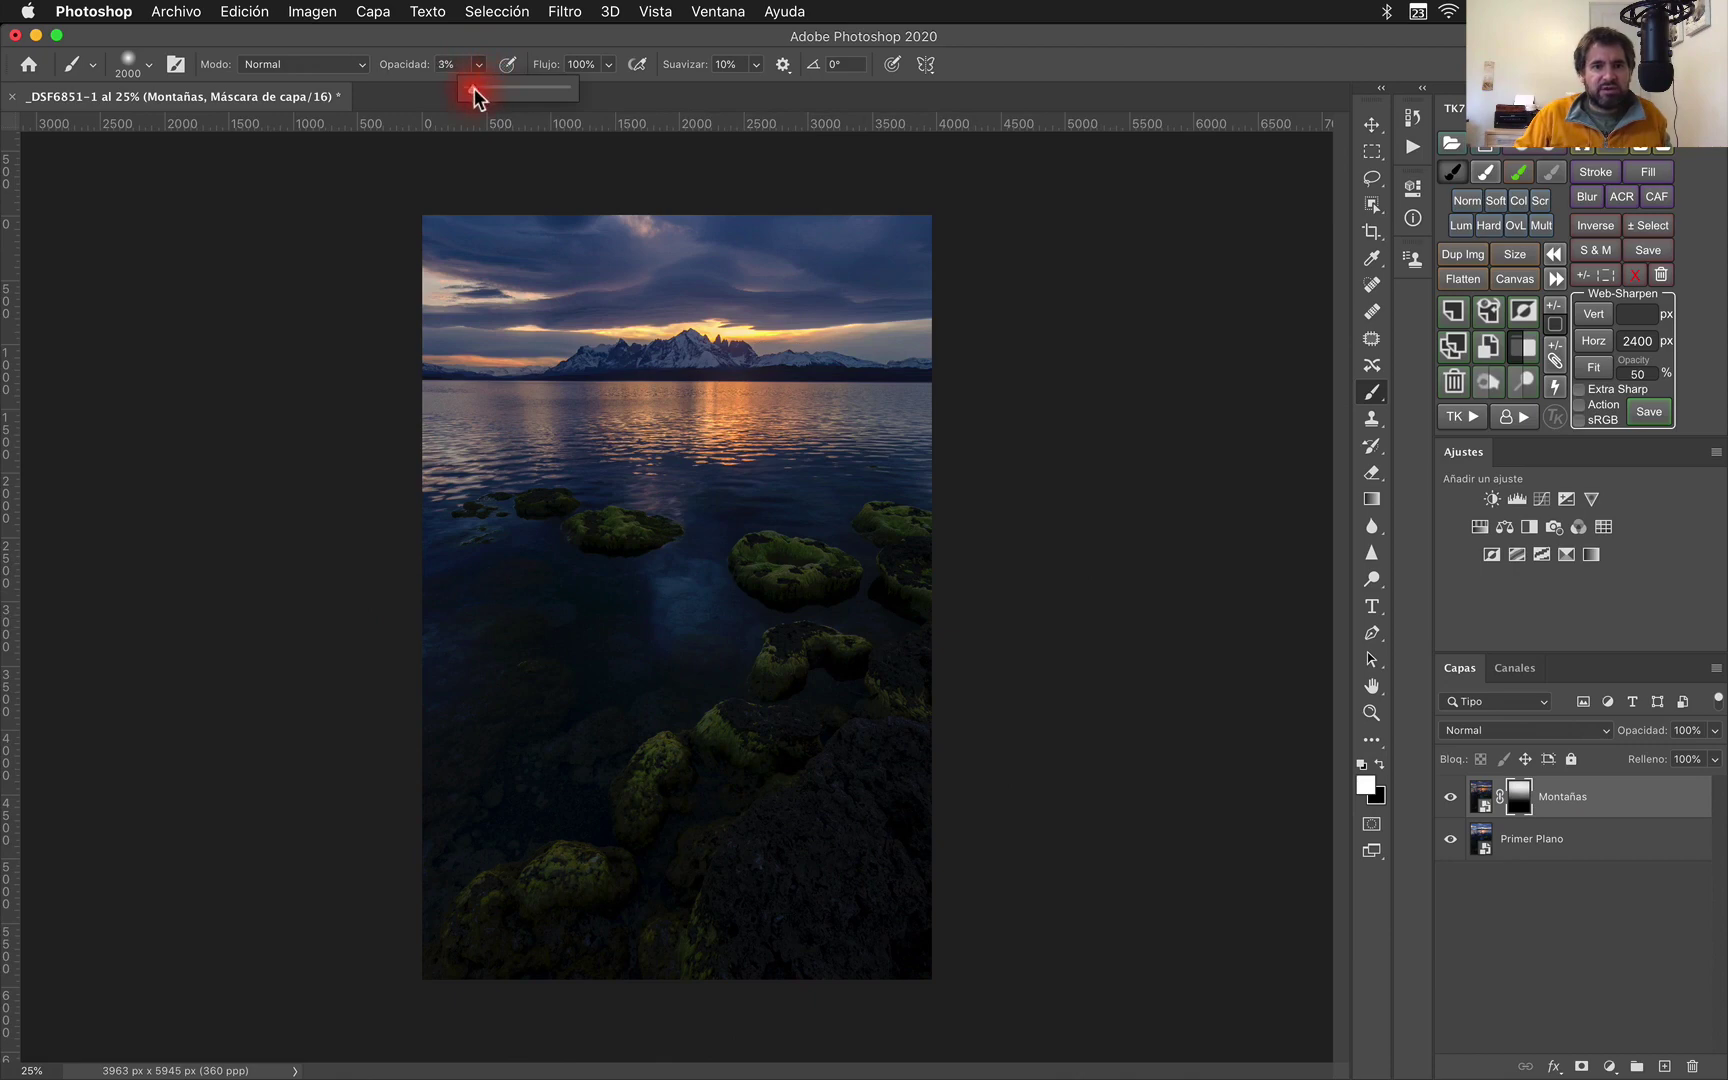
{"action": "left_click", "coordinate": [474, 97]}
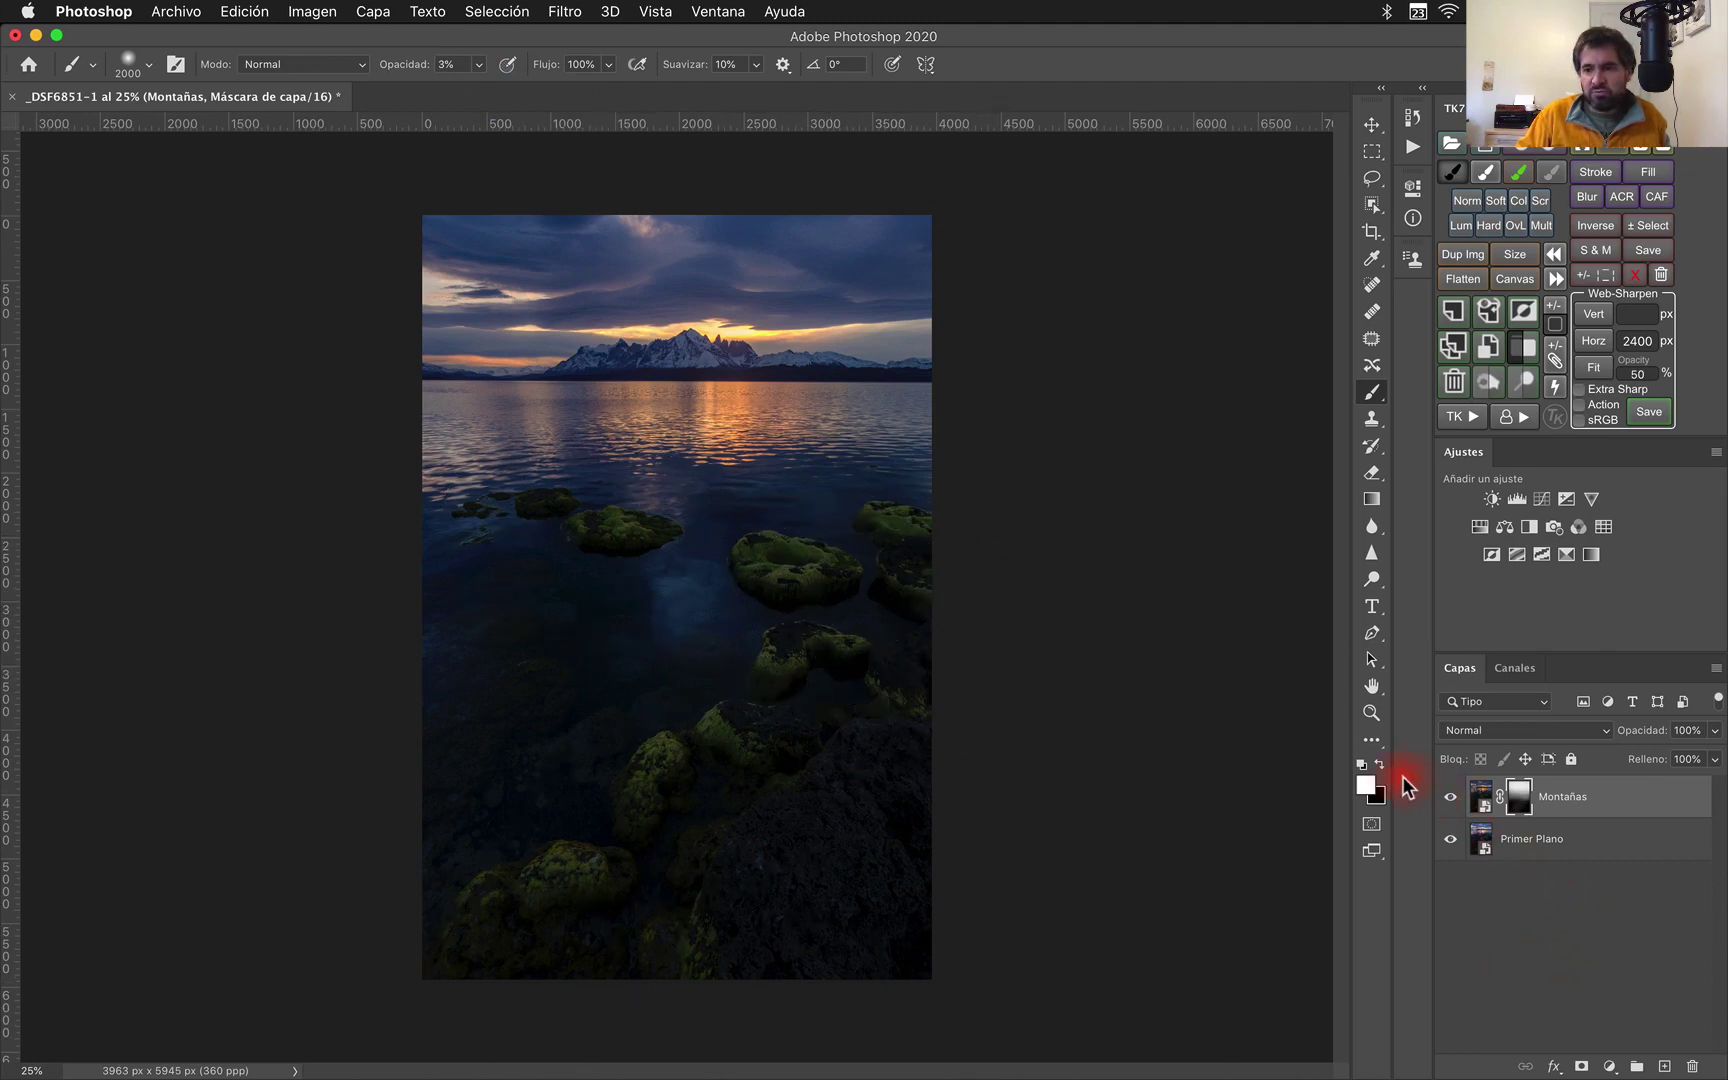
{"action": "left_click", "coordinate": [1452, 797]}
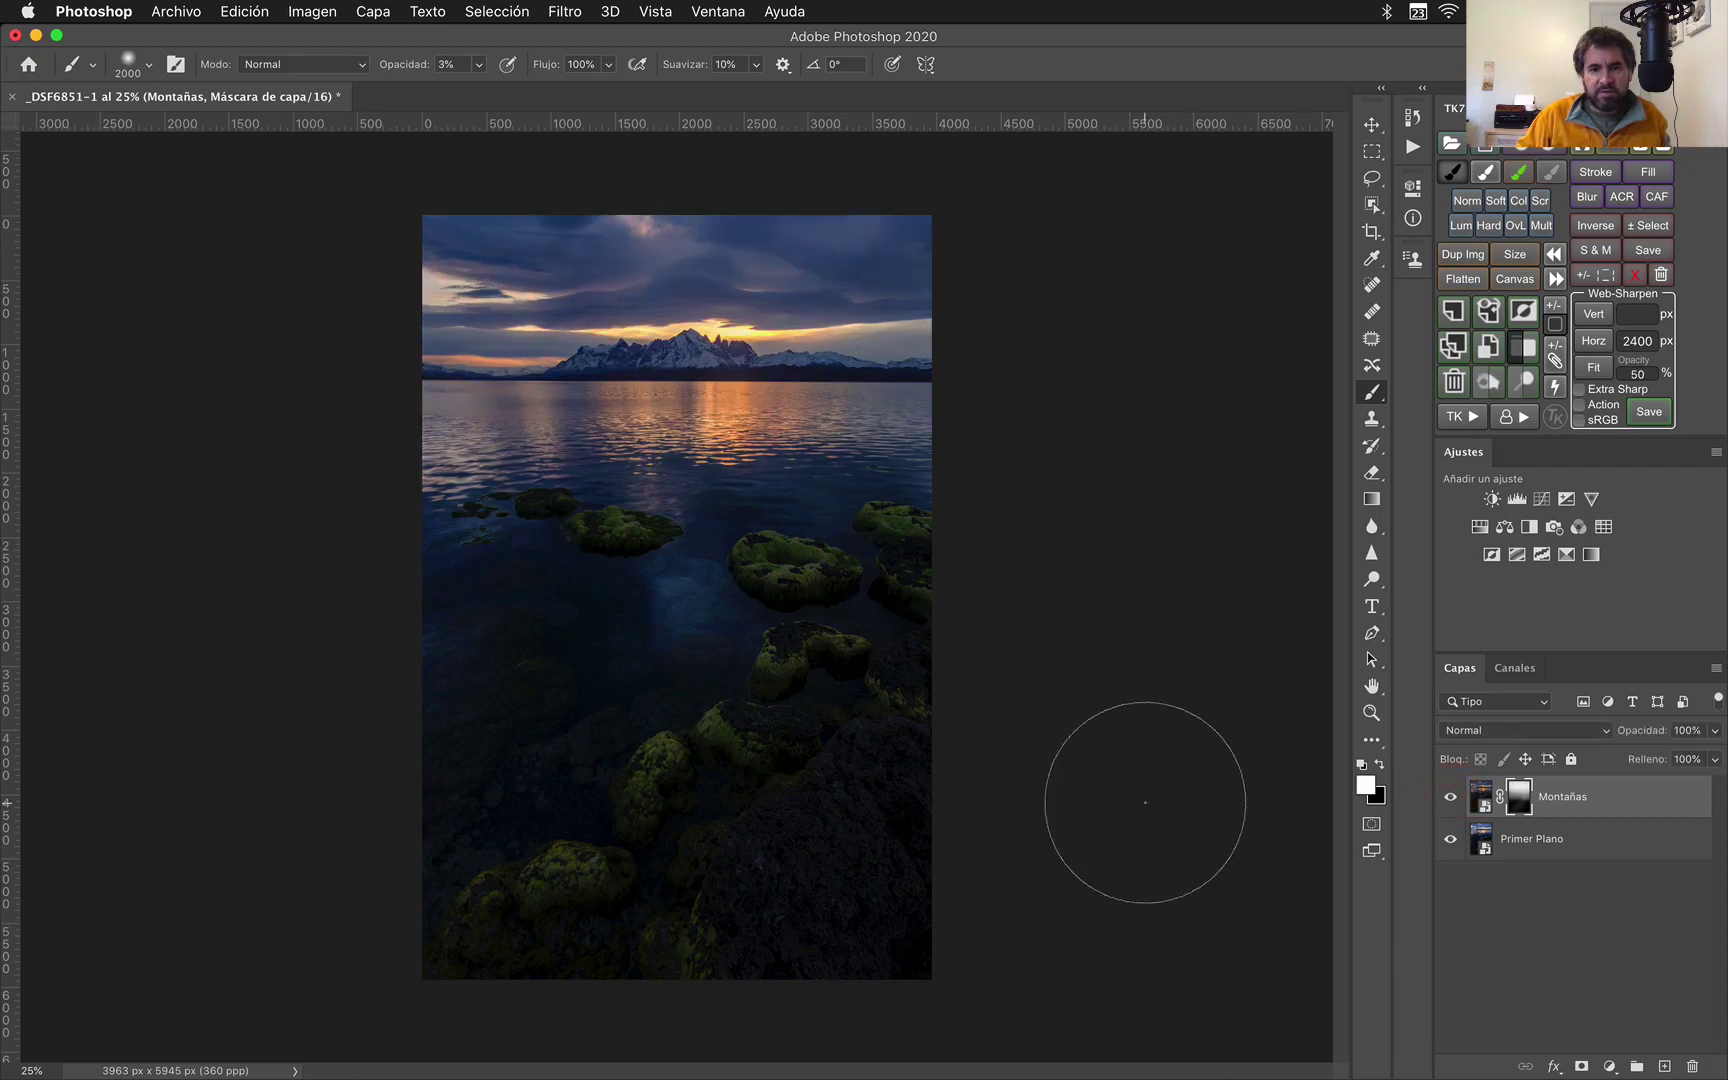
{"action": "left_click", "coordinate": [1452, 797]}
{"action": "left_click", "coordinate": [1452, 797]}
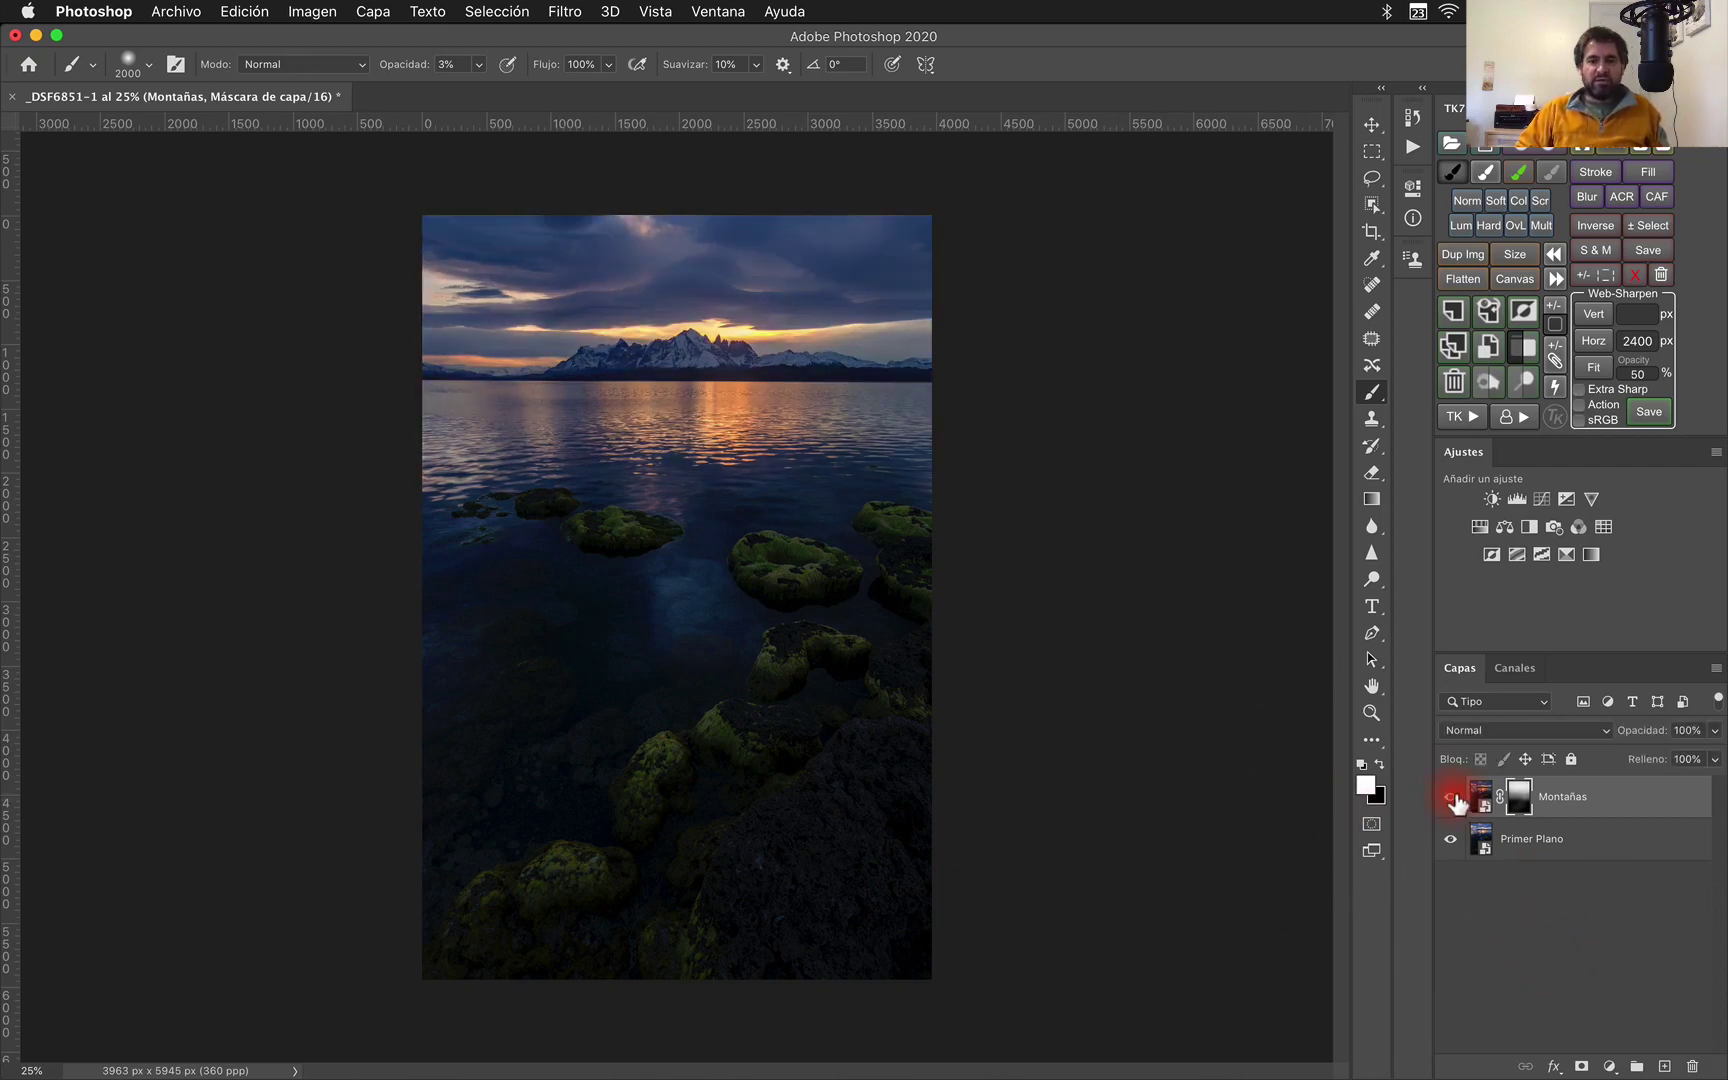
{"action": "left_click", "coordinate": [1452, 797]}
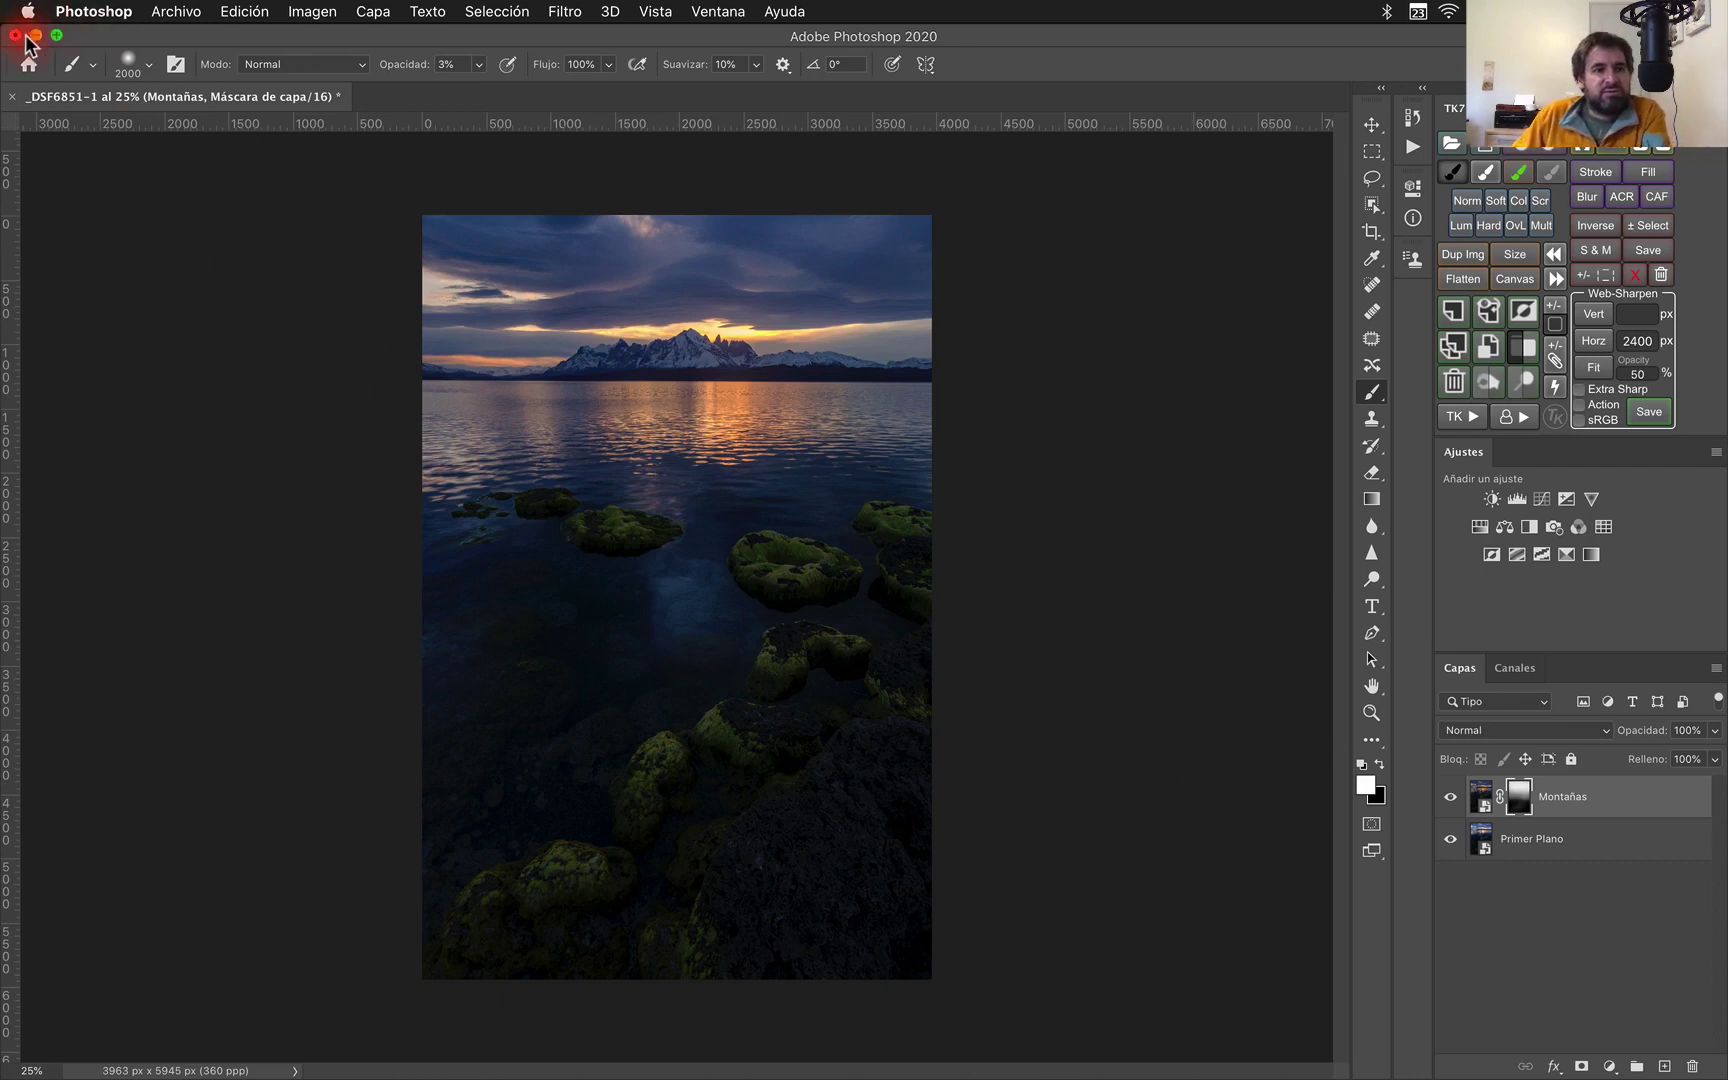
- Close the Photoshop document without saving, hide the photo browser, and bring Capture One 20 forward
{"action": "left_click", "coordinate": [16, 97]}
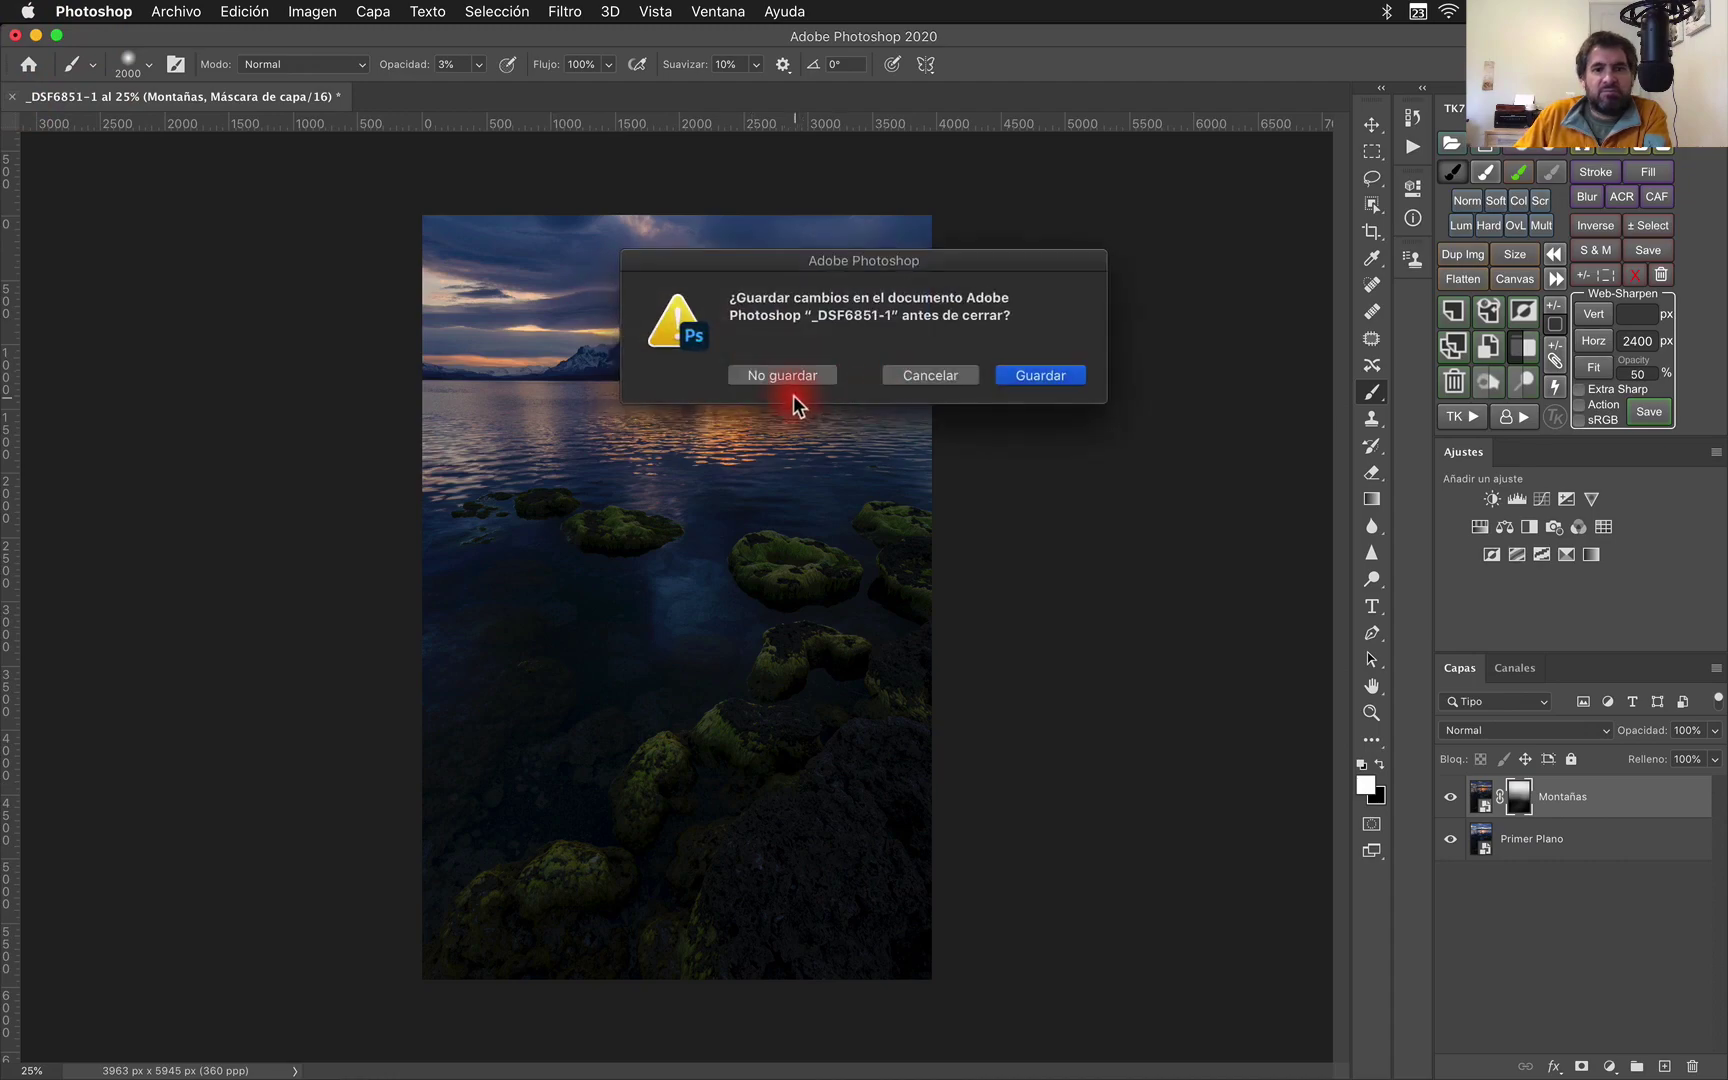
{"action": "left_click", "coordinate": [788, 378]}
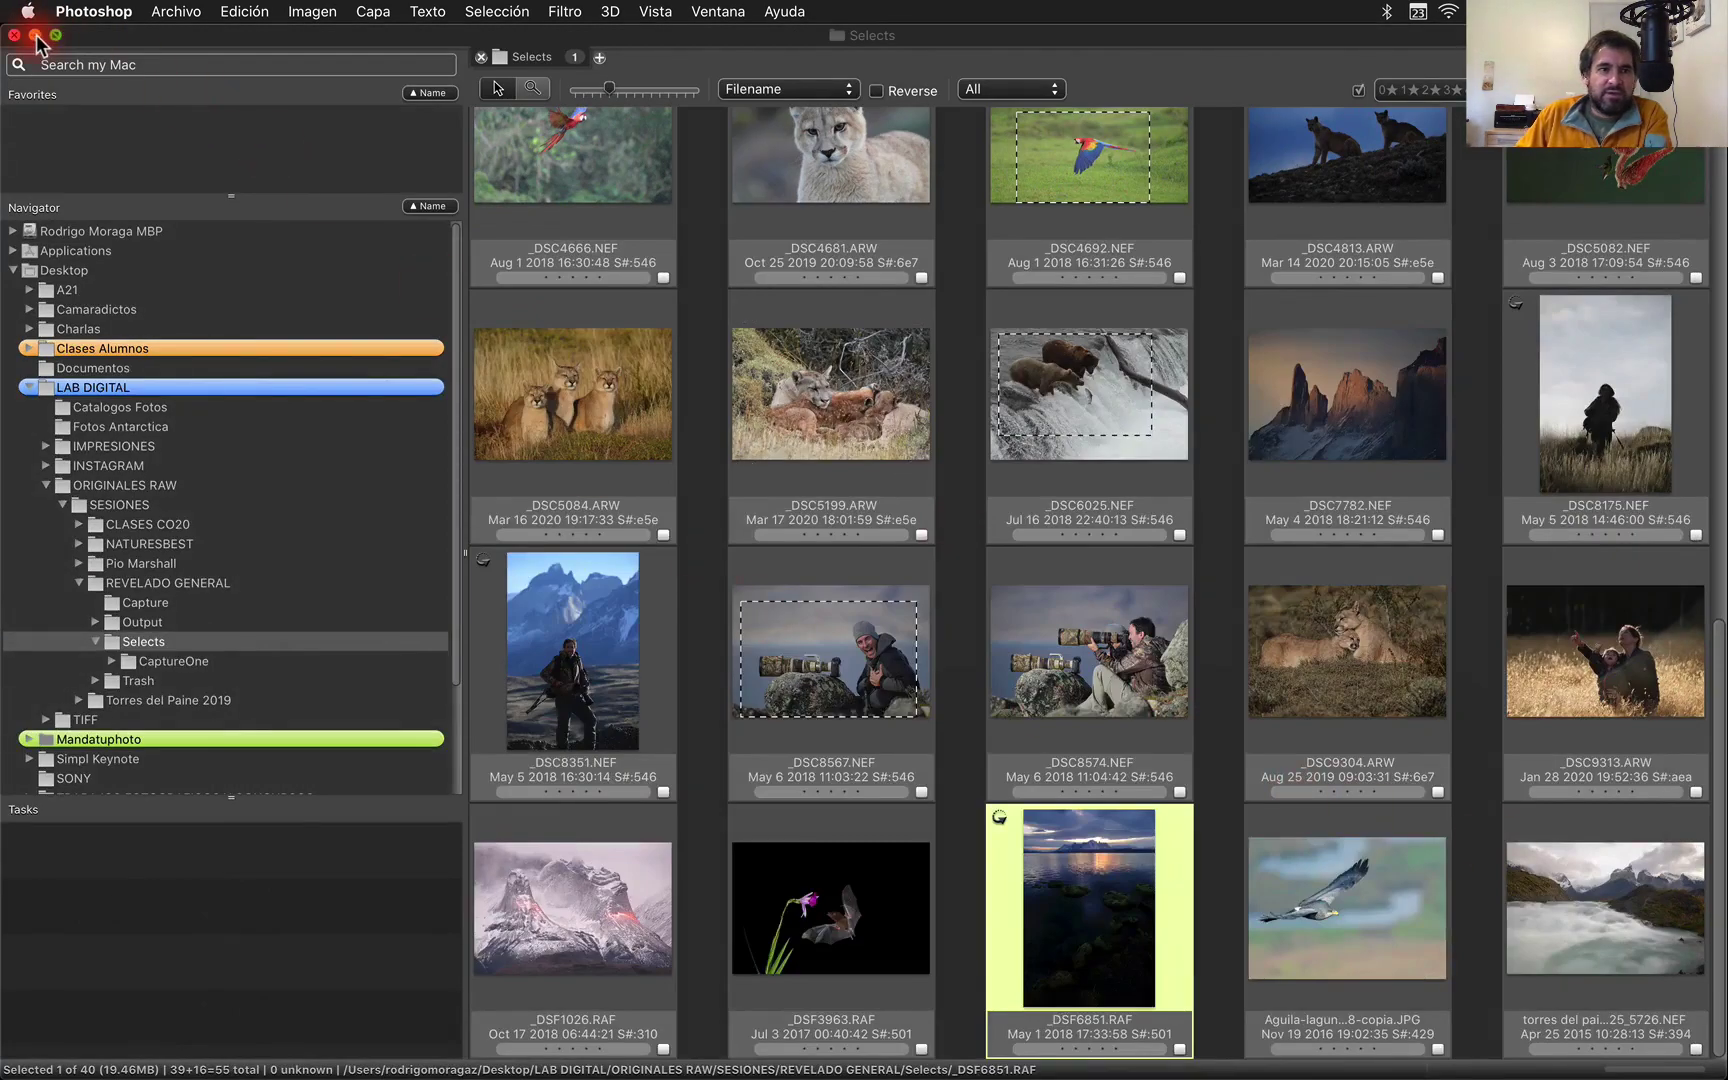
{"action": "left_click", "coordinate": [35, 35]}
{"action": "left_click", "coordinate": [1504, 694]}
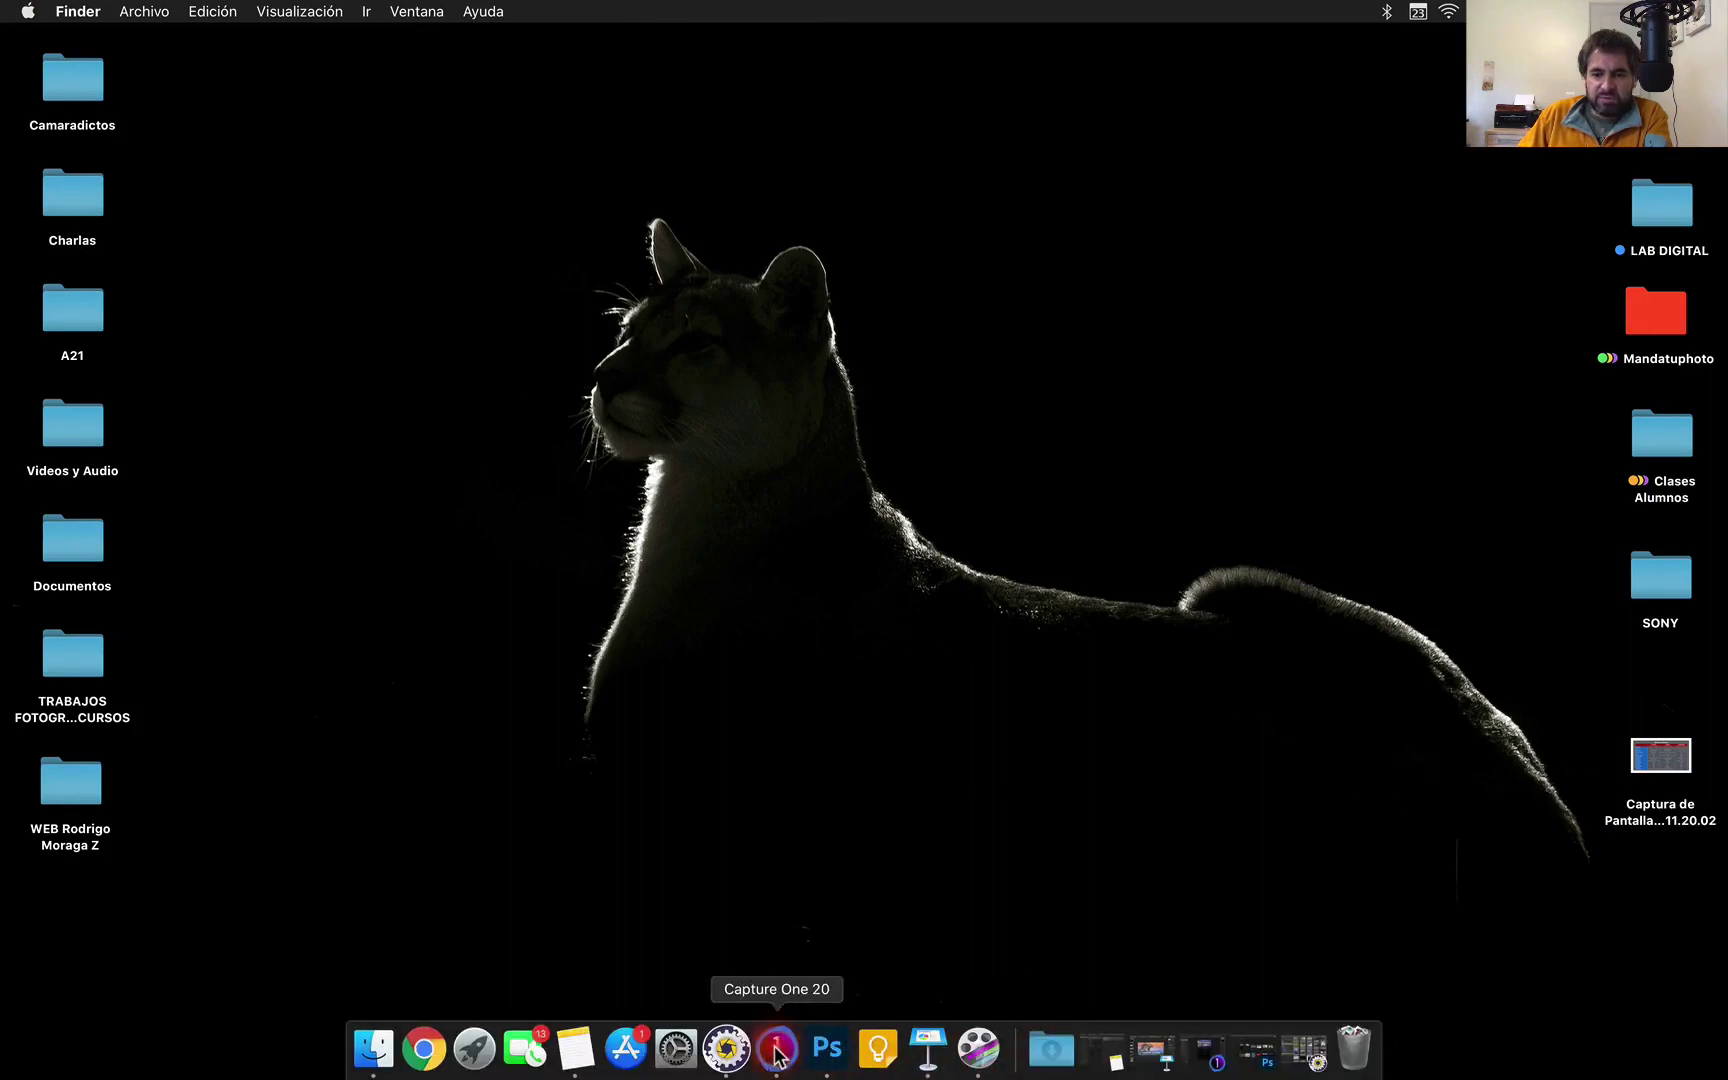
{"action": "left_click", "coordinate": [777, 1050]}
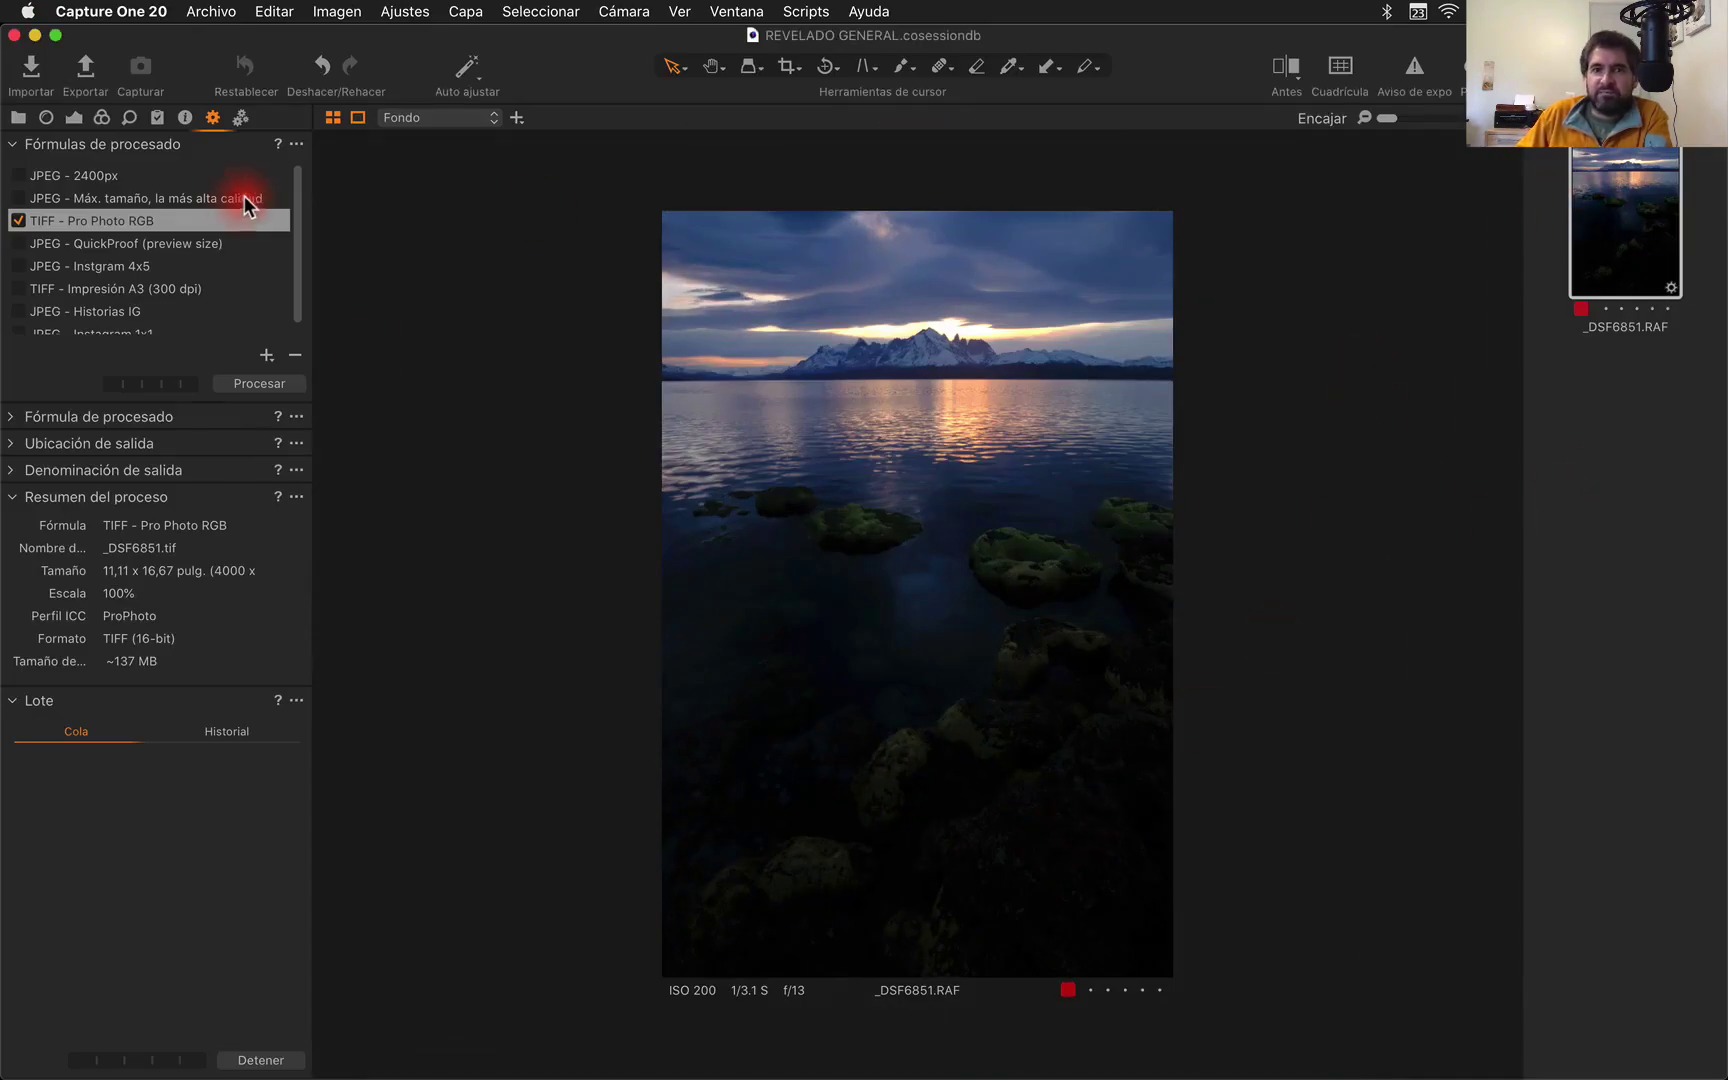
- Create a new variant of _DSF6851.RAF and clear the Rojo label filter in the Library
{"action": "right_click", "coordinate": [1648, 234]}
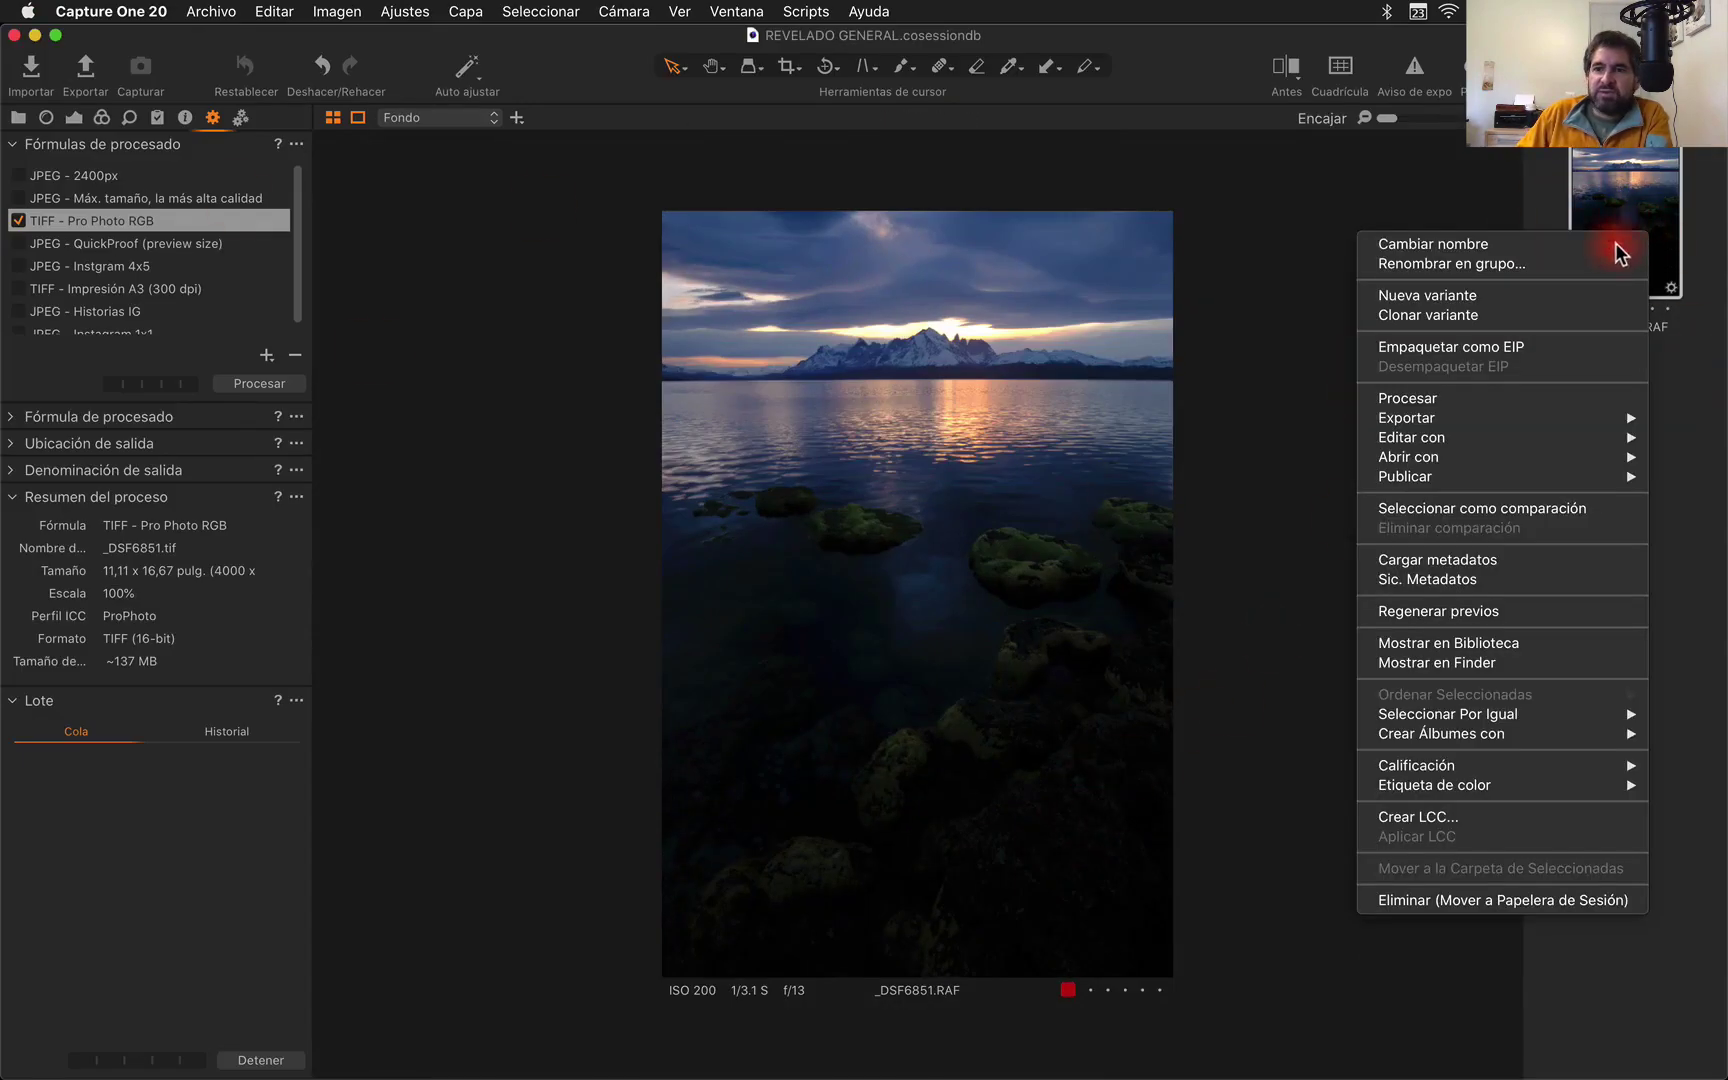
{"action": "left_click", "coordinate": [1610, 292]}
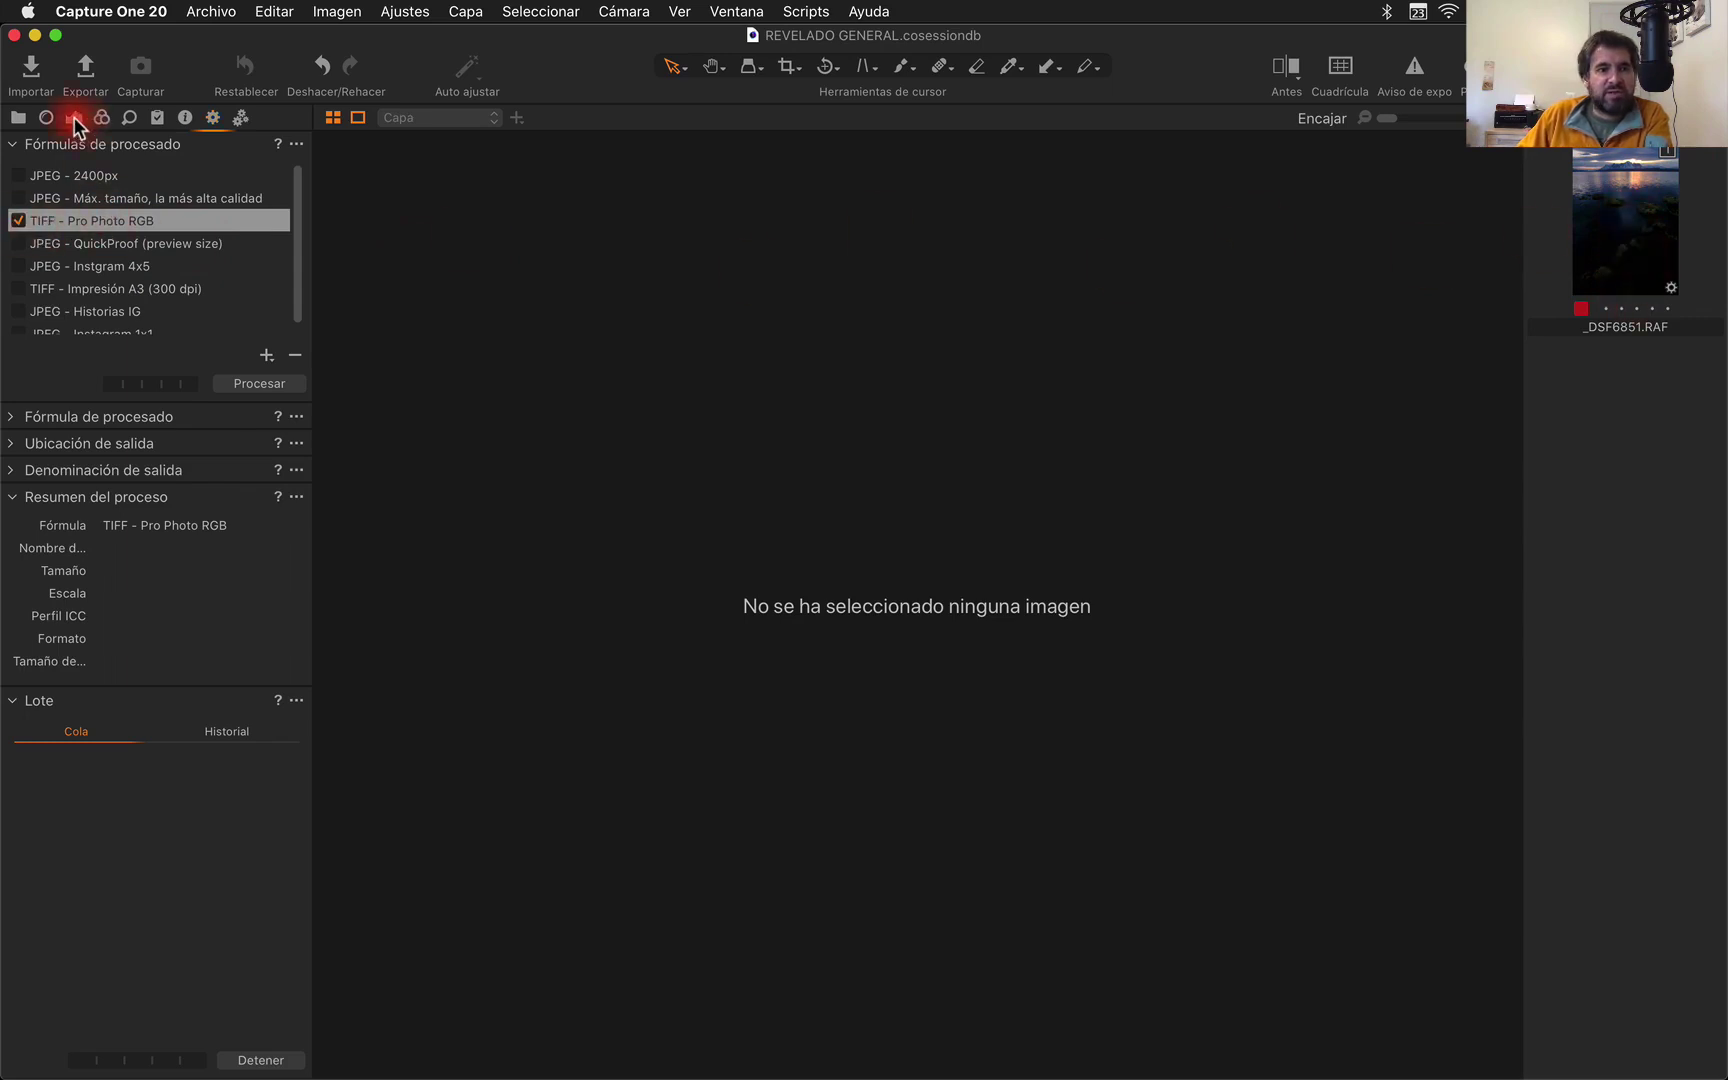
{"action": "left_click", "coordinate": [18, 117]}
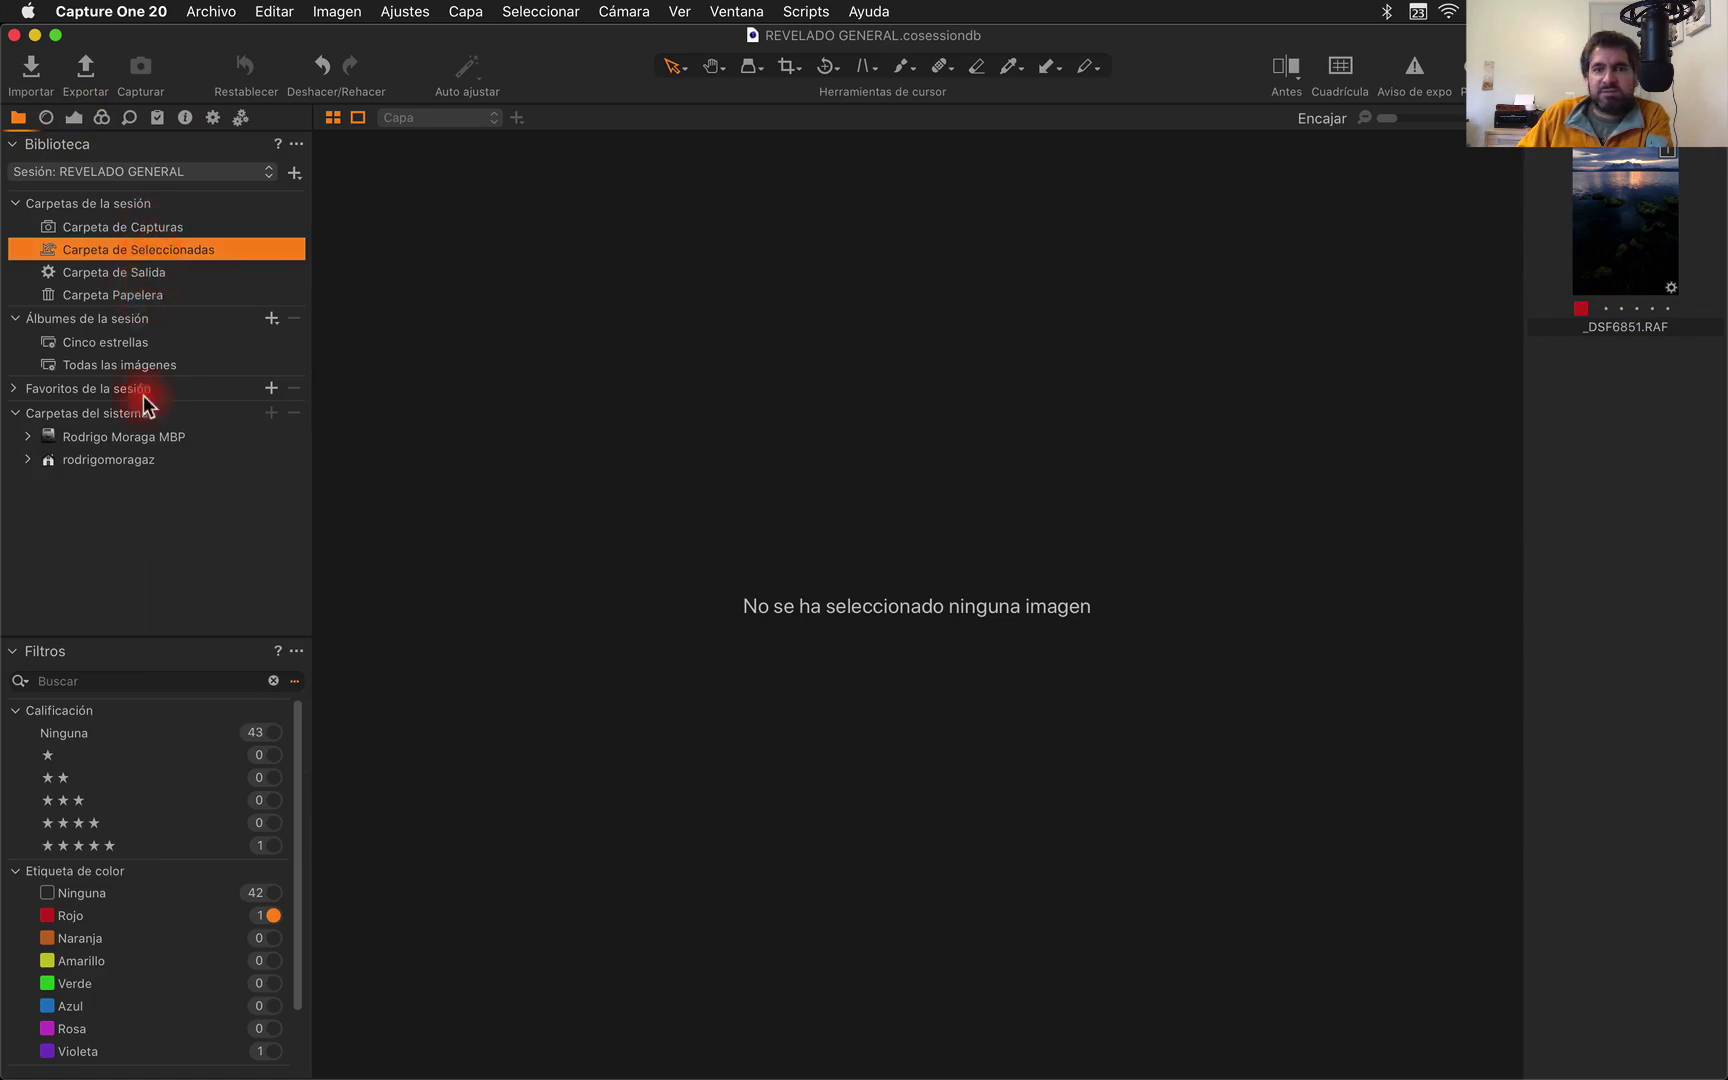
{"action": "left_click", "coordinate": [275, 922]}
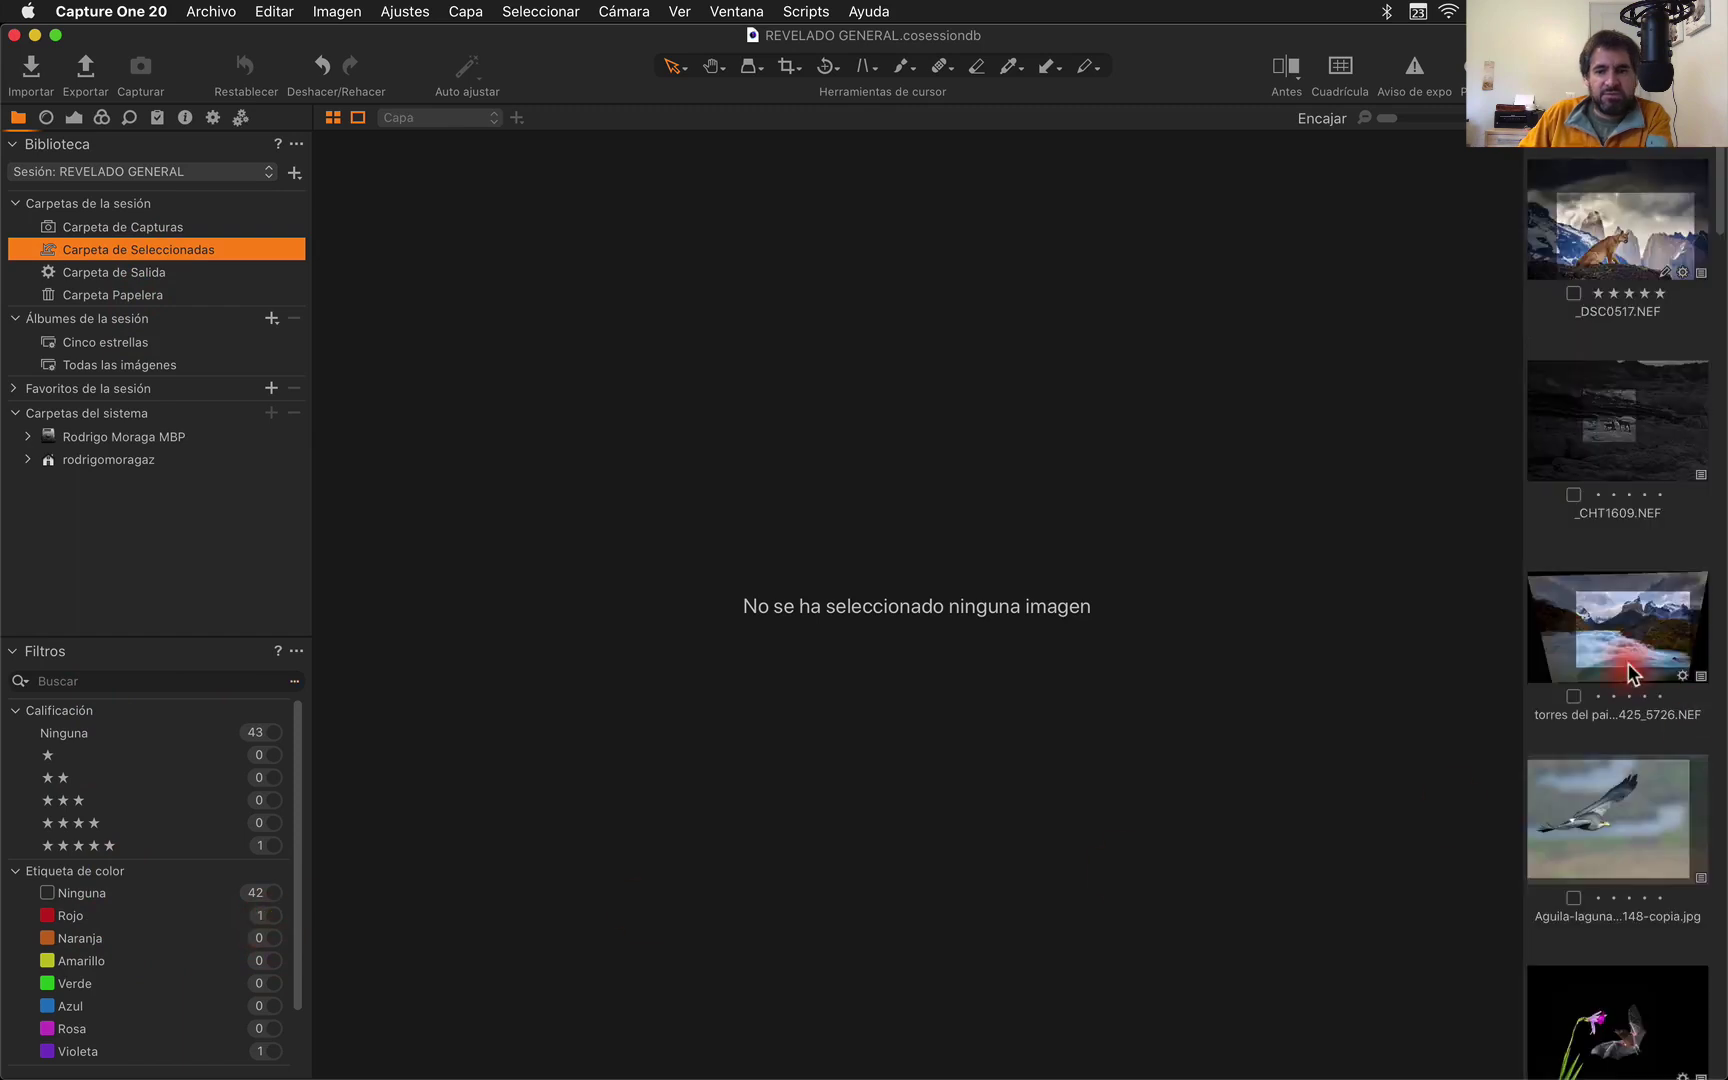
{"action": "scroll", "coordinate": [1629, 667], "scroll_direction": "down", "scroll_amount": 3}
- Select the first, red-labelled _DSF6851.RAF variant in the browser
{"action": "left_click", "coordinate": [1638, 598]}
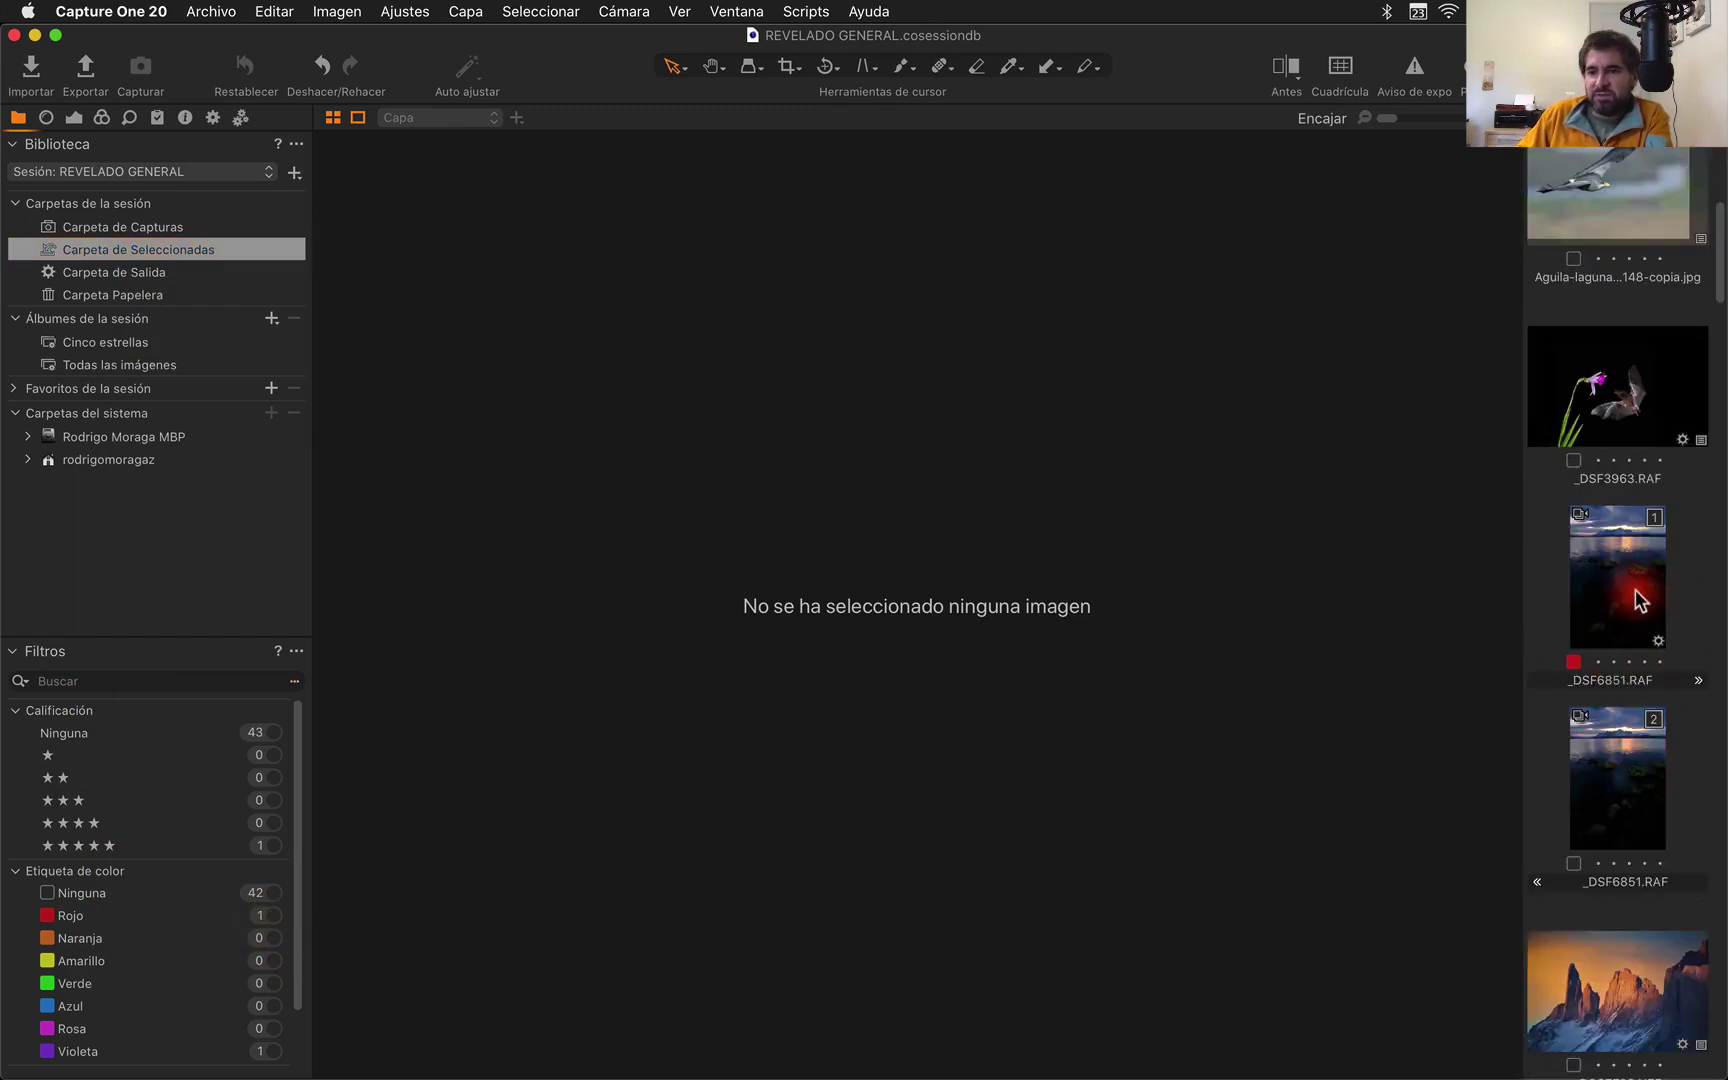
{"action": "left_click", "coordinate": [1616, 778]}
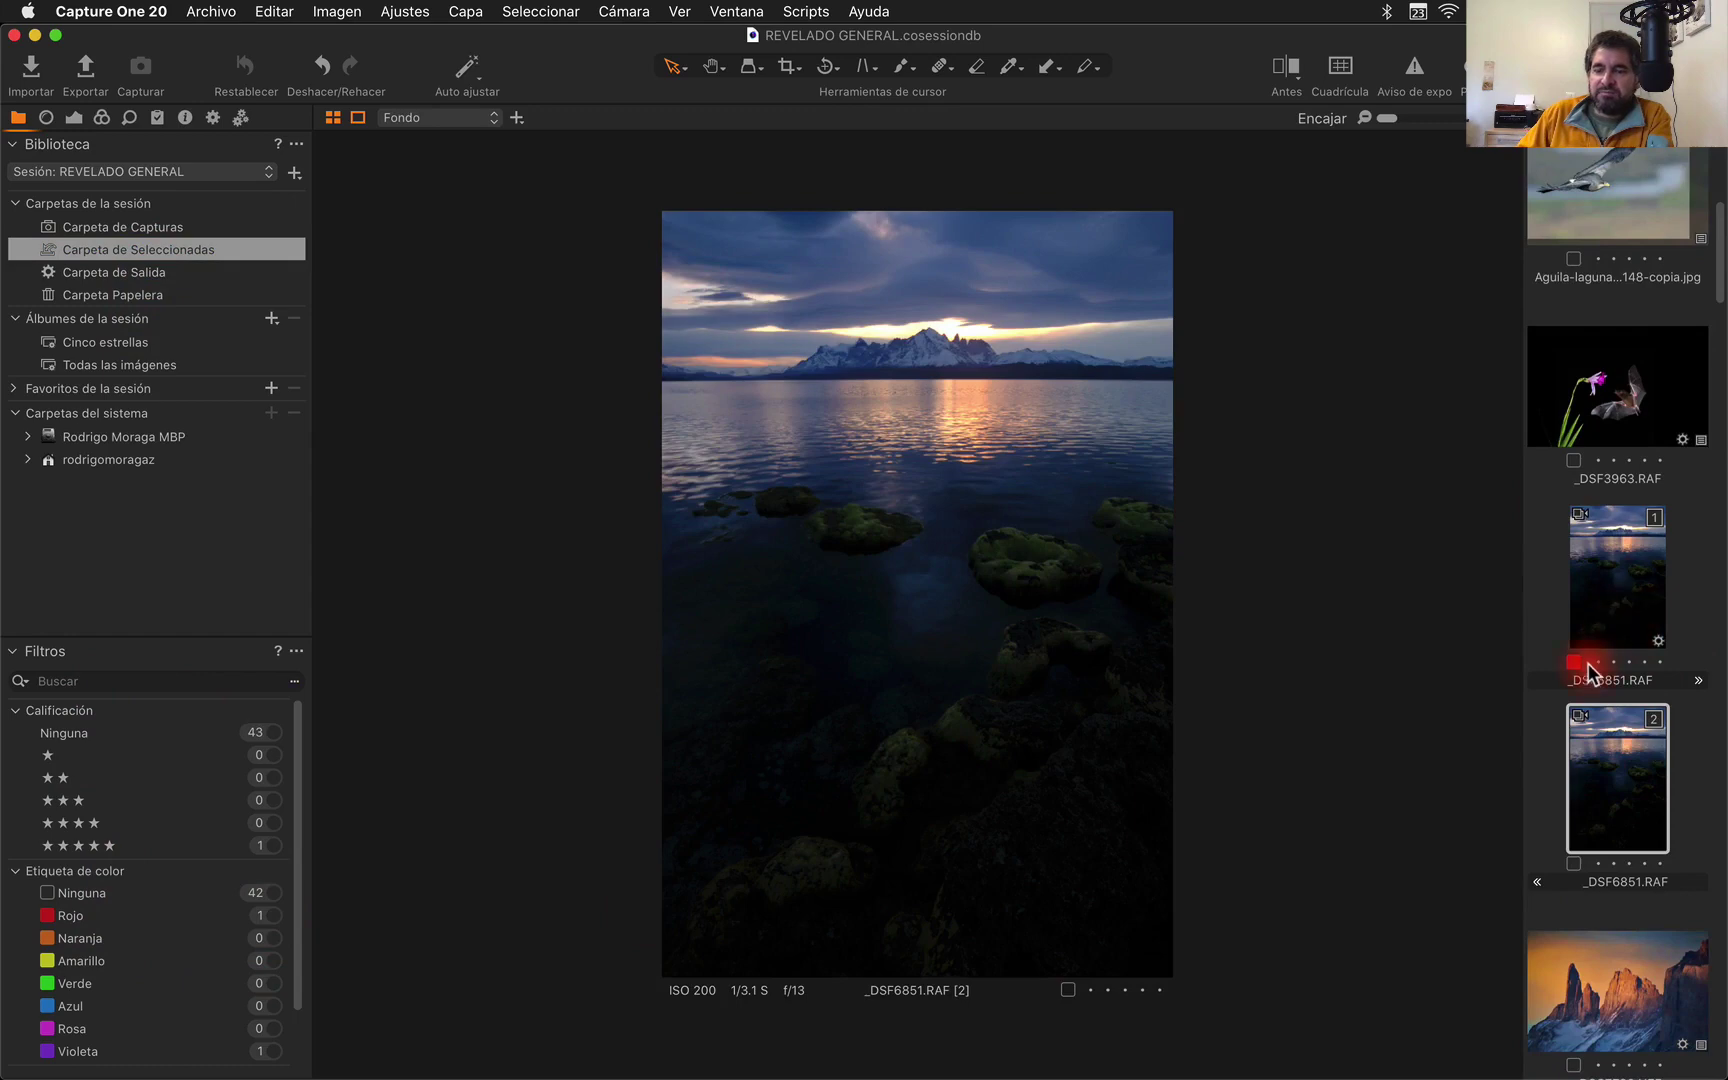
{"action": "left_click", "coordinate": [1615, 599]}
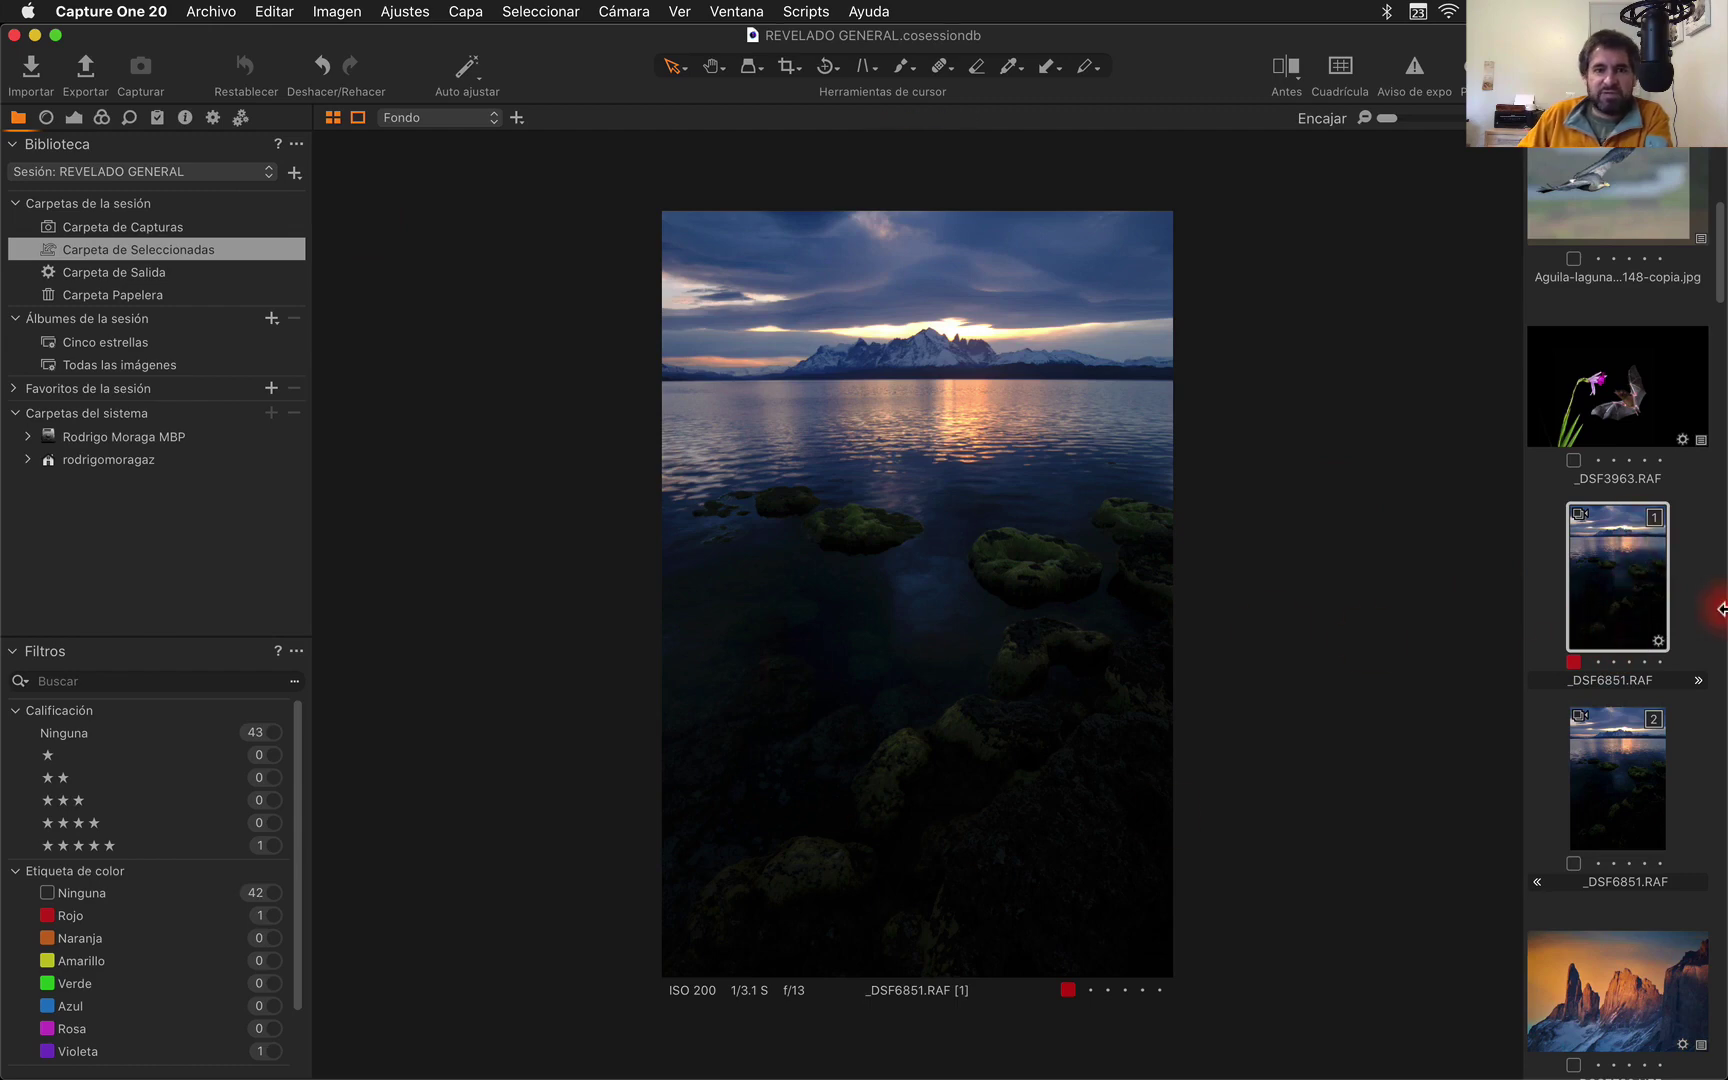
{"action": "left_click", "coordinate": [1625, 606], "text": "super"}
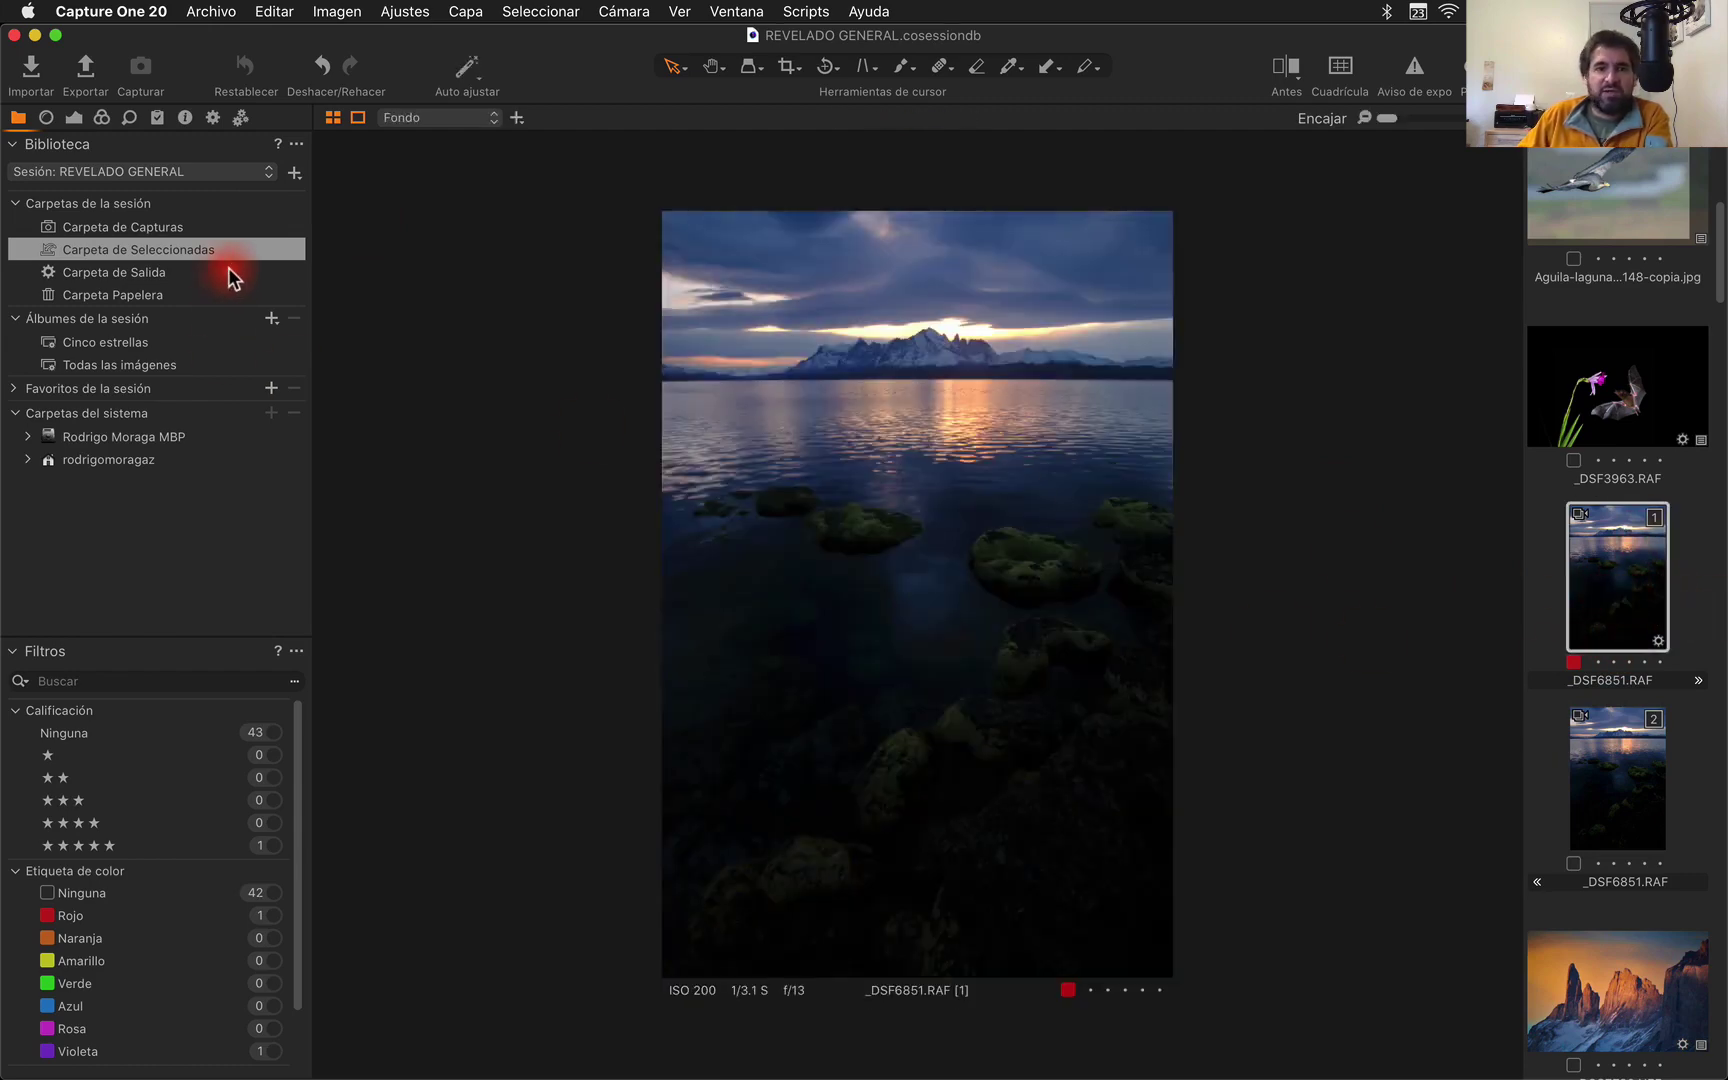
{"action": "left_click", "coordinate": [75, 118]}
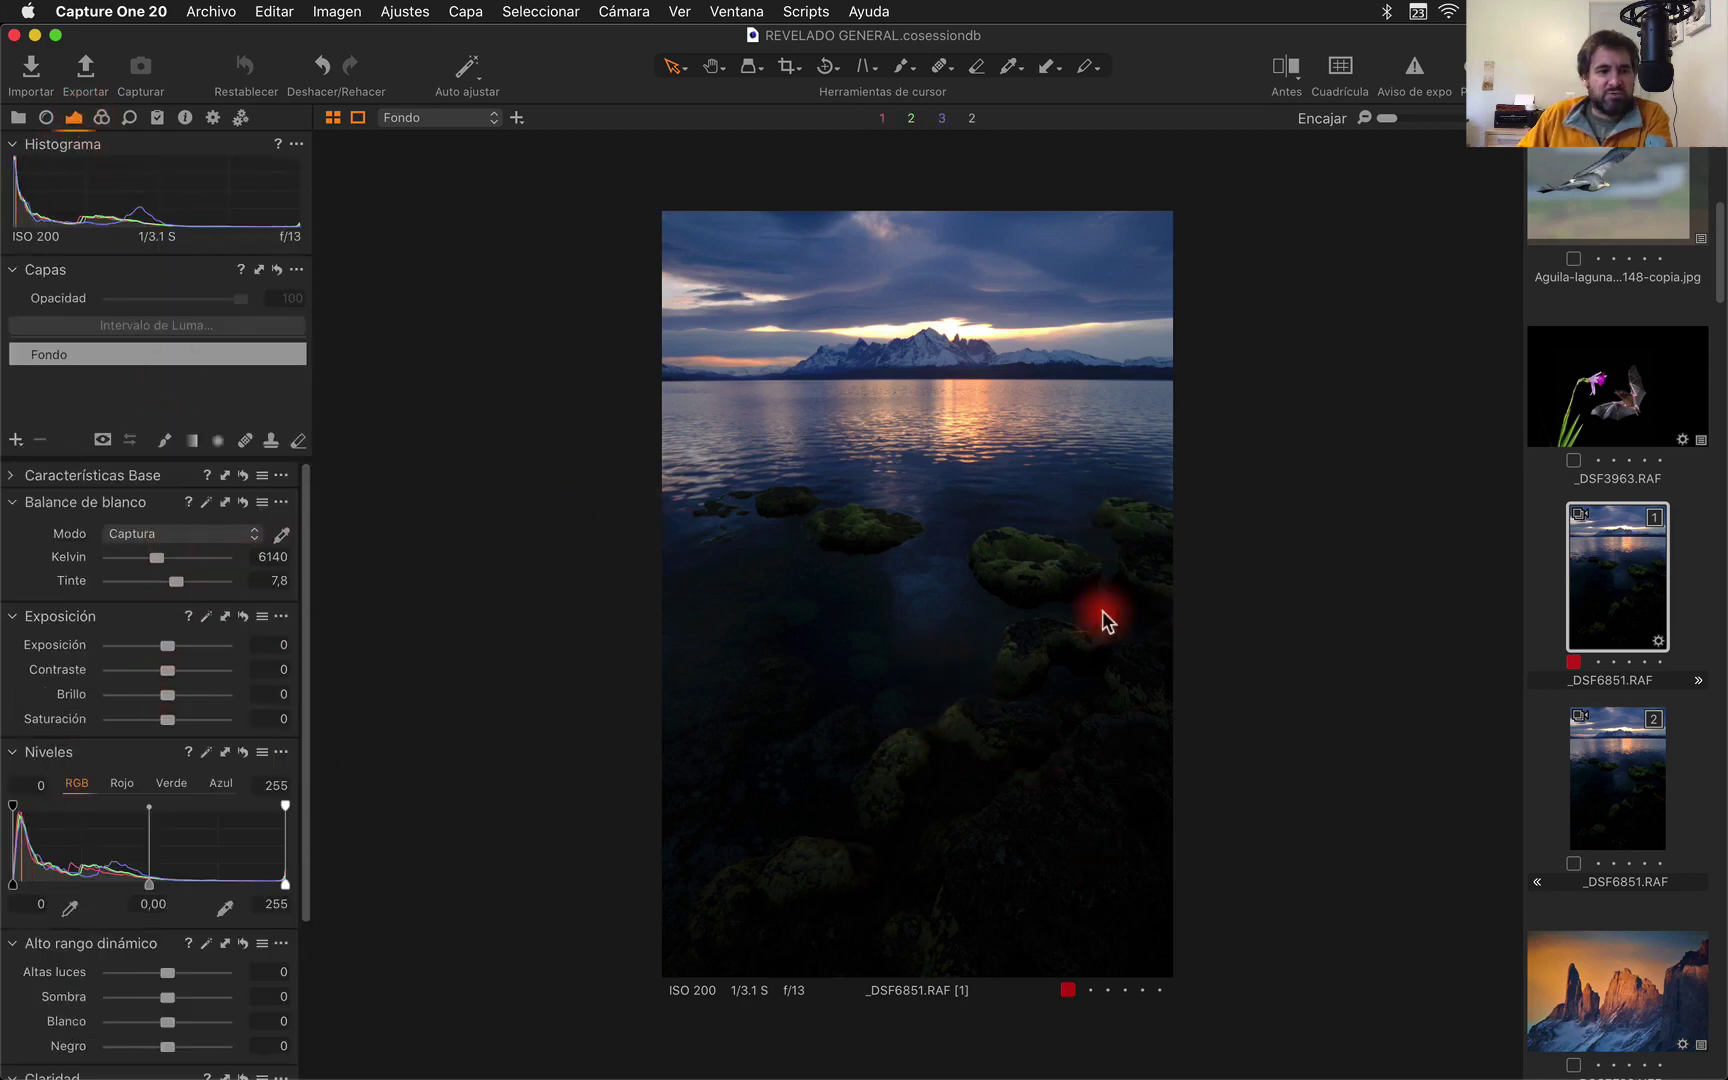
- Set the first variant's exposure to 0,62, highlights to -38 and whites to 11
{"action": "left_click_drag", "start_coordinate": [167, 647], "coordinate": [173, 720]}
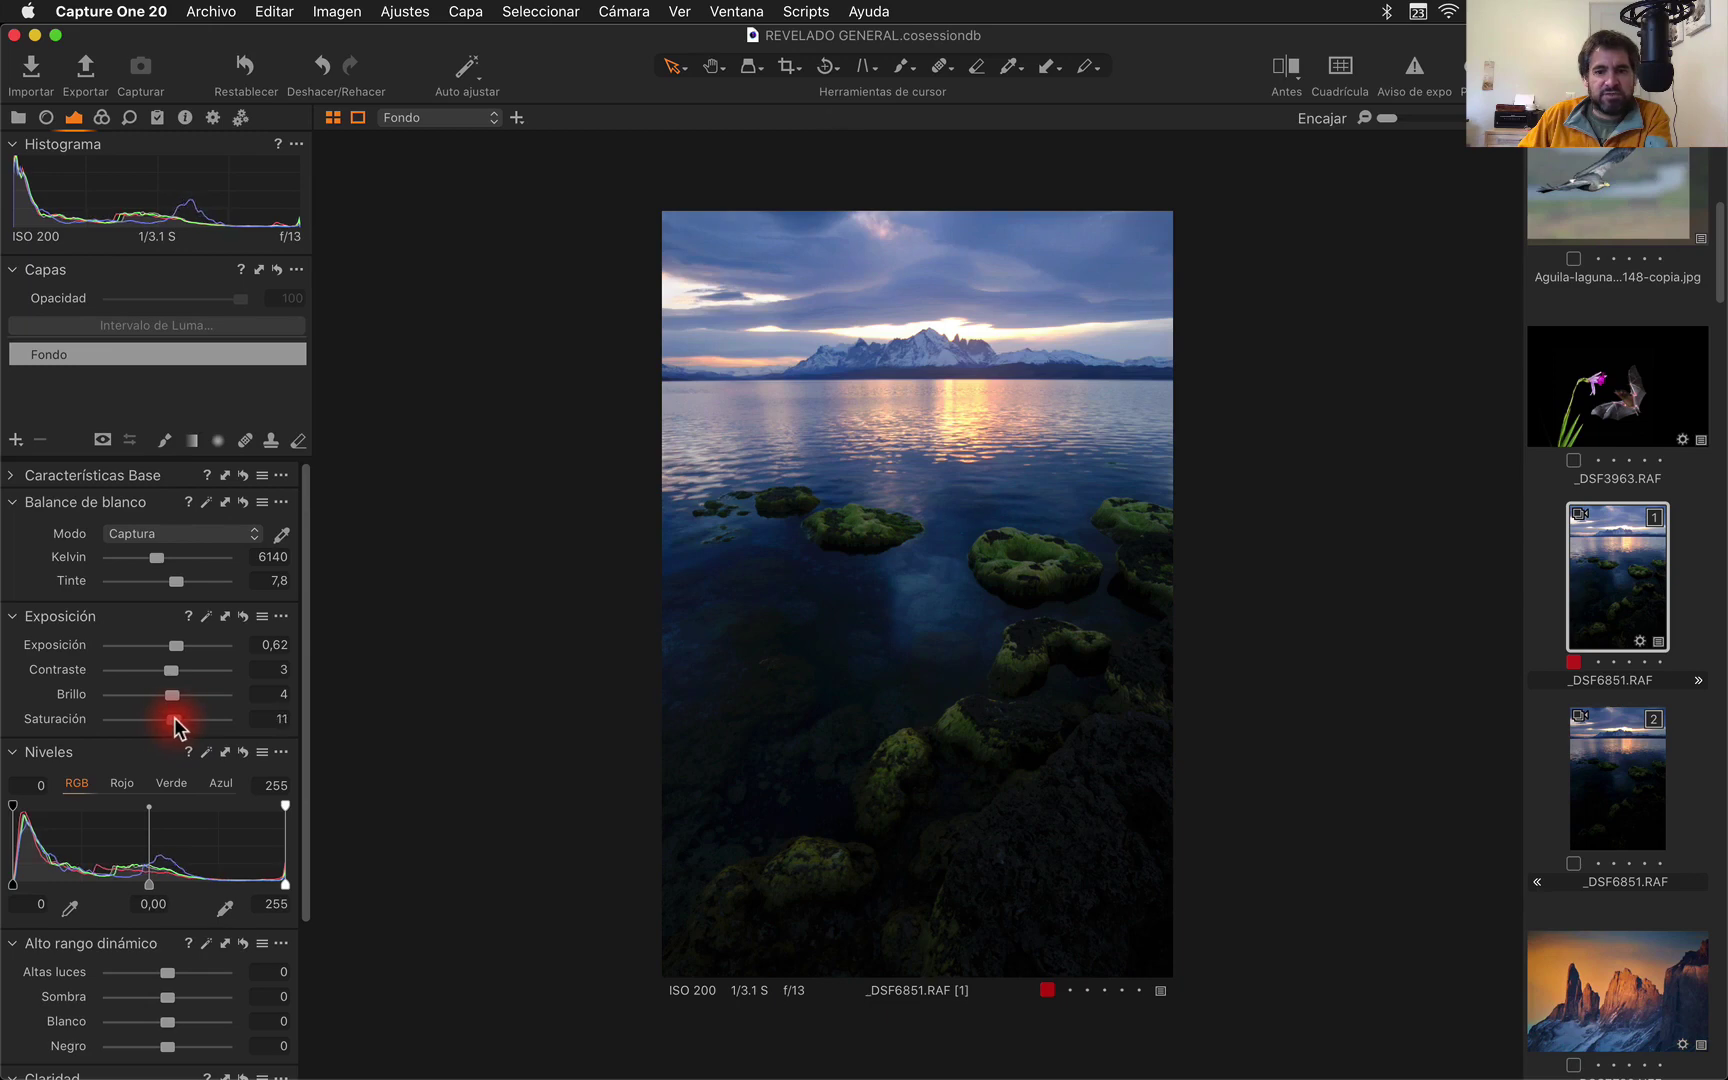
{"action": "scroll", "coordinate": [176, 725], "scroll_direction": "down", "scroll_amount": 1}
{"action": "scroll", "coordinate": [190, 722], "scroll_direction": "down", "scroll_amount": 4}
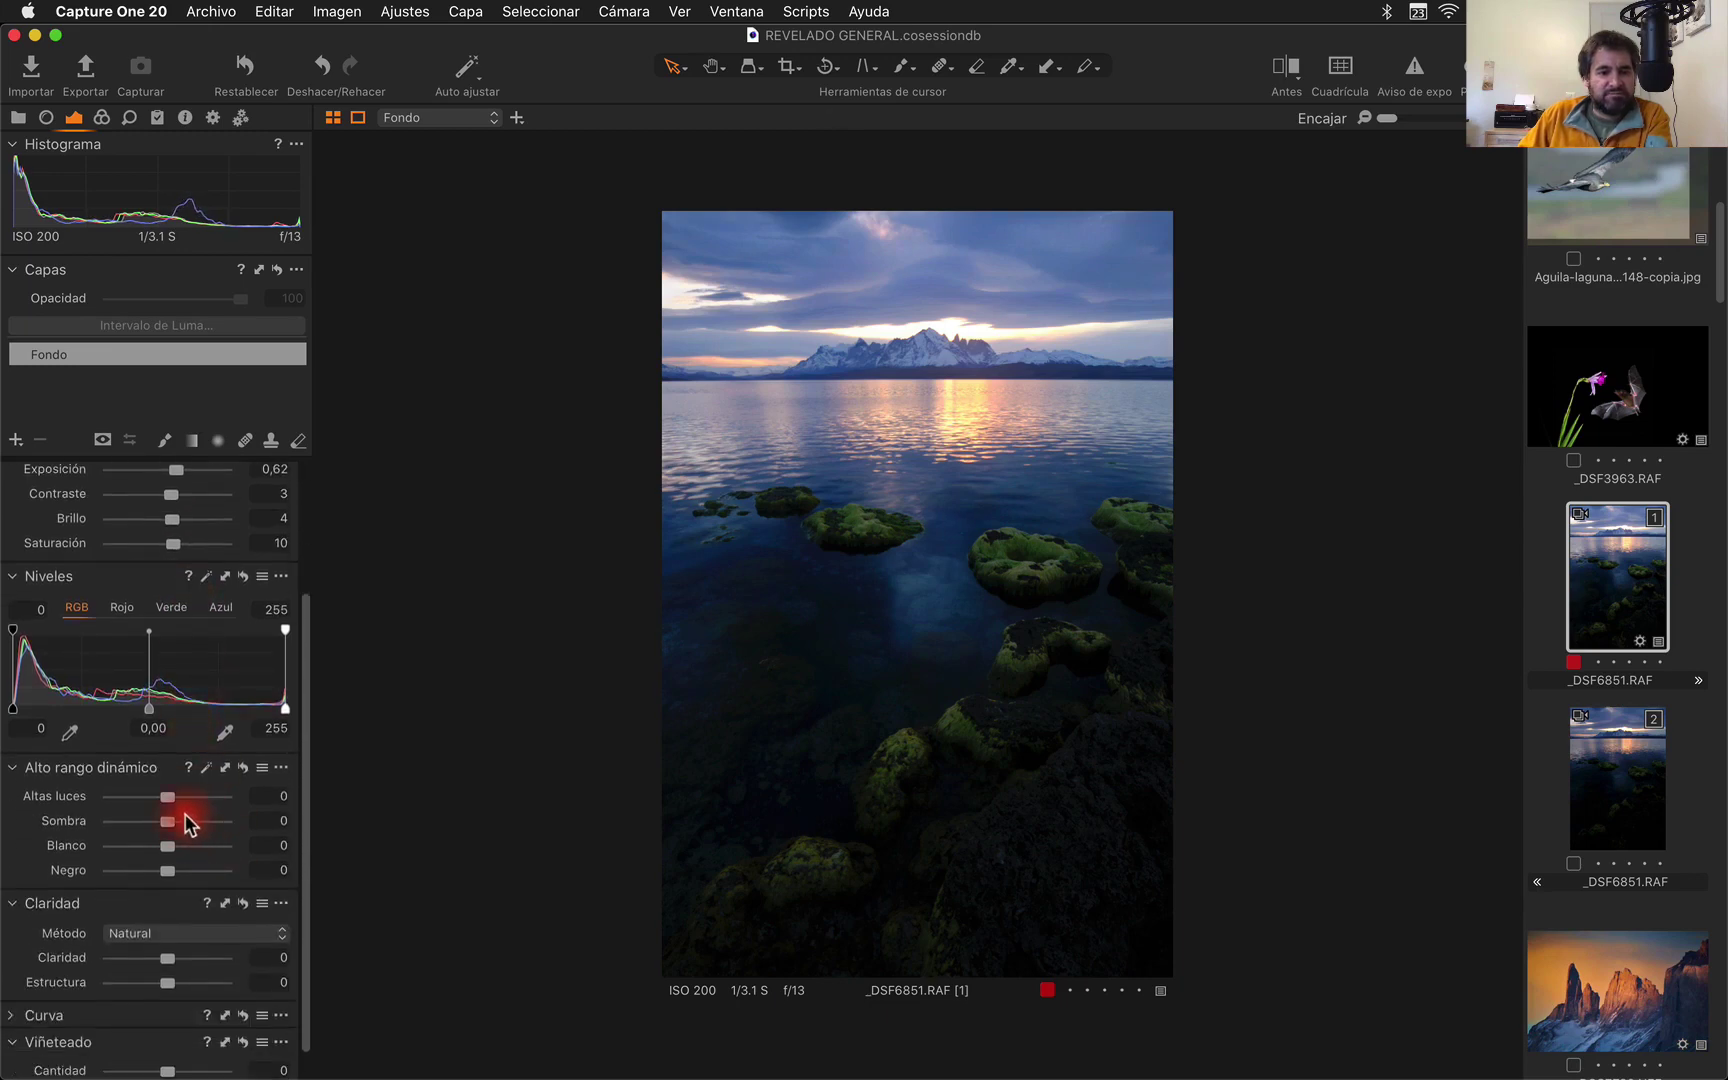
{"action": "mouse_move", "coordinate": [167, 797]}
{"action": "left_mouse_down"}
{"action": "mouse_move", "coordinate": [135, 797]}
{"action": "mouse_move", "coordinate": [172, 828]}
{"action": "left_mouse_up"}
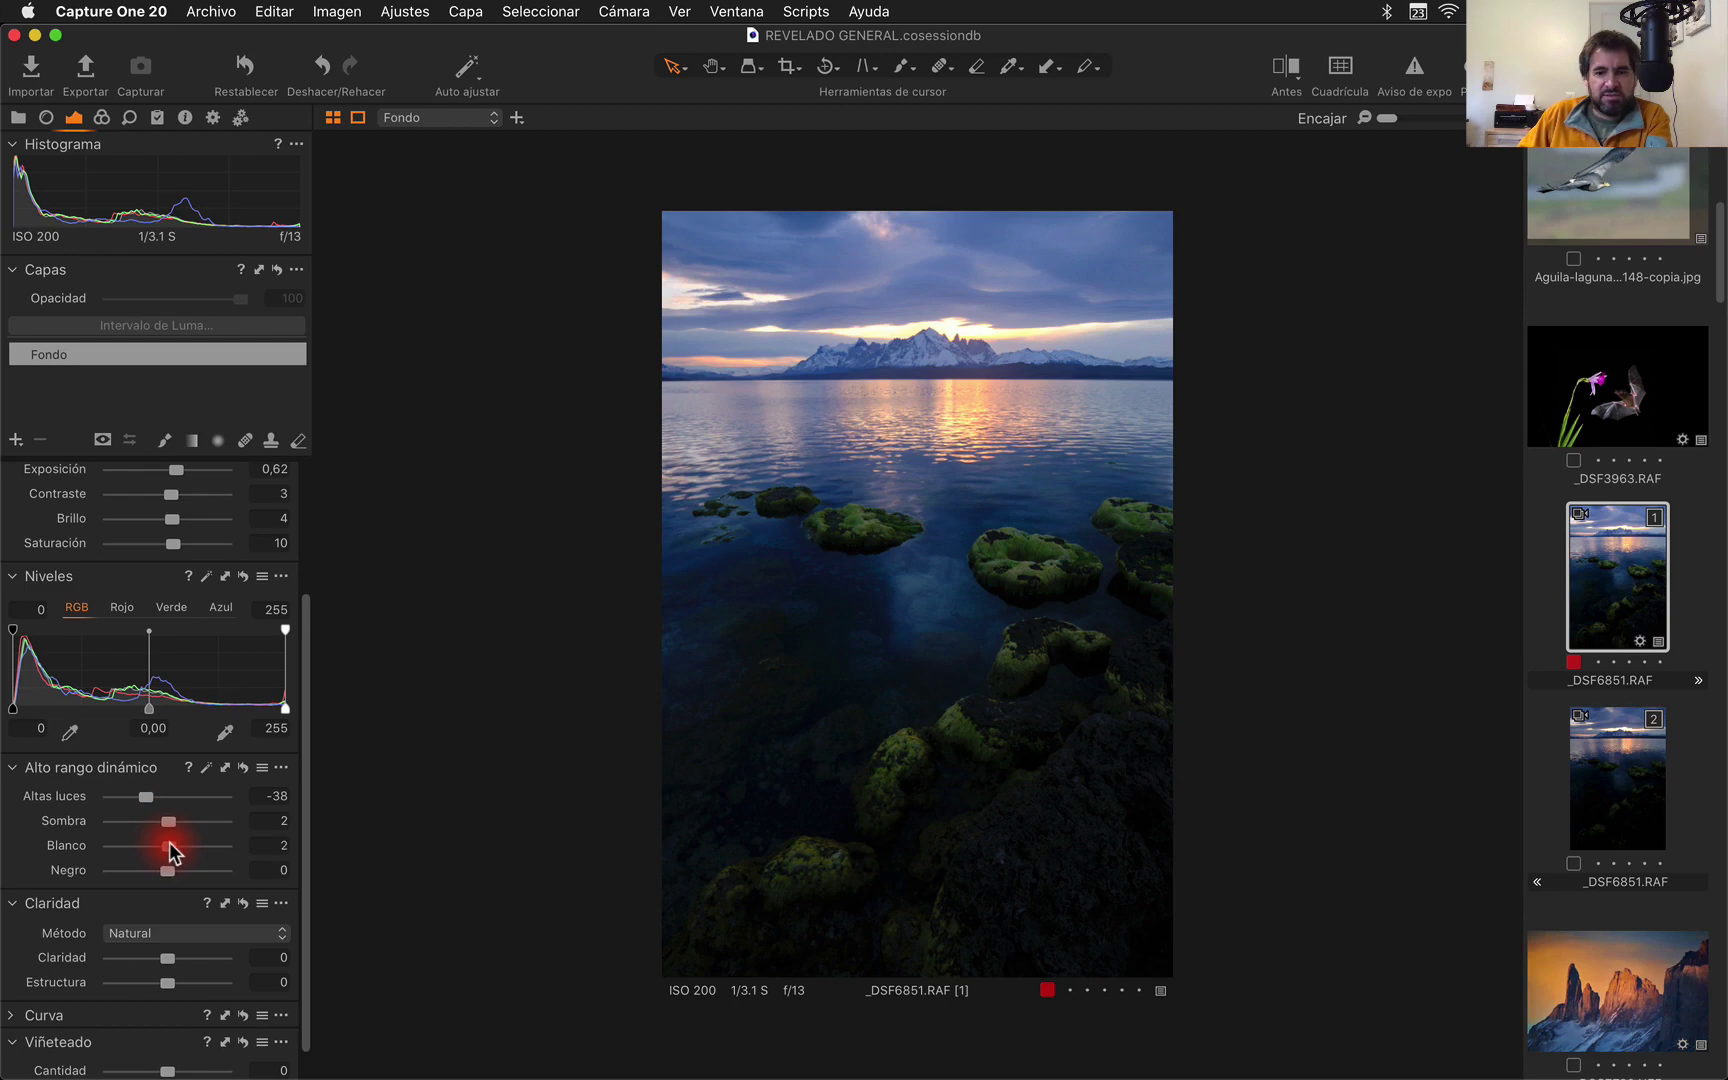
{"action": "left_click_drag", "start_coordinate": [170, 848], "coordinate": [168, 866]}
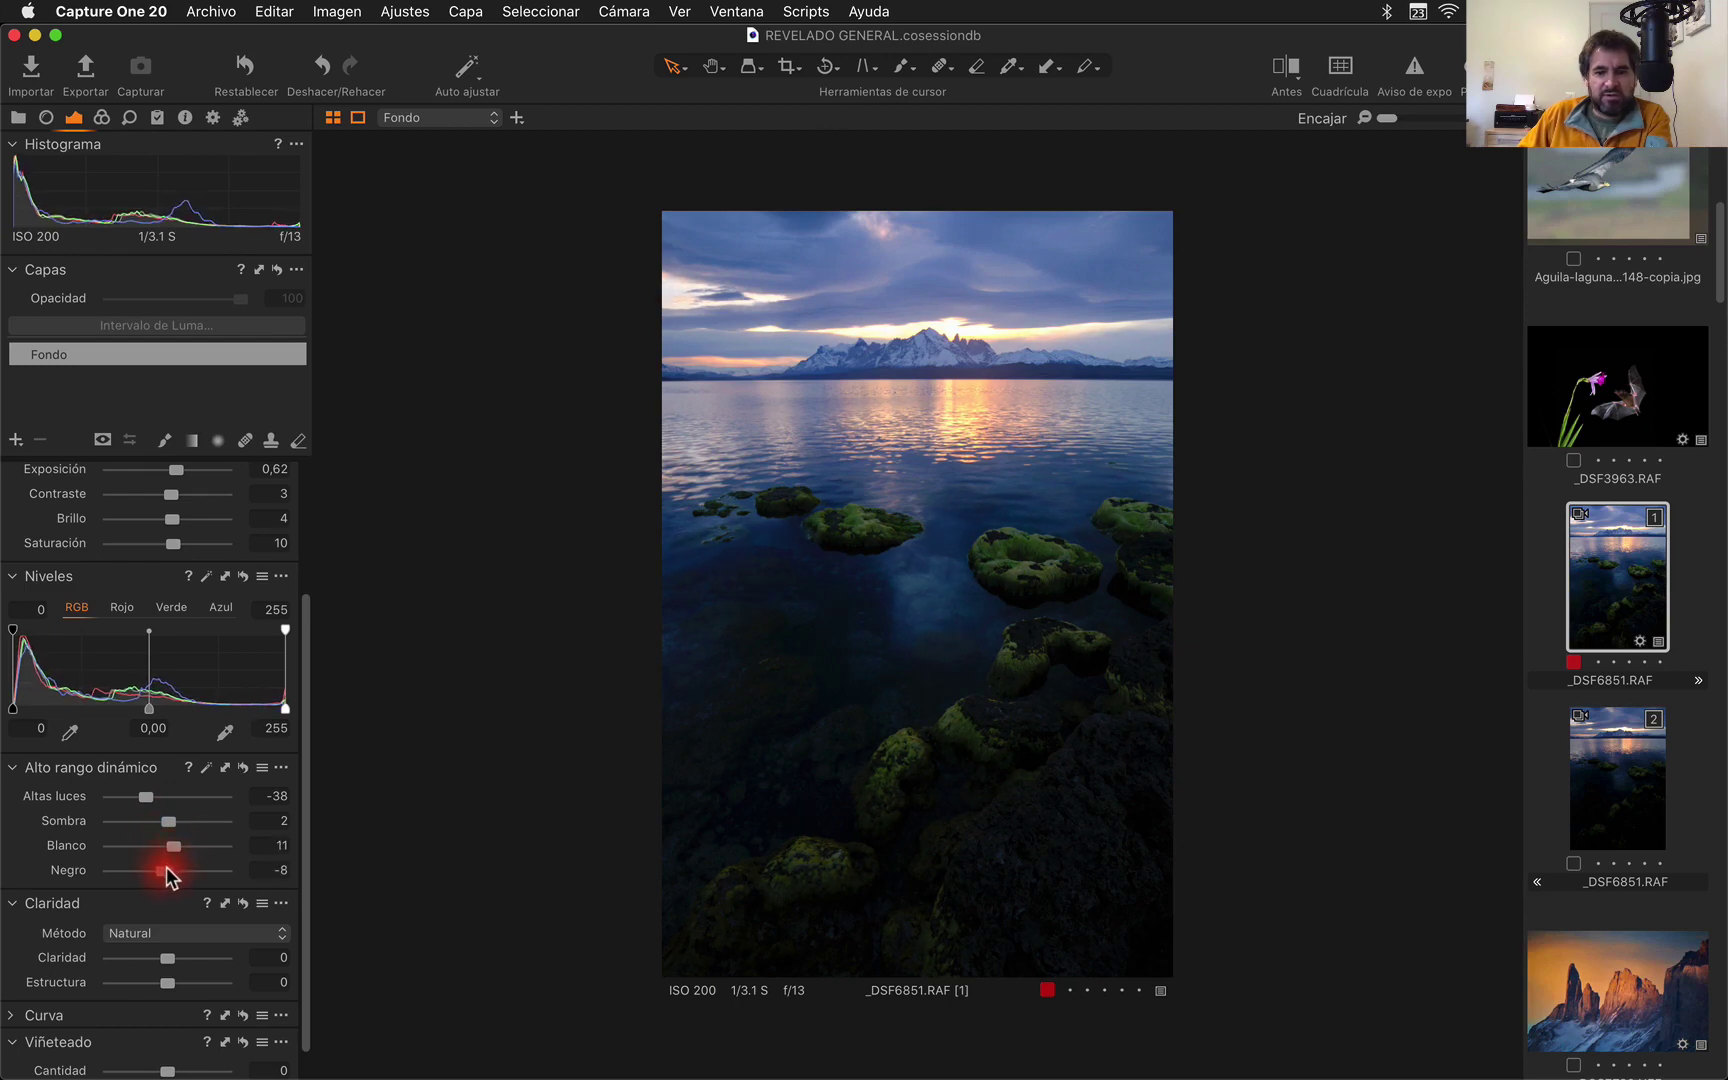
{"action": "scroll", "coordinate": [185, 848], "scroll_direction": "down", "scroll_amount": 1}
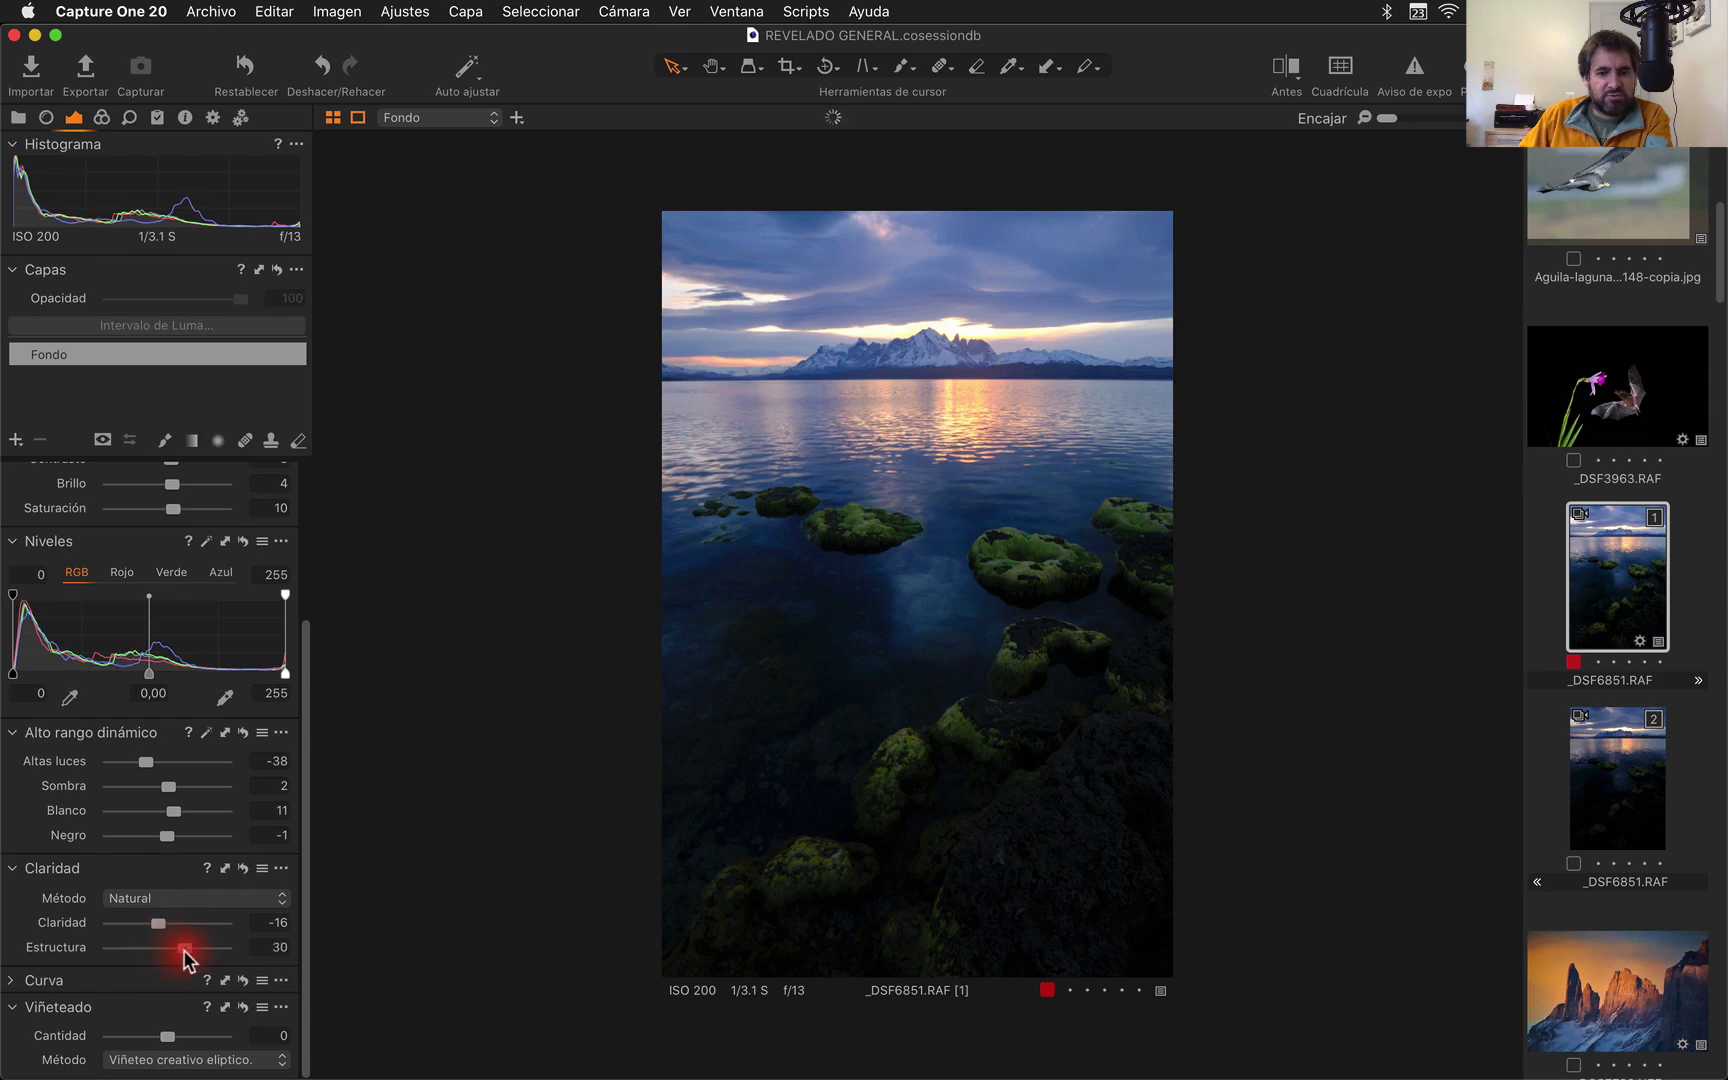
- Boost the moss greens (hue -1.5, saturation 5.5, lightness 7.6) in Color Editor, then select variant 2
{"action": "left_click", "coordinate": [99, 118]}
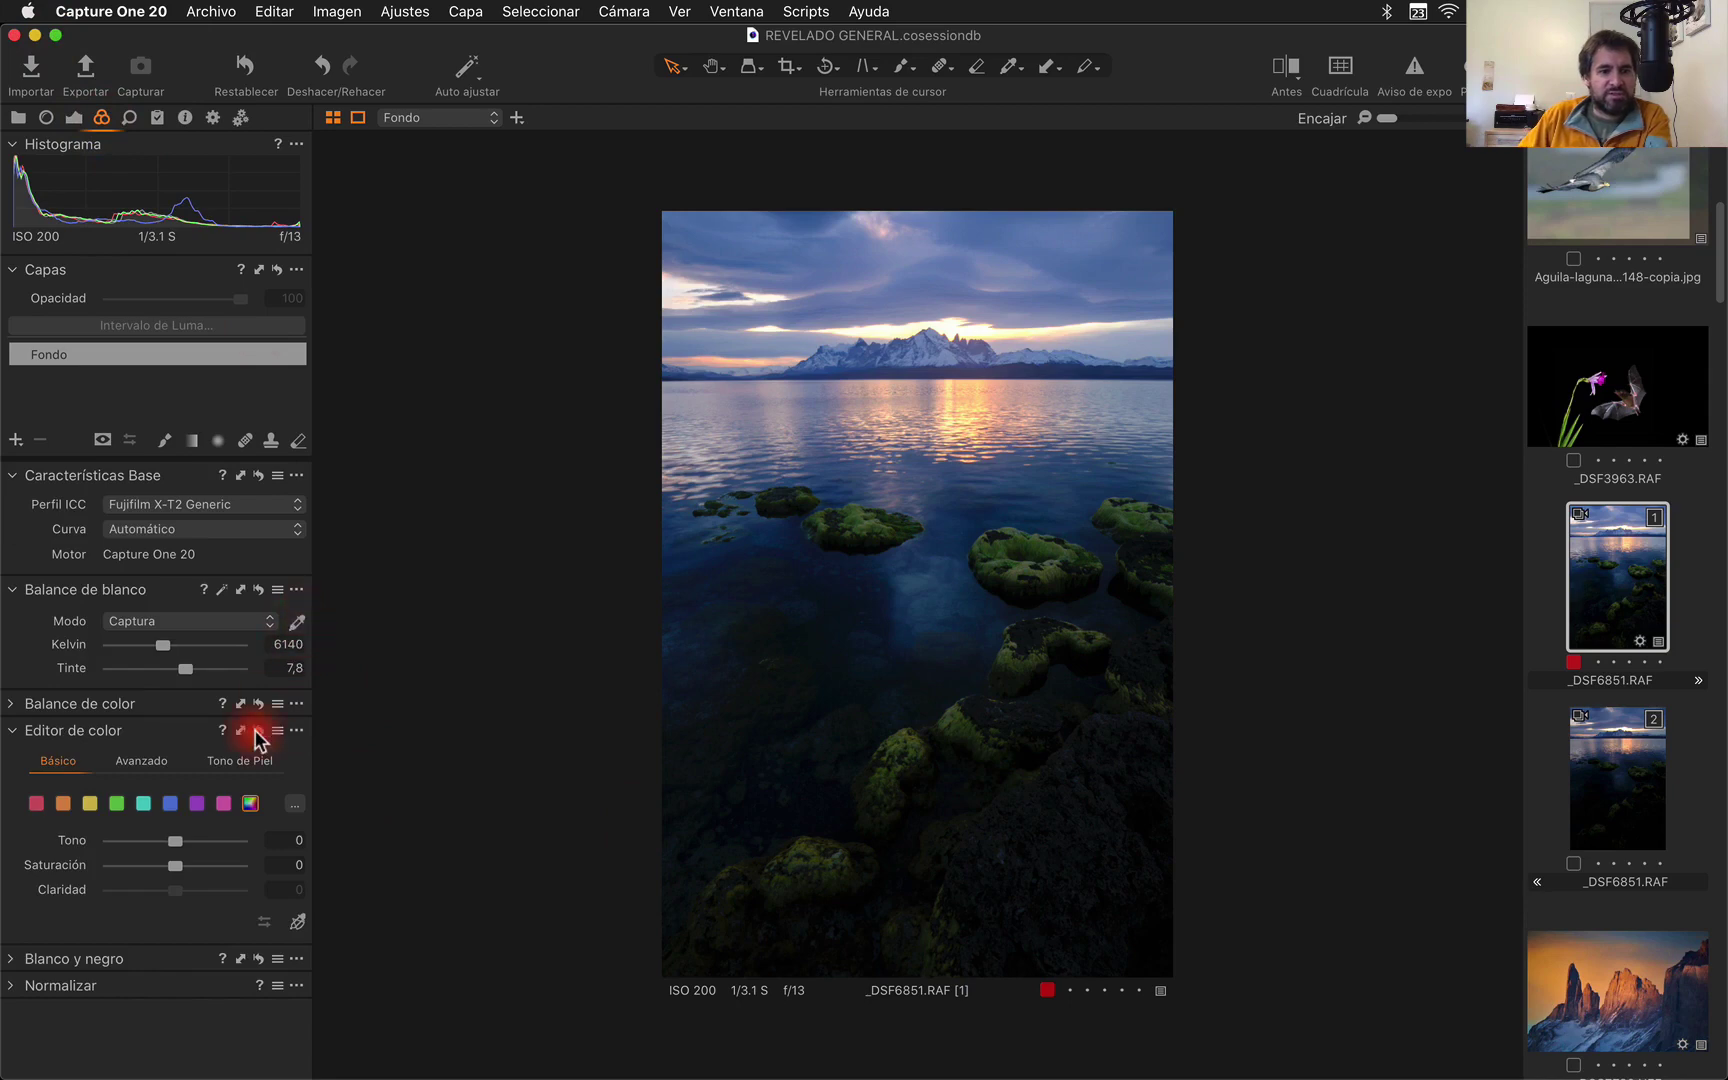
{"action": "left_click", "coordinate": [298, 920]}
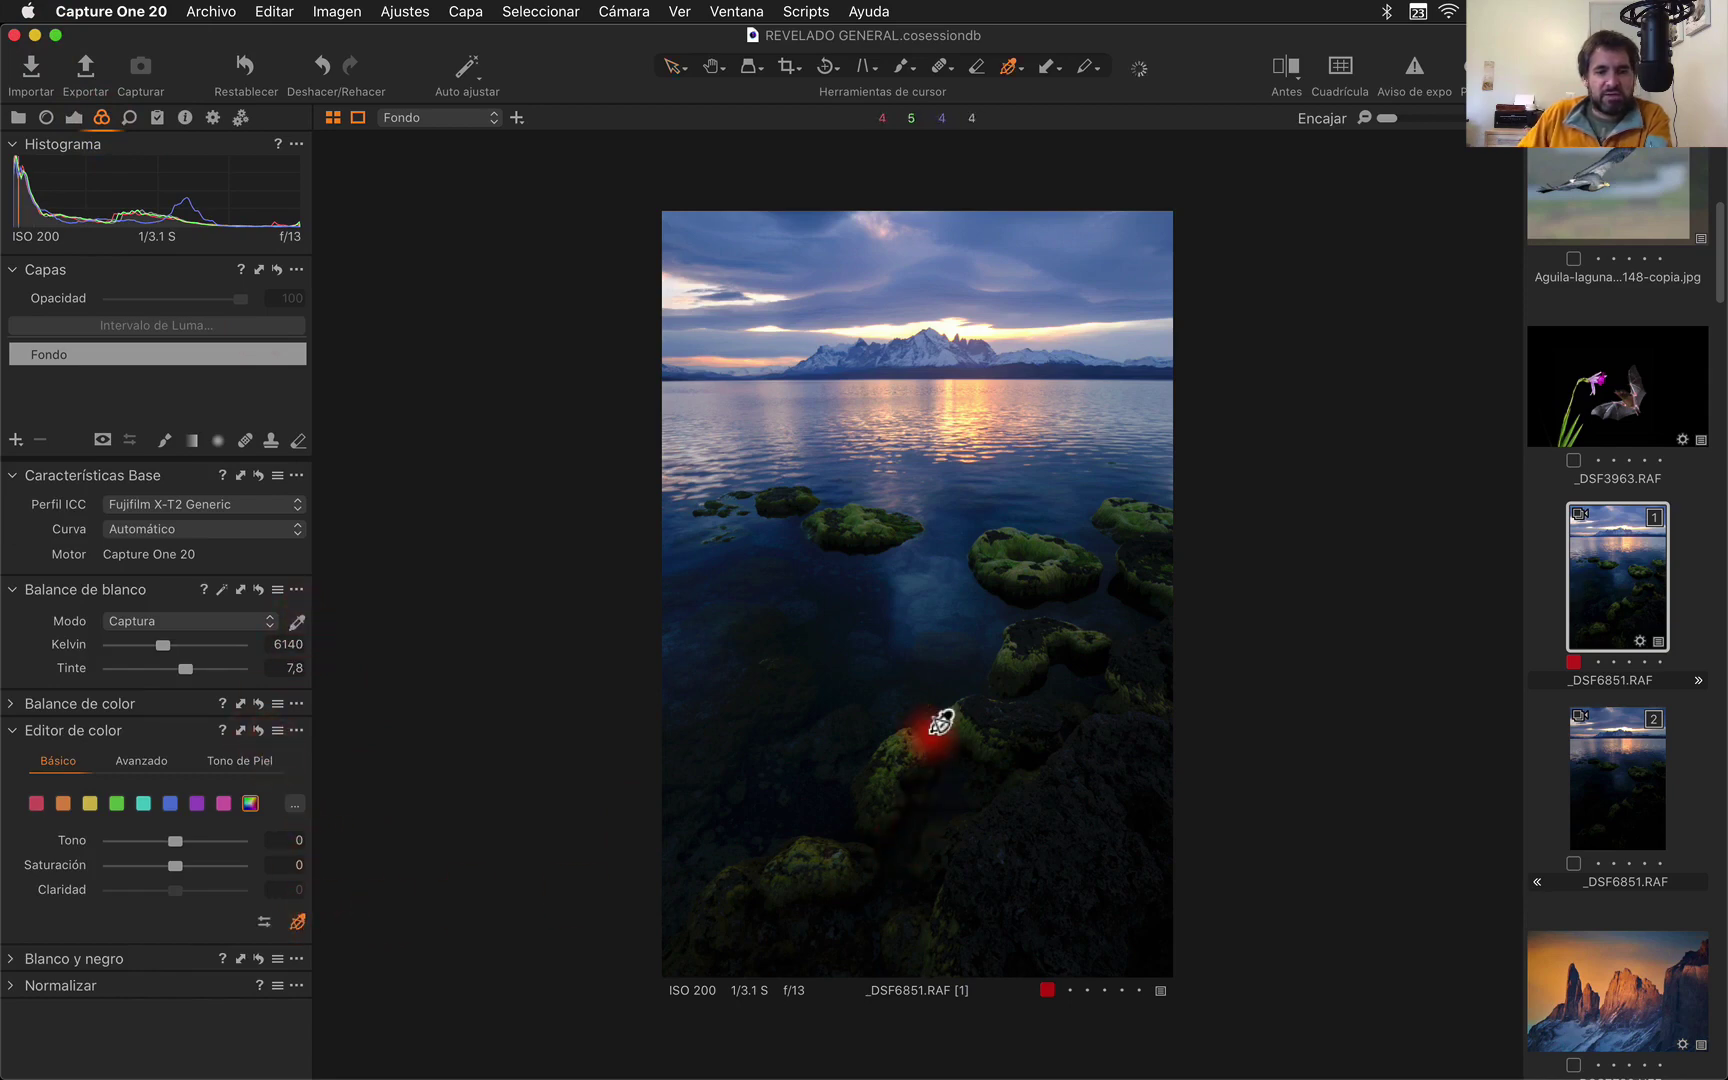
{"action": "left_click", "coordinate": [966, 716]}
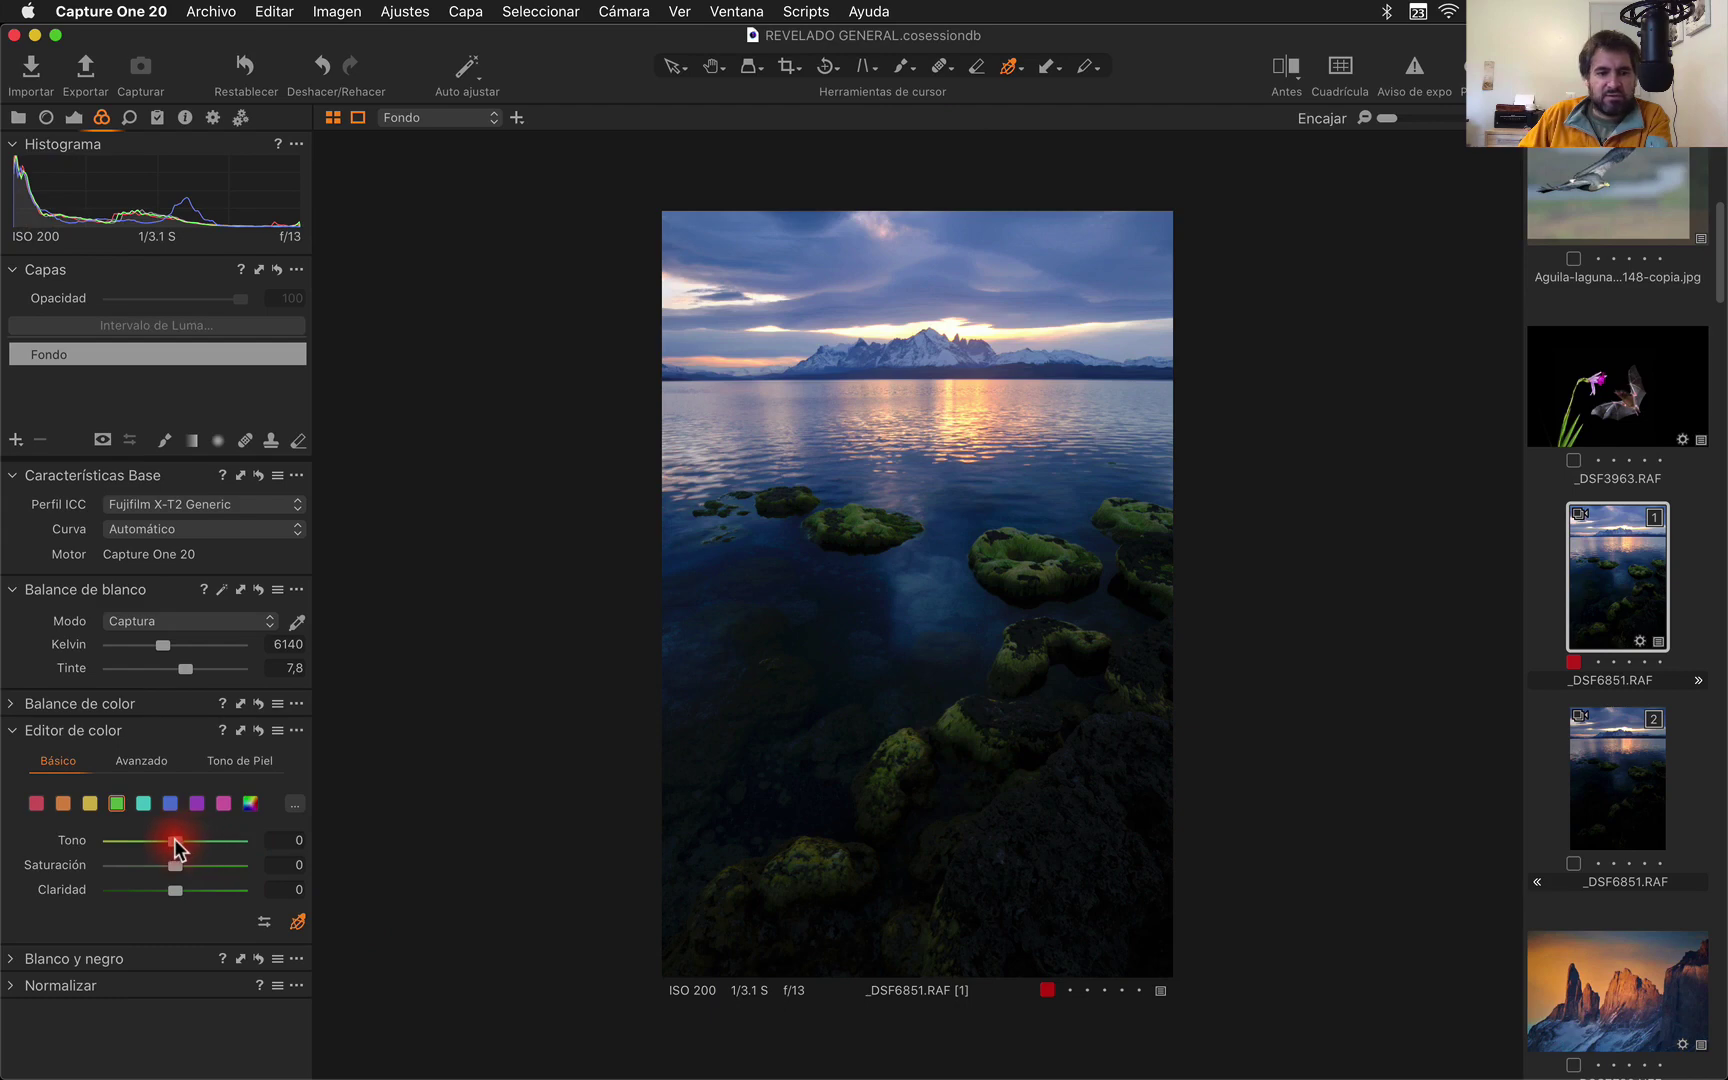
{"action": "mouse_move", "coordinate": [174, 840]}
{"action": "left_mouse_down"}
{"action": "mouse_move", "coordinate": [193, 840]}
{"action": "mouse_move", "coordinate": [171, 840]}
{"action": "mouse_move", "coordinate": [180, 865]}
{"action": "left_mouse_up"}
{"action": "left_click_drag", "start_coordinate": [177, 886], "coordinate": [190, 886]}
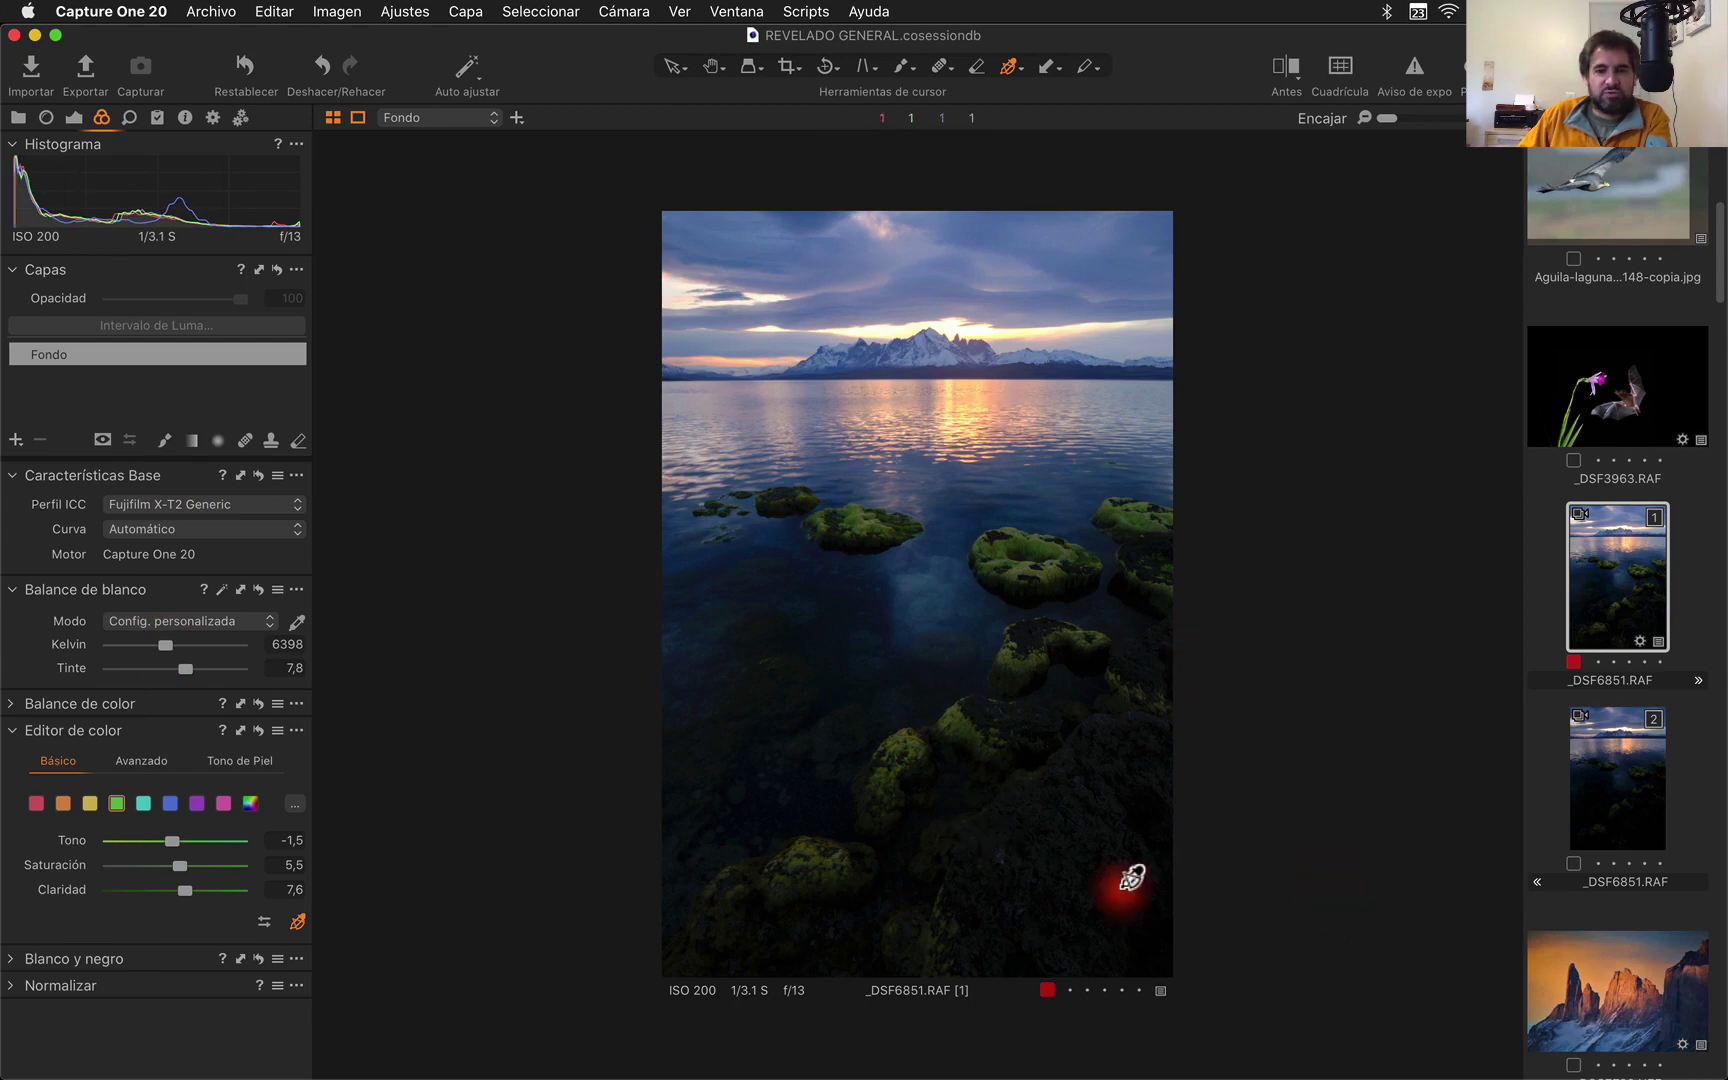
{"action": "left_click", "coordinate": [1625, 782]}
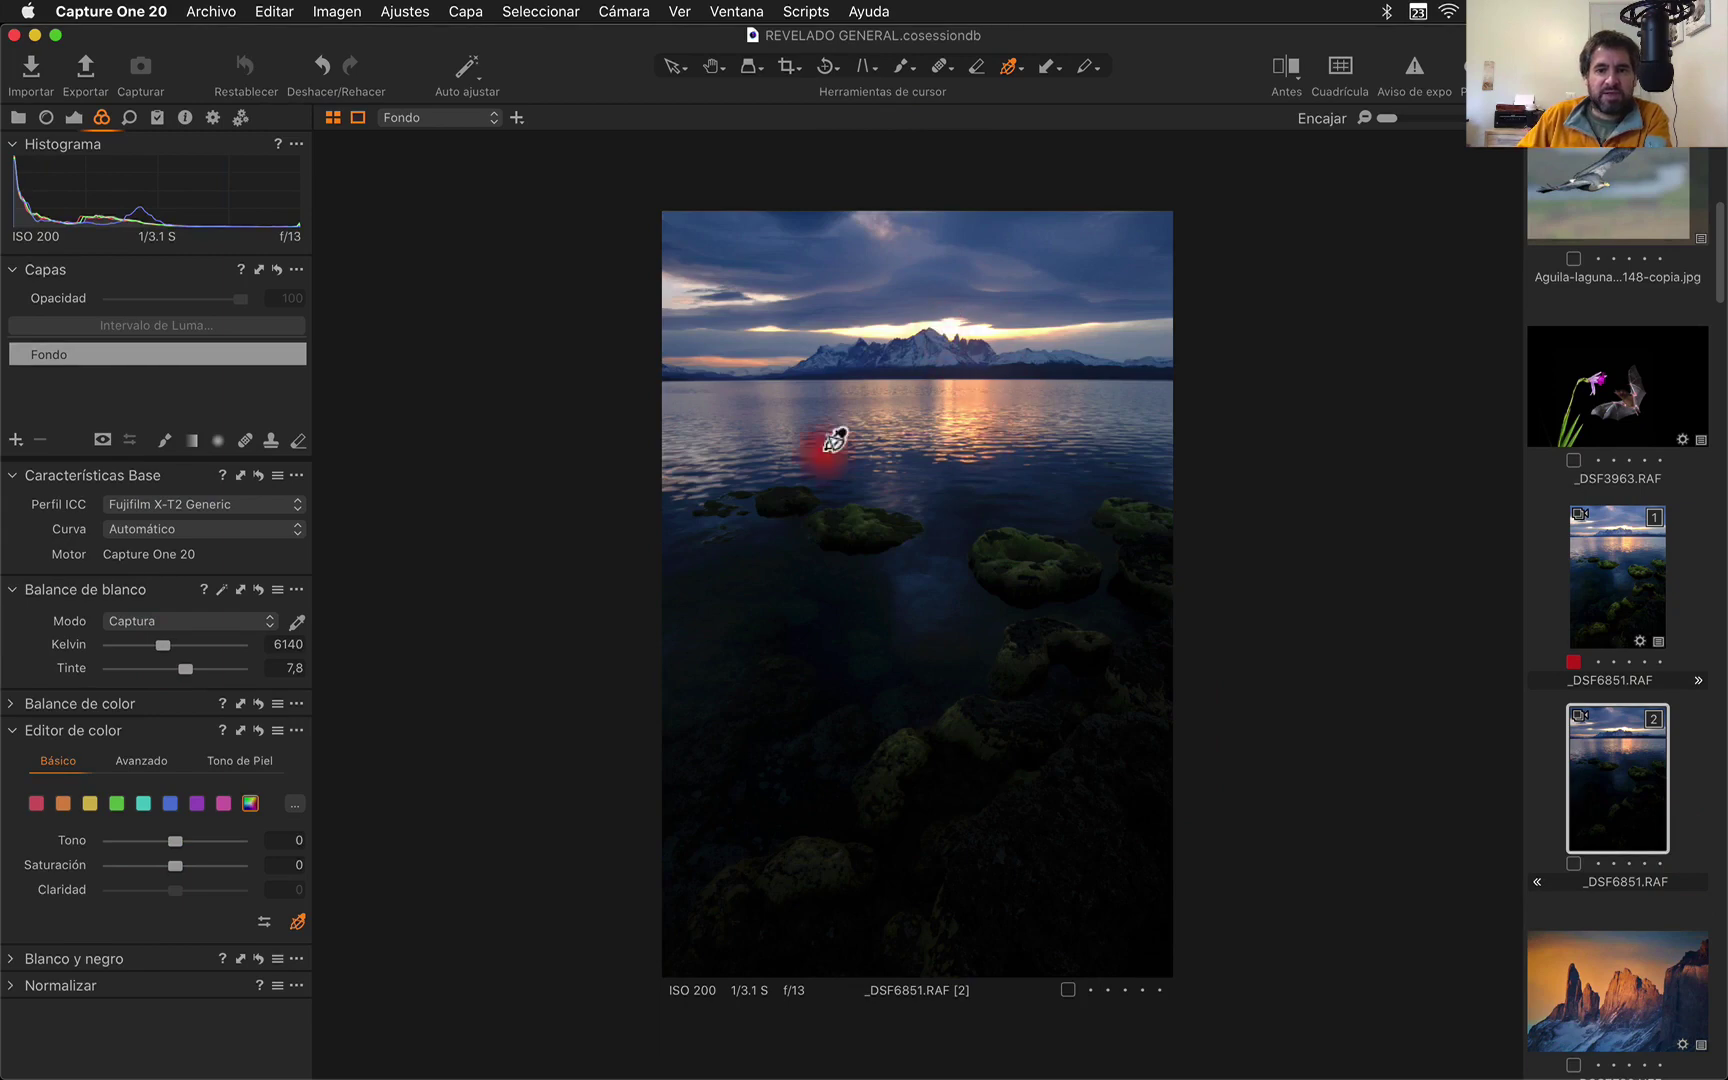
- On the second variant, pull highlights to -100, add structure, and raise whites to 36
{"action": "left_click", "coordinate": [72, 116]}
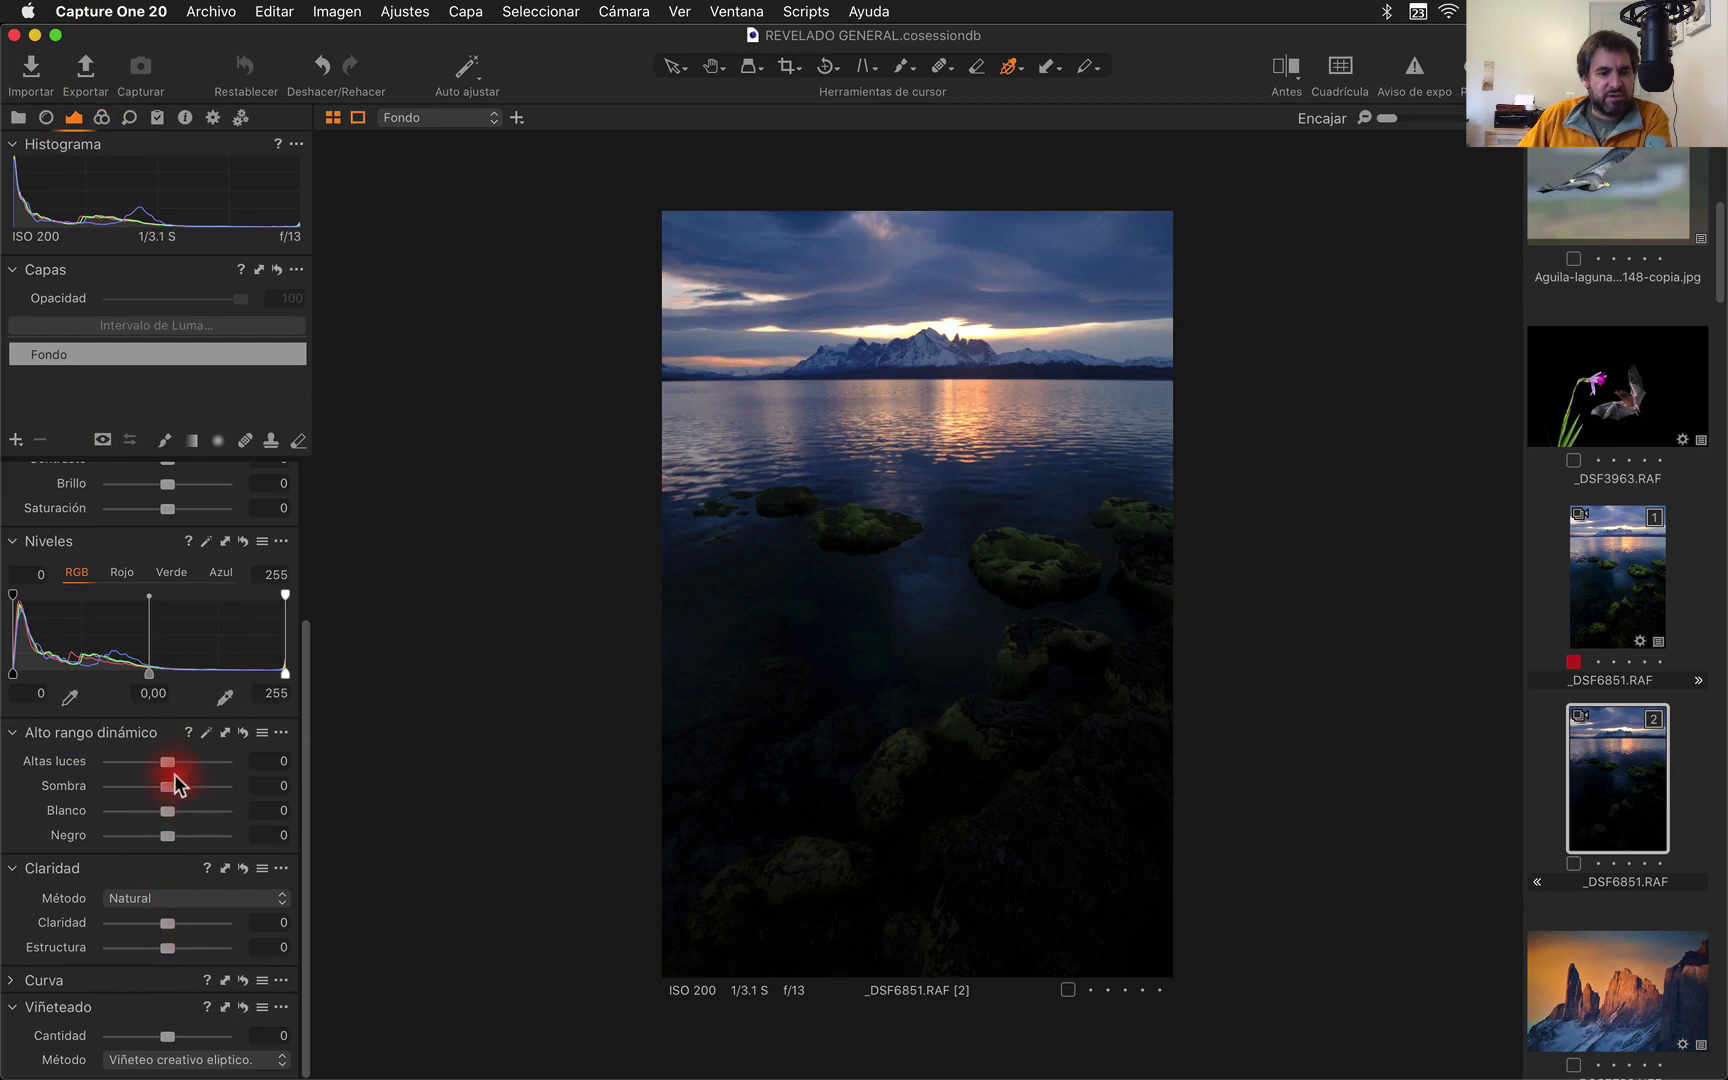
{"action": "left_click_drag", "start_coordinate": [168, 762], "coordinate": [95, 760]}
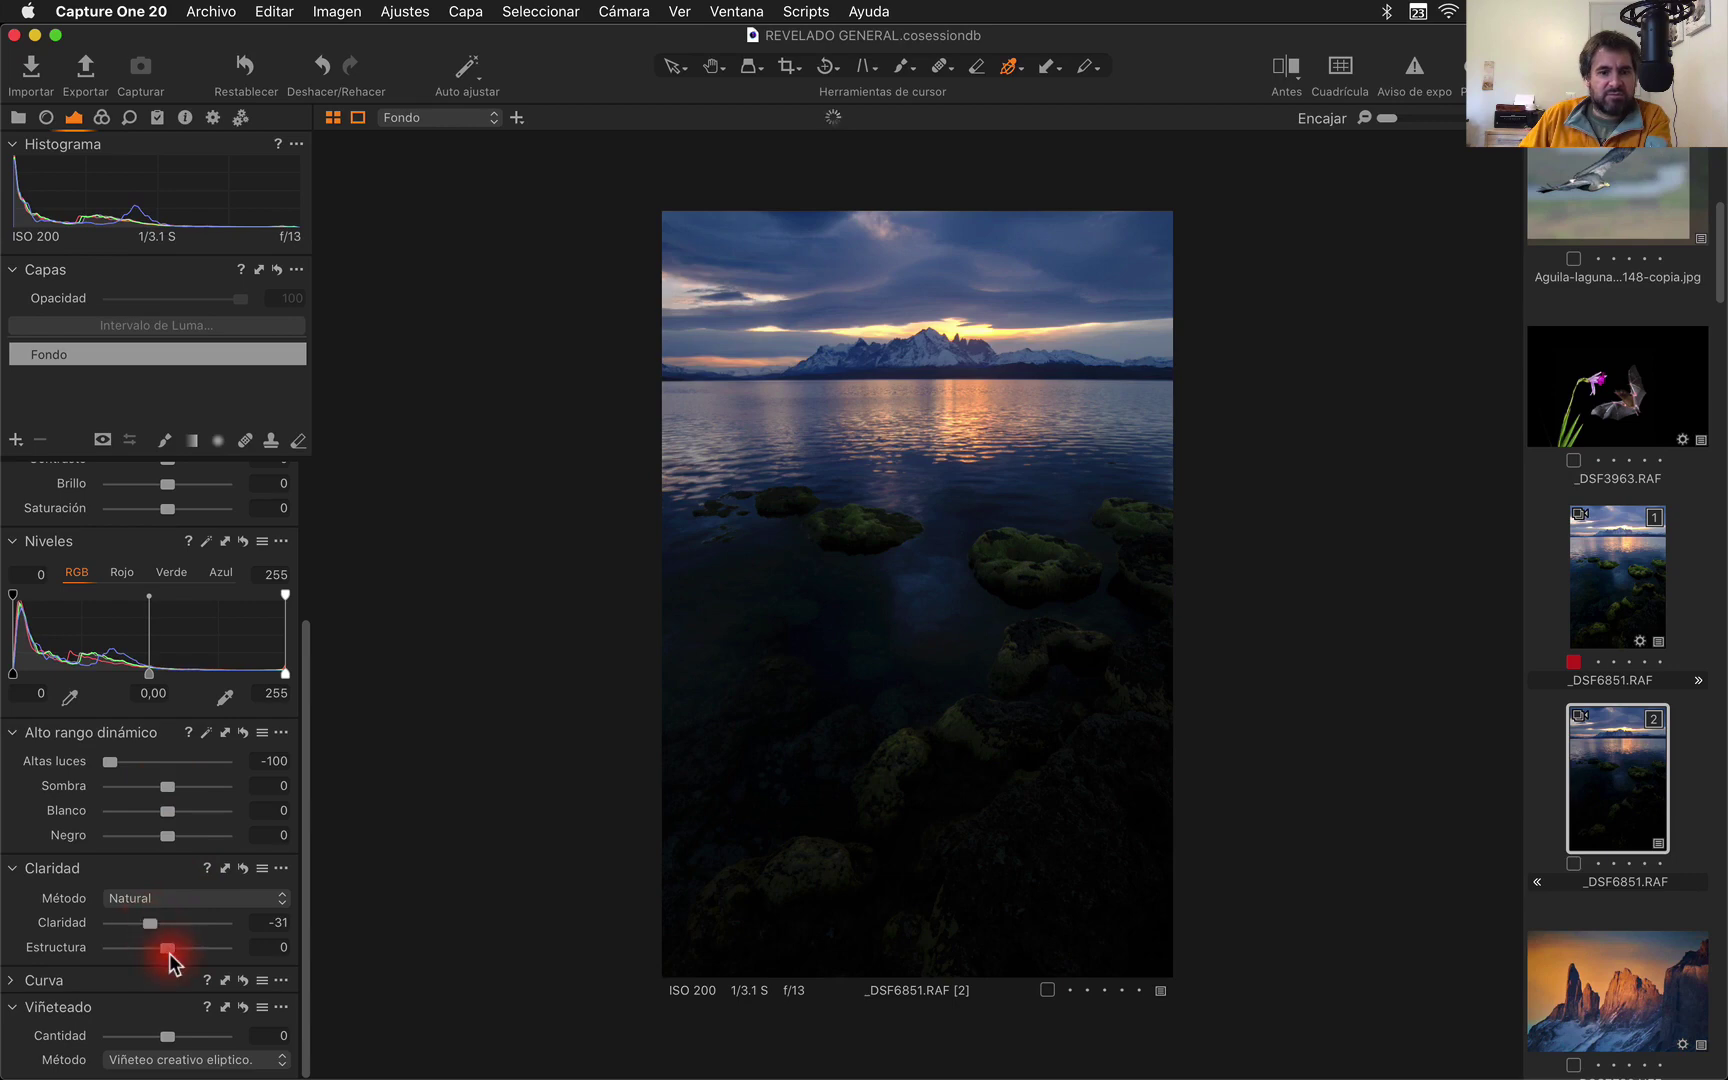
{"action": "left_click_drag", "start_coordinate": [169, 955], "coordinate": [184, 953]}
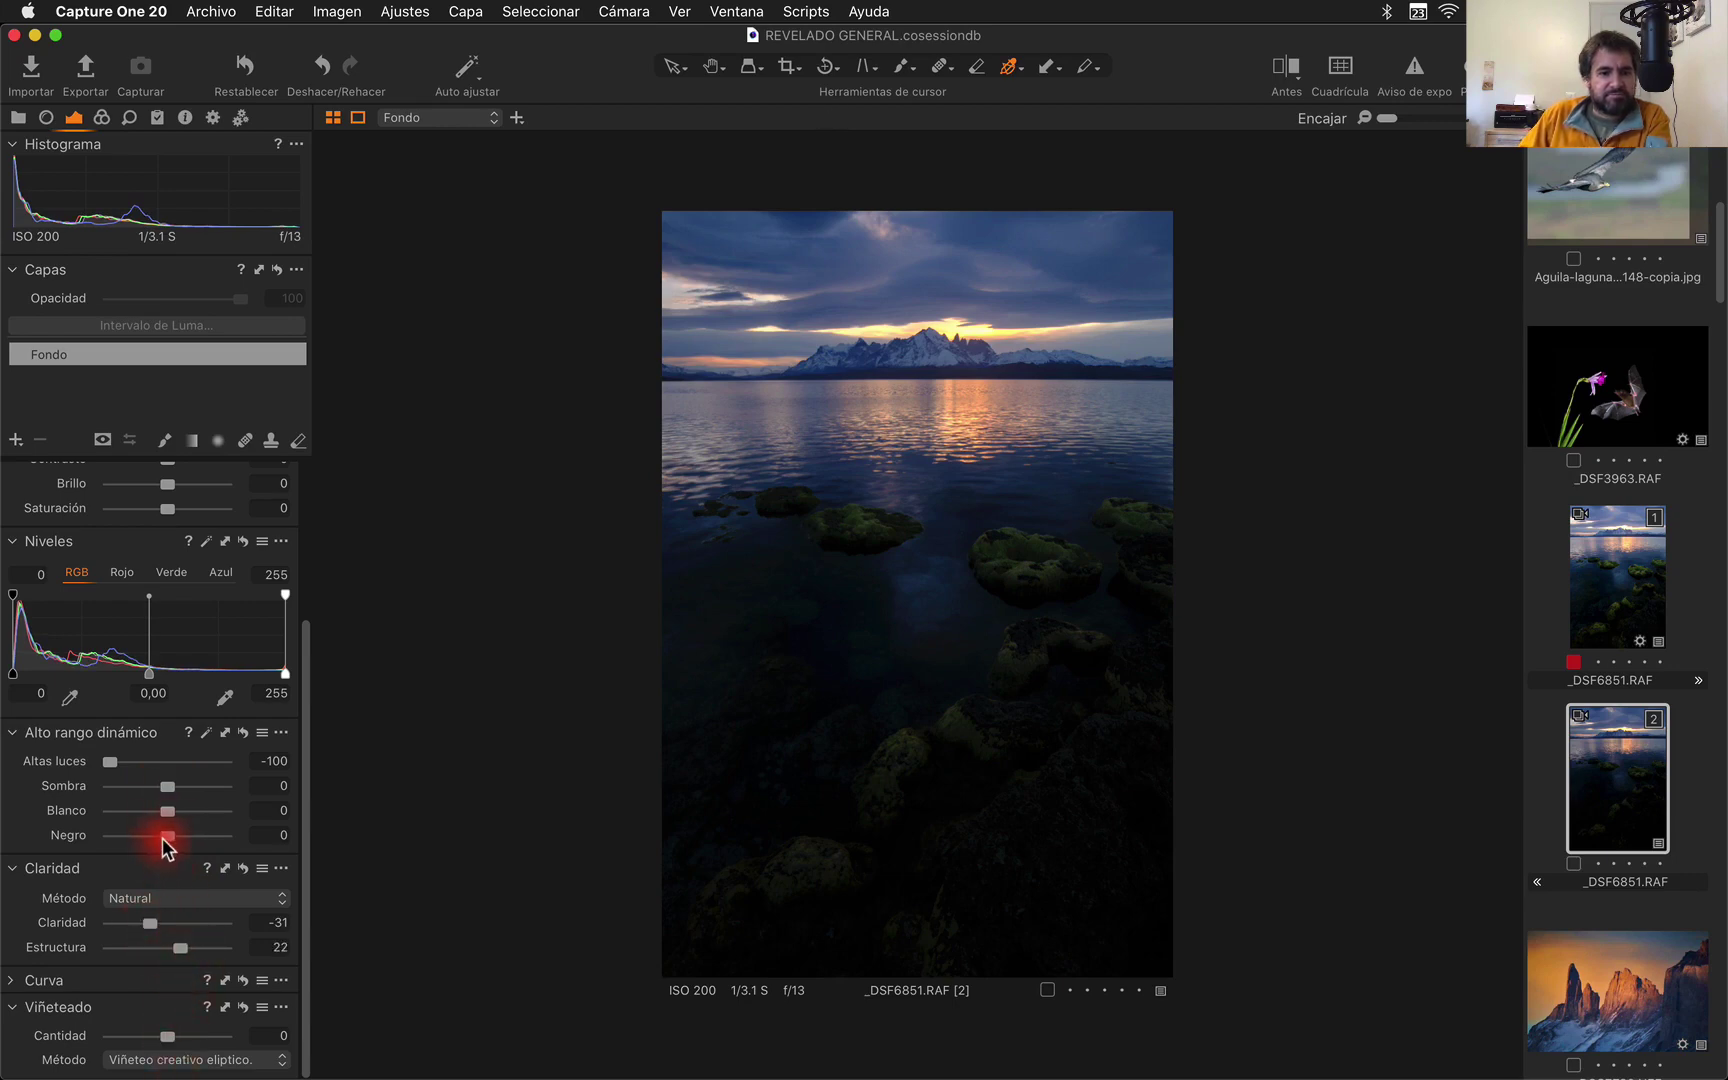
{"action": "mouse_move", "coordinate": [172, 818]}
{"action": "left_mouse_down"}
{"action": "mouse_move", "coordinate": [187, 813]}
{"action": "mouse_move", "coordinate": [176, 847]}
{"action": "left_mouse_up"}
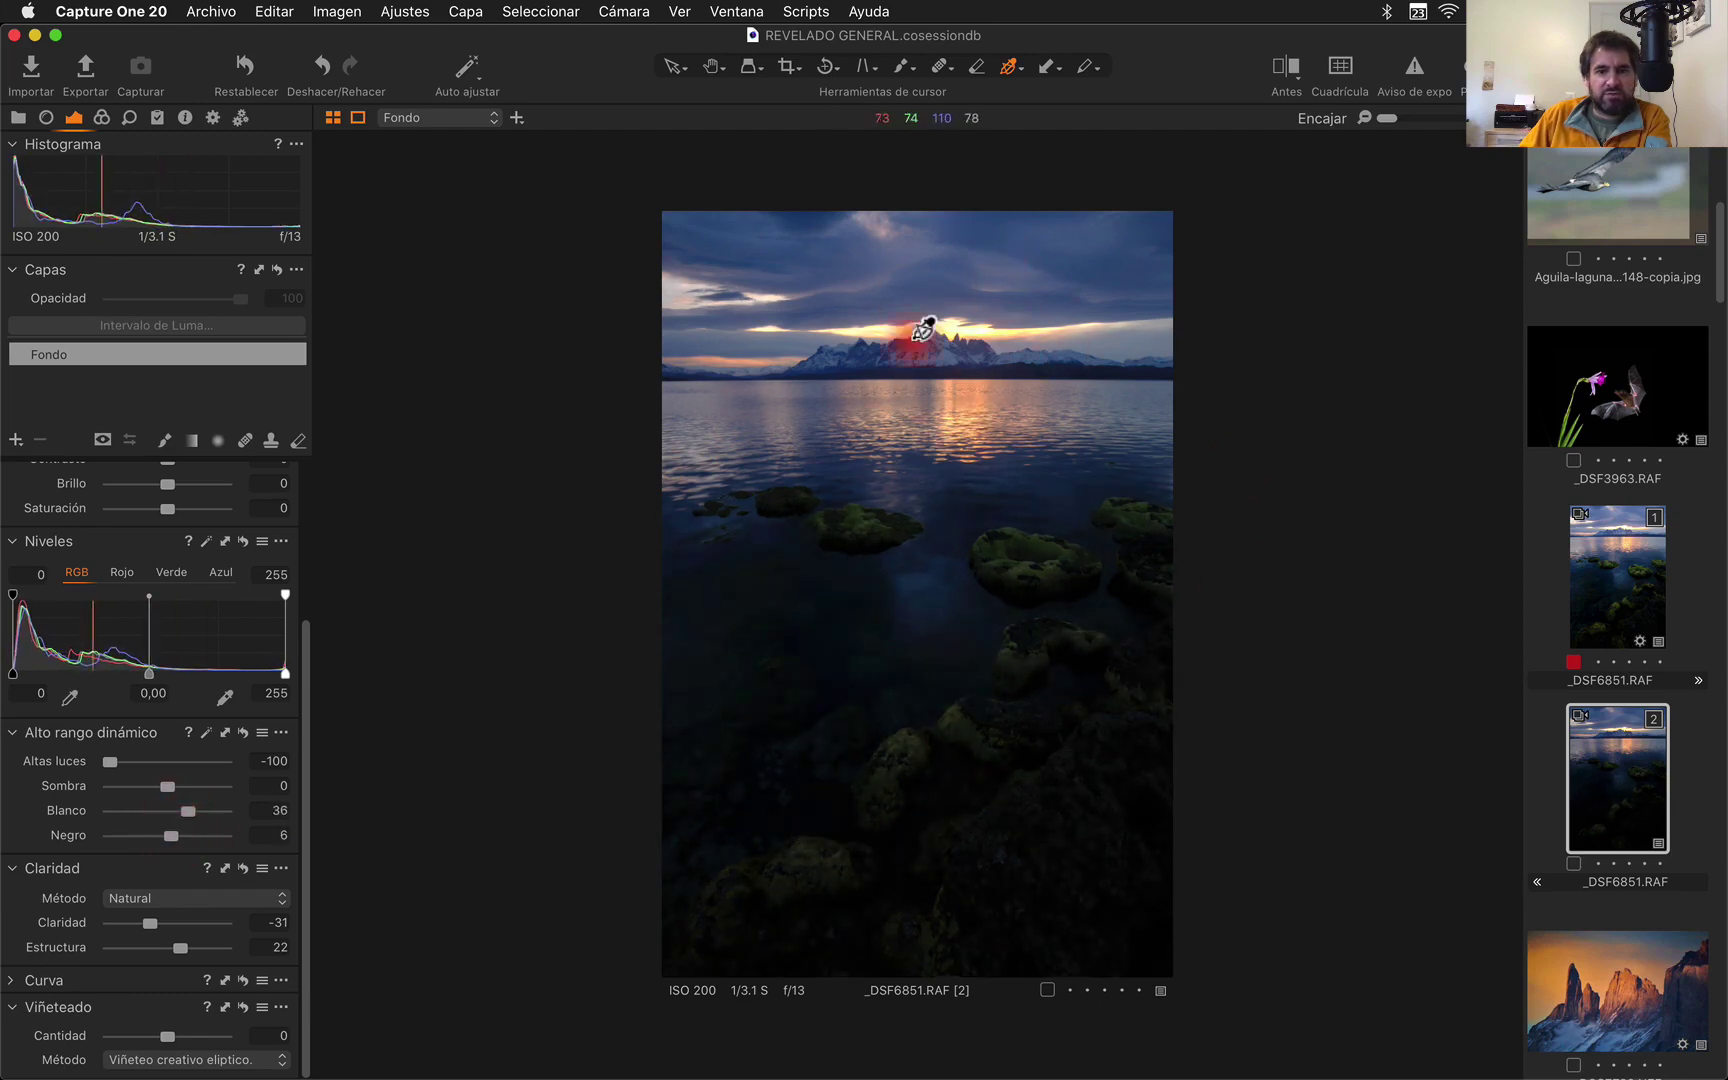
- Set the second variant's exposure to -0,07, contrast to 6 and brightness to -1
{"action": "scroll", "coordinate": [203, 660], "scroll_direction": "up", "scroll_amount": 3}
{"action": "scroll", "coordinate": [203, 660], "scroll_direction": "up", "scroll_amount": 2}
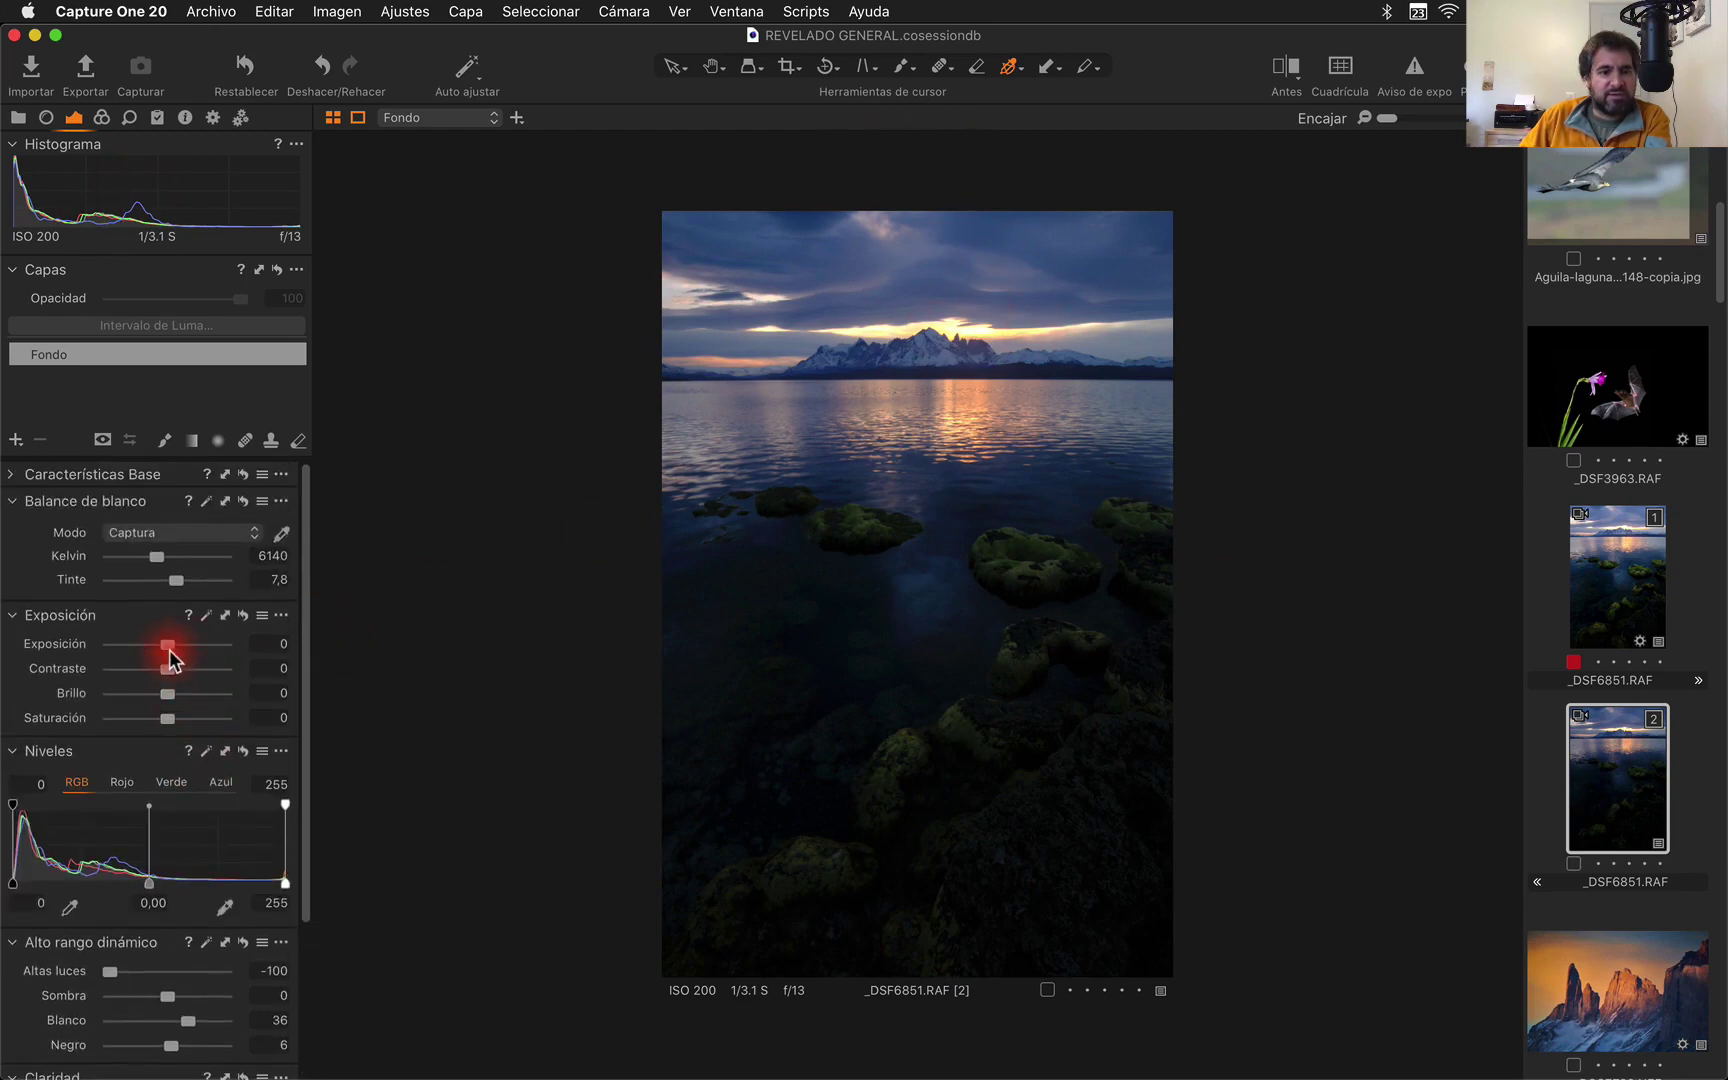
{"action": "left_click_drag", "start_coordinate": [170, 652], "coordinate": [174, 652]}
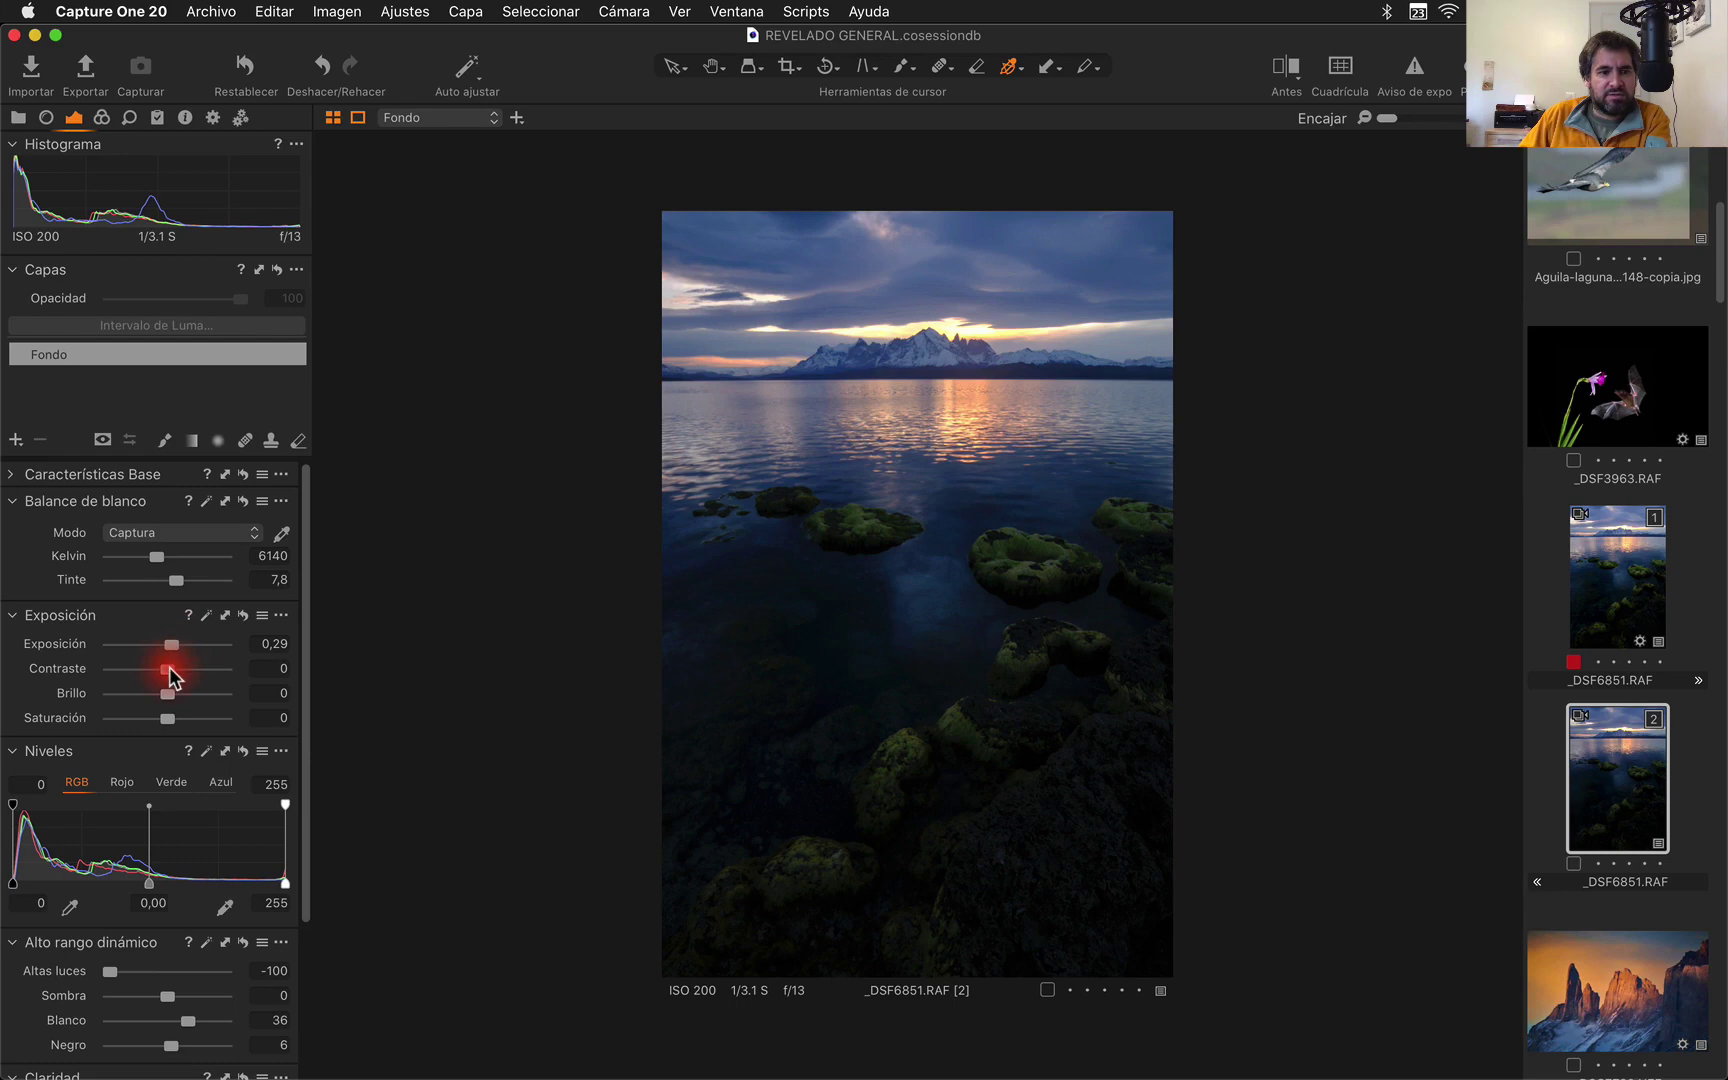
{"action": "left_click_drag", "start_coordinate": [169, 667], "coordinate": [176, 669]}
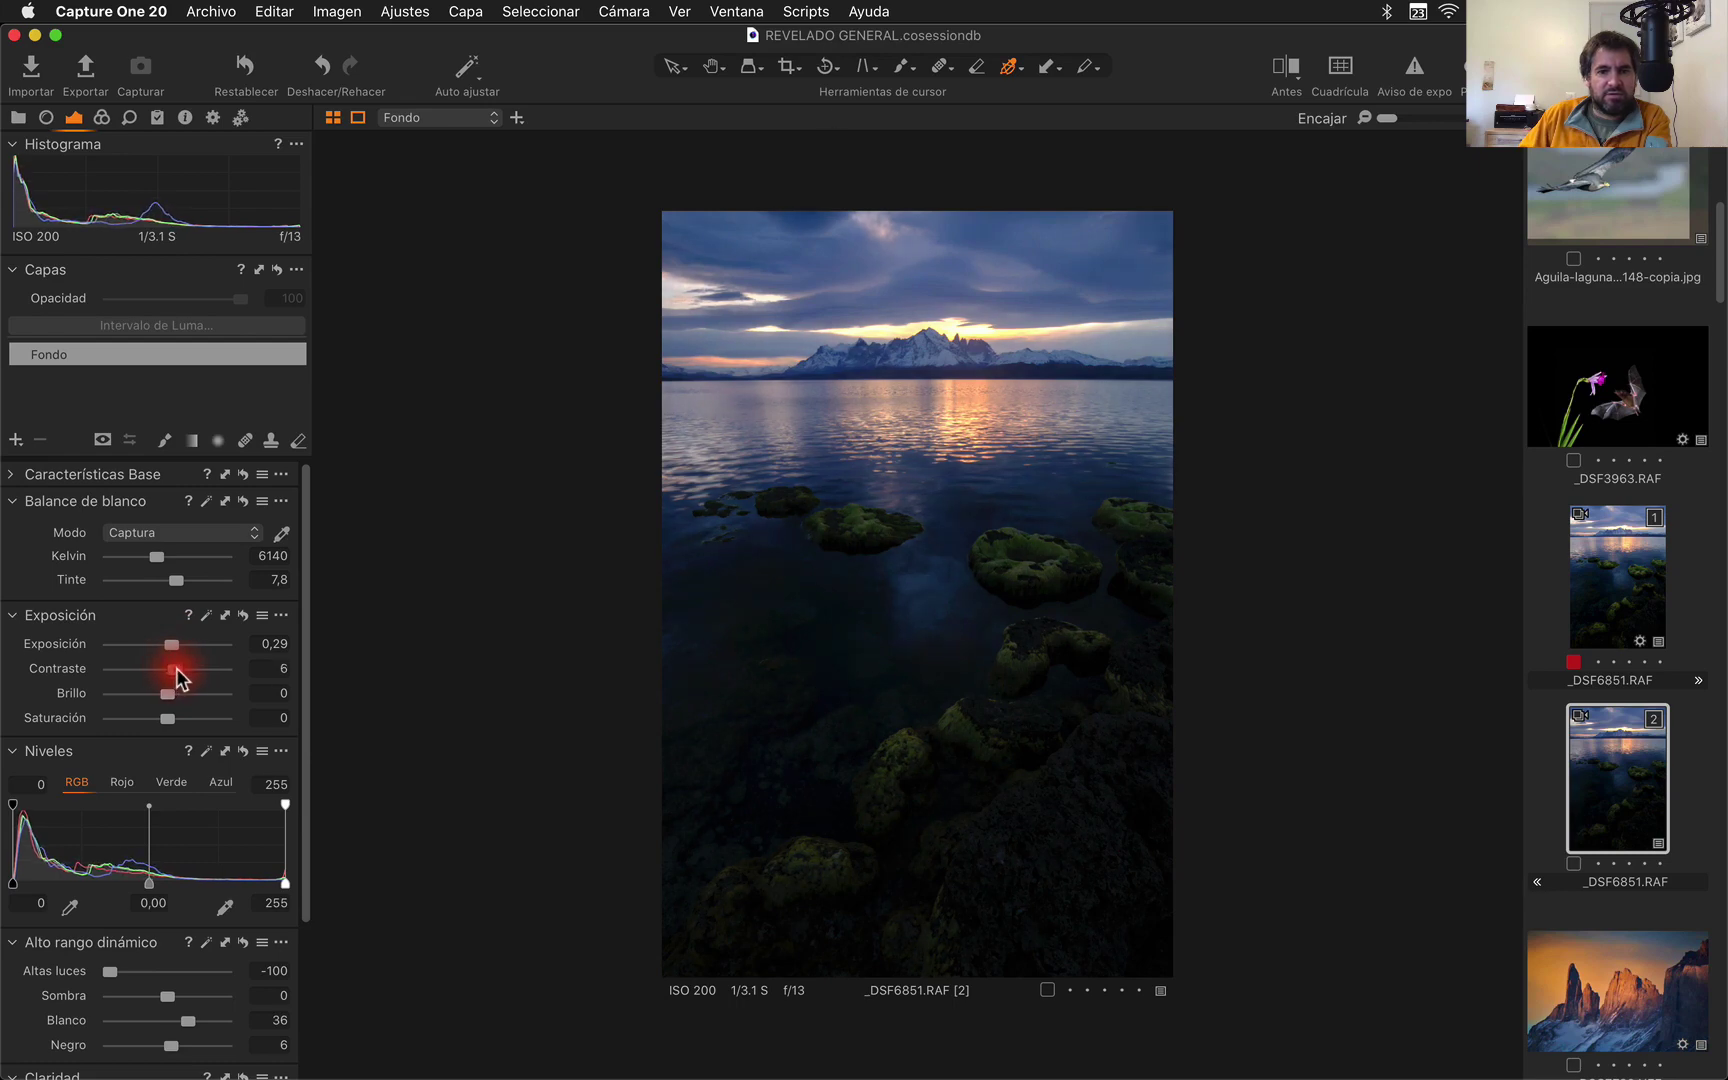
{"action": "left_click_drag", "start_coordinate": [168, 693], "coordinate": [167, 693]}
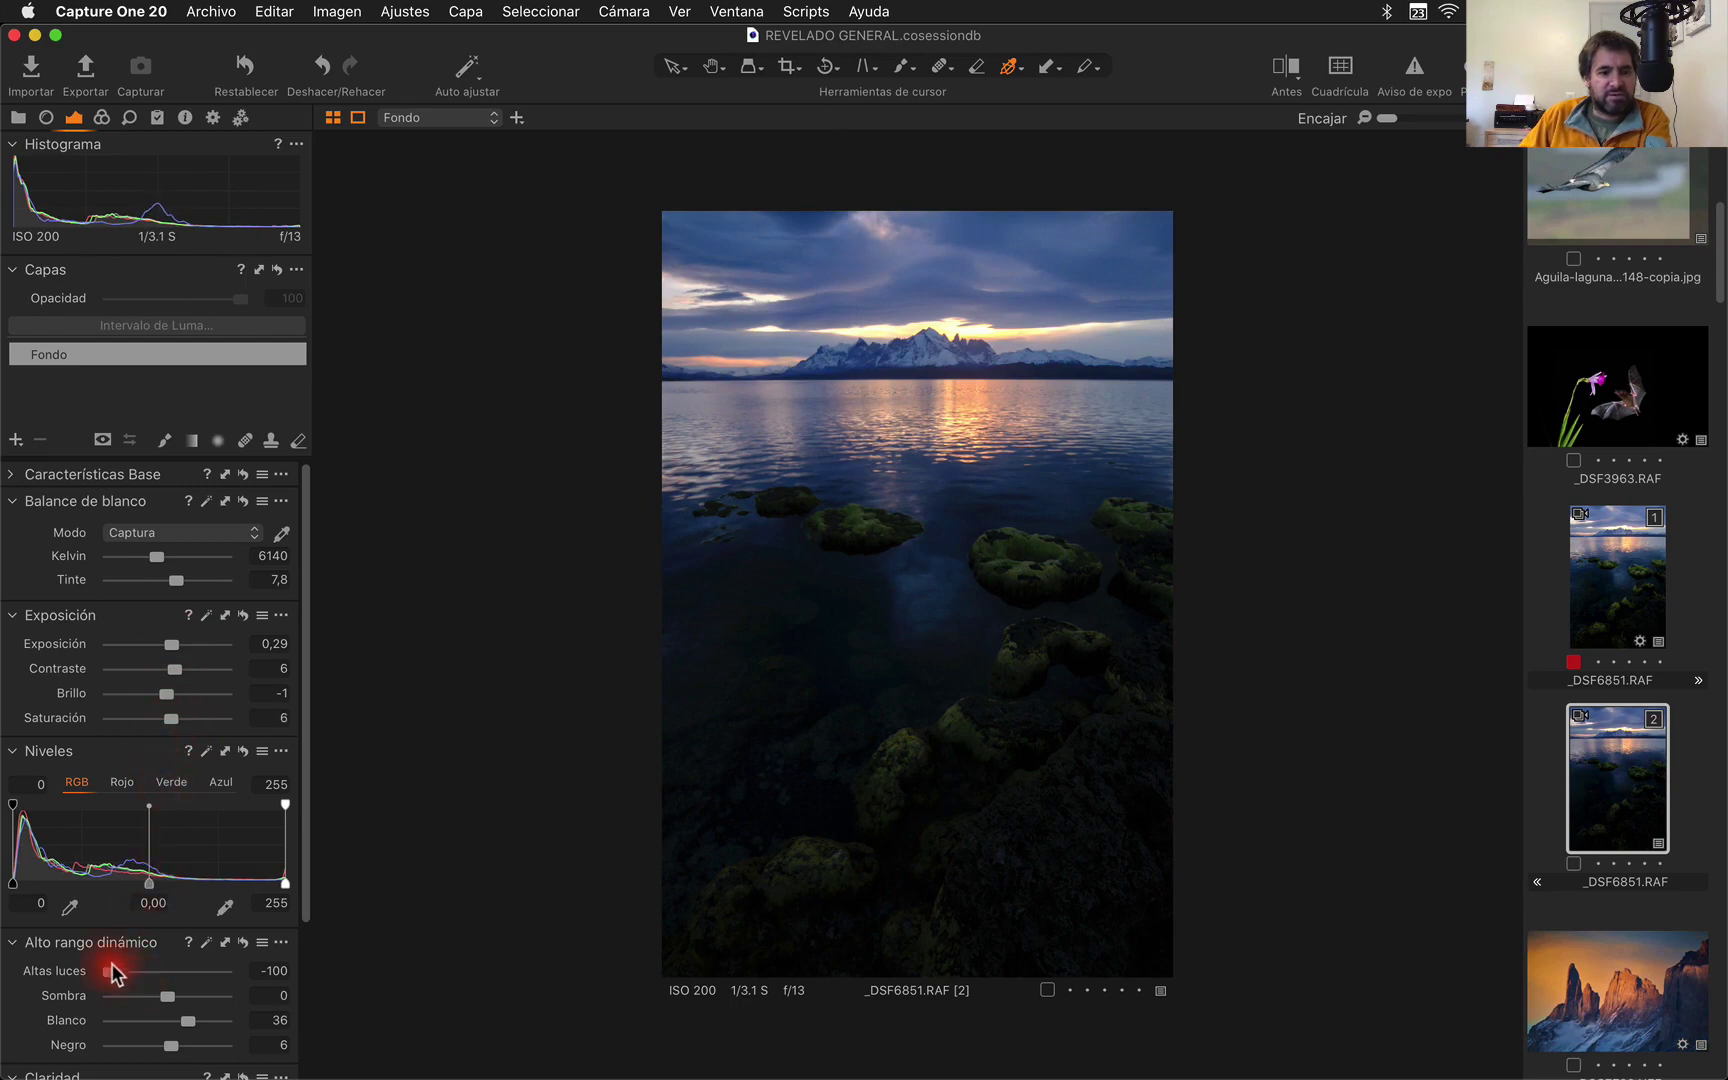
{"action": "left_click_drag", "start_coordinate": [178, 652], "coordinate": [166, 652]}
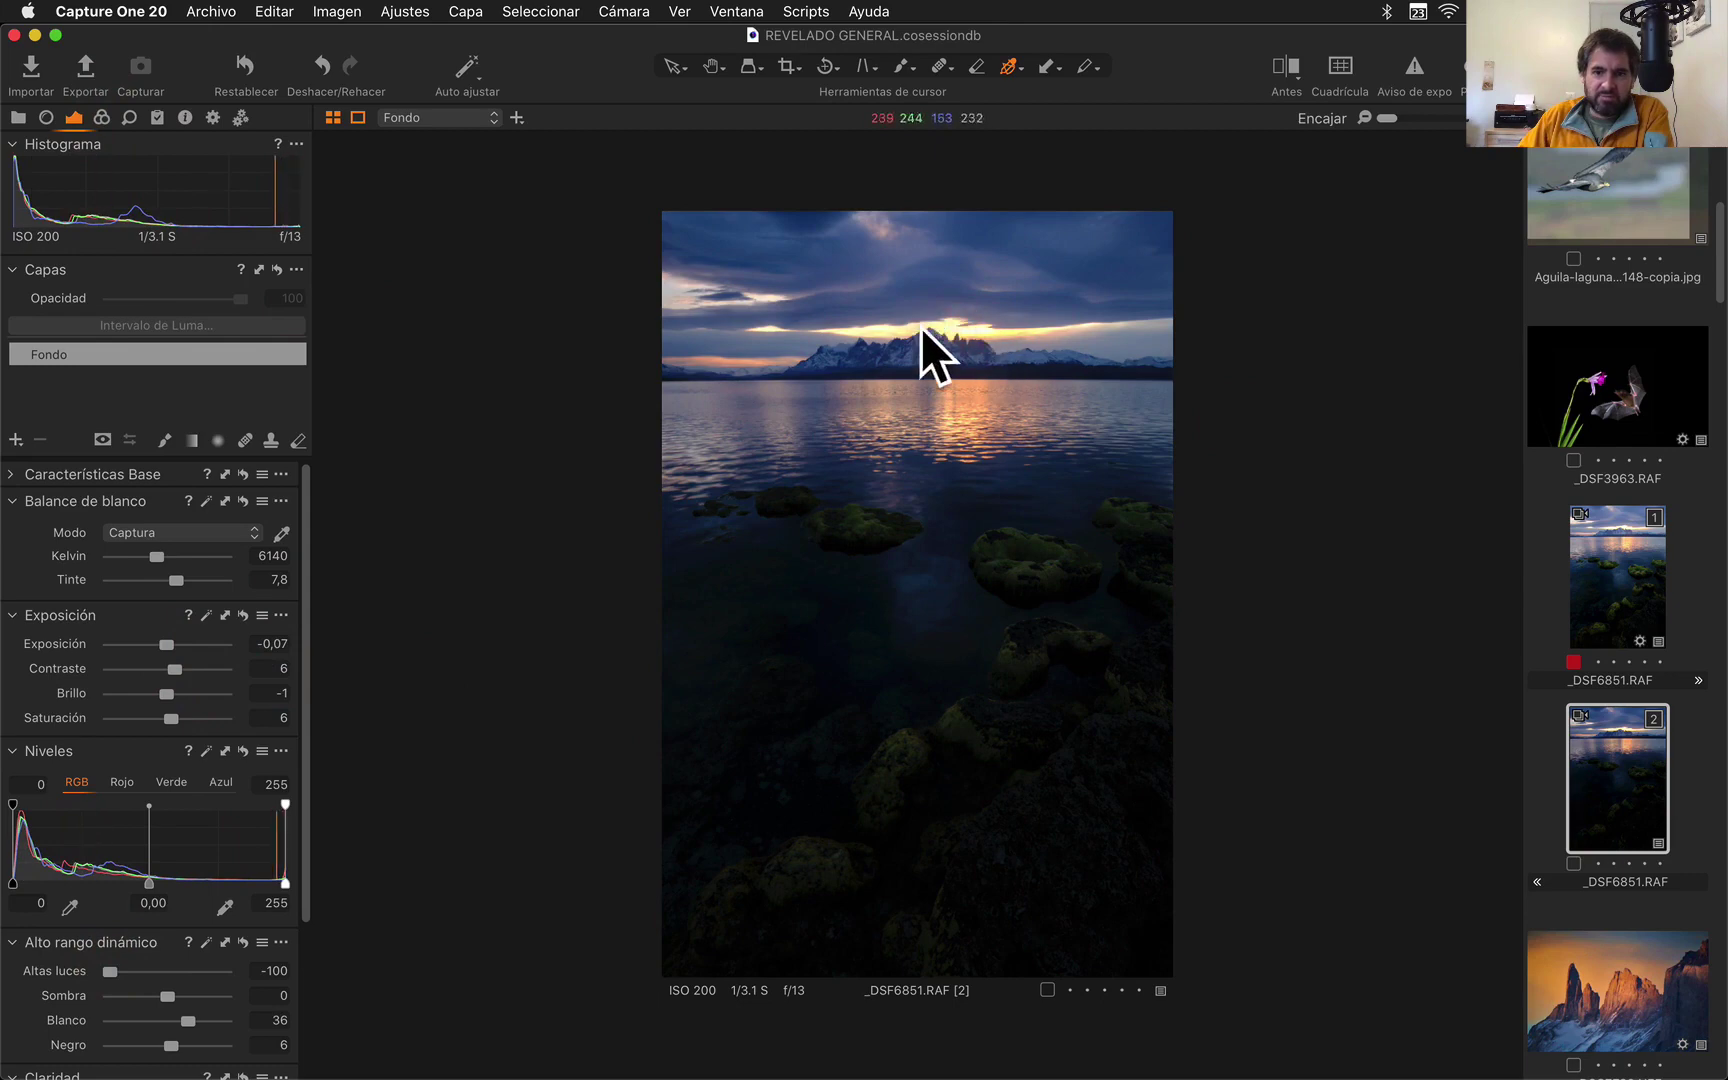
- Sample the yellow sunset glow in Color Editor and set its hue to -10,3 and Claridad to -8,4
{"action": "left_click", "coordinate": [103, 119]}
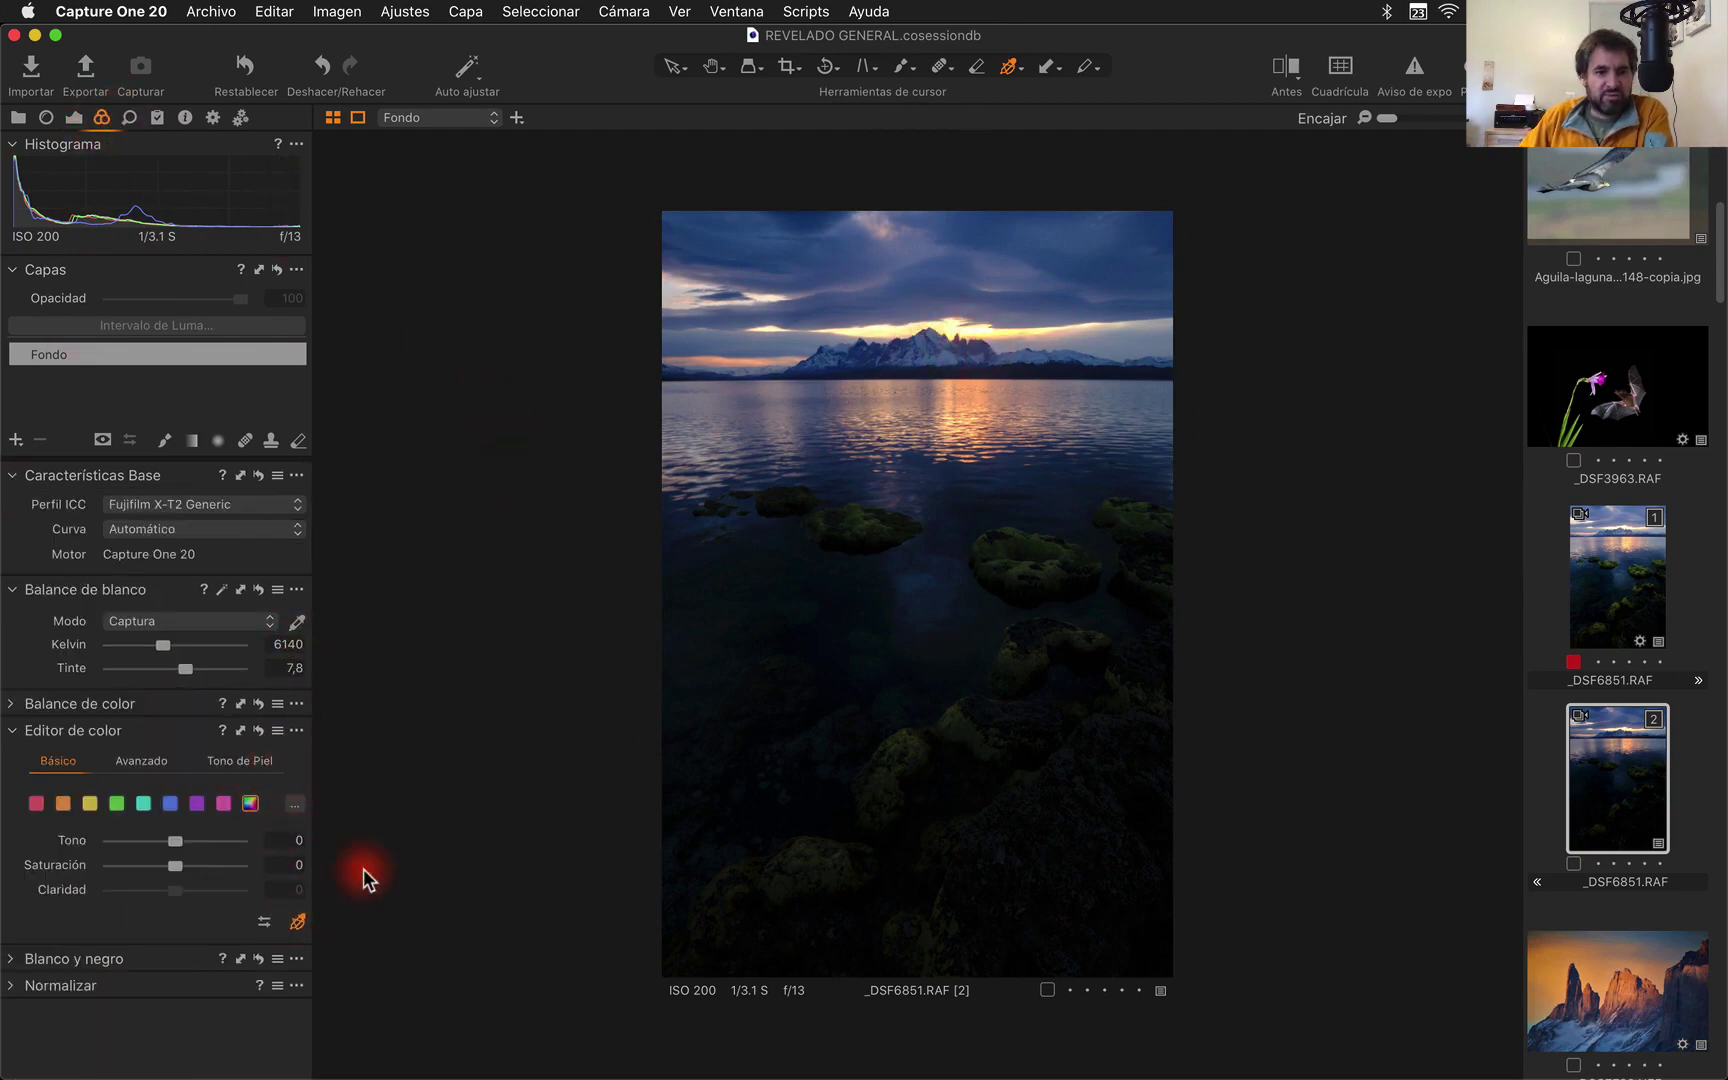
{"action": "left_click", "coordinate": [987, 312]}
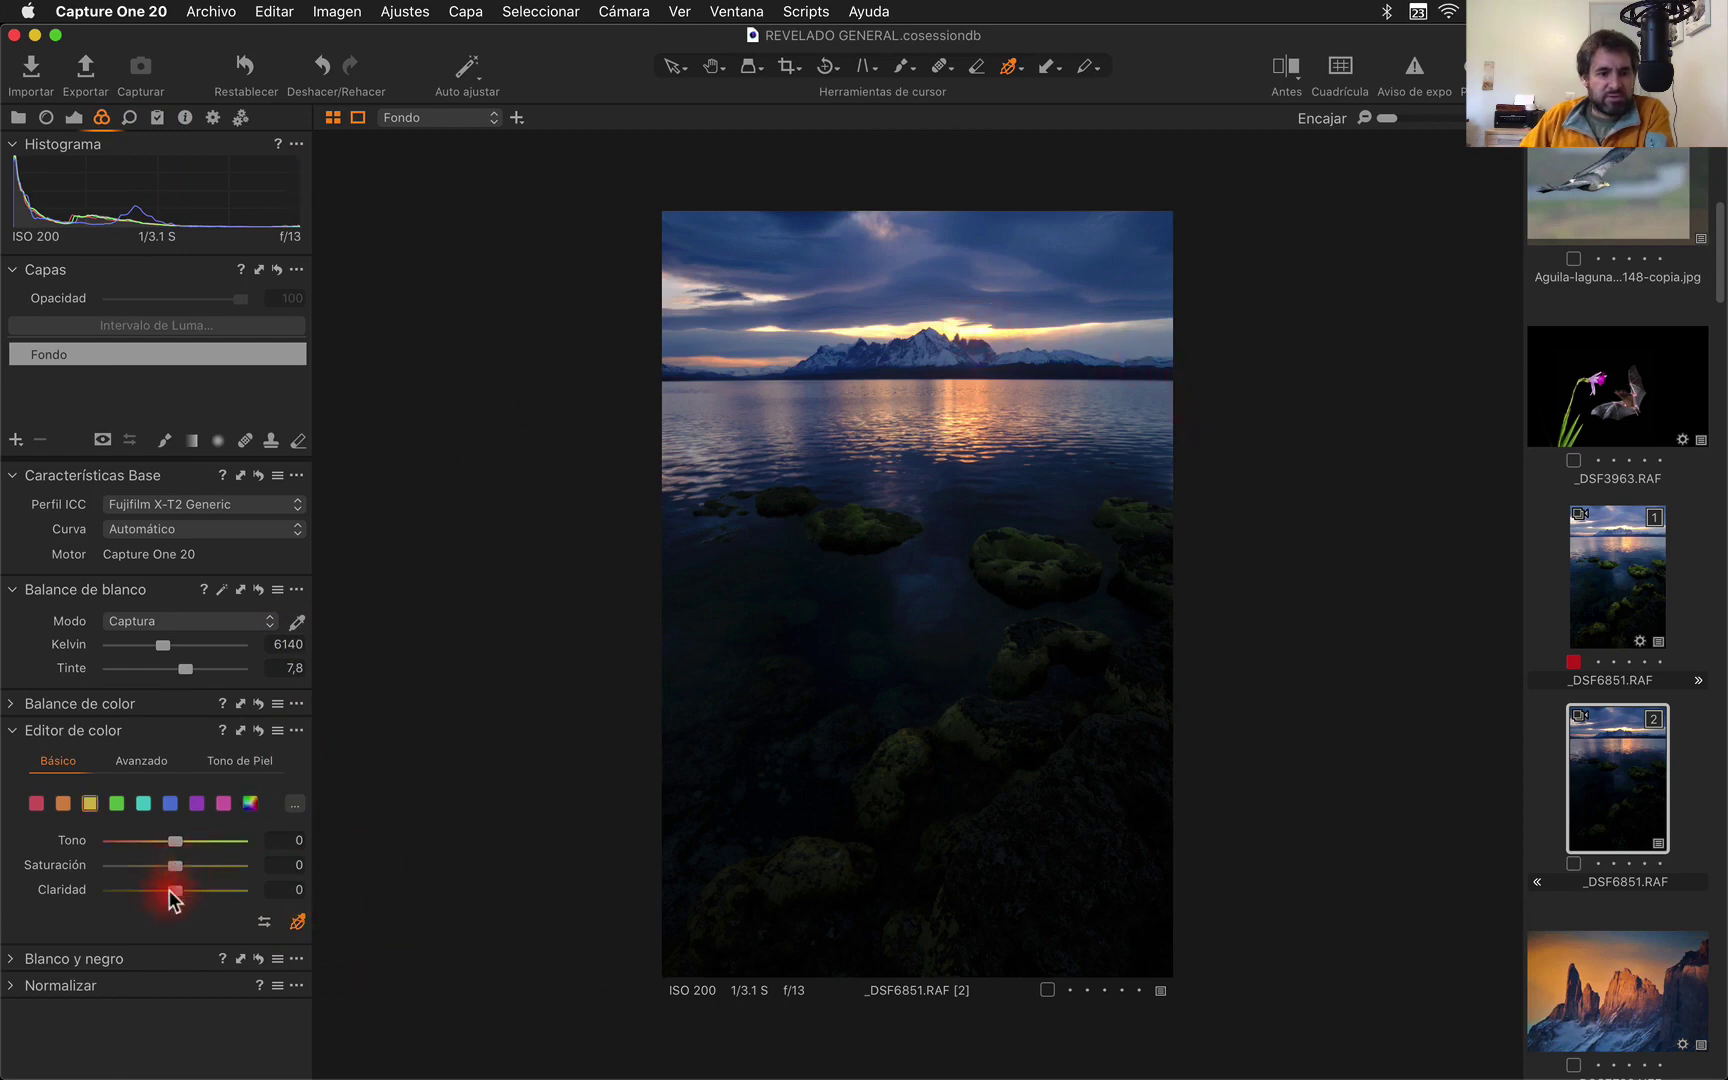
{"action": "mouse_move", "coordinate": [170, 890]}
{"action": "left_mouse_down"}
{"action": "mouse_move", "coordinate": [148, 890]}
{"action": "mouse_move", "coordinate": [184, 897]}
{"action": "left_mouse_up"}
{"action": "left_click", "coordinate": [241, 896]}
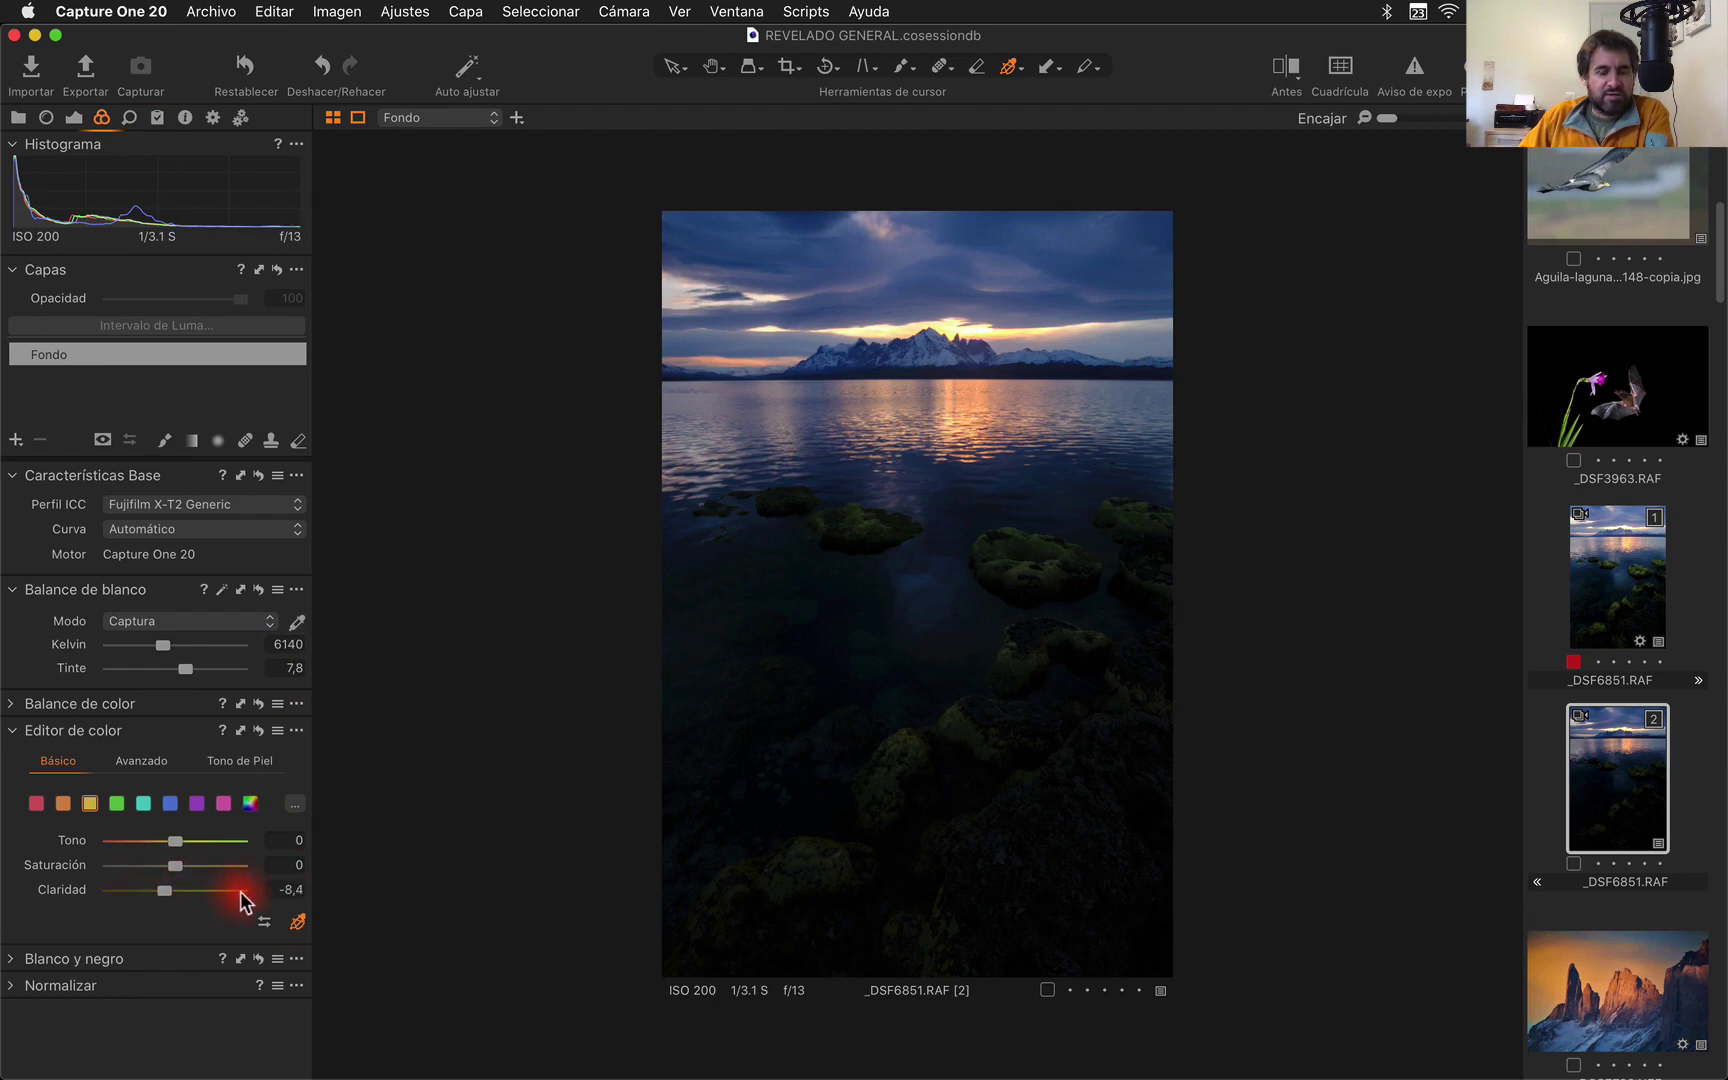
{"action": "left_click_drag", "start_coordinate": [174, 840], "coordinate": [153, 844]}
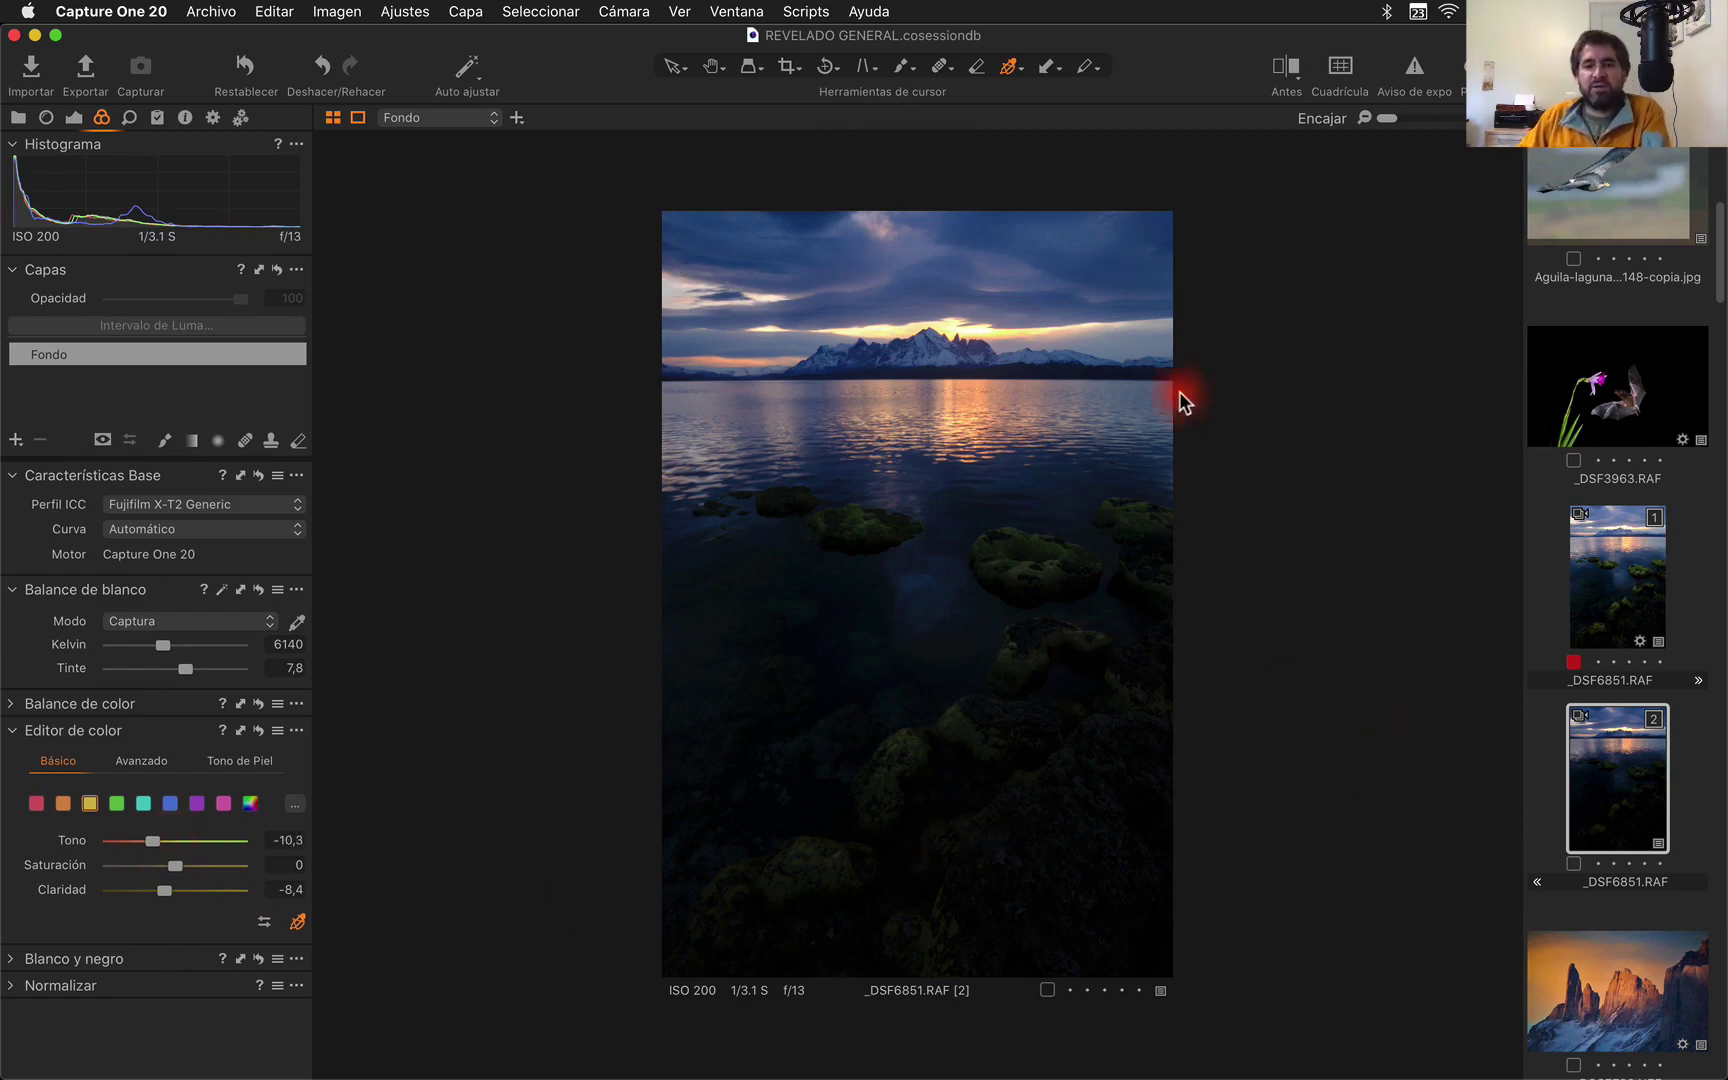
- Select both variants to view them side by side
{"action": "left_click", "coordinate": [1646, 583]}
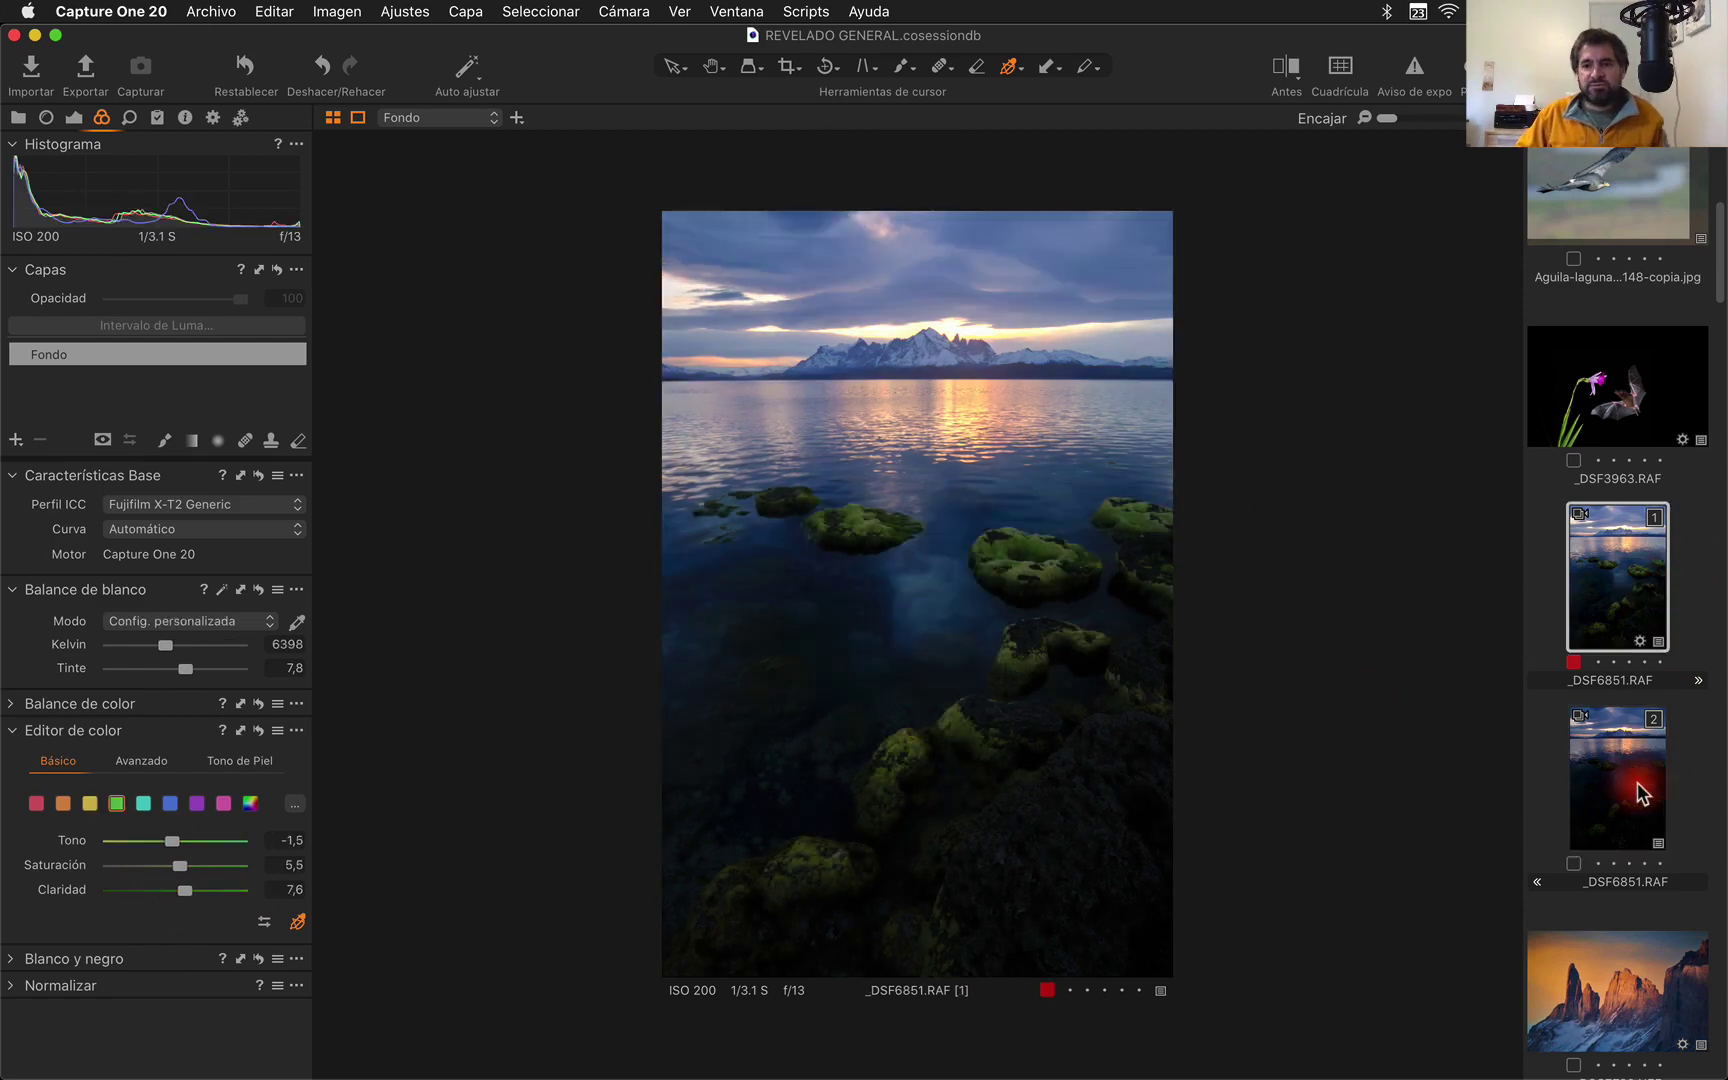
{"action": "left_click", "coordinate": [1641, 793]}
{"action": "left_click", "coordinate": [1638, 578], "text": "super"}
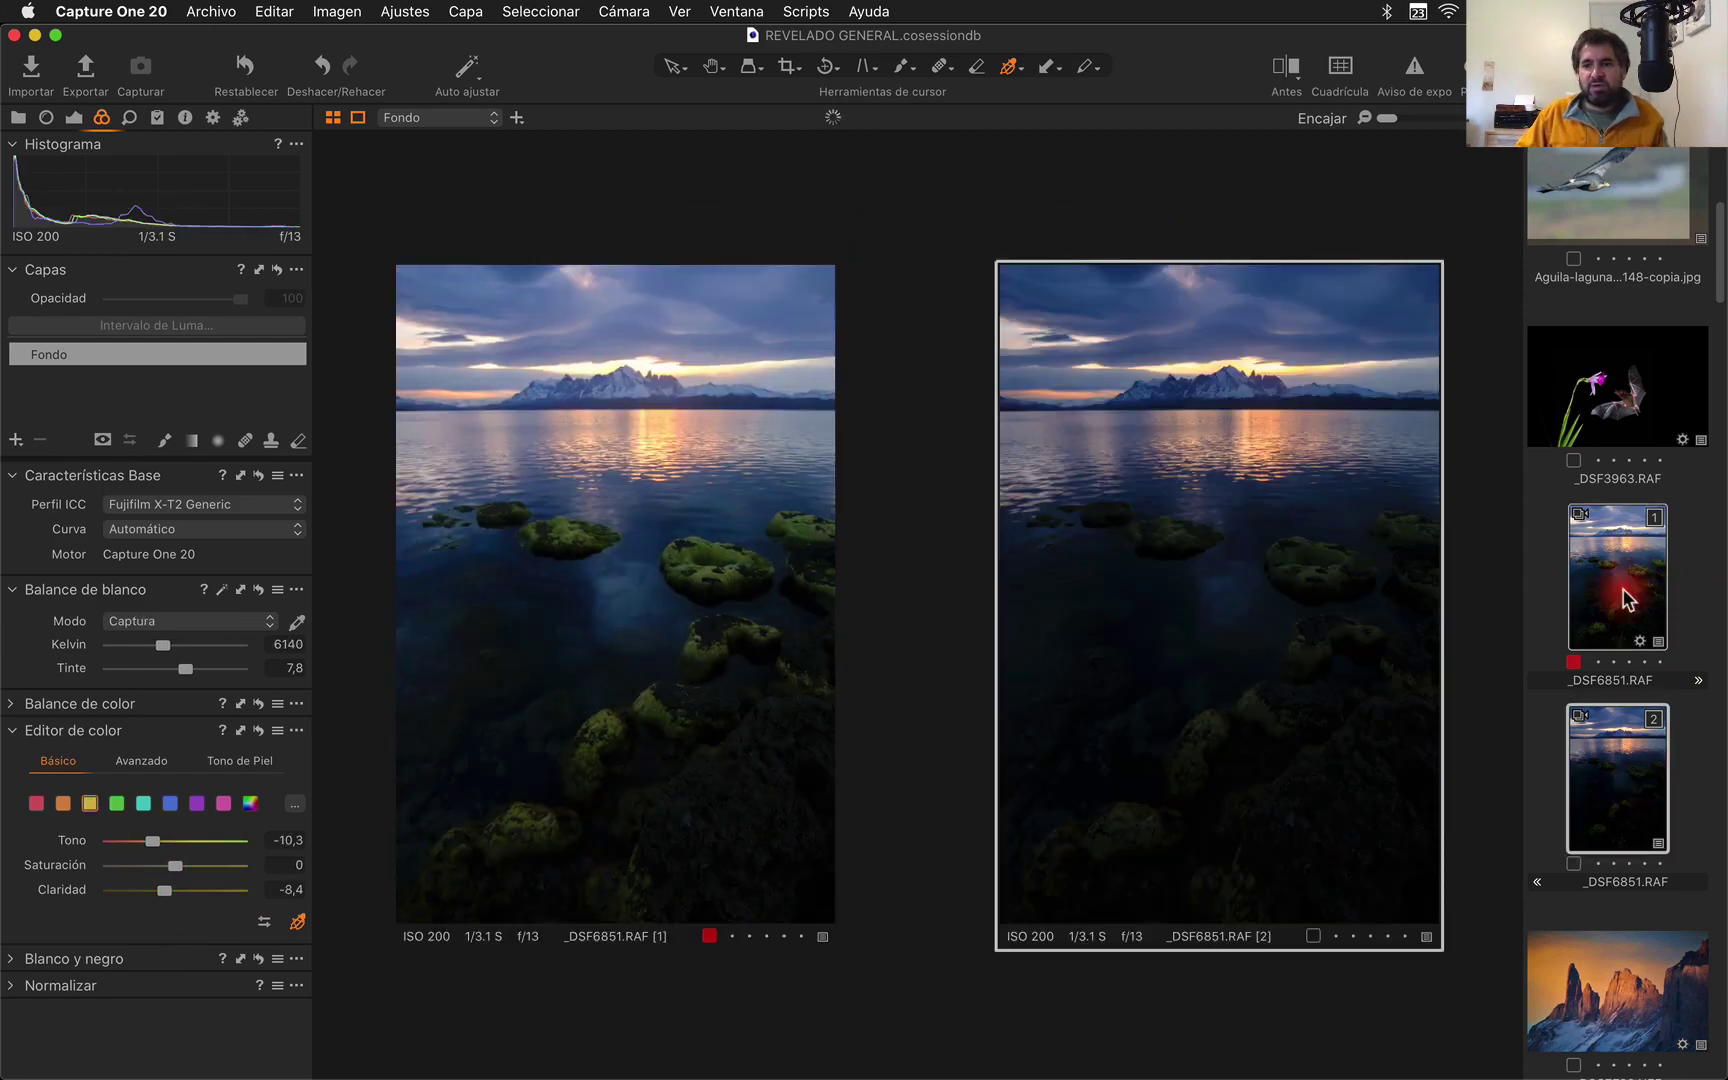
- Export both variants with the TIFF ProPhoto recipe and open them in Photoshop keeping embedded profiles
{"action": "left_click", "coordinate": [213, 118]}
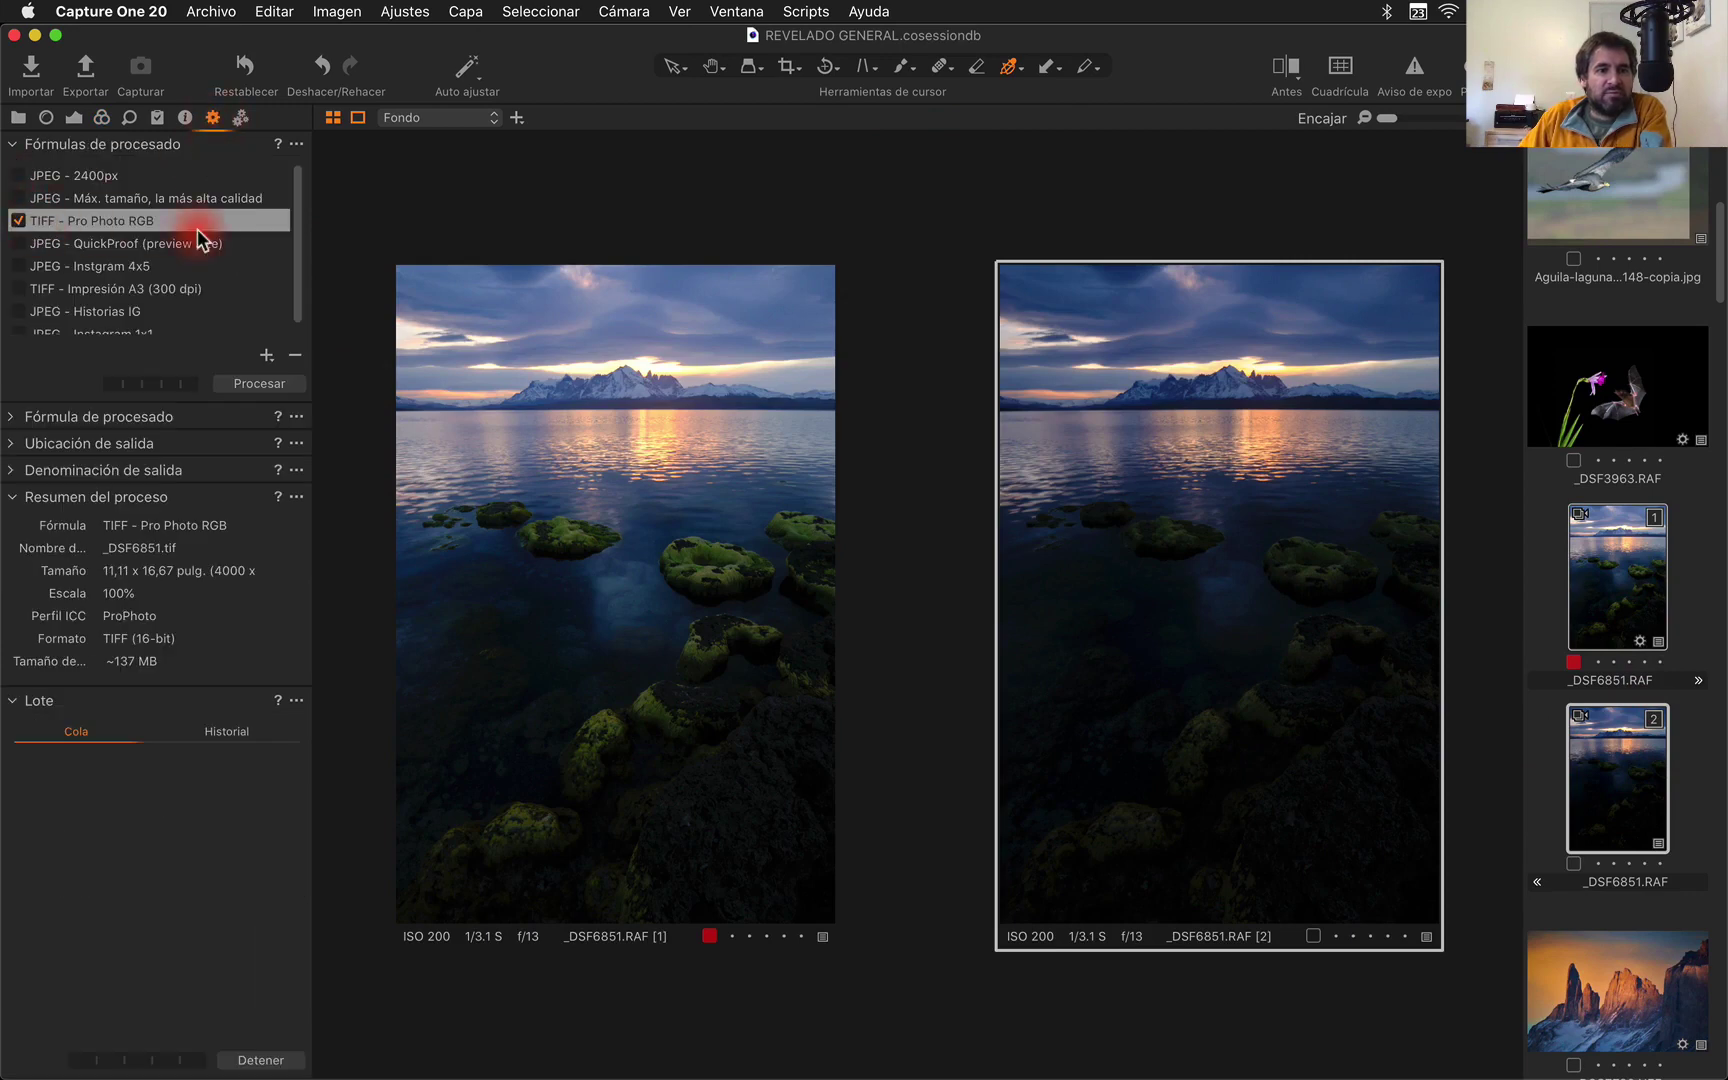
{"action": "left_click", "coordinate": [288, 385]}
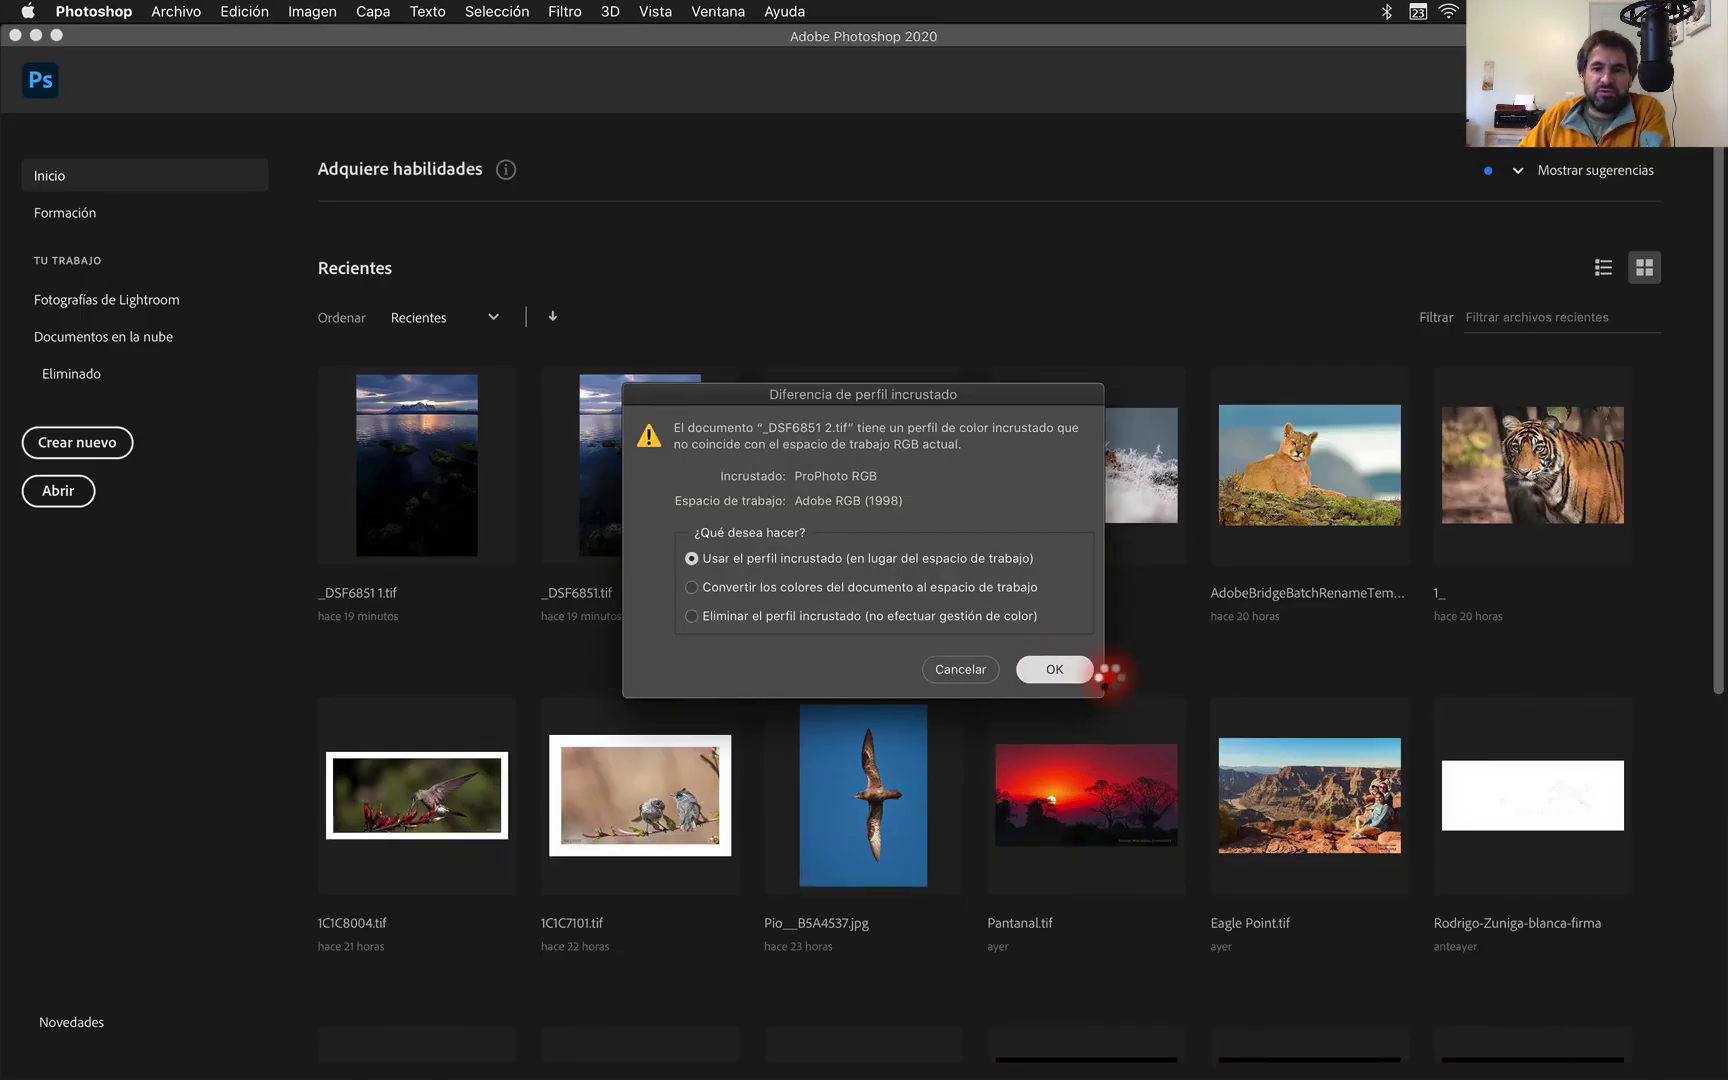
{"action": "left_click", "coordinate": [1058, 672]}
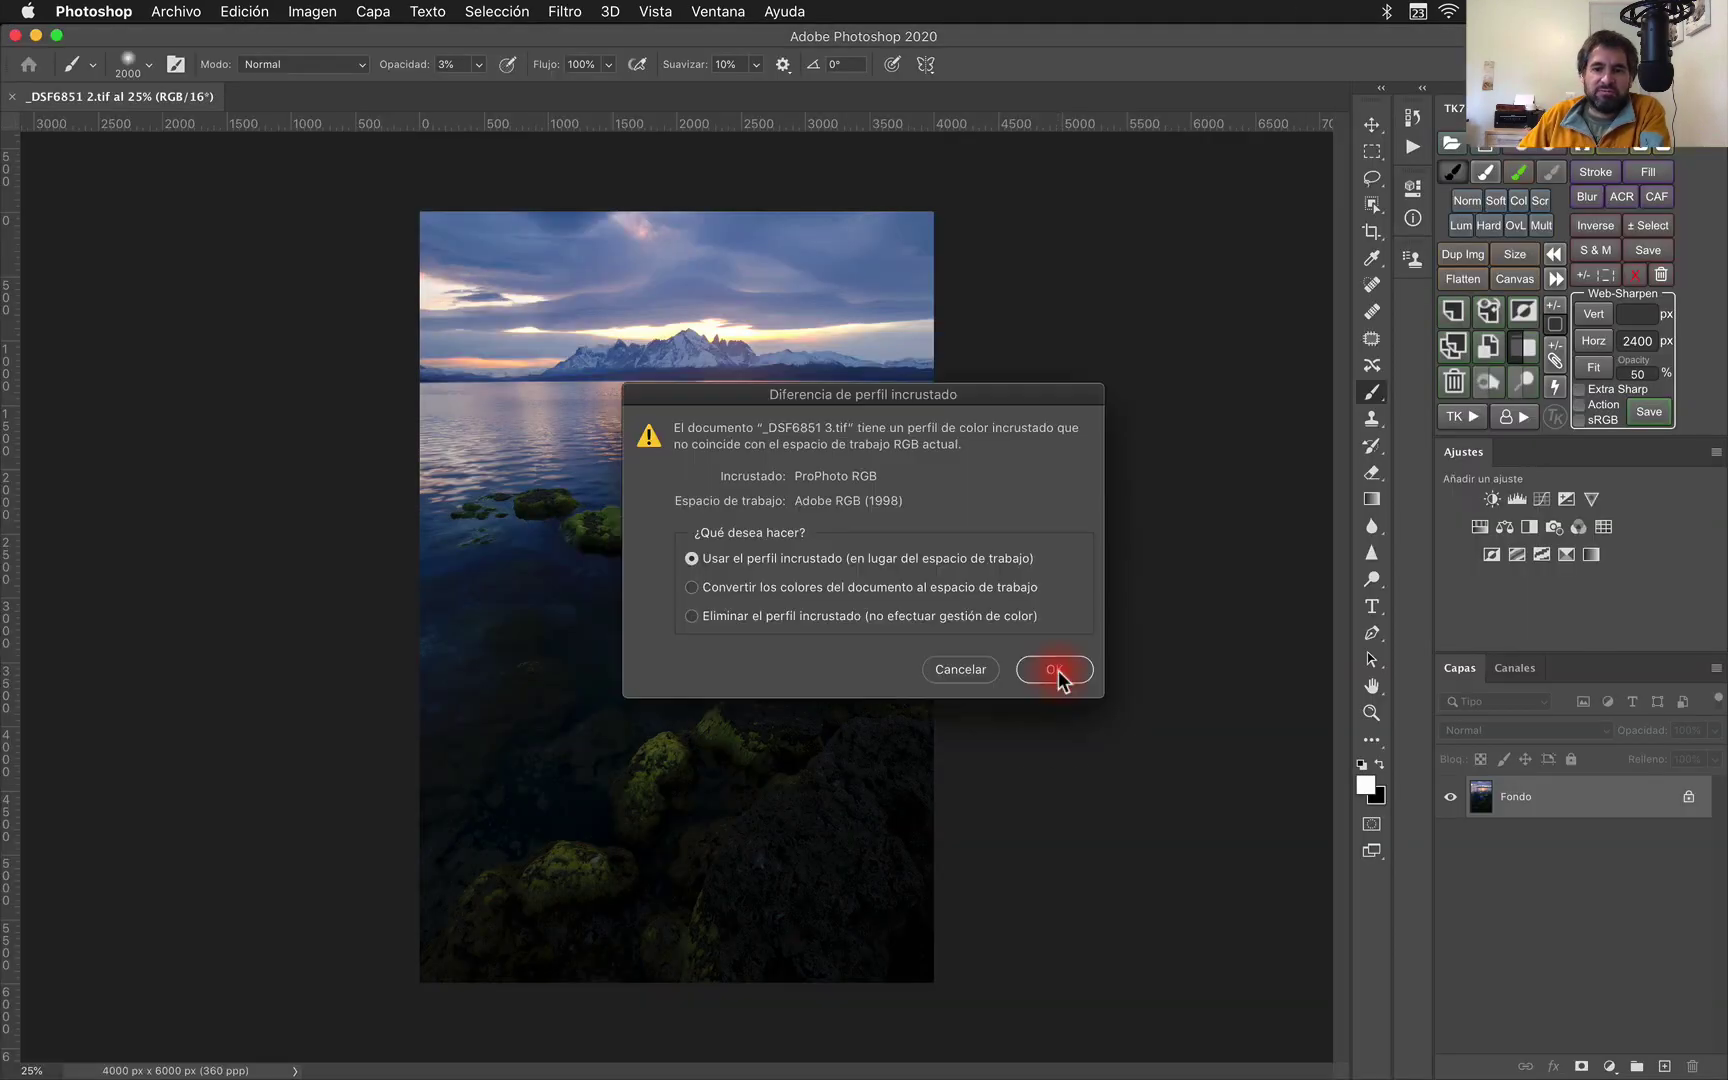
{"action": "left_click", "coordinate": [1058, 672]}
{"action": "left_click", "coordinate": [281, 98]}
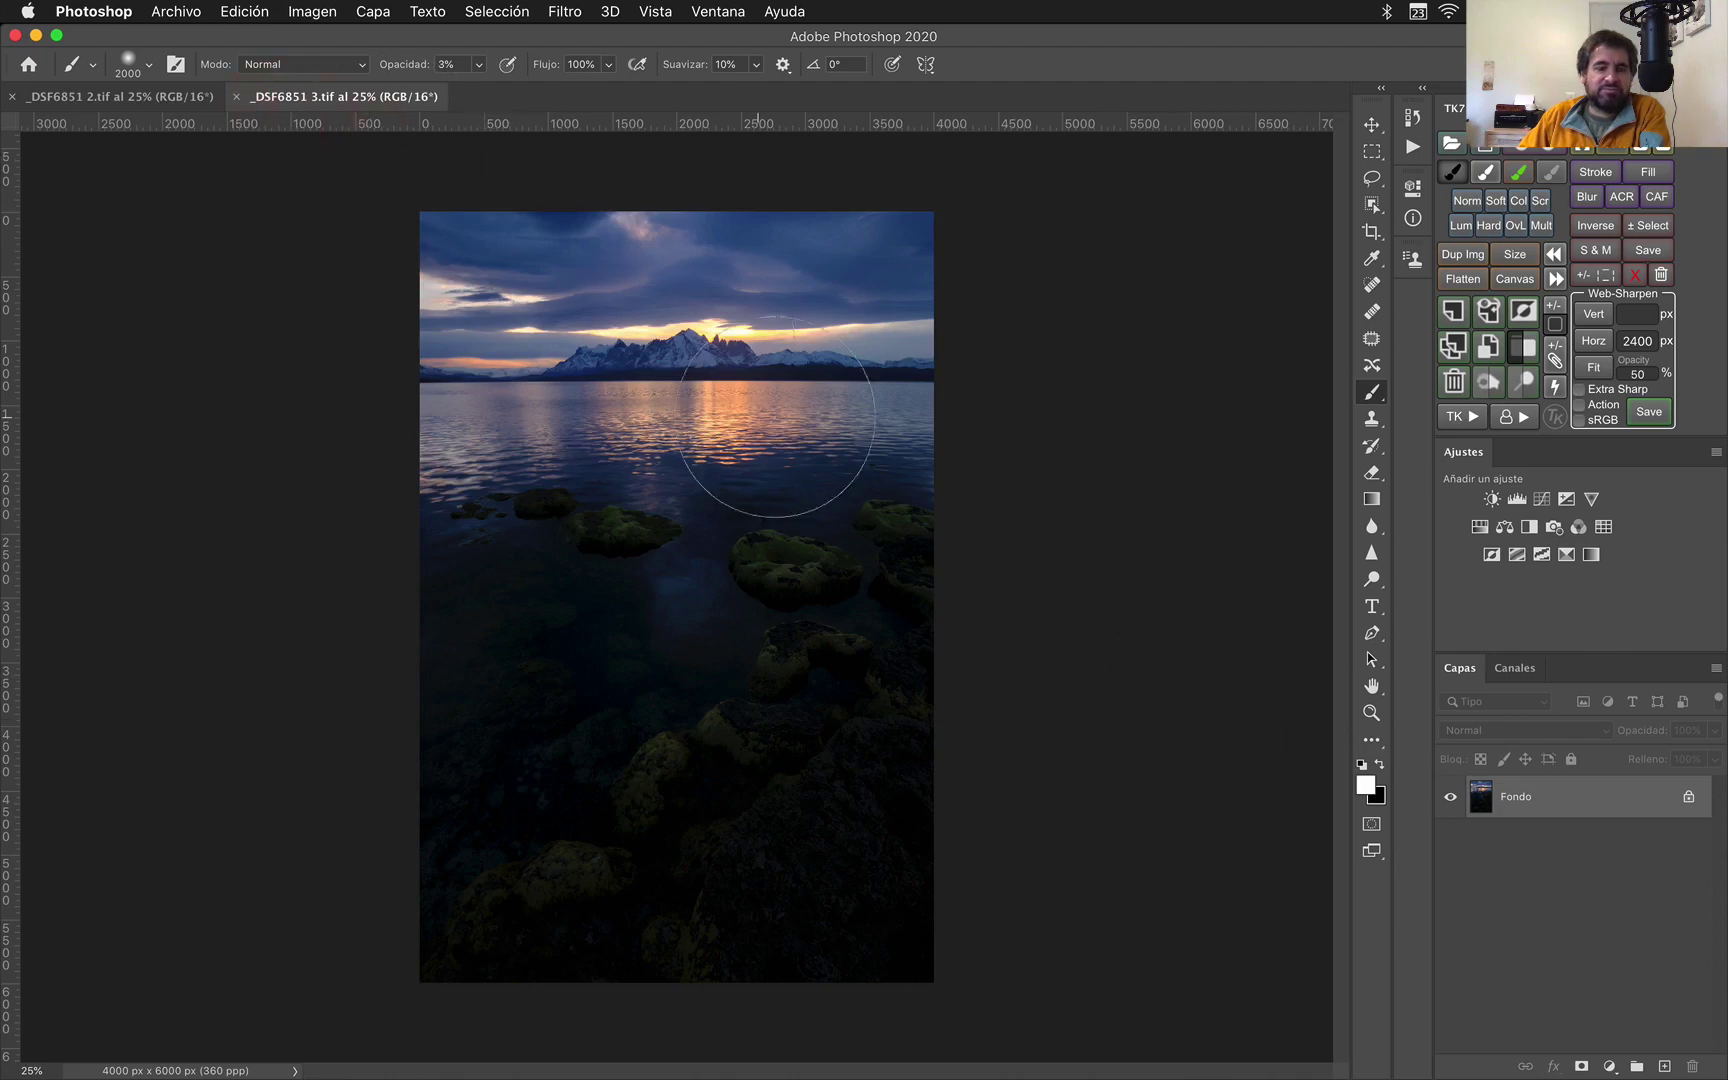
- Select all of _DSF6851 3.tif and paste it into _DSF6851 2.tif as layer Capa 1
{"action": "left_click", "coordinate": [1372, 151]}
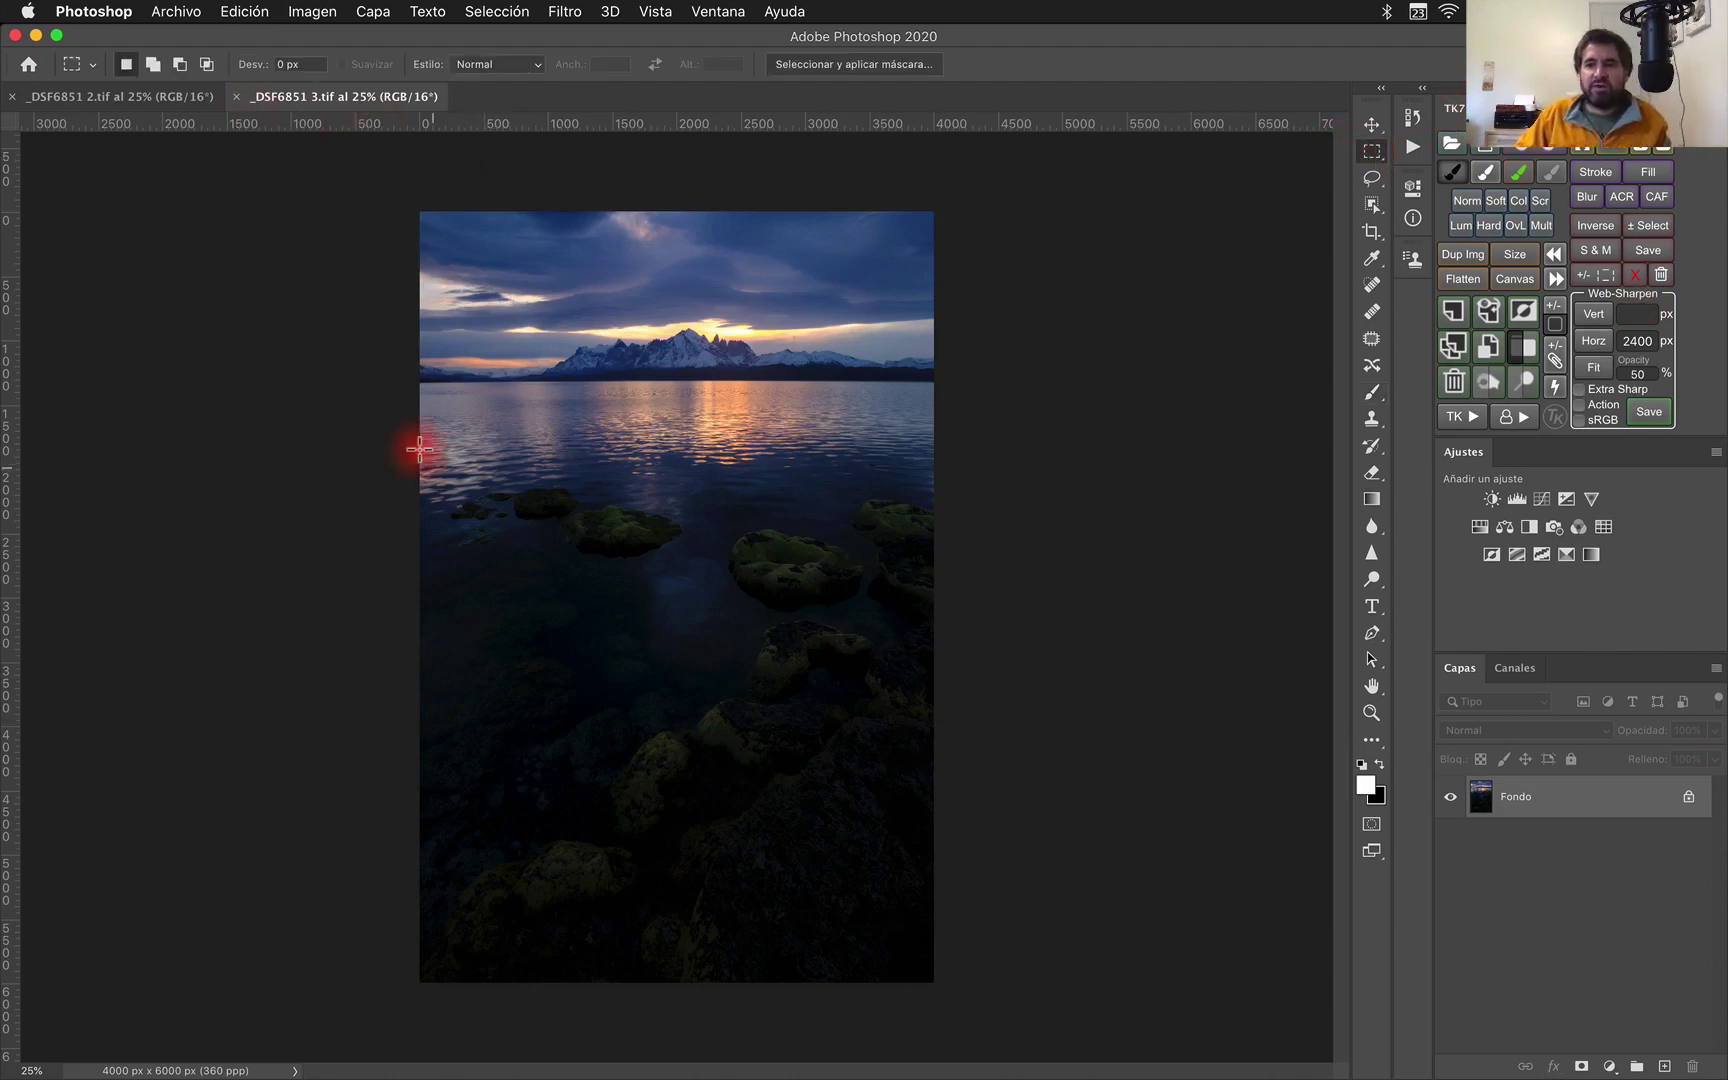
{"action": "left_click_drag", "start_coordinate": [397, 181], "coordinate": [1142, 1052]}
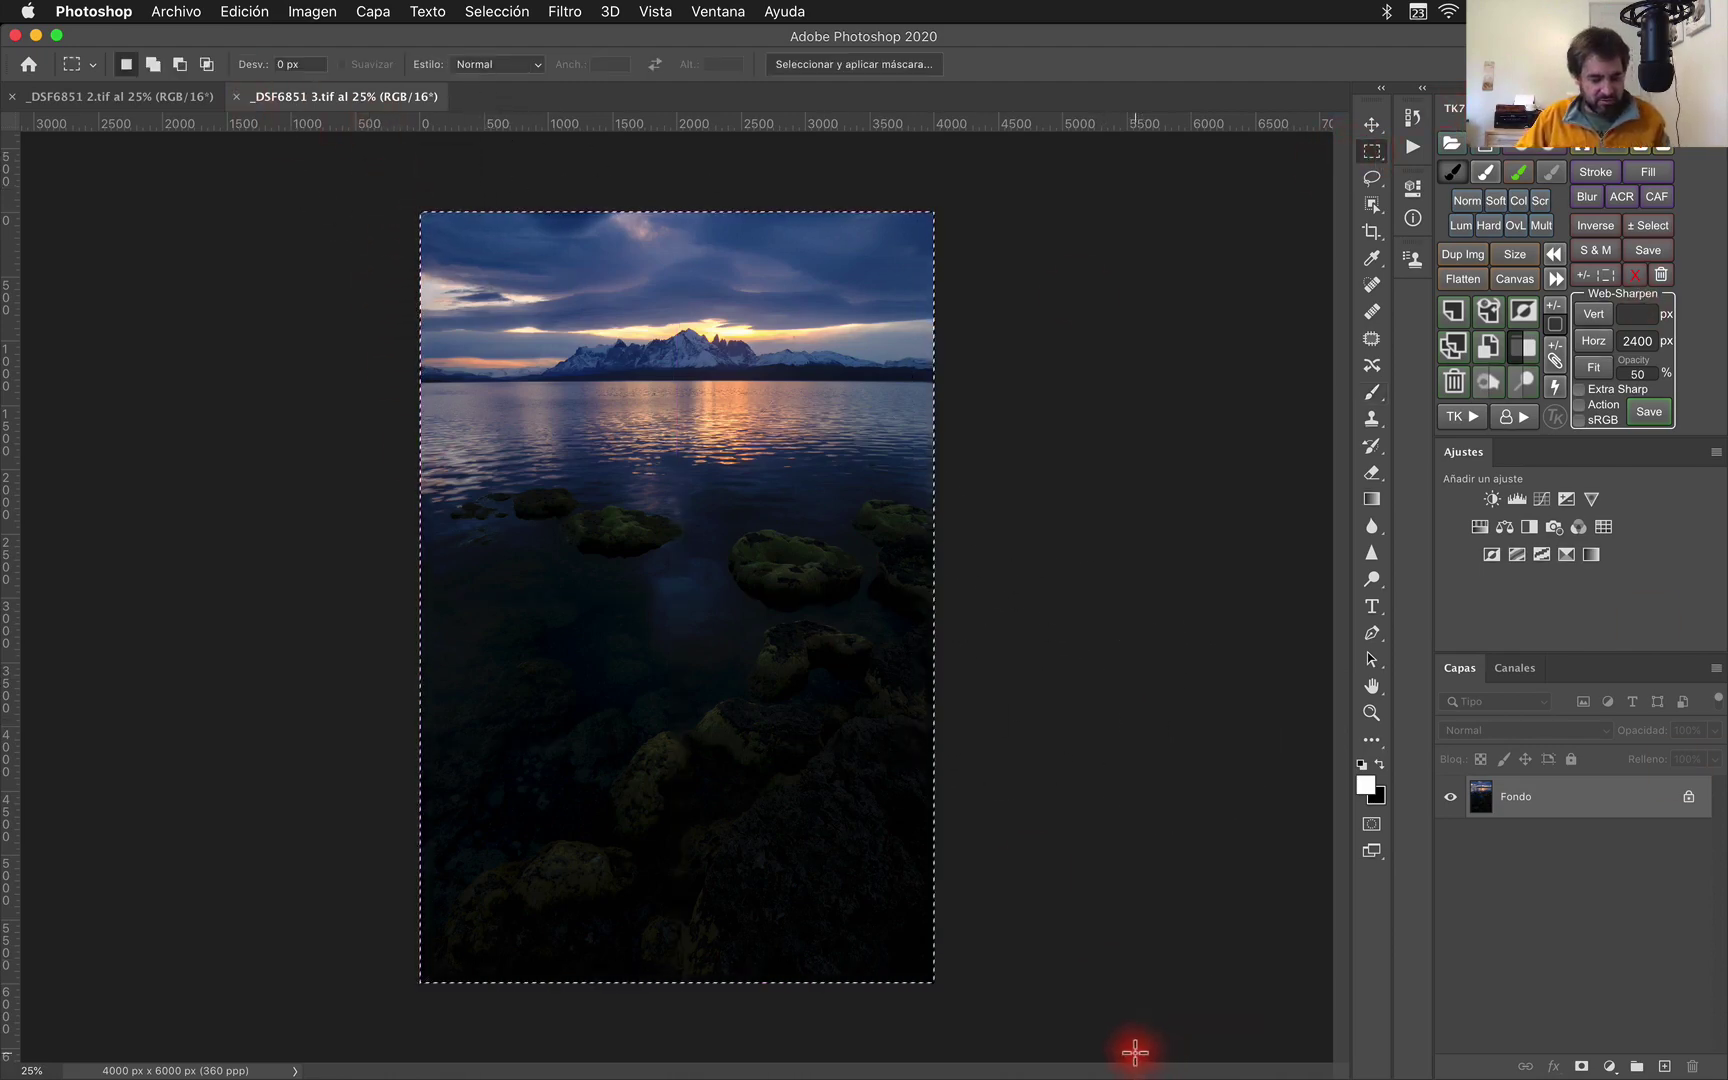
{"action": "left_click", "coordinate": [145, 99]}
{"action": "key", "text": "super+v"}
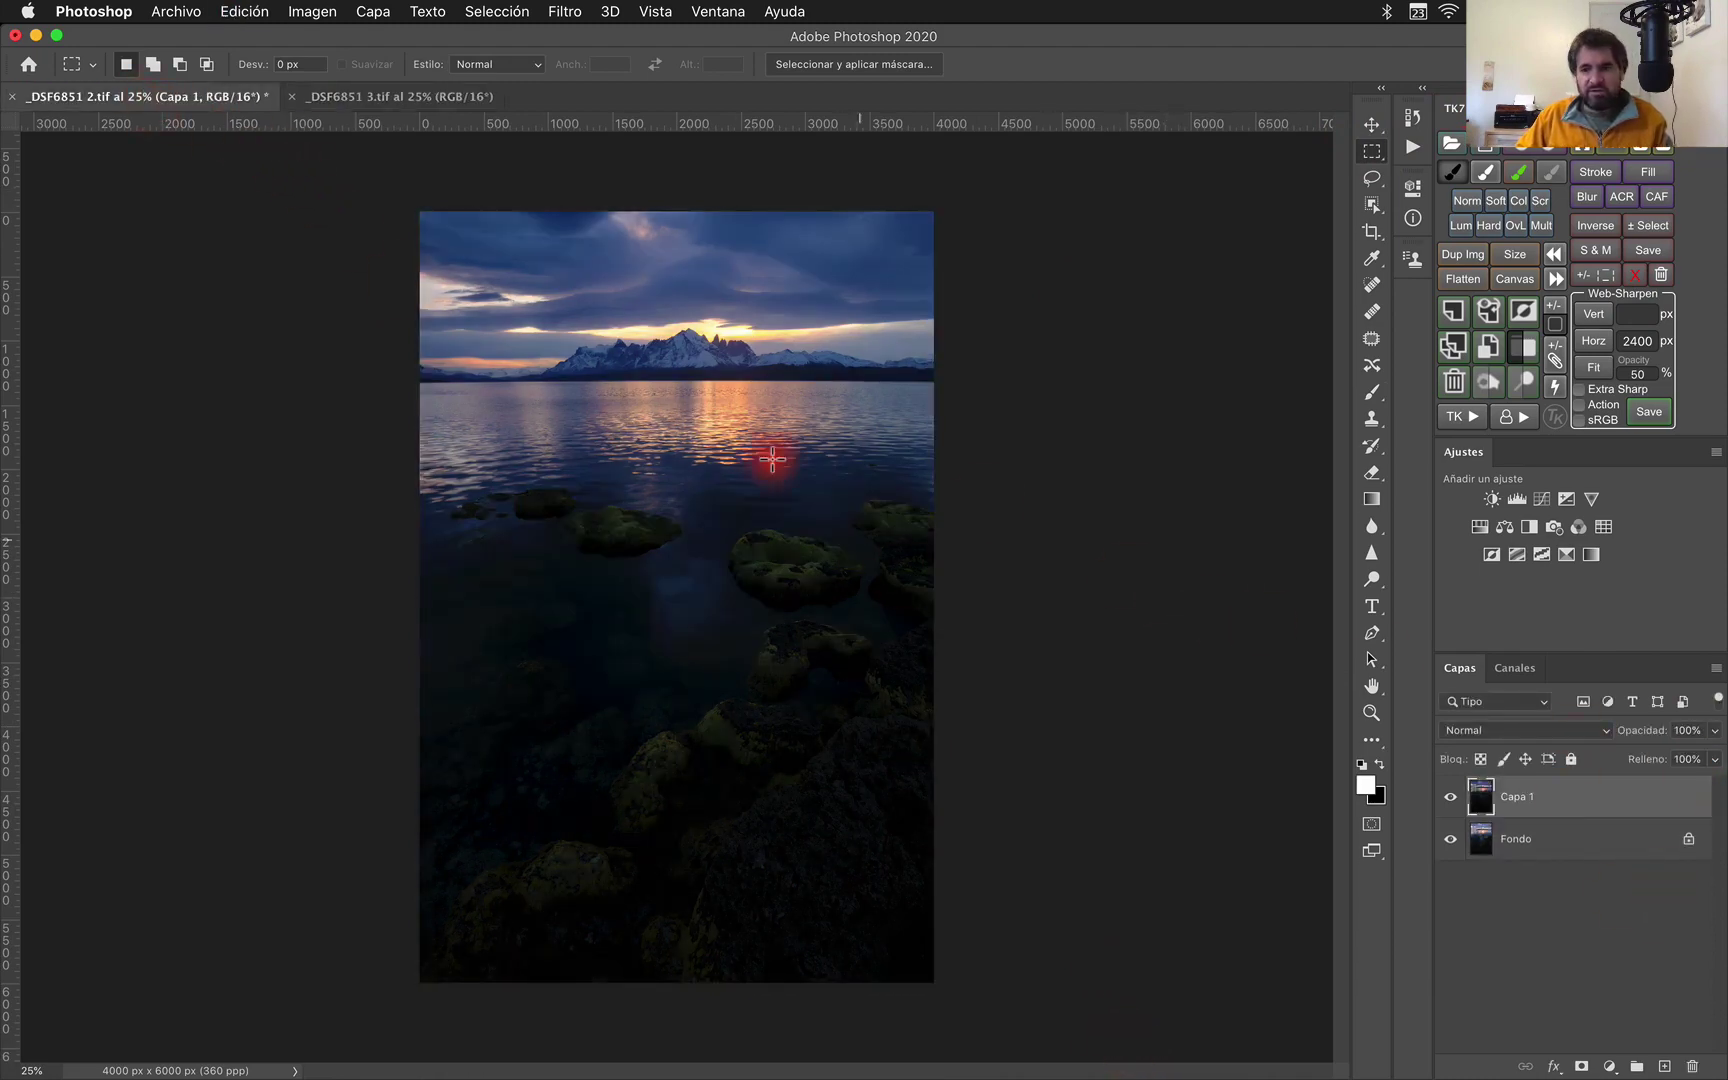
- Mask Capa 1 and paint the rocks in with a 3% black brush, toggling Capa 1 to compare
{"action": "left_click", "coordinate": [1580, 1068]}
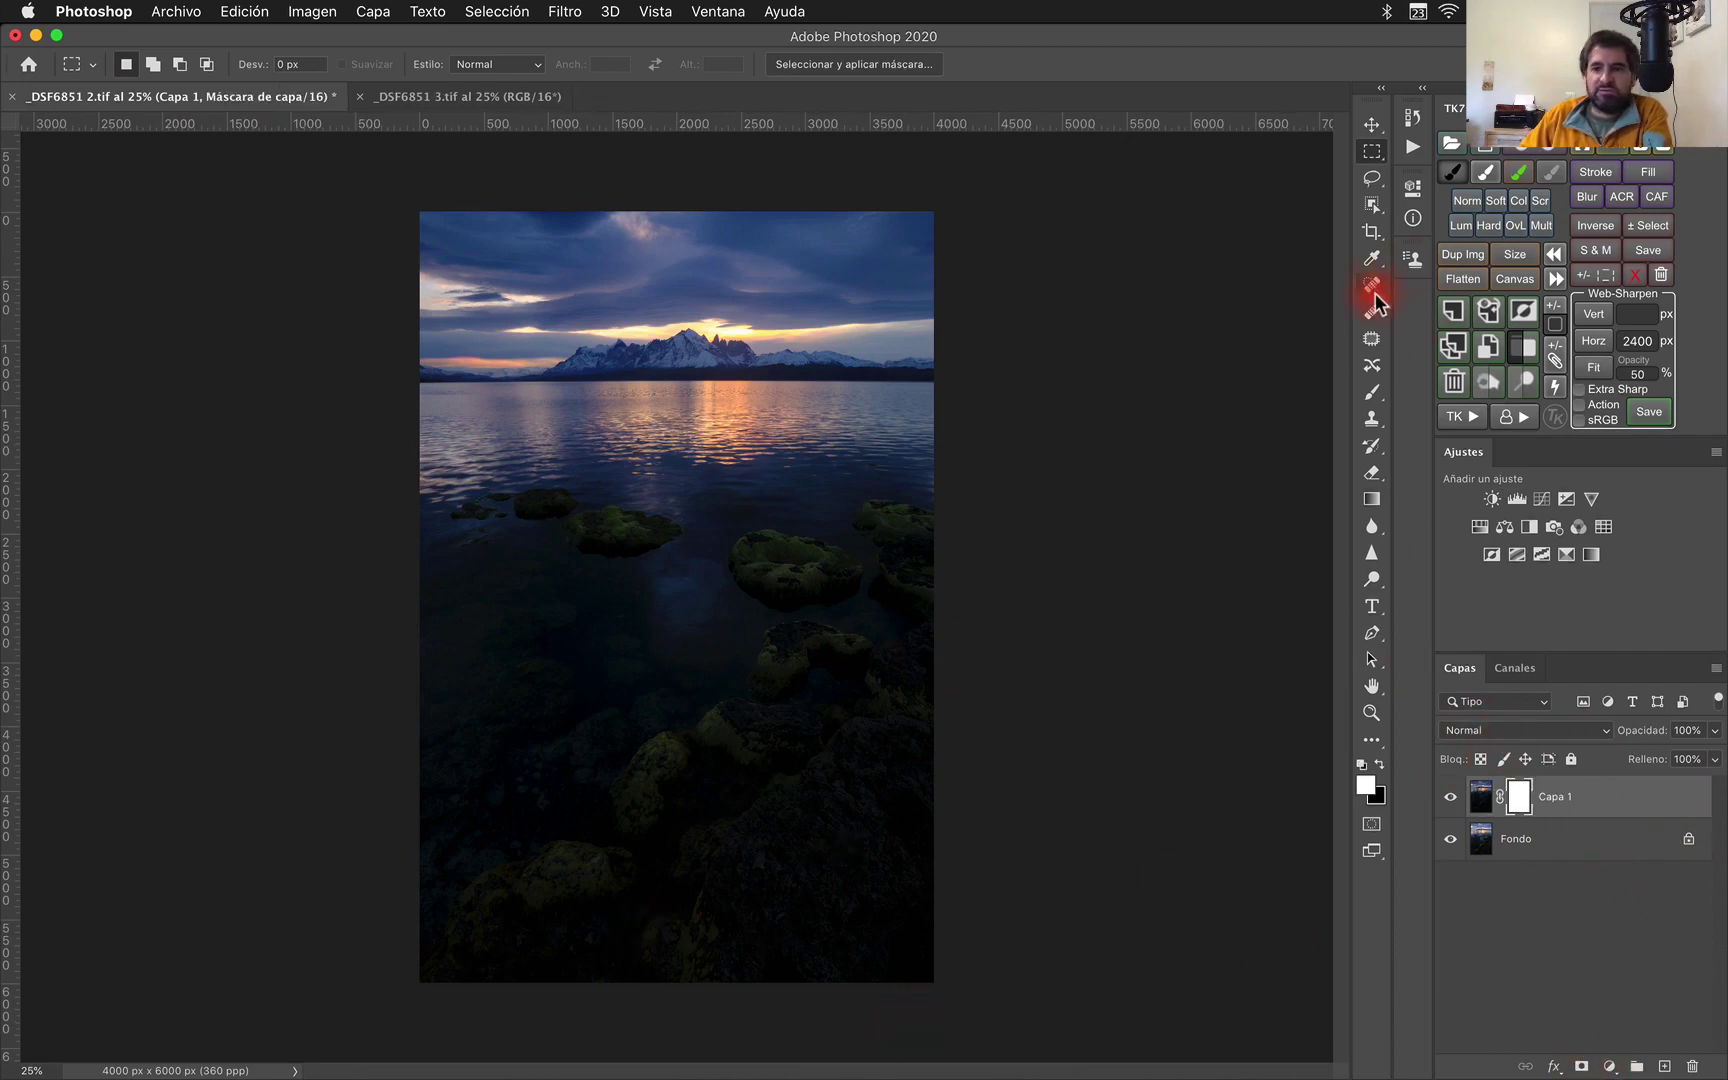
{"action": "left_click", "coordinate": [1372, 392]}
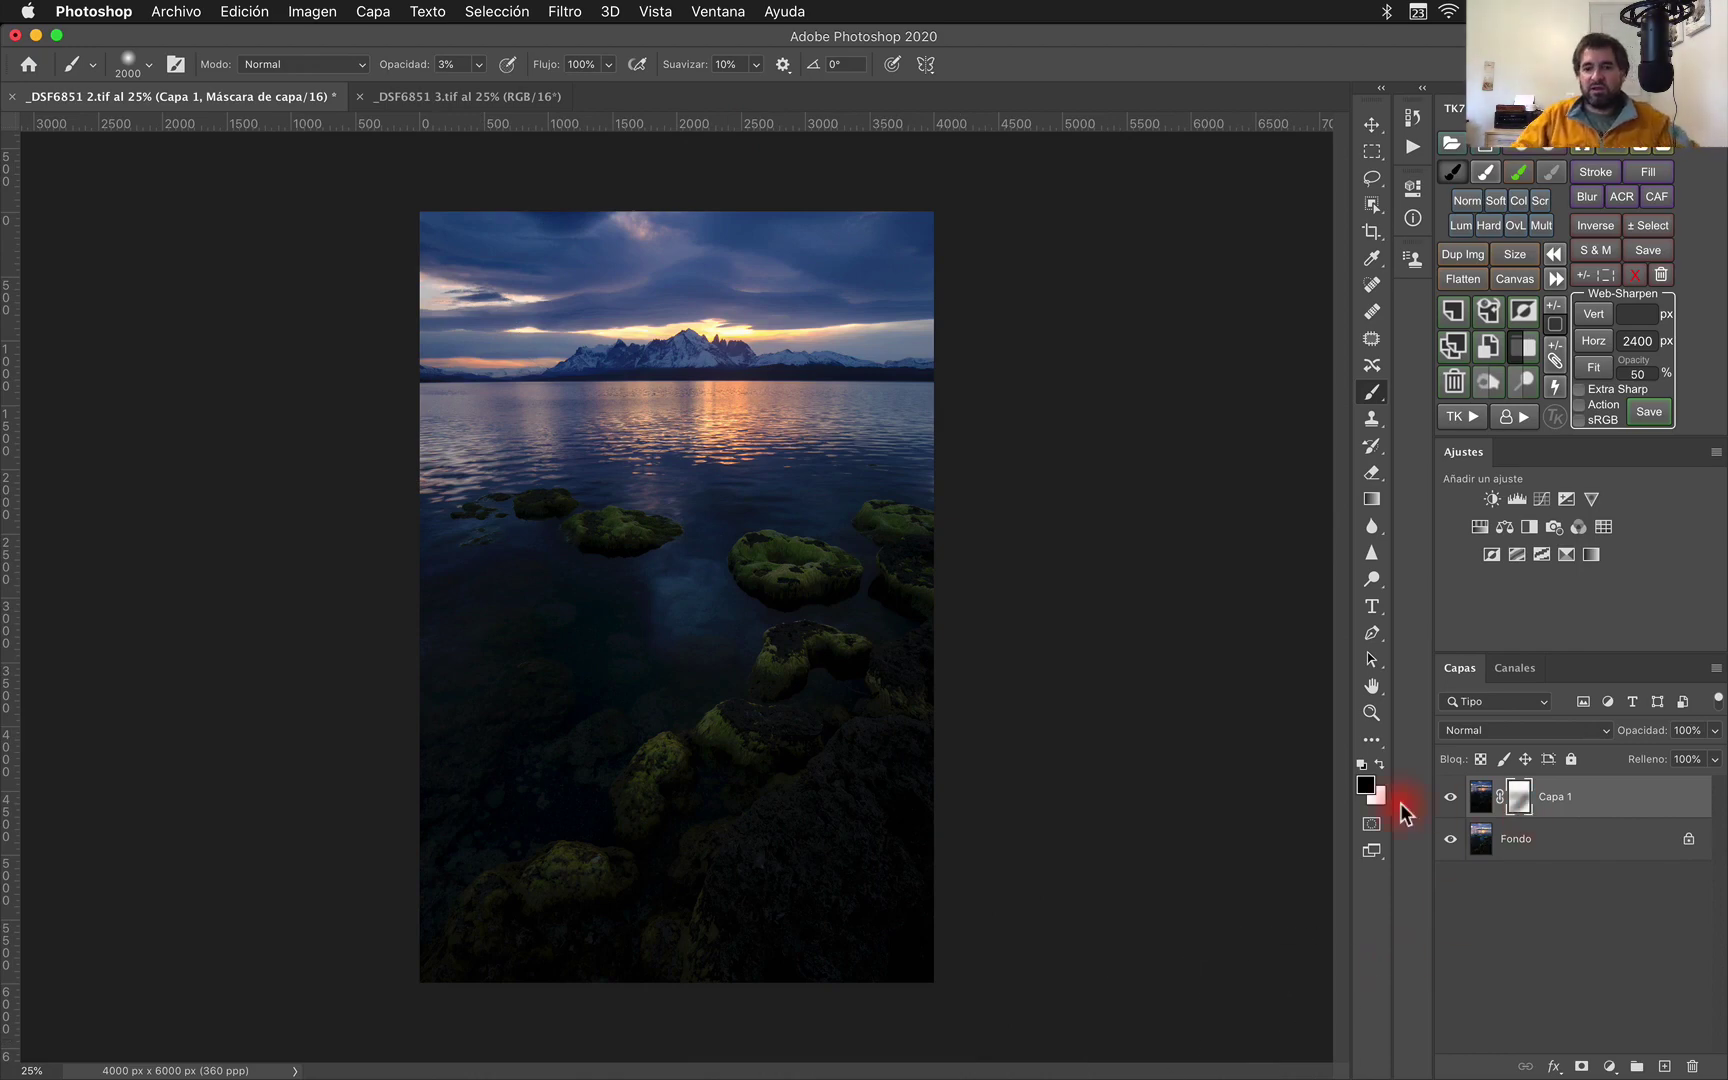
{"action": "left_click", "coordinate": [1451, 797]}
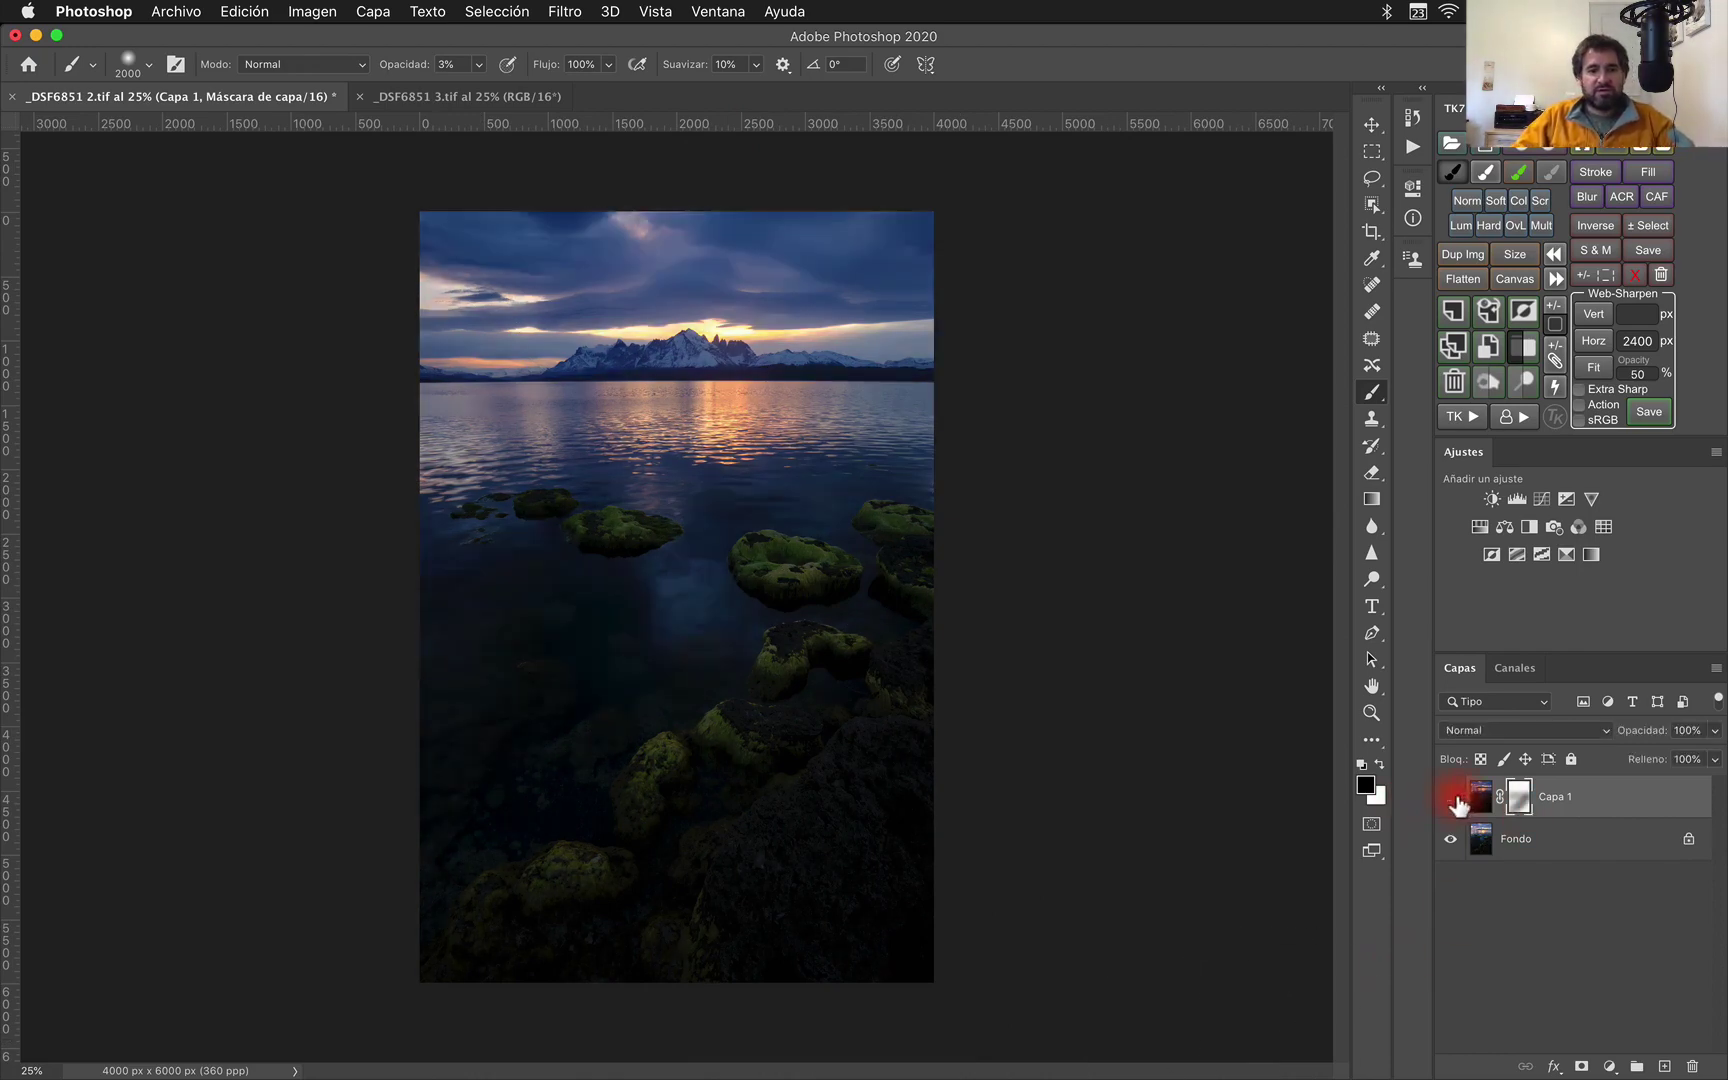
{"action": "left_click", "coordinate": [1451, 797]}
{"action": "left_click", "coordinate": [1451, 797]}
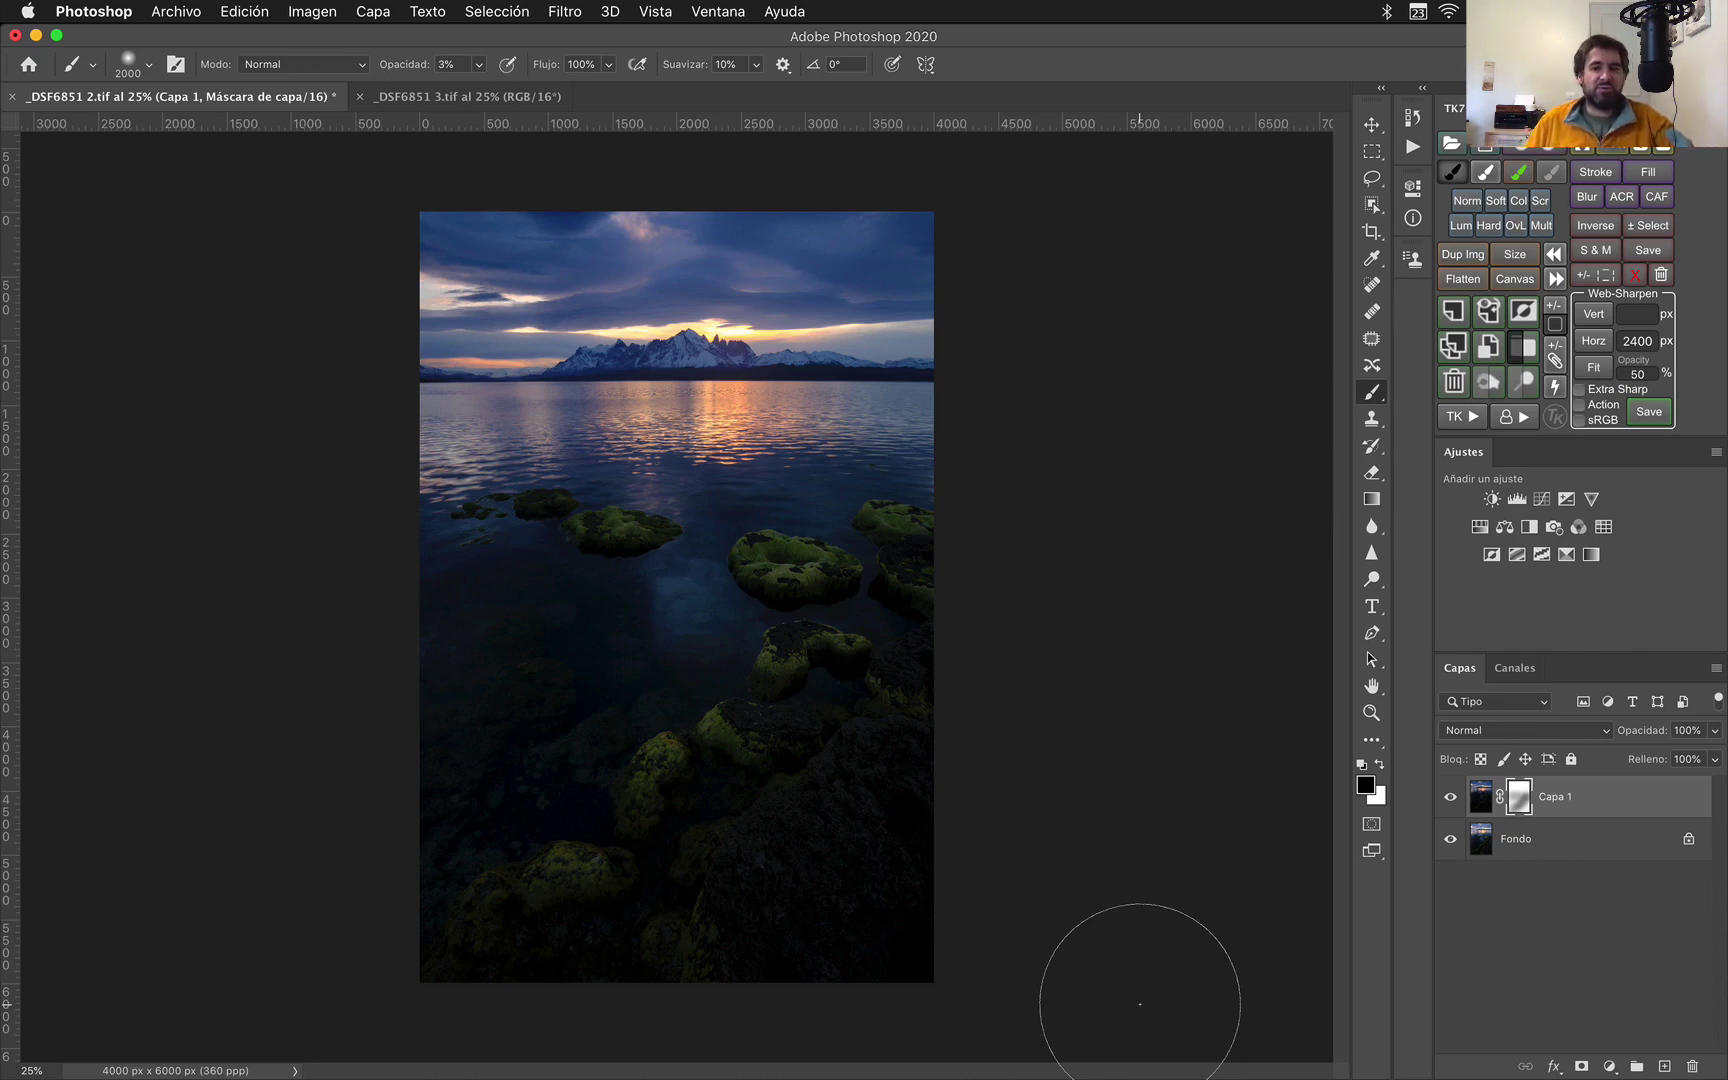
- Minimise Photoshop and Capture One to the desktop and stop the ScreenFlow recording
{"action": "left_click", "coordinate": [36, 36]}
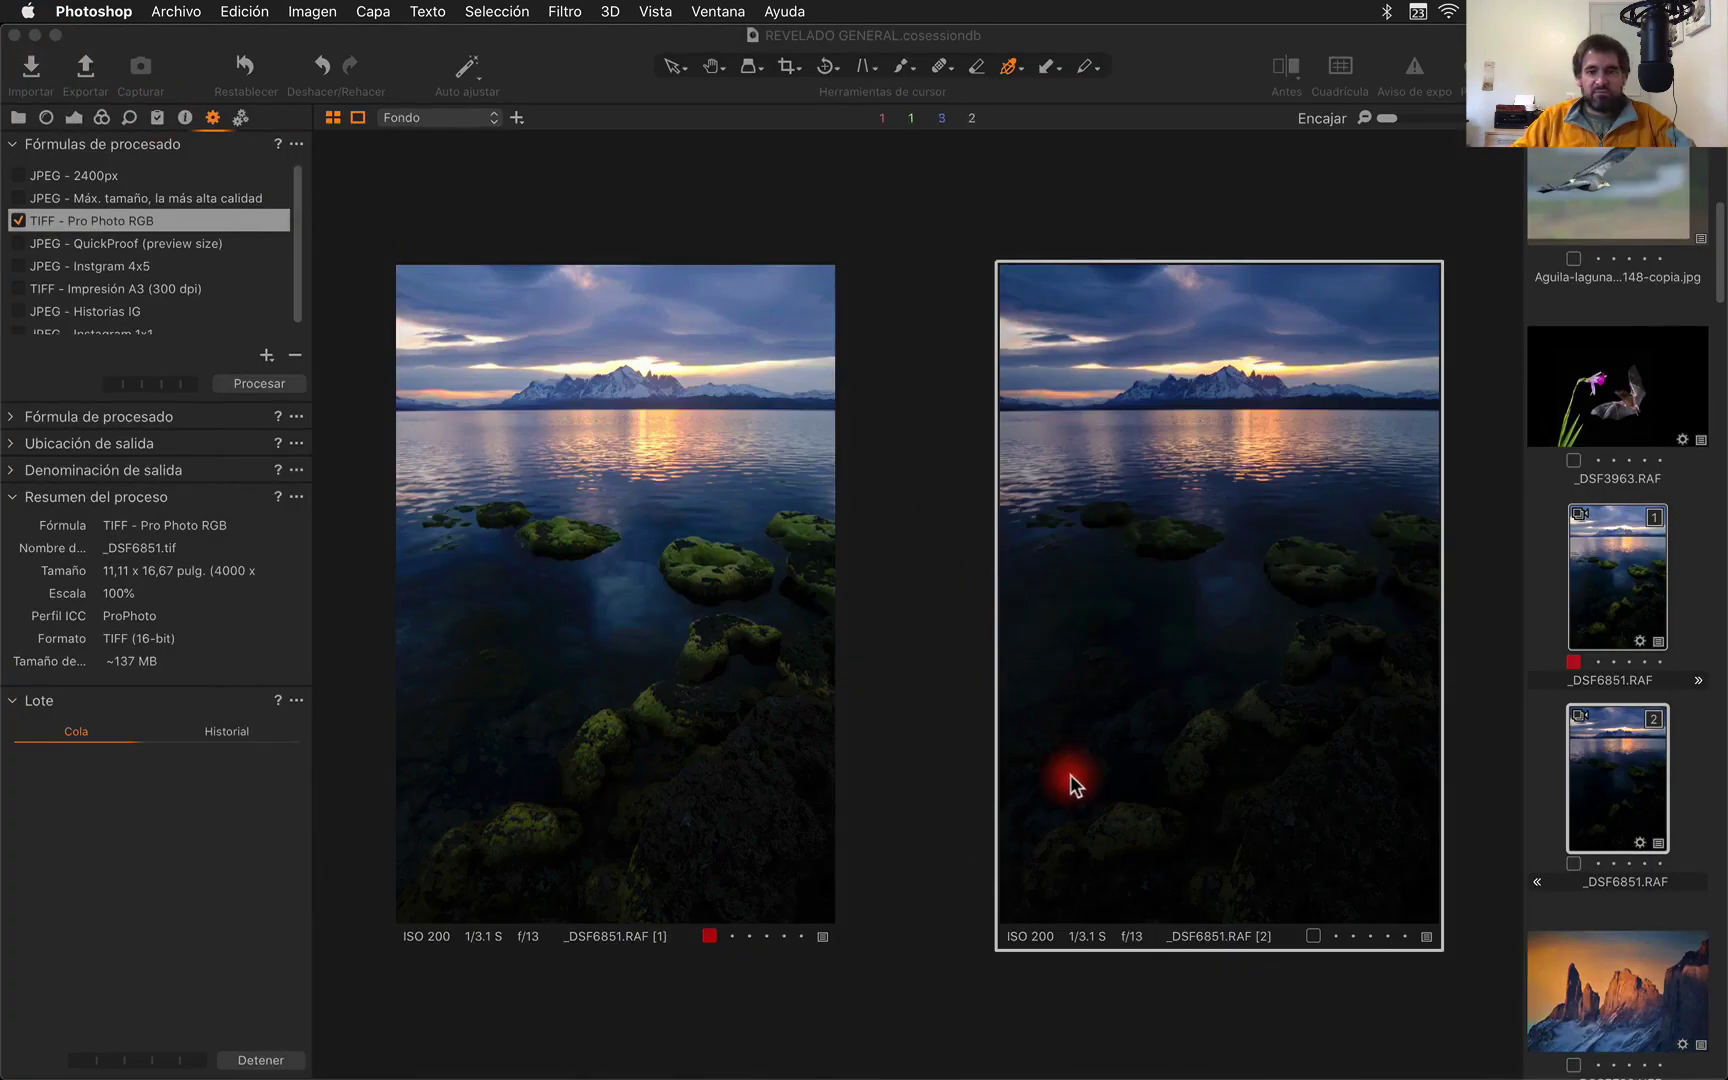
{"action": "left_click", "coordinate": [36, 36]}
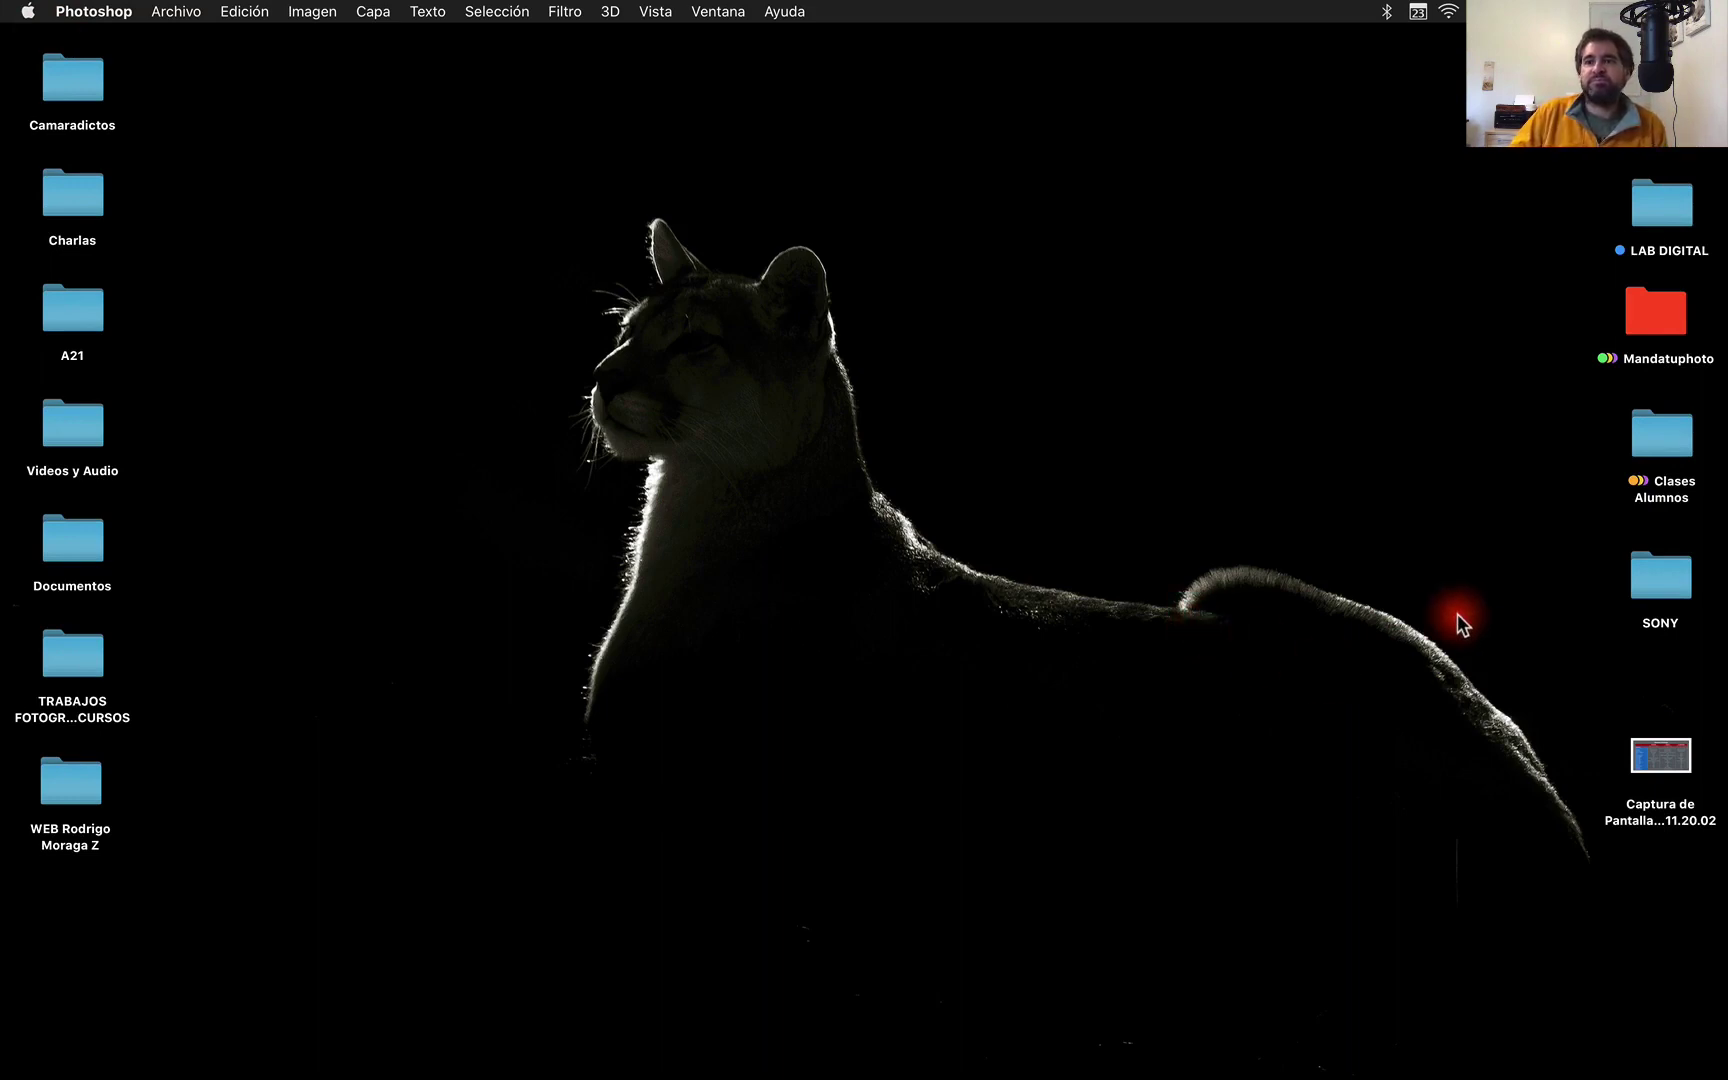
{"action": "mouse_move", "coordinate": [1272, 12]}
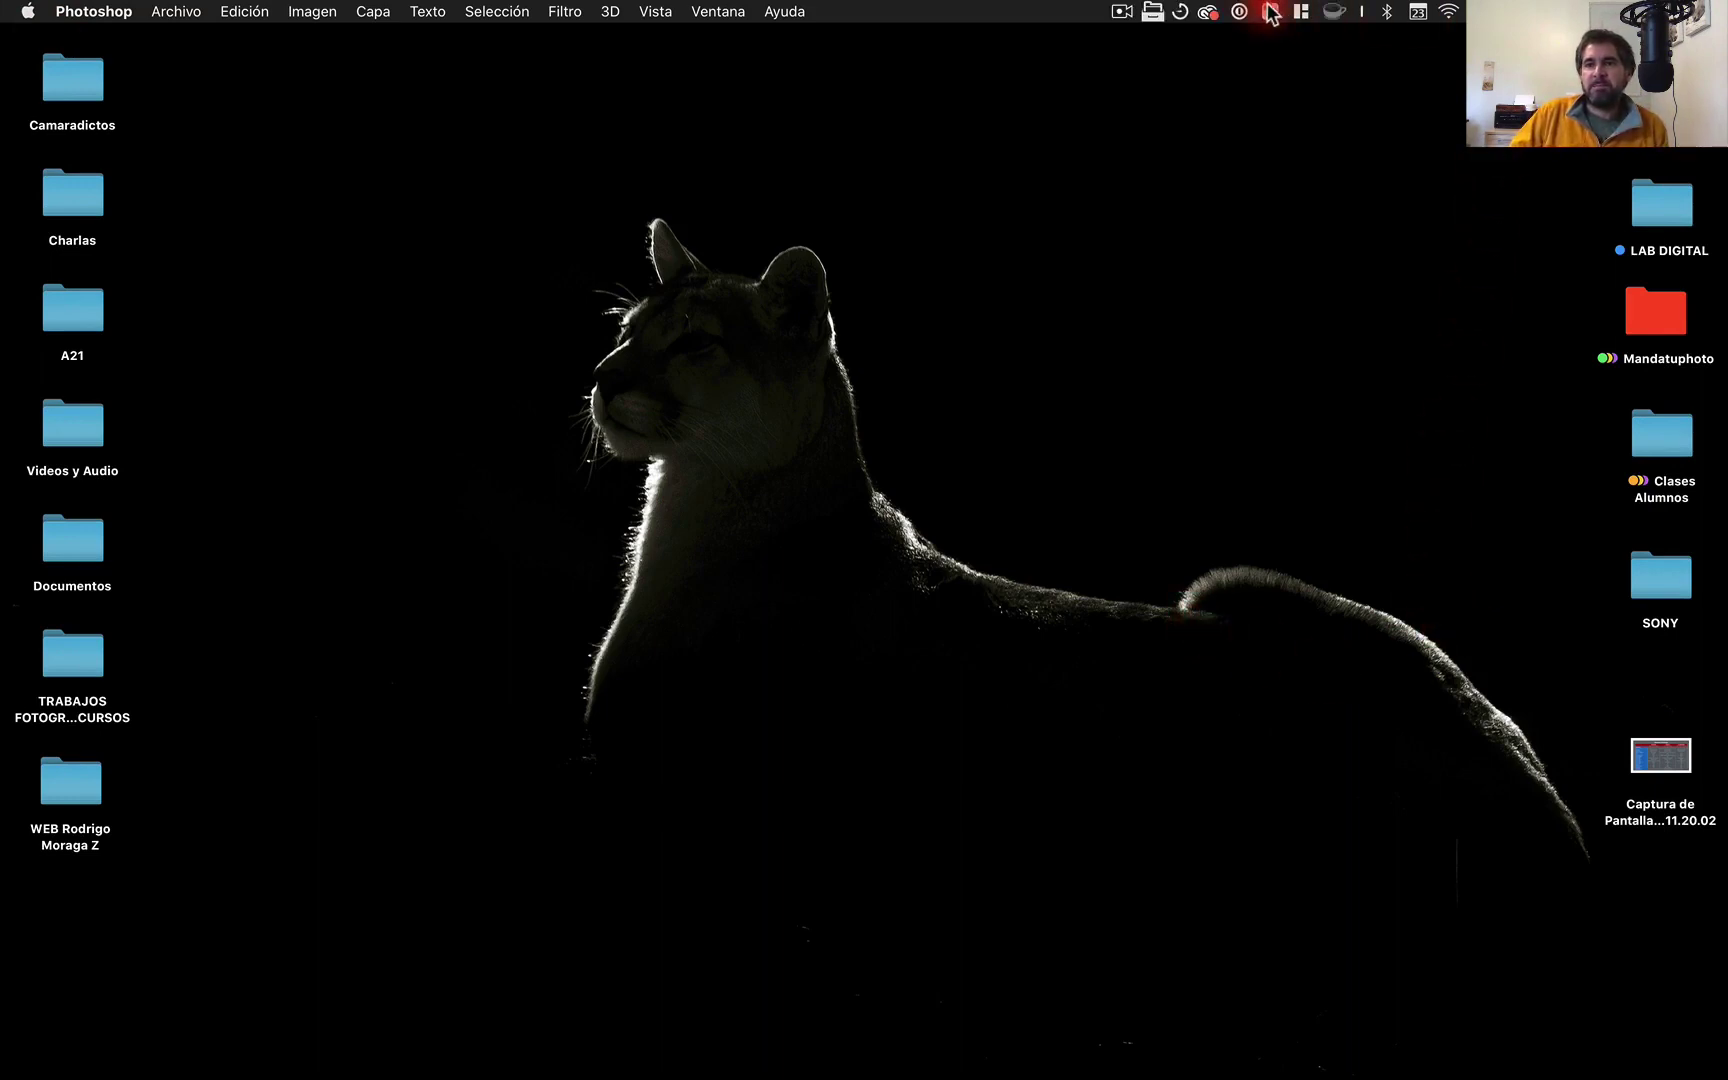
{"action": "left_click", "coordinate": [1122, 12]}
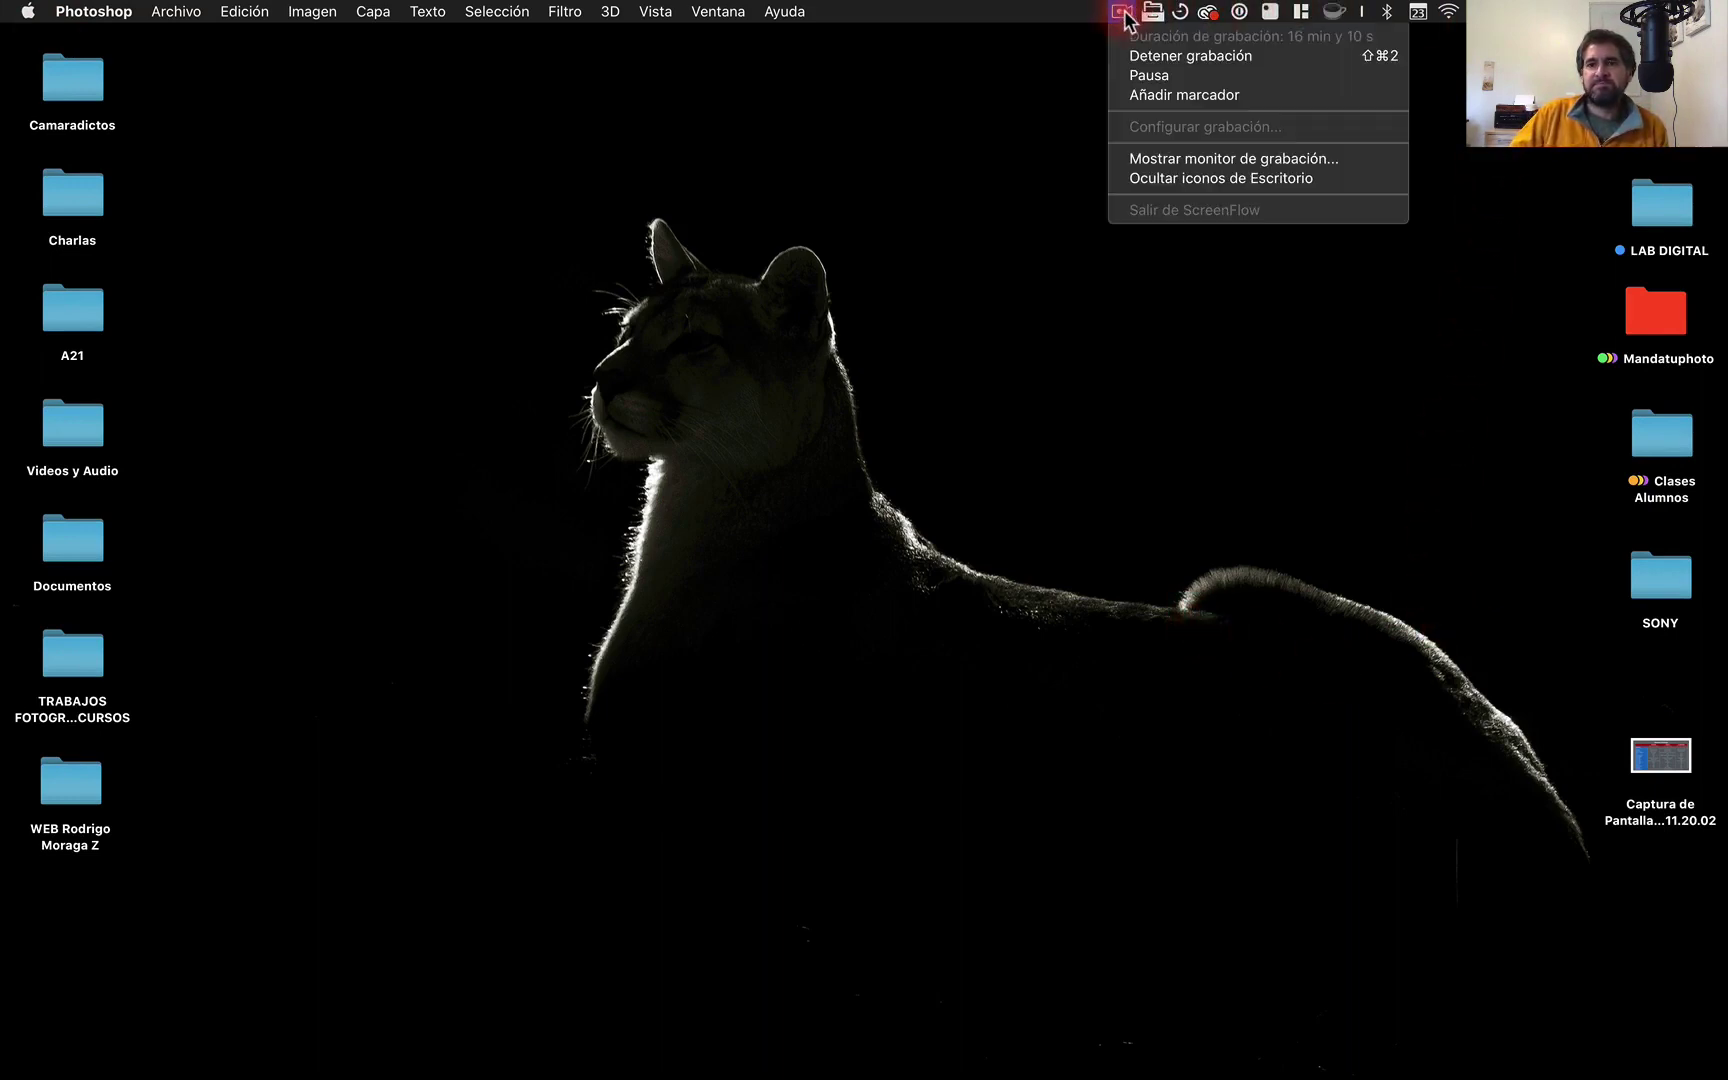